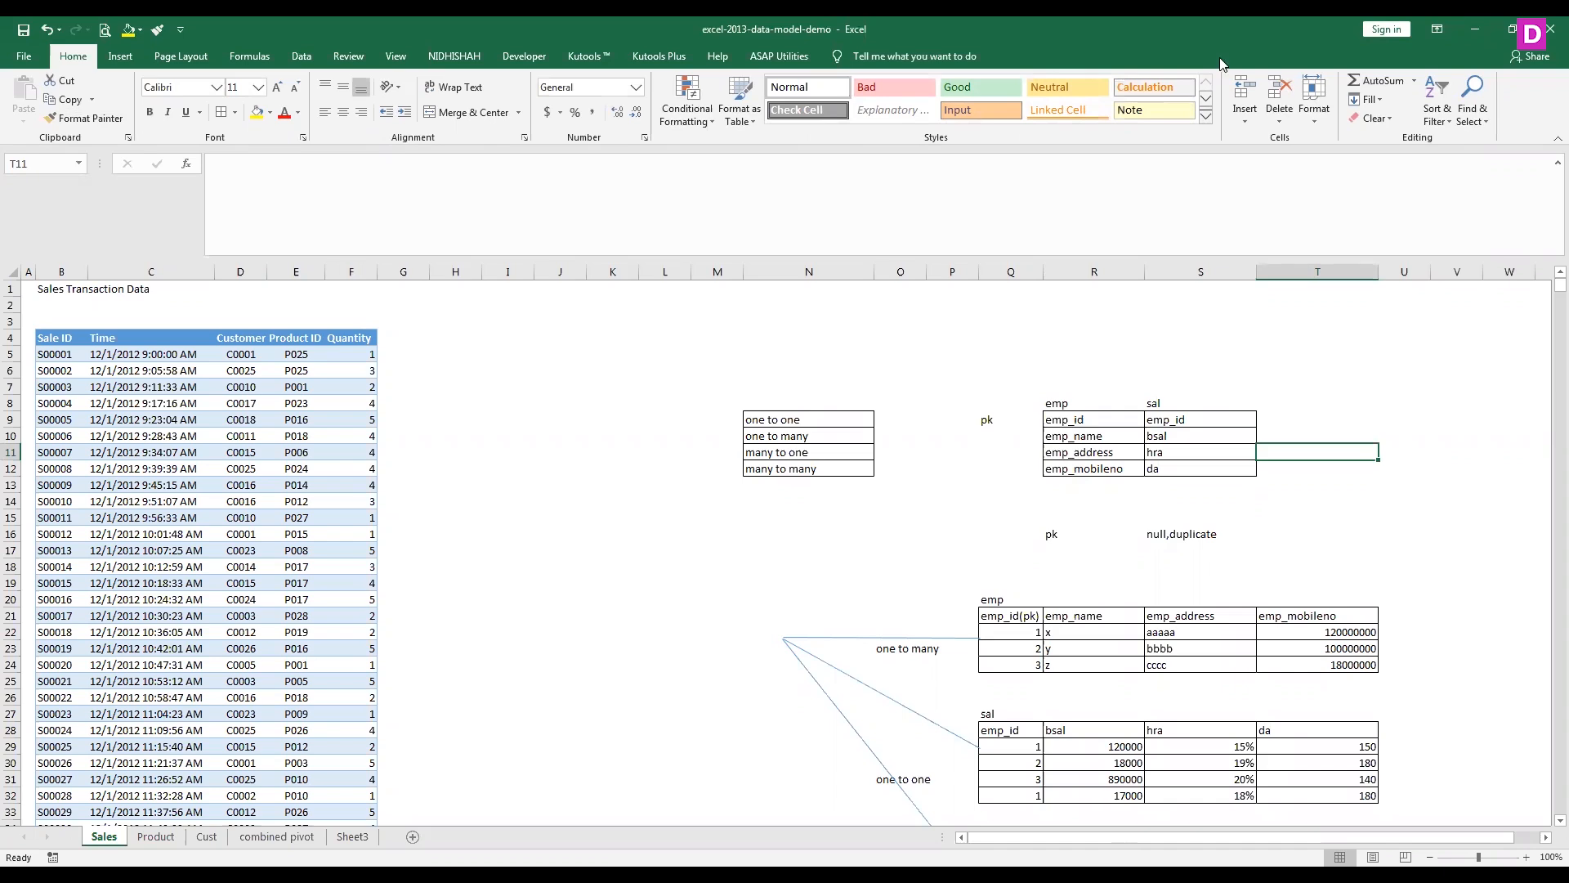
Step: Copy the entire sales transaction table from the Sales sheet and paste it at cell B4 of a new worksheet
left_click(1220, 58)
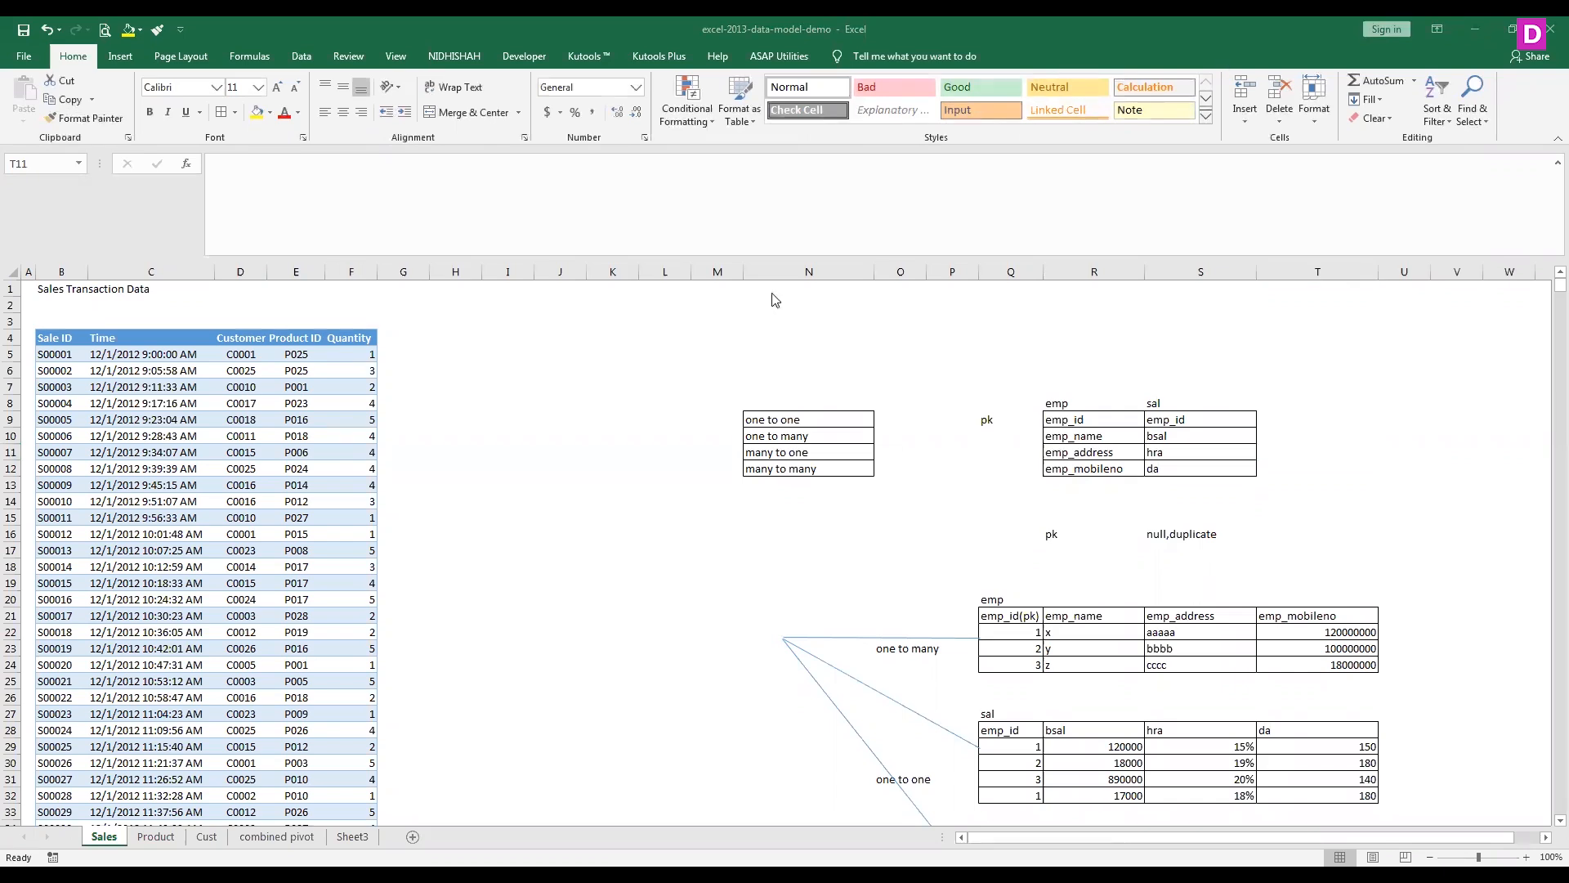
left_click(460, 332)
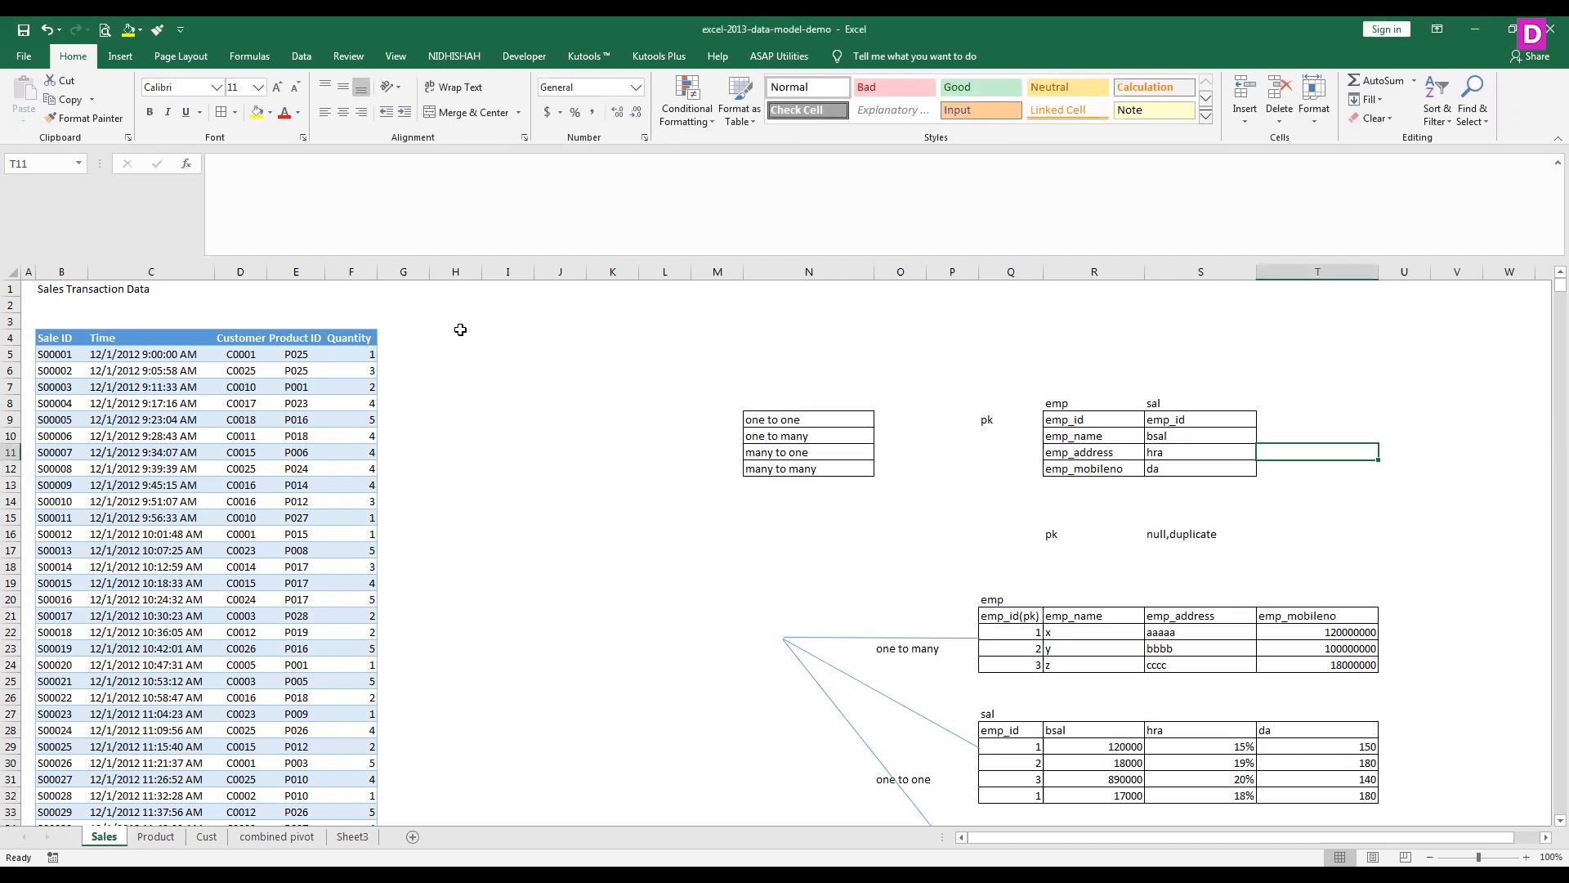
left_click_drag(58, 337, 354, 745)
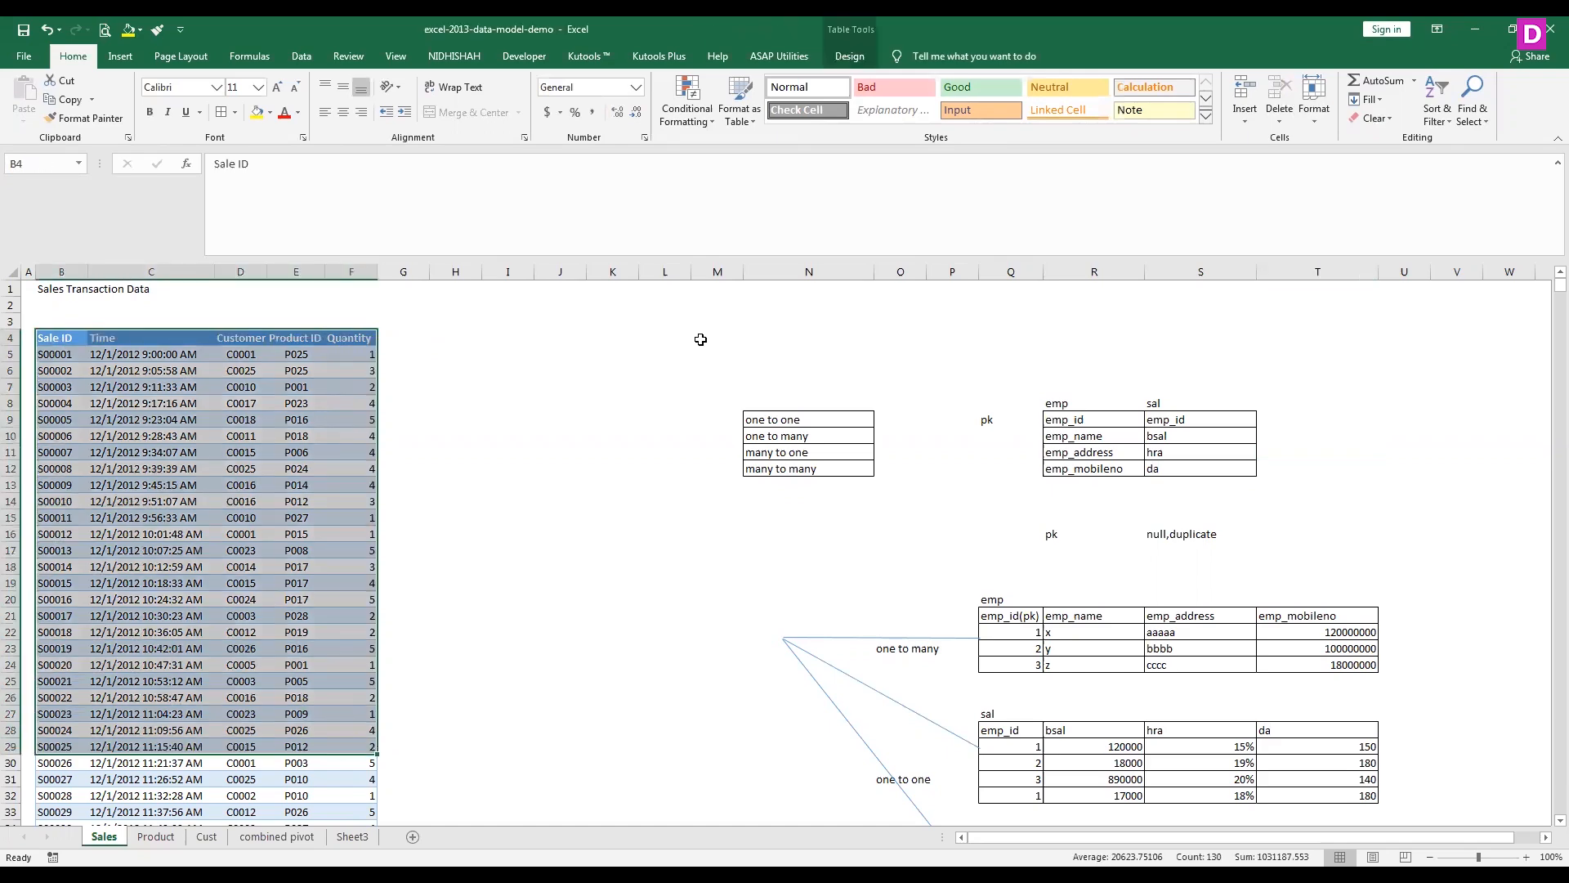
key("ctrl+shift+Down")
key("ctrl+c")
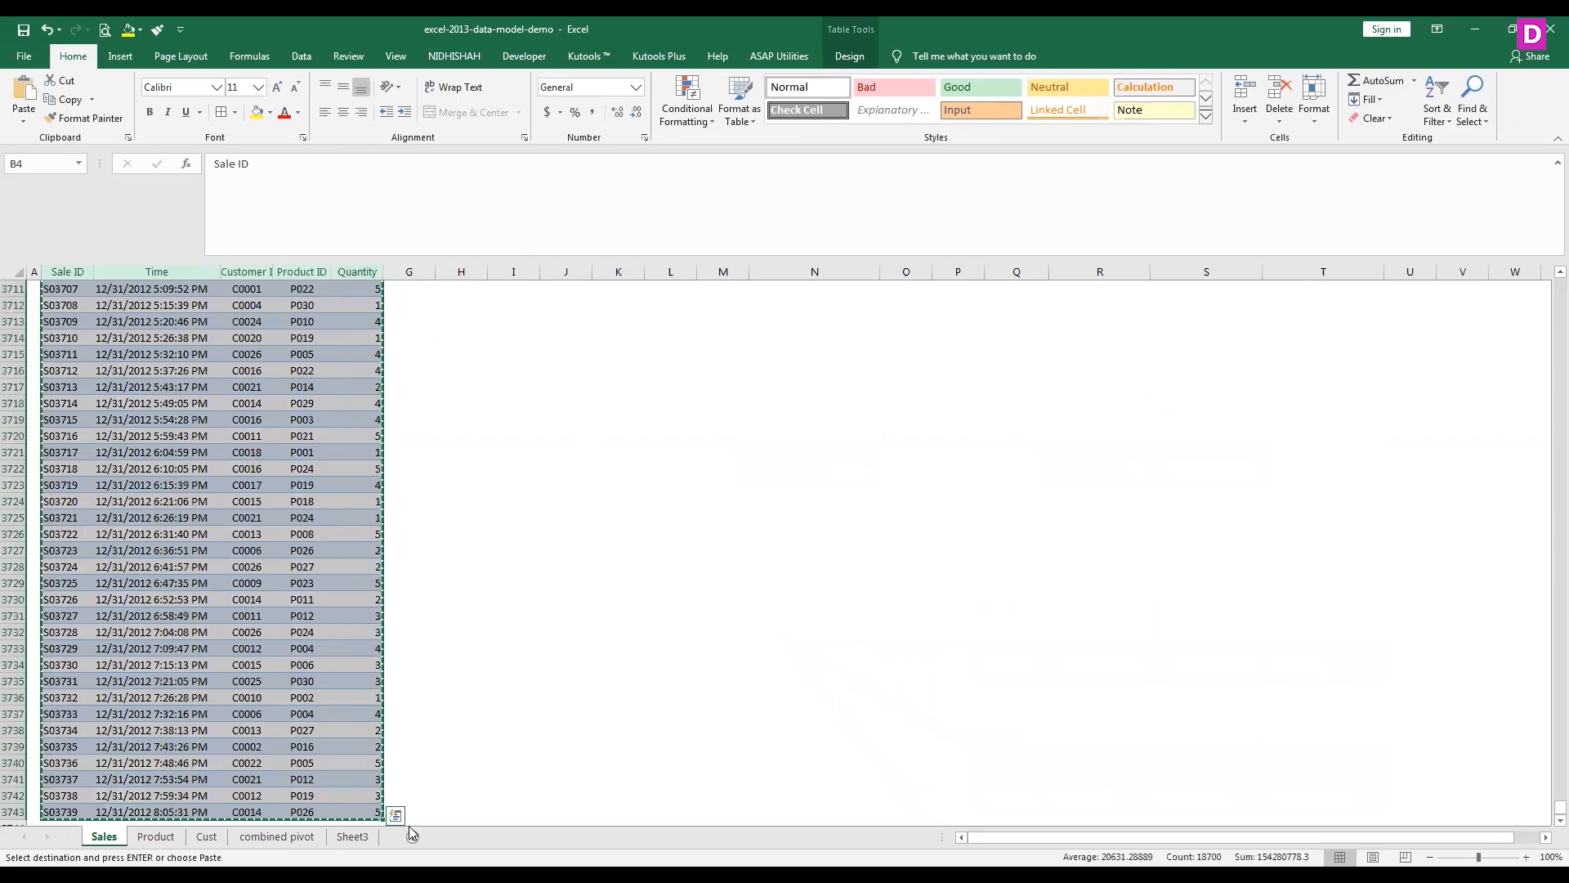
left_click(412, 834)
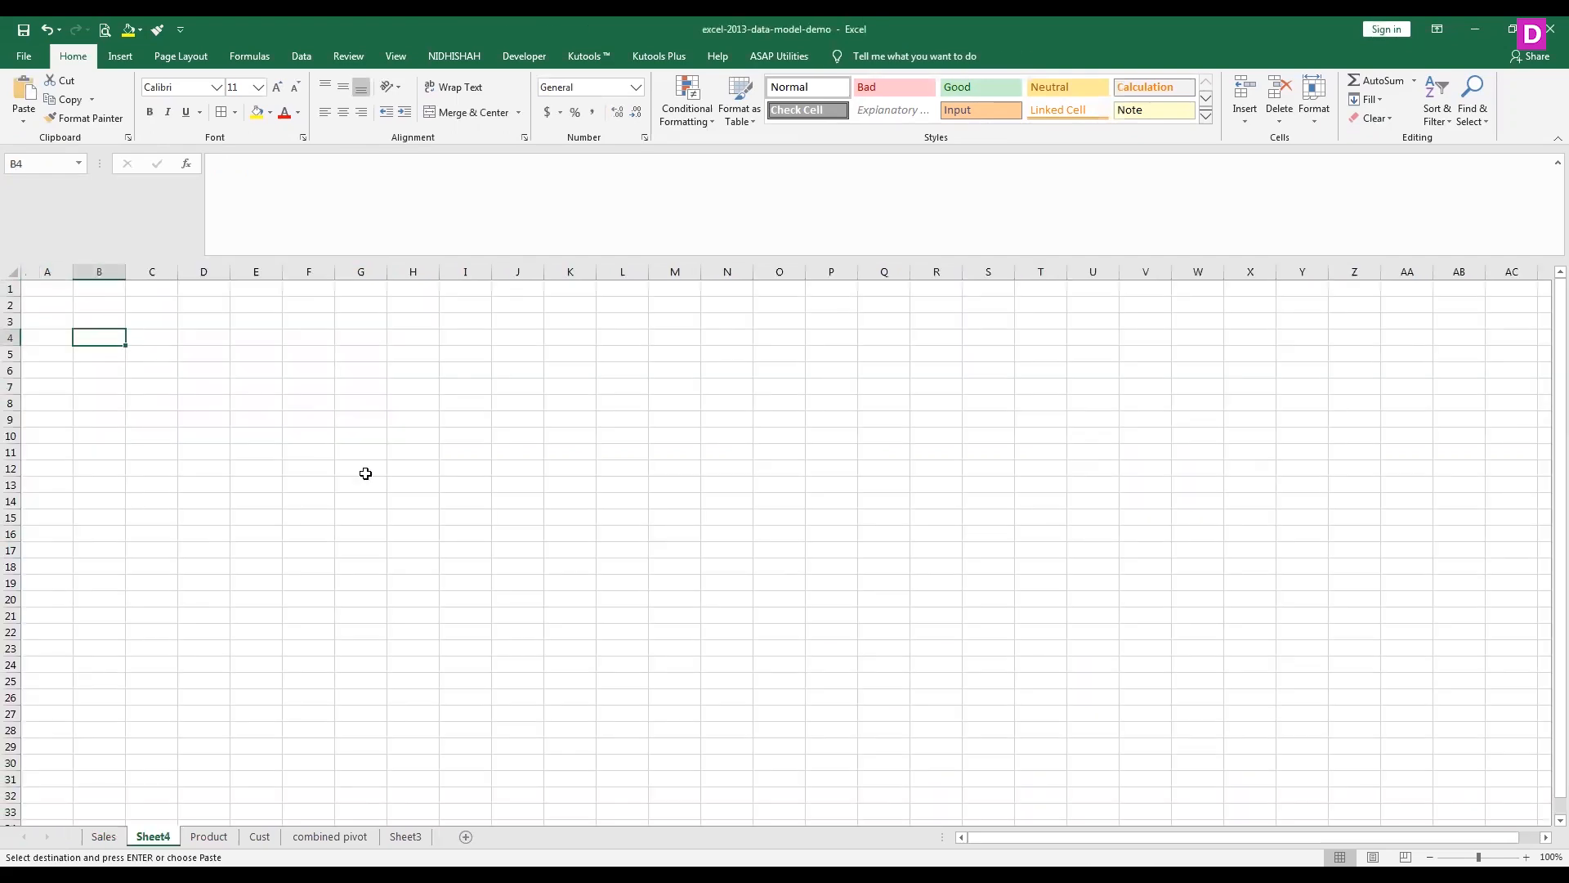
key("ctrl+v")
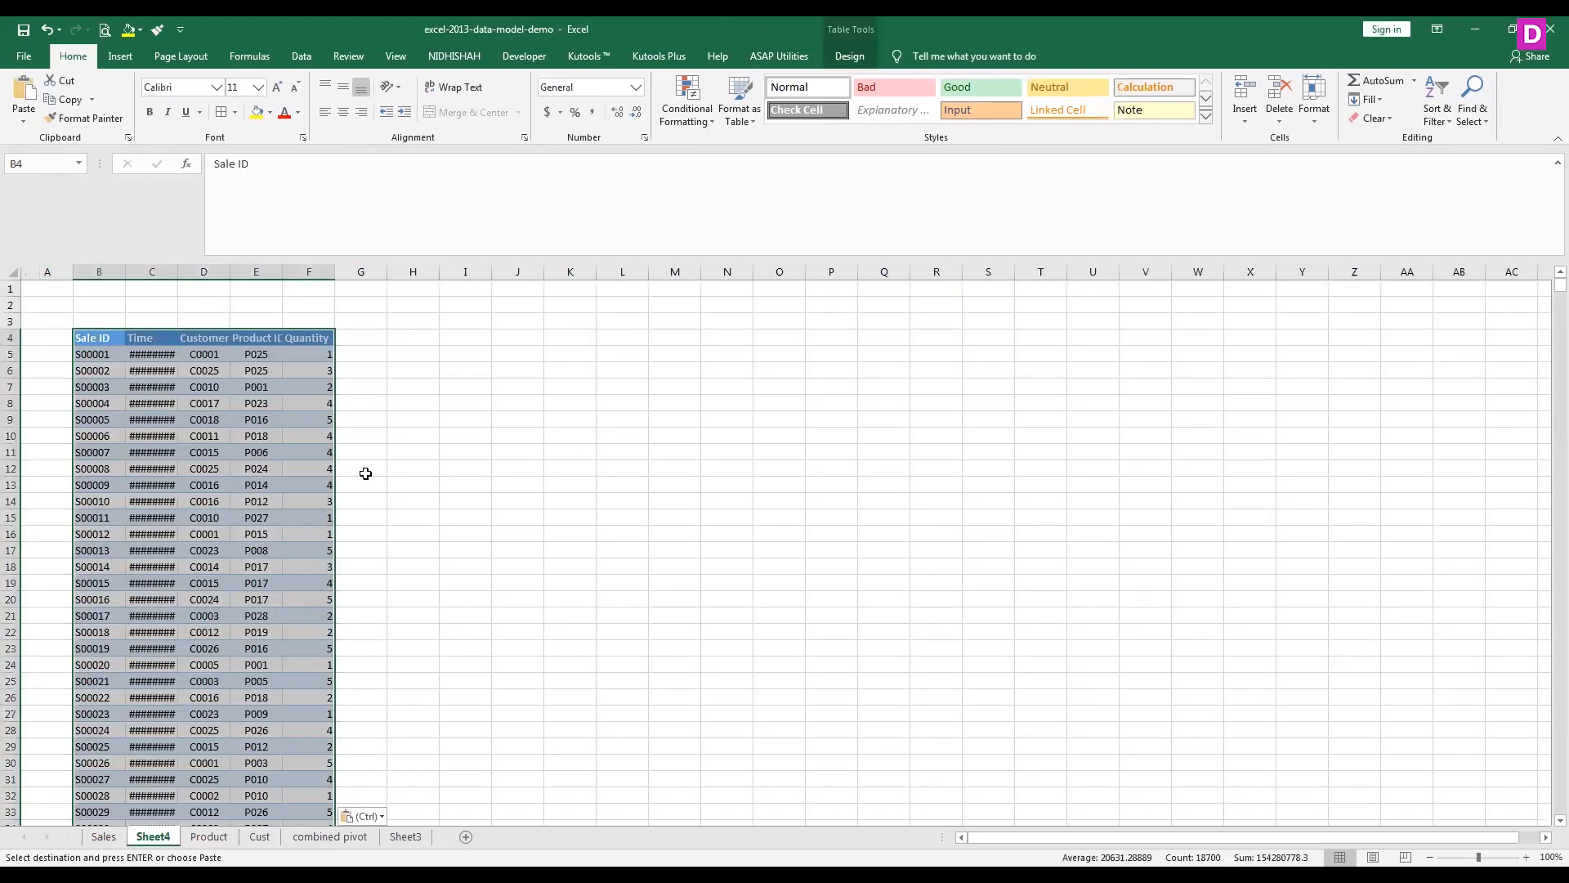
Step: Widen the Time column of the pasted table so its dates show in full, and look through the pasted rows
double_click(177, 272)
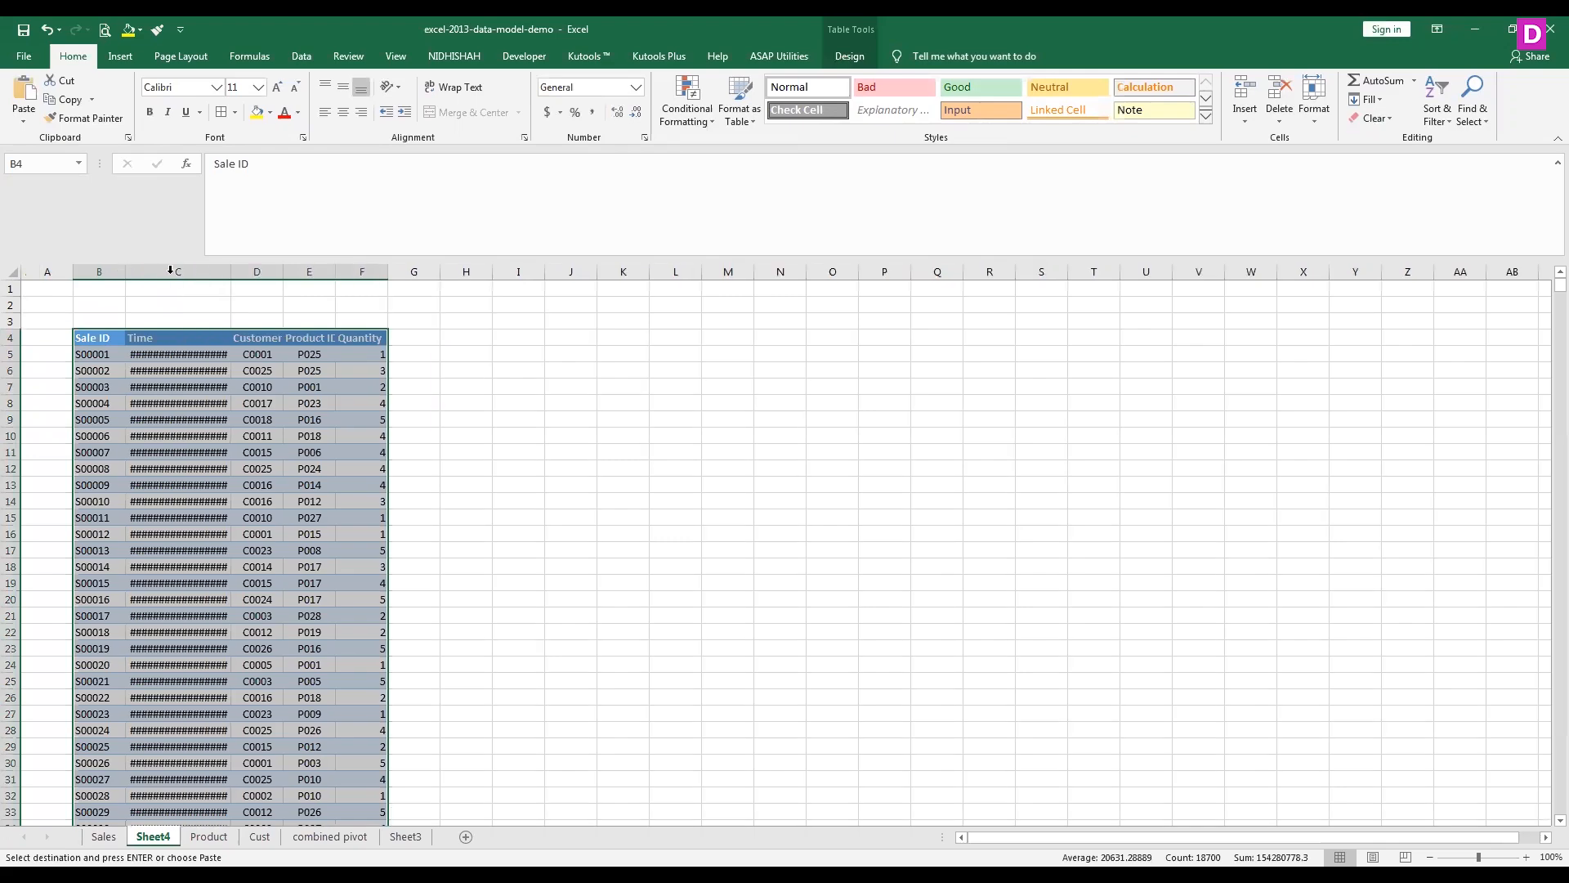
left_click_drag(248, 272, 343, 286)
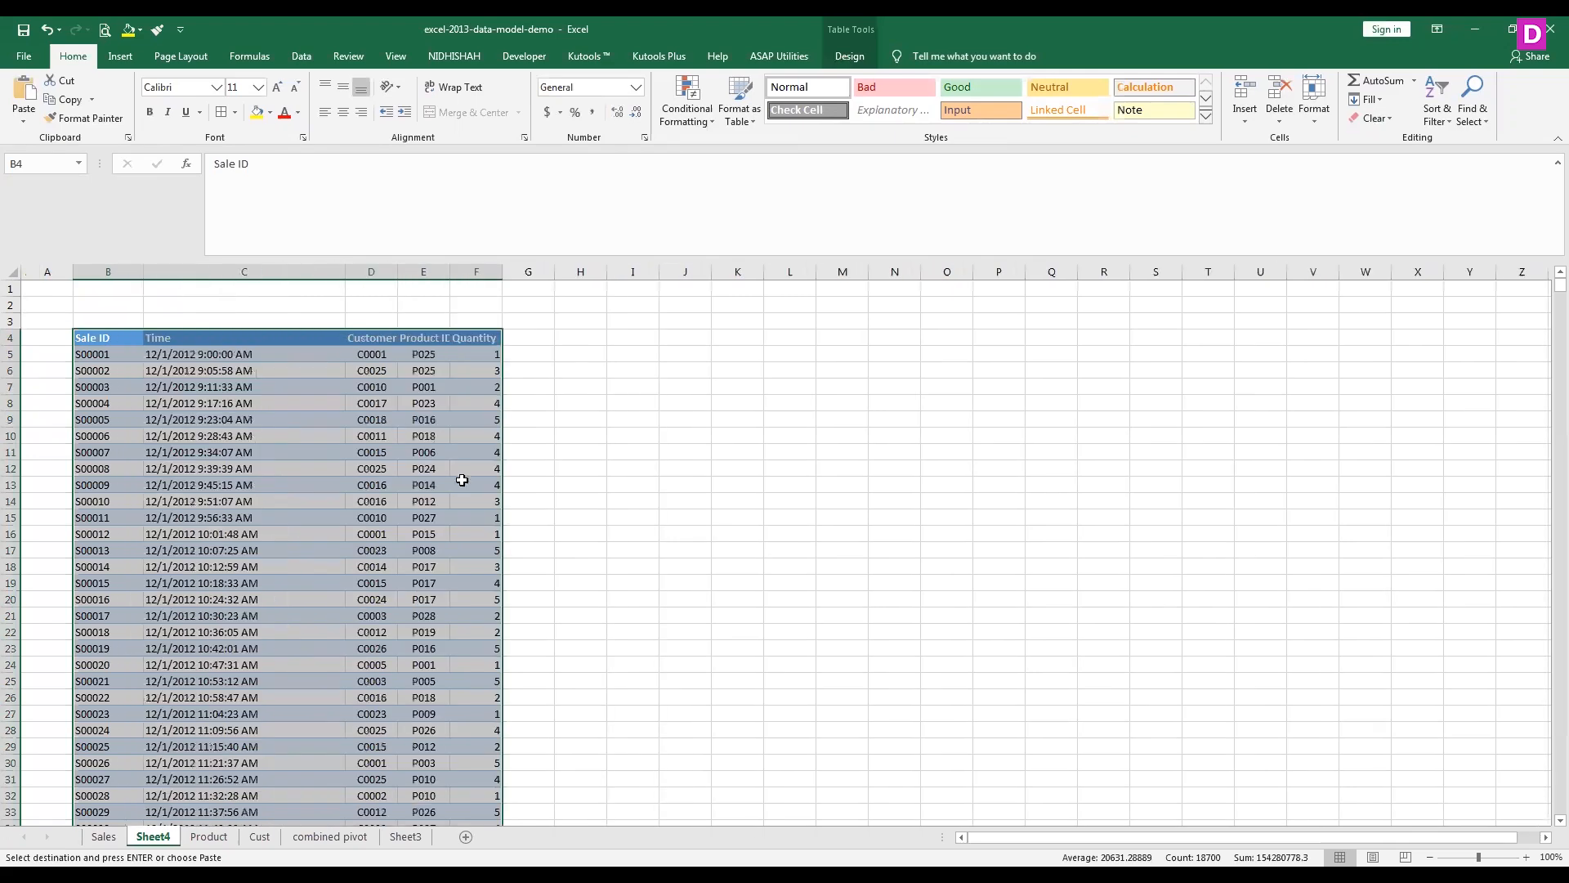
scroll(455, 519, "down", 15)
scroll(454, 519, "down", 20)
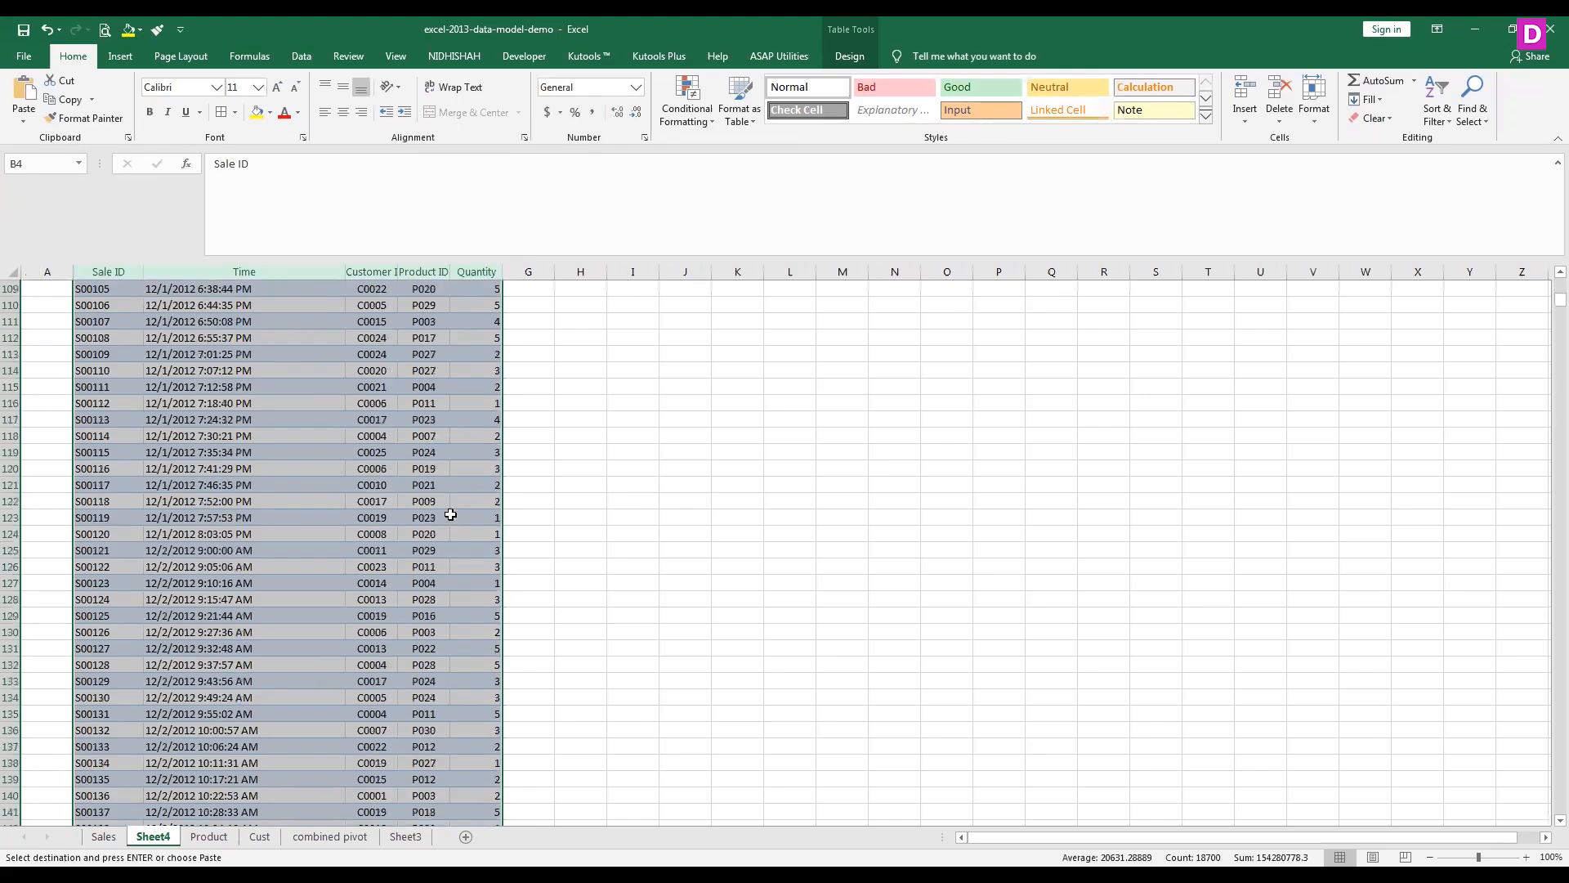
scroll(457, 517, "down", 20)
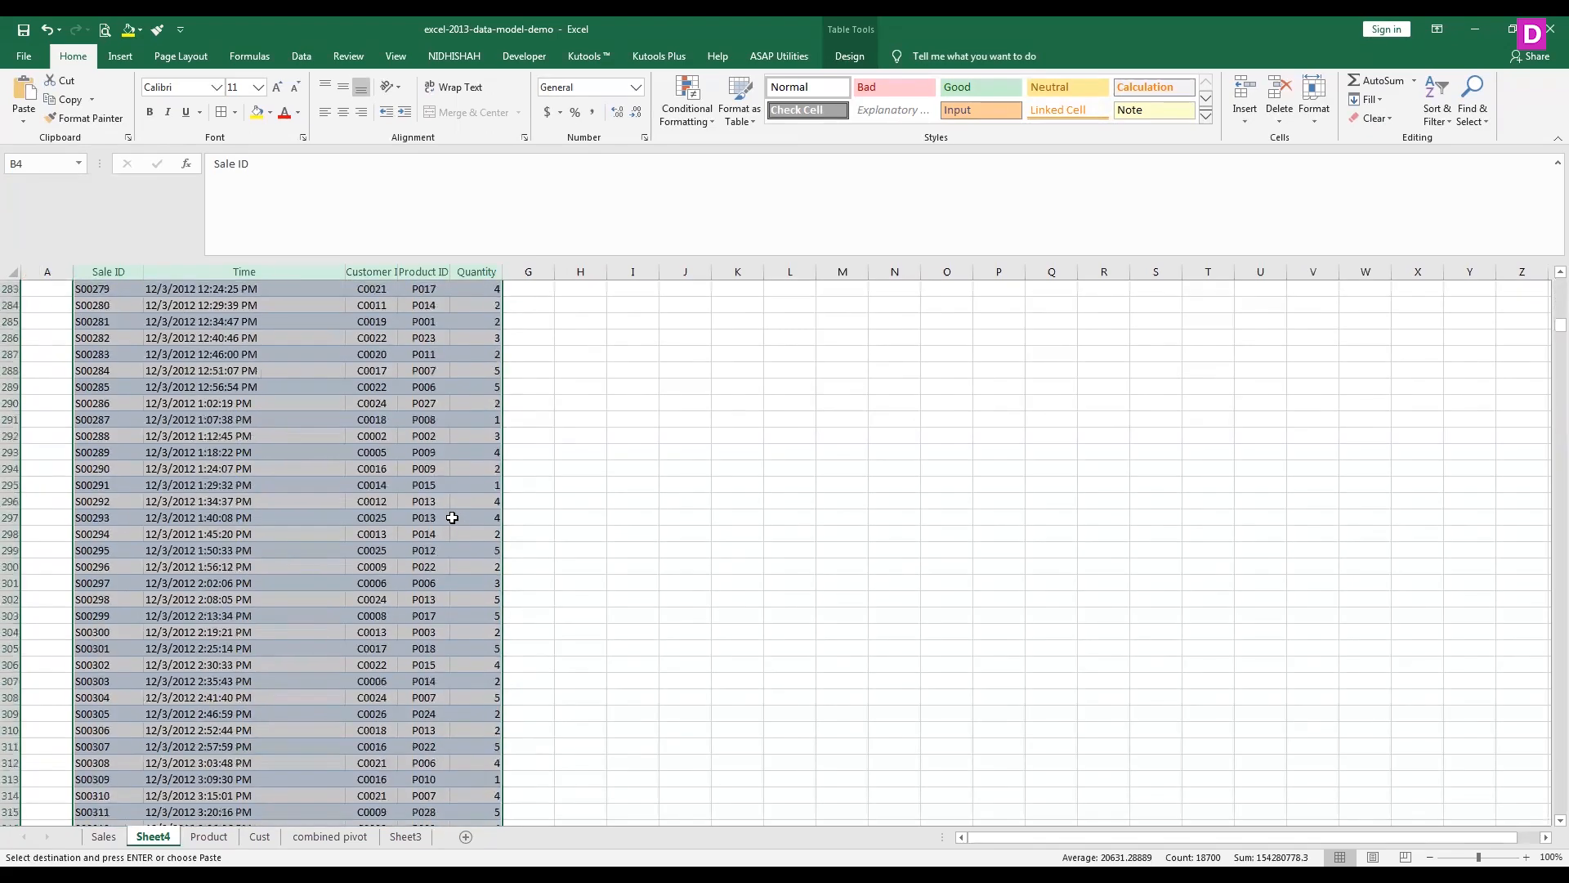
scroll(451, 519, "up", 20)
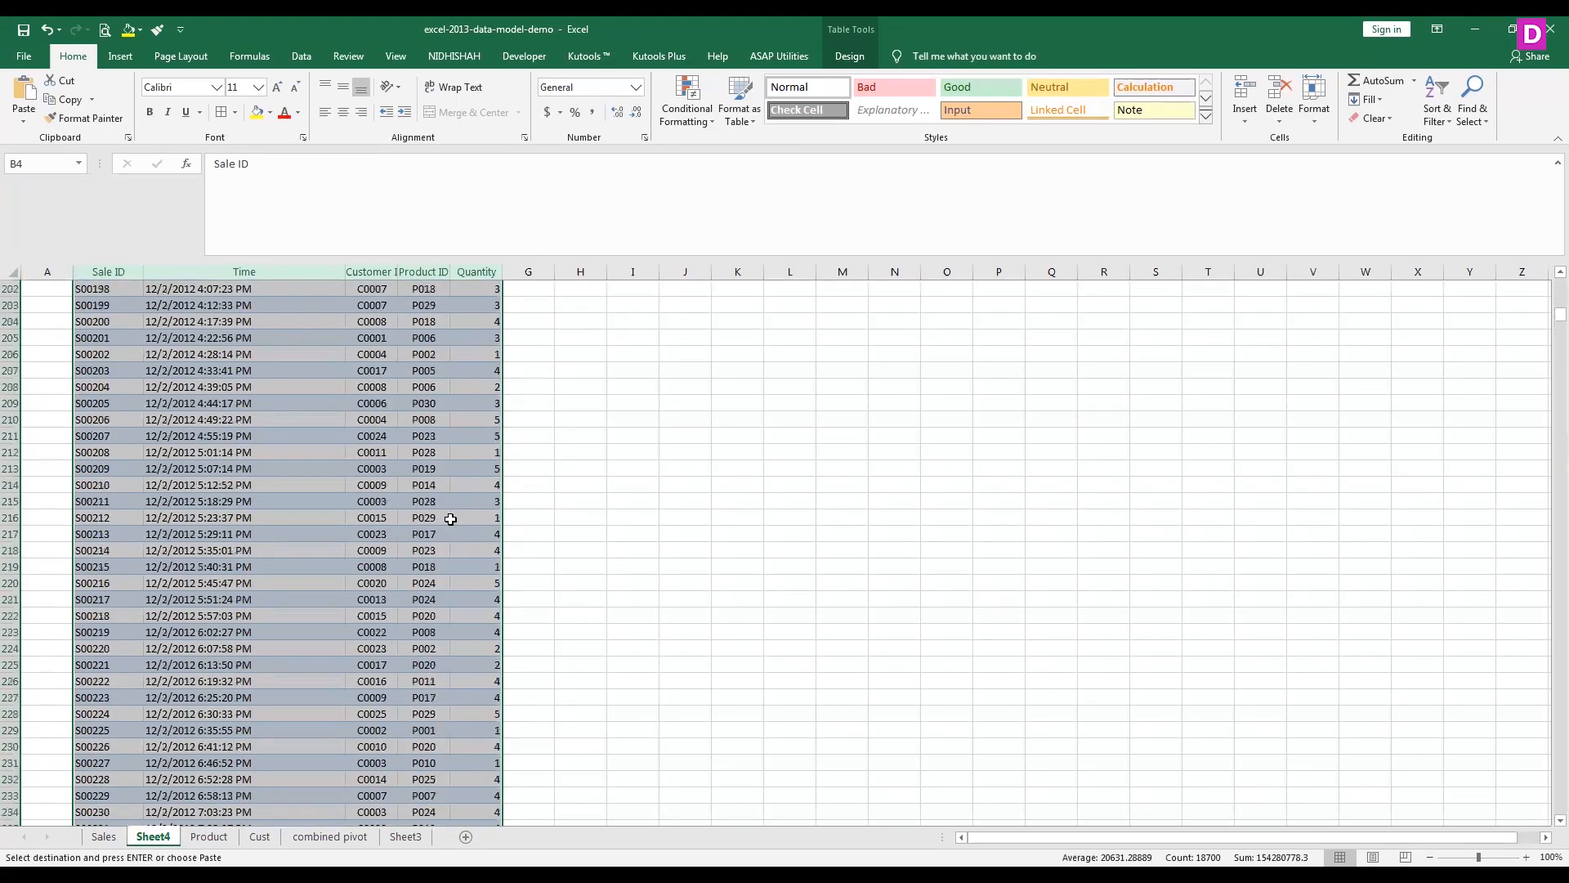
Step: Overwrite the first sale's customer ID in cell D5 of the Sales sheet with a test ID starting with d
left_click(104, 836)
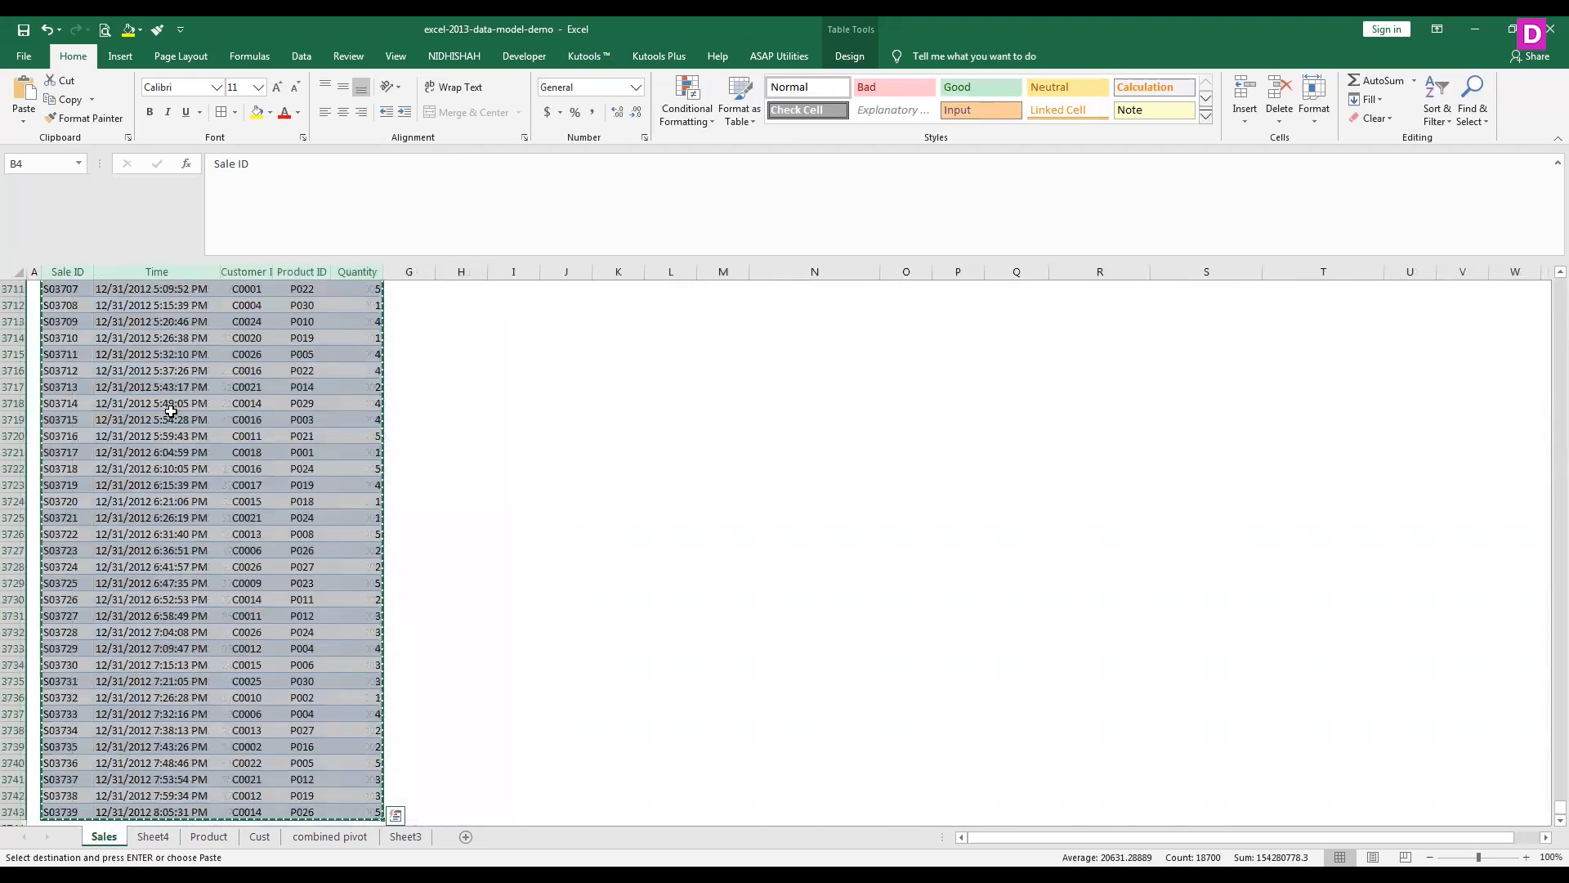
key("Escape")
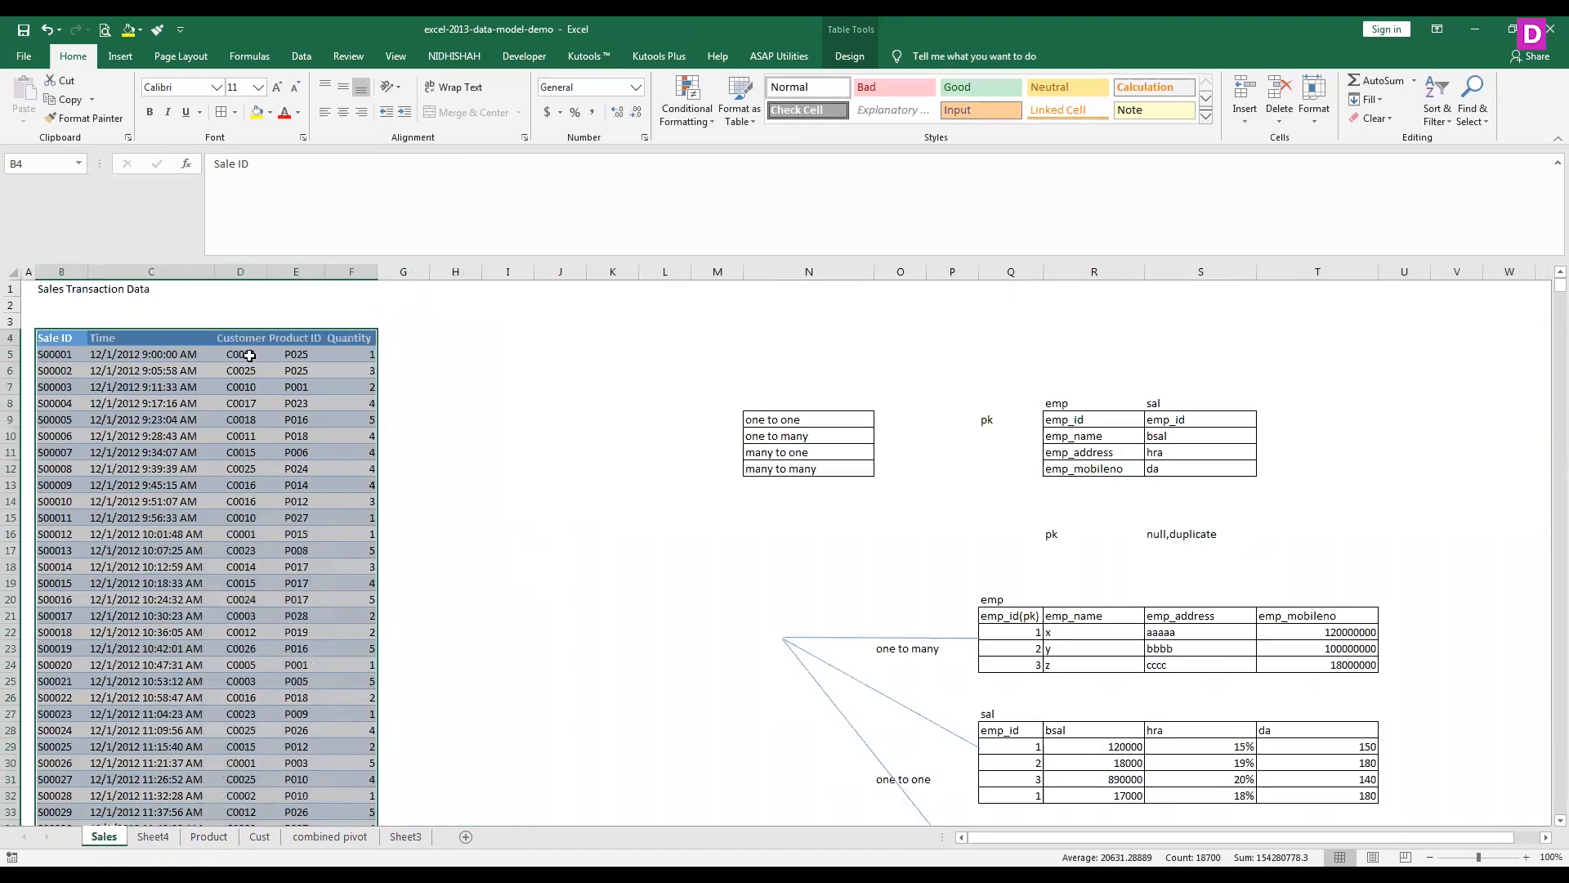
left_click(246, 355)
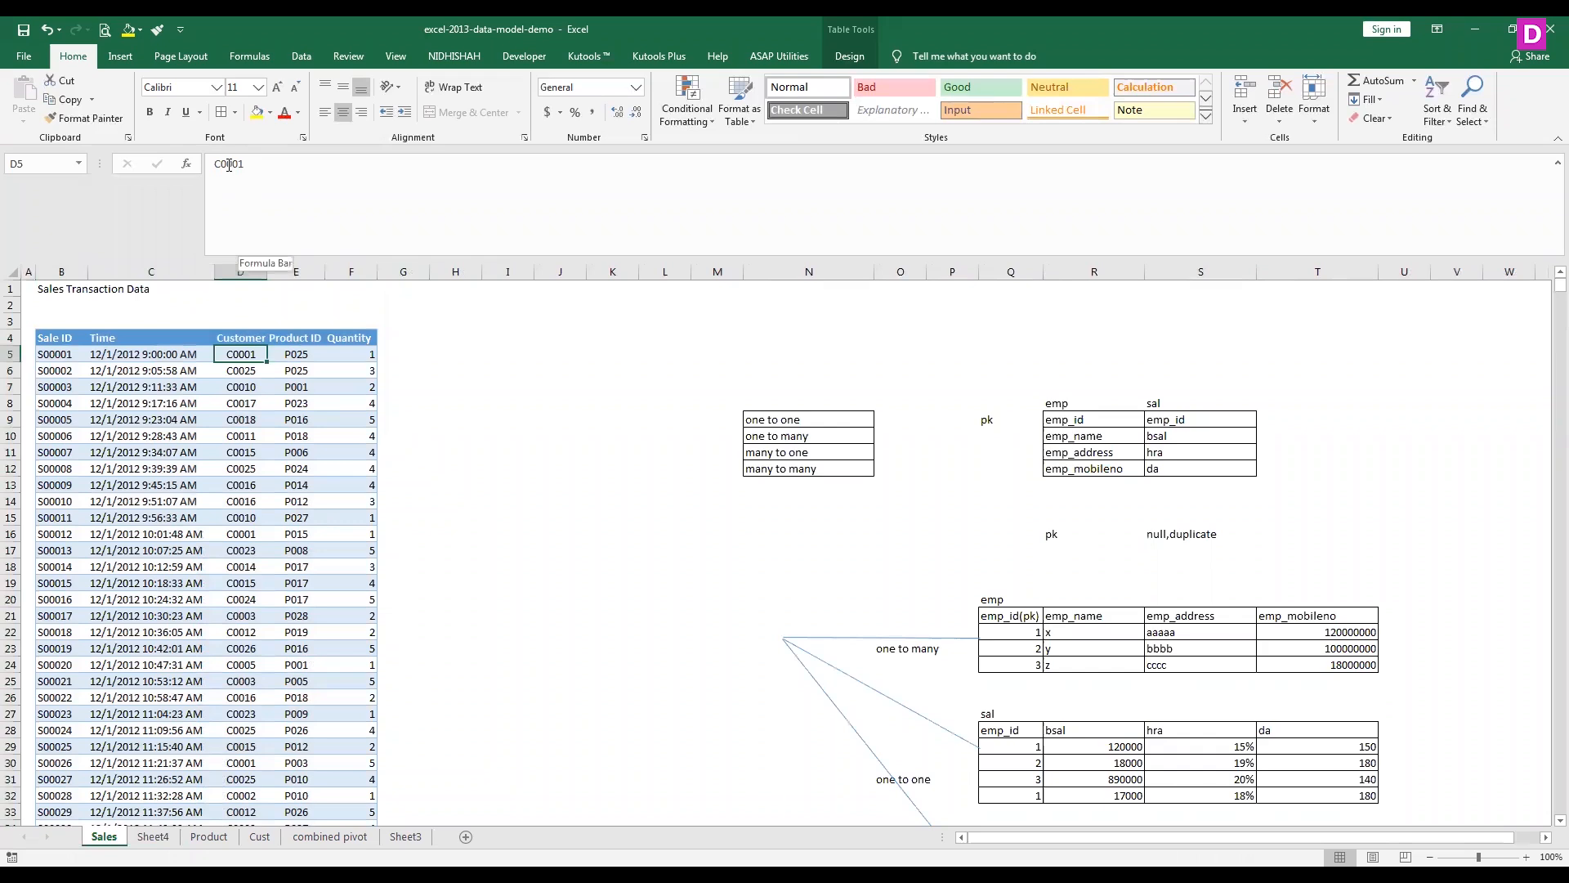
left_click_drag(245, 164, 177, 163)
type("d")
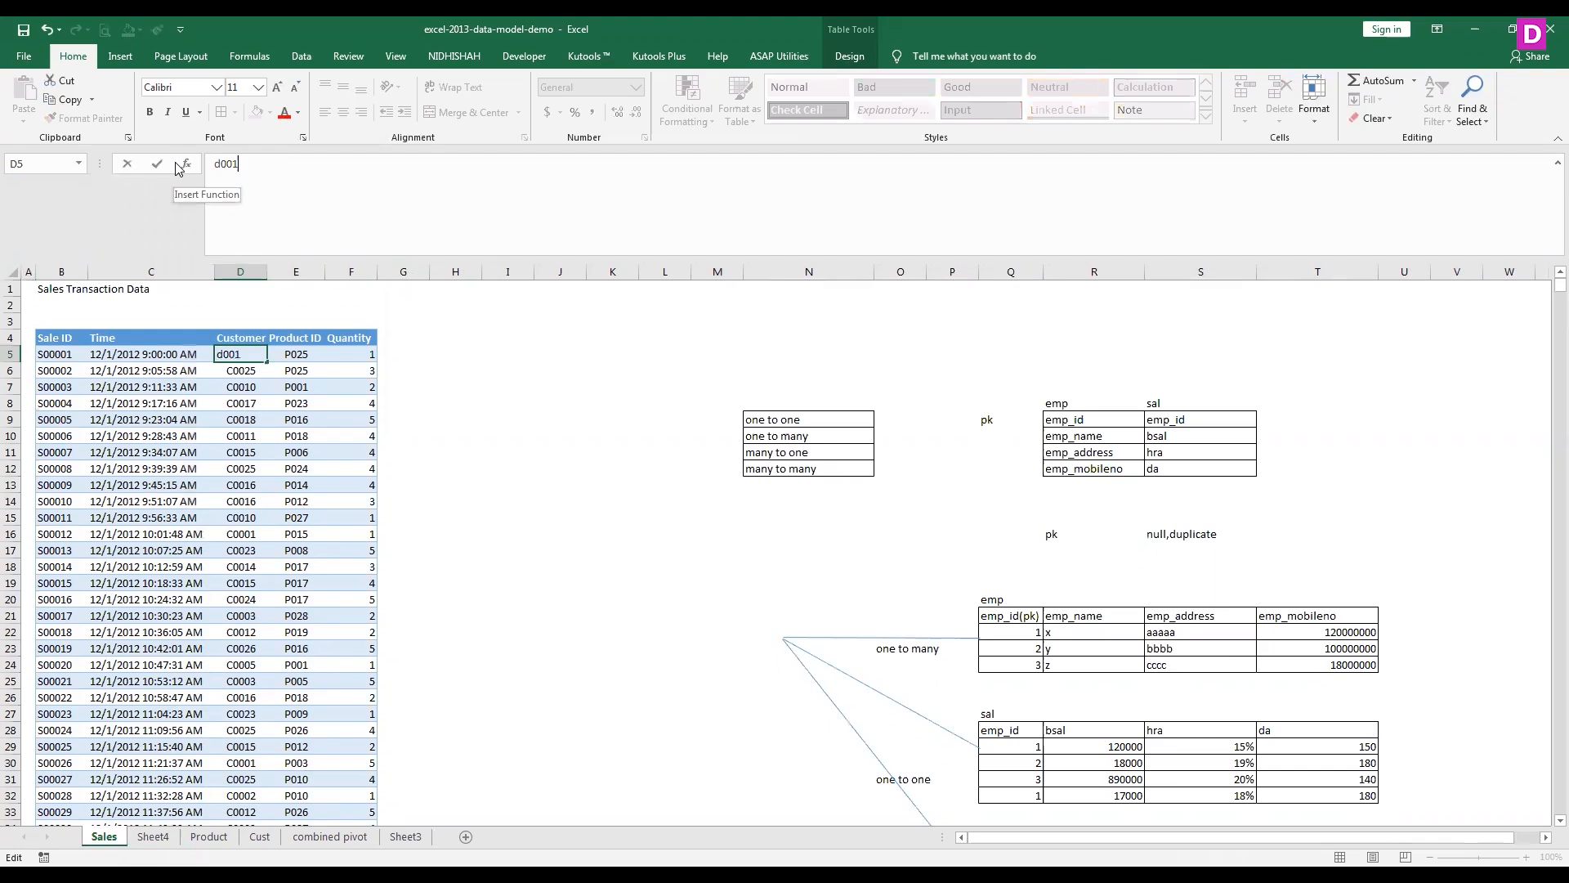
key("Return")
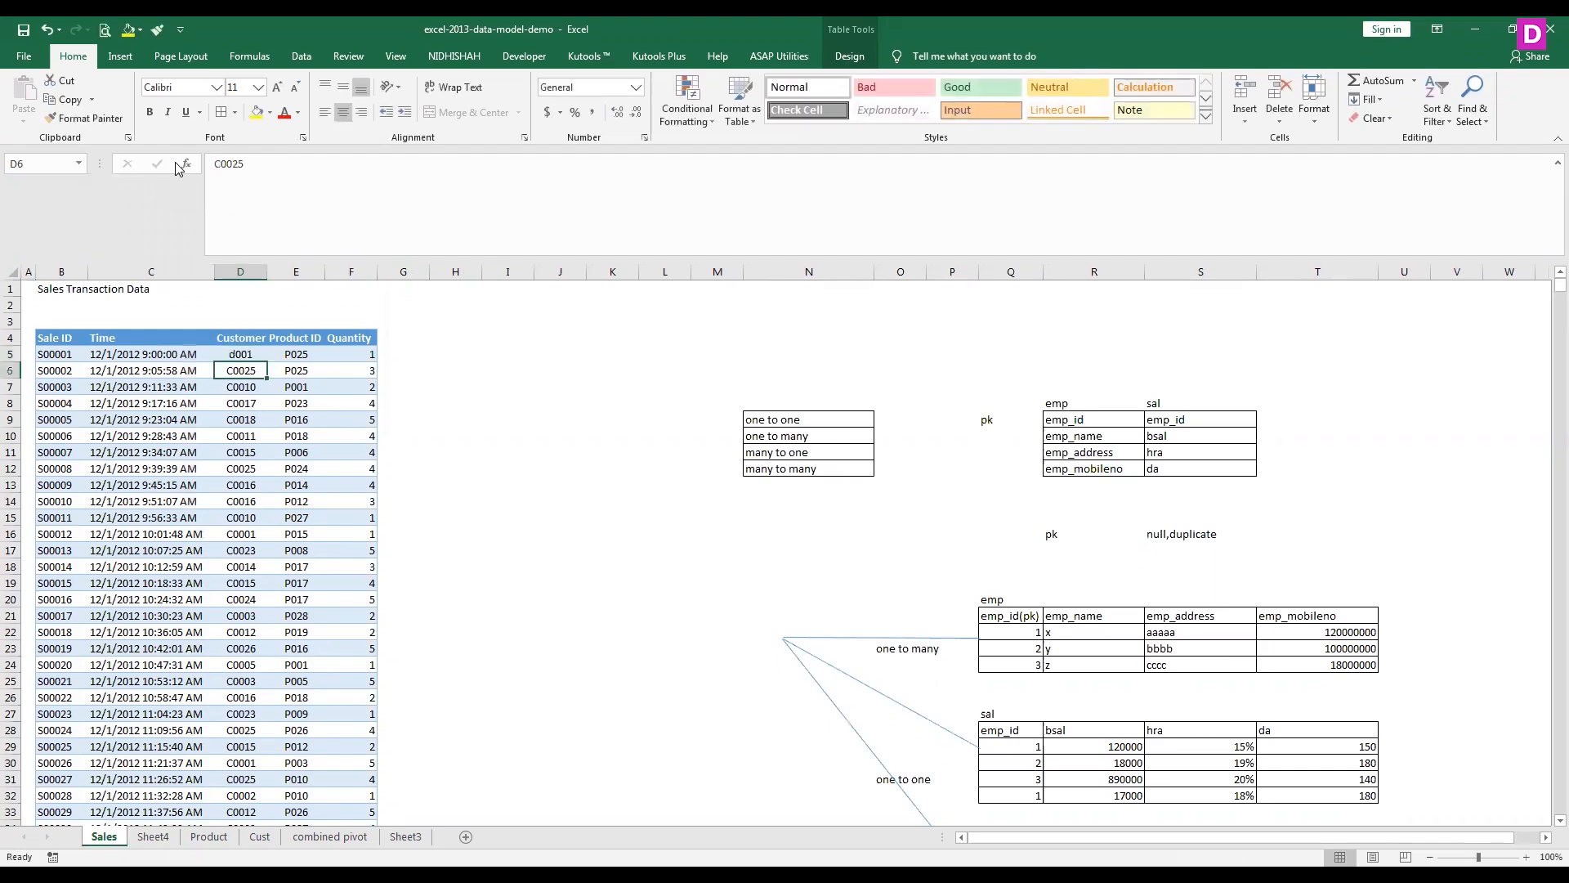
Step: Check whether cell D5 of the pasted copy on Sheet4 reflects the source change, and view the Product and Sales sheets
left_click(153, 836)
scroll(321, 650, "down", 5)
scroll(321, 650, "up", 20)
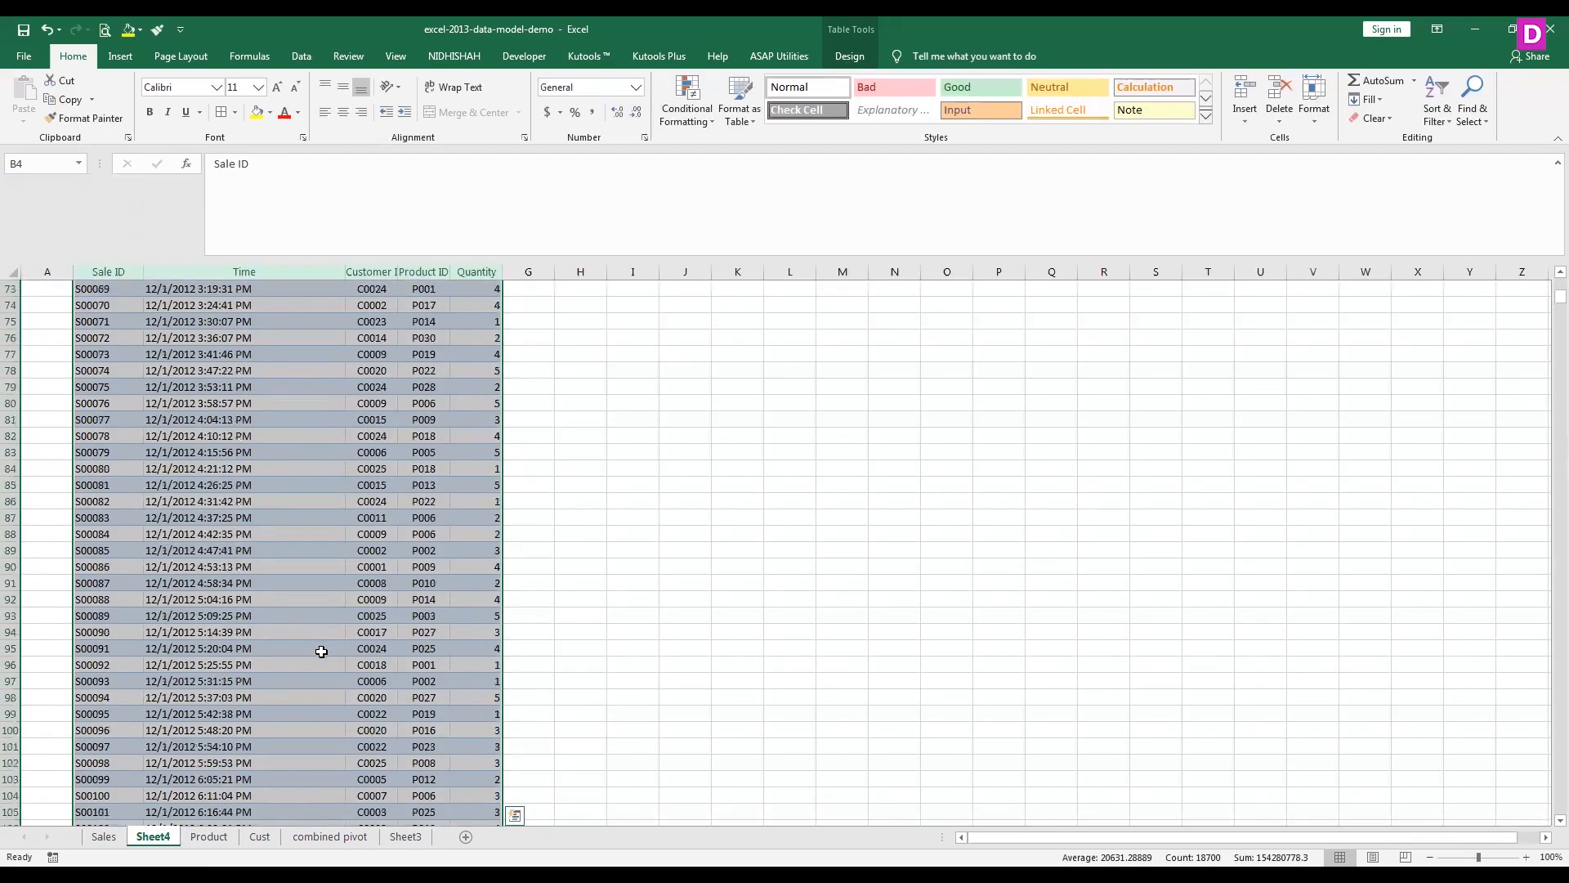
scroll(321, 651, "up", 17)
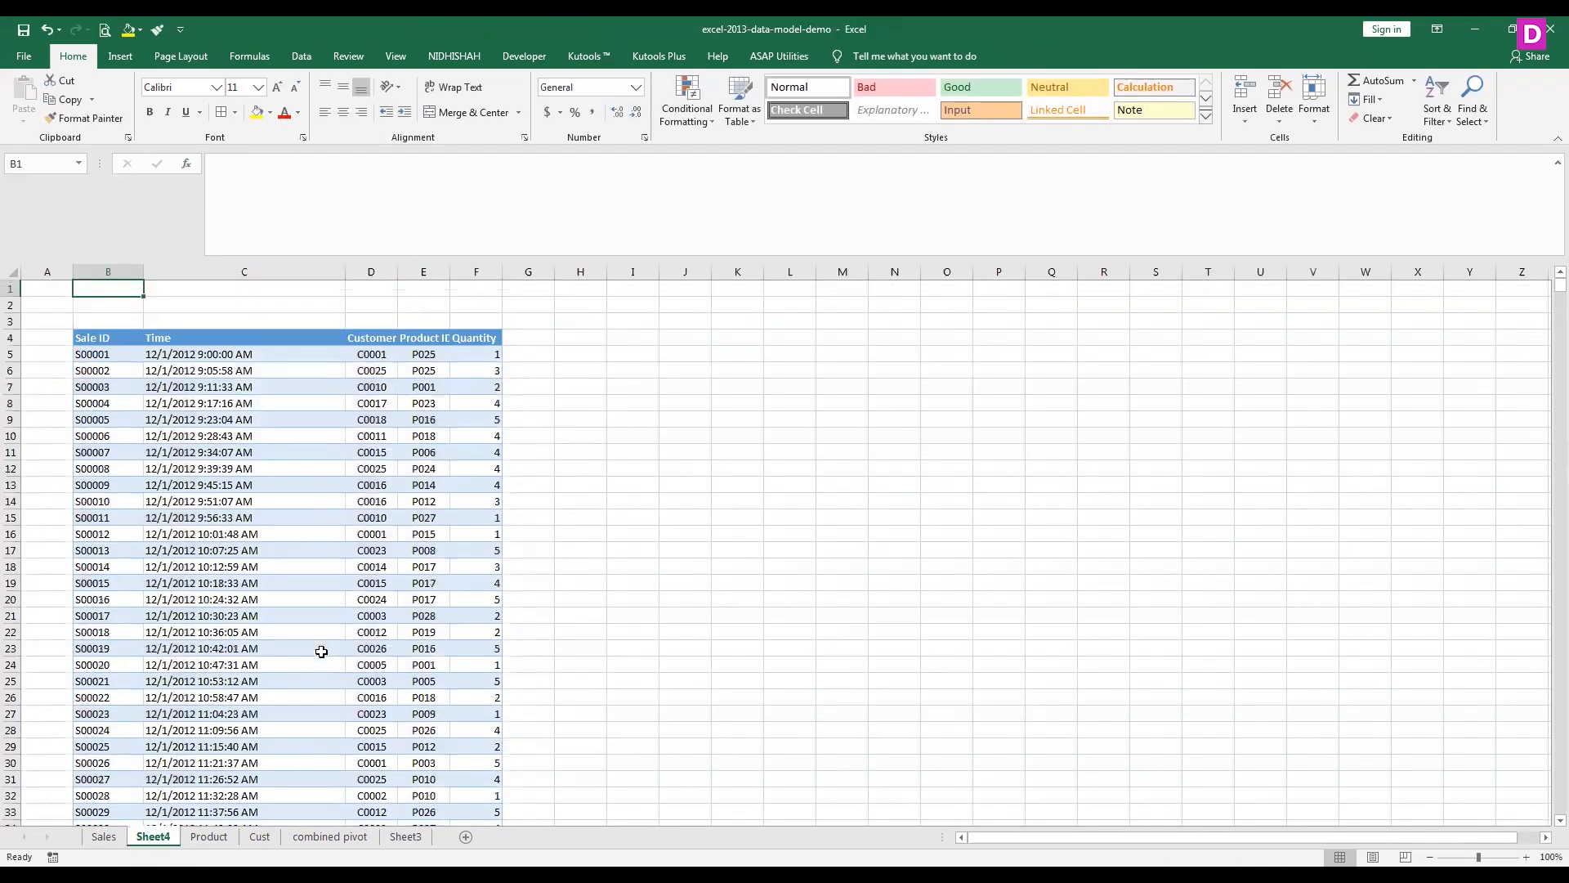
left_click(372, 355)
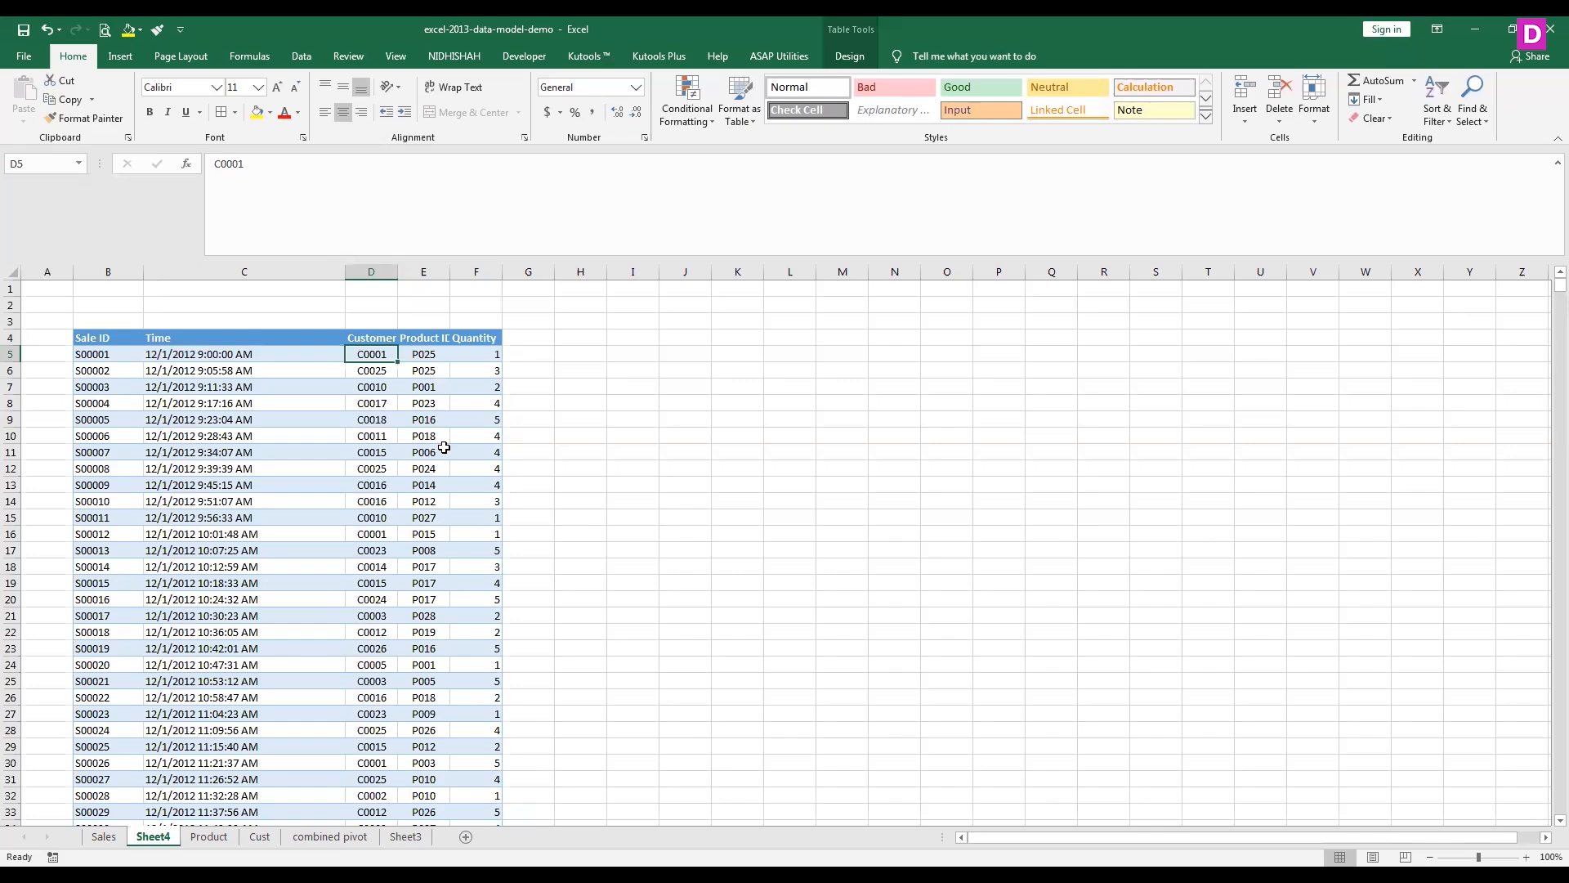
left_click(211, 842)
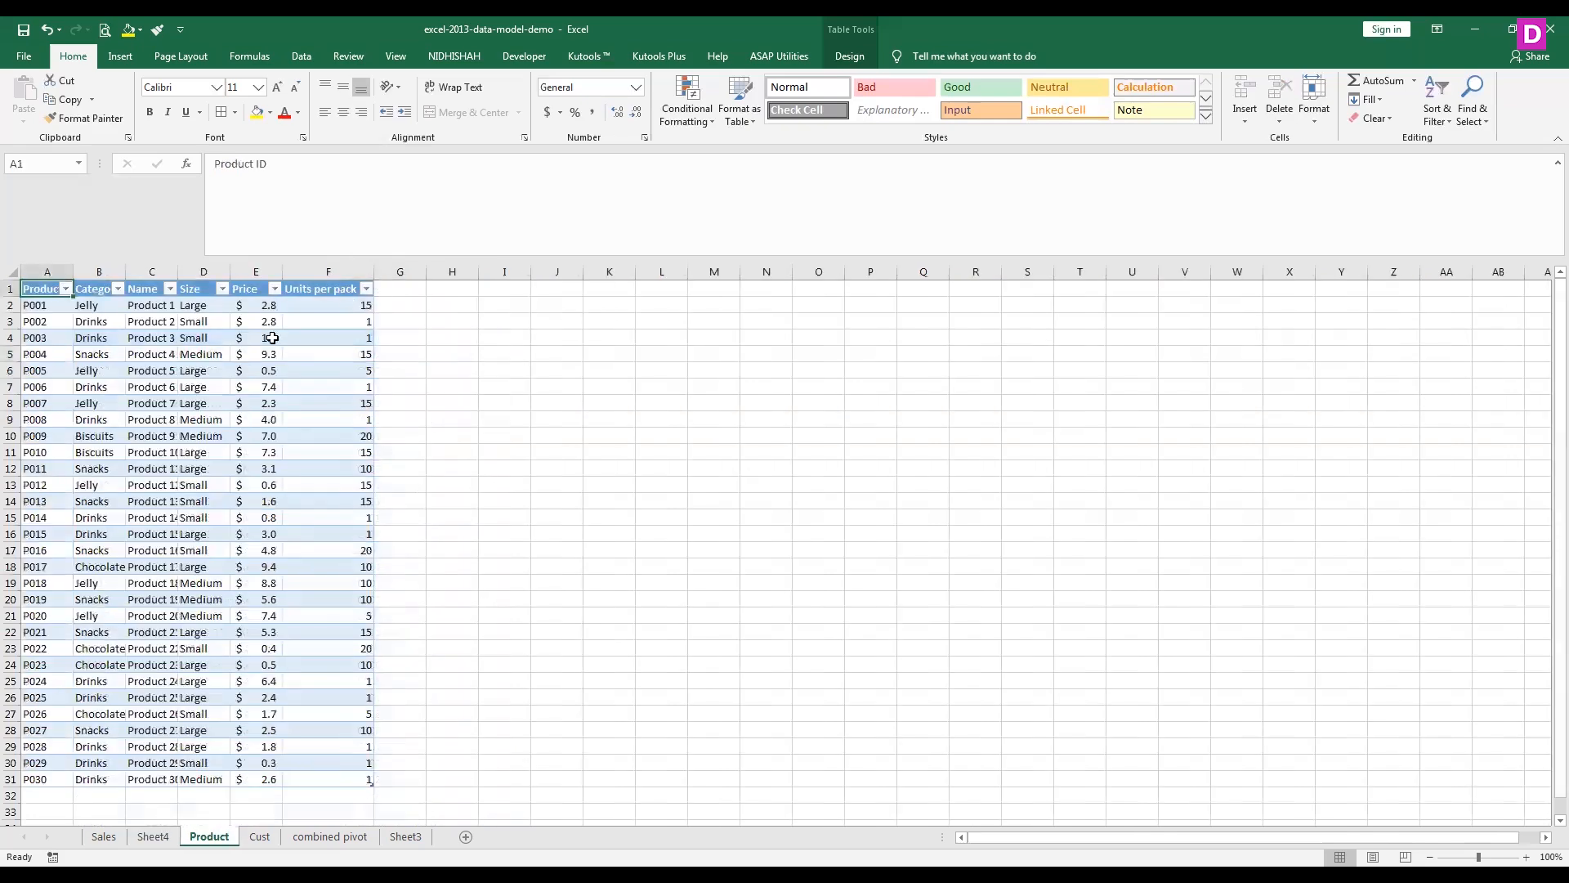
left_click(103, 836)
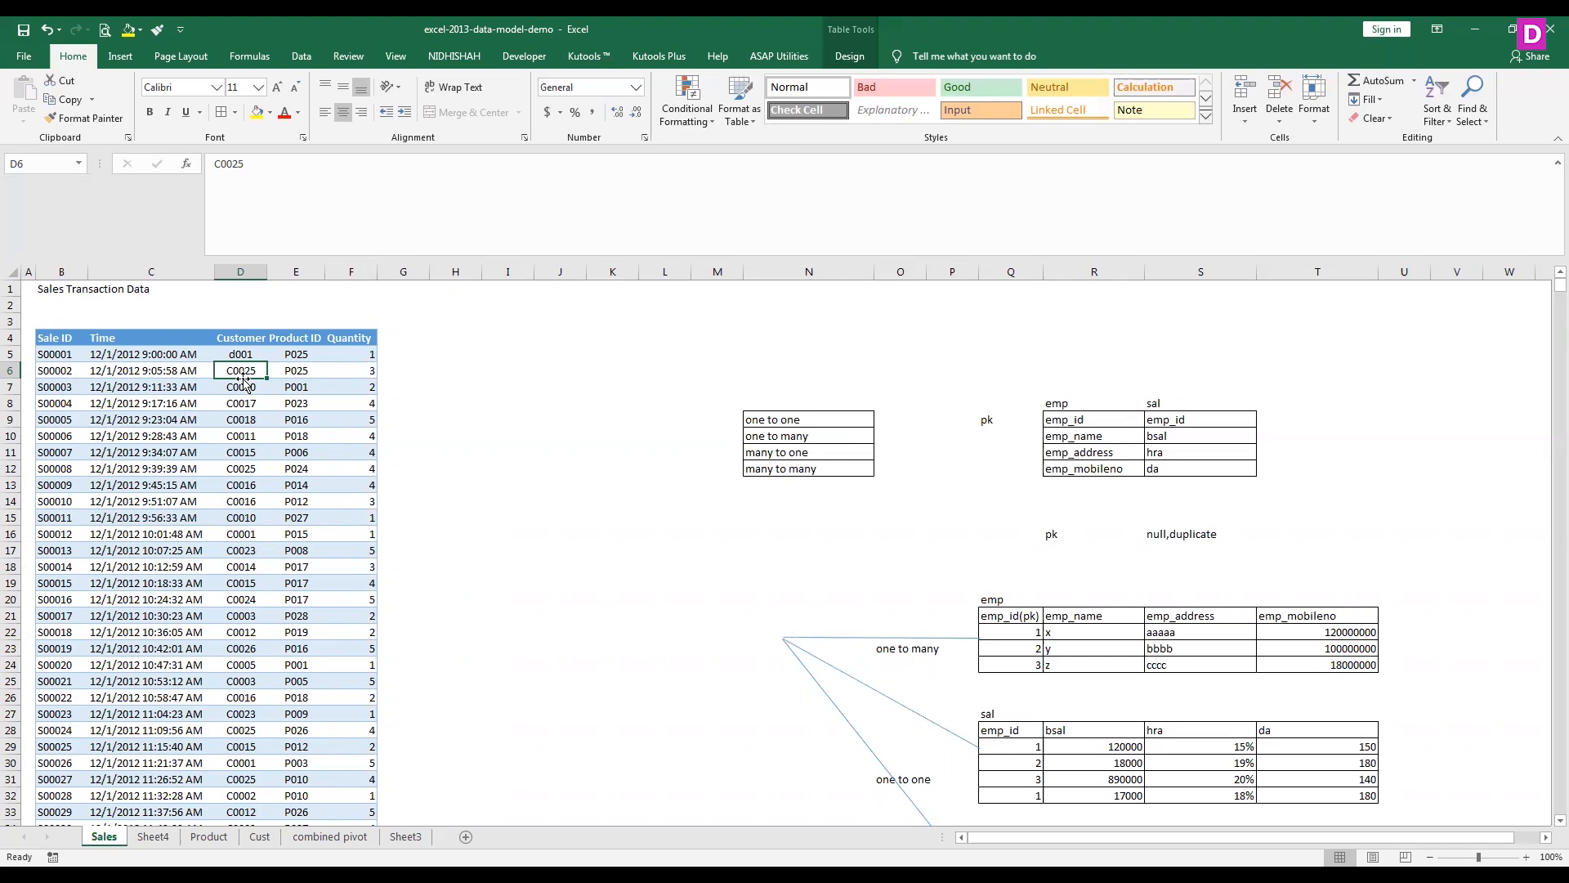
Step: Delete the Sheet4 worksheet containing the pasted copy of the sales table
left_click(153, 838)
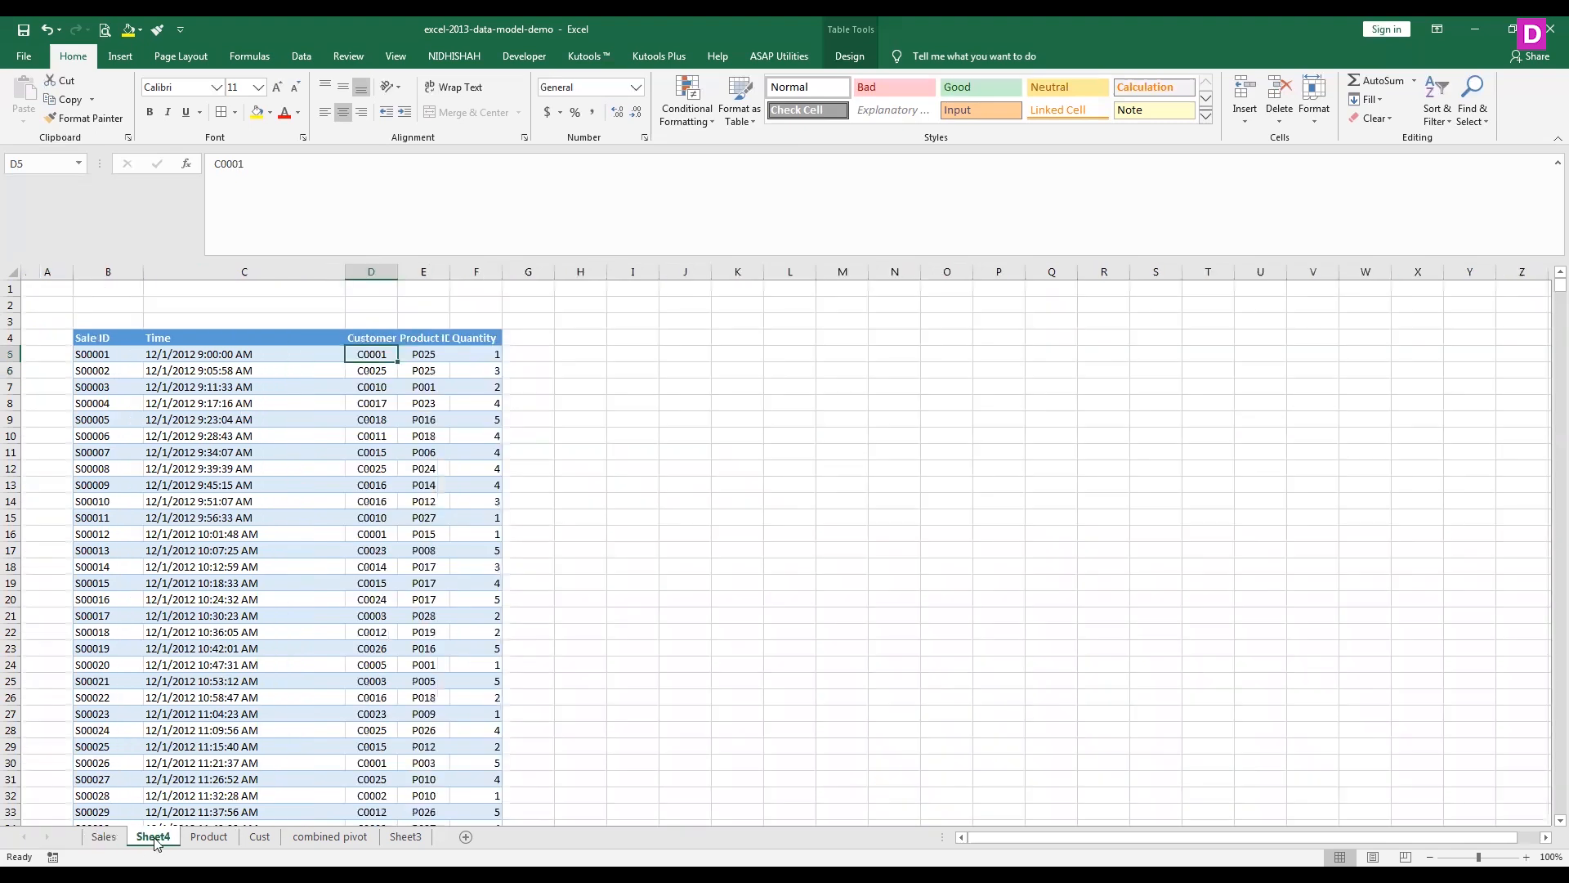
right_click(153, 840)
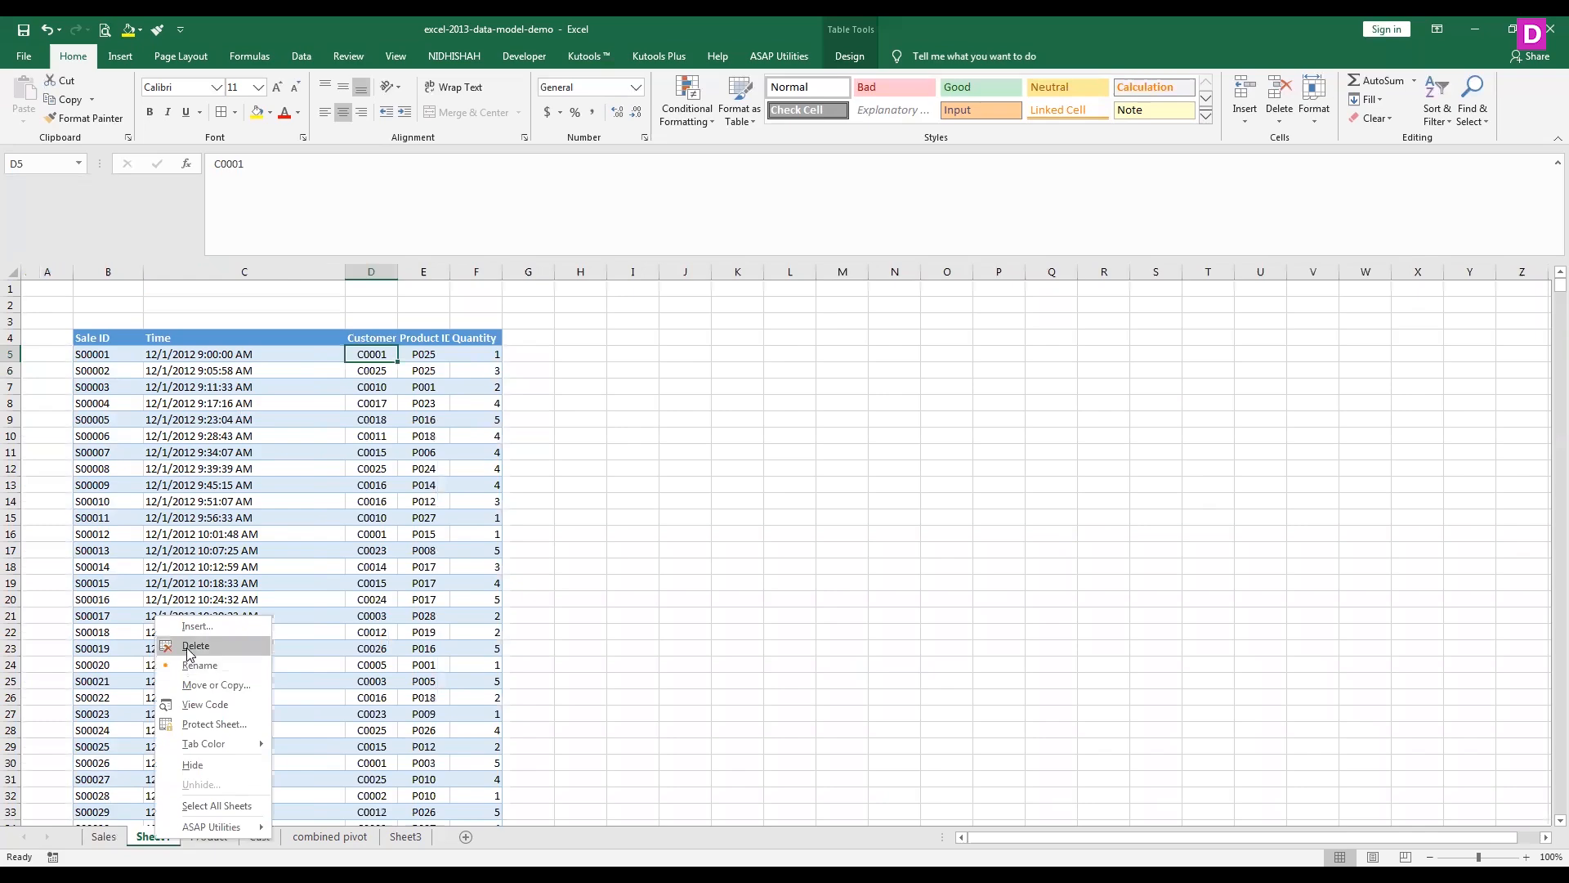
left_click(187, 649)
left_click(747, 494)
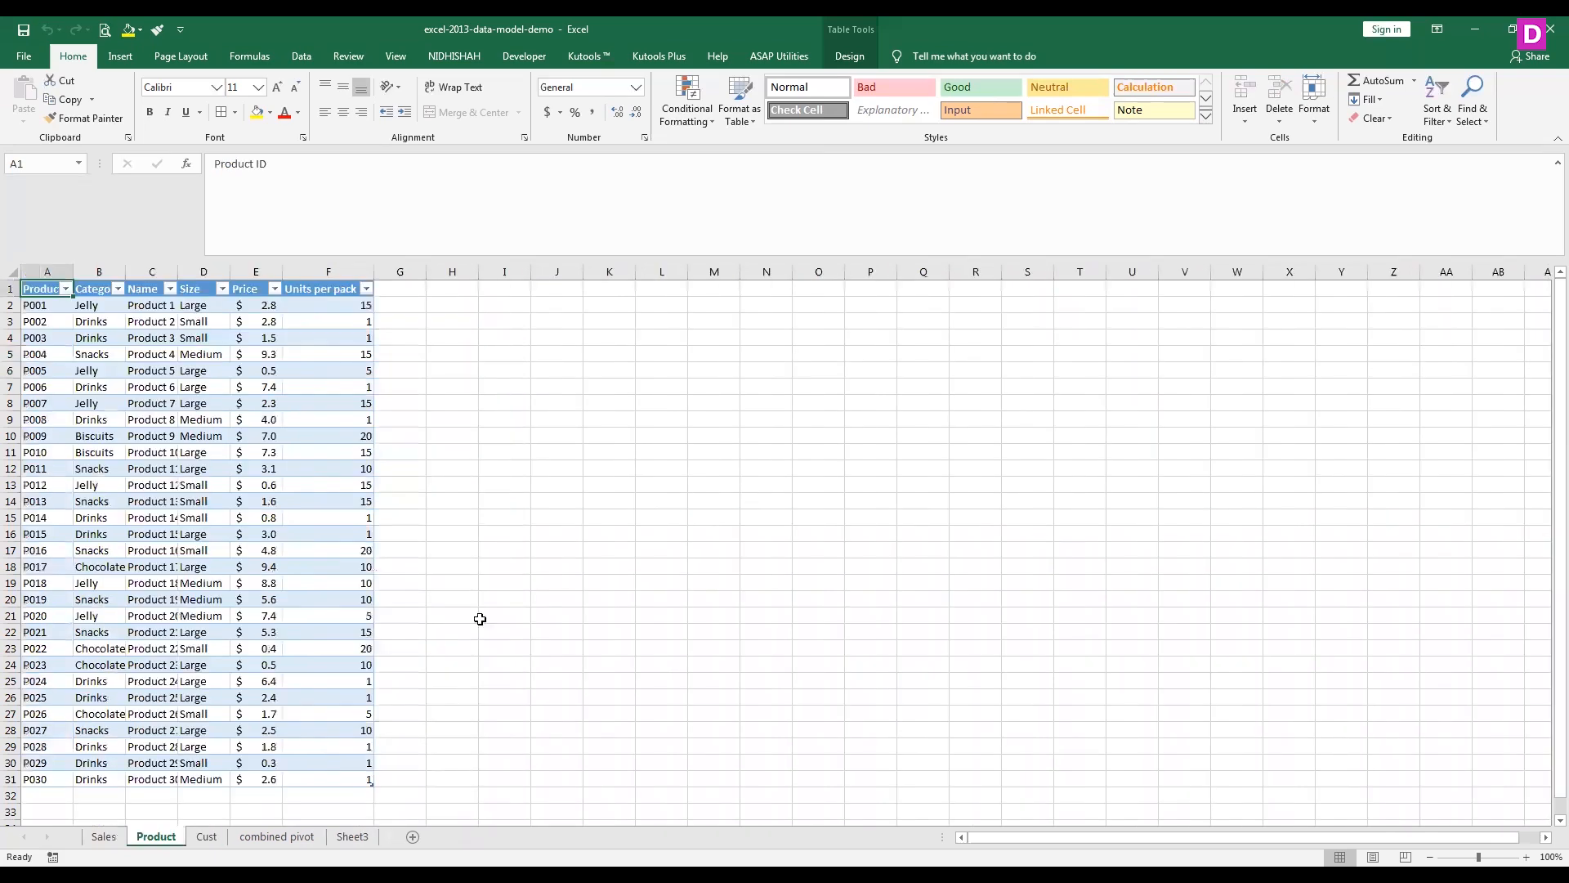
left_click(111, 837)
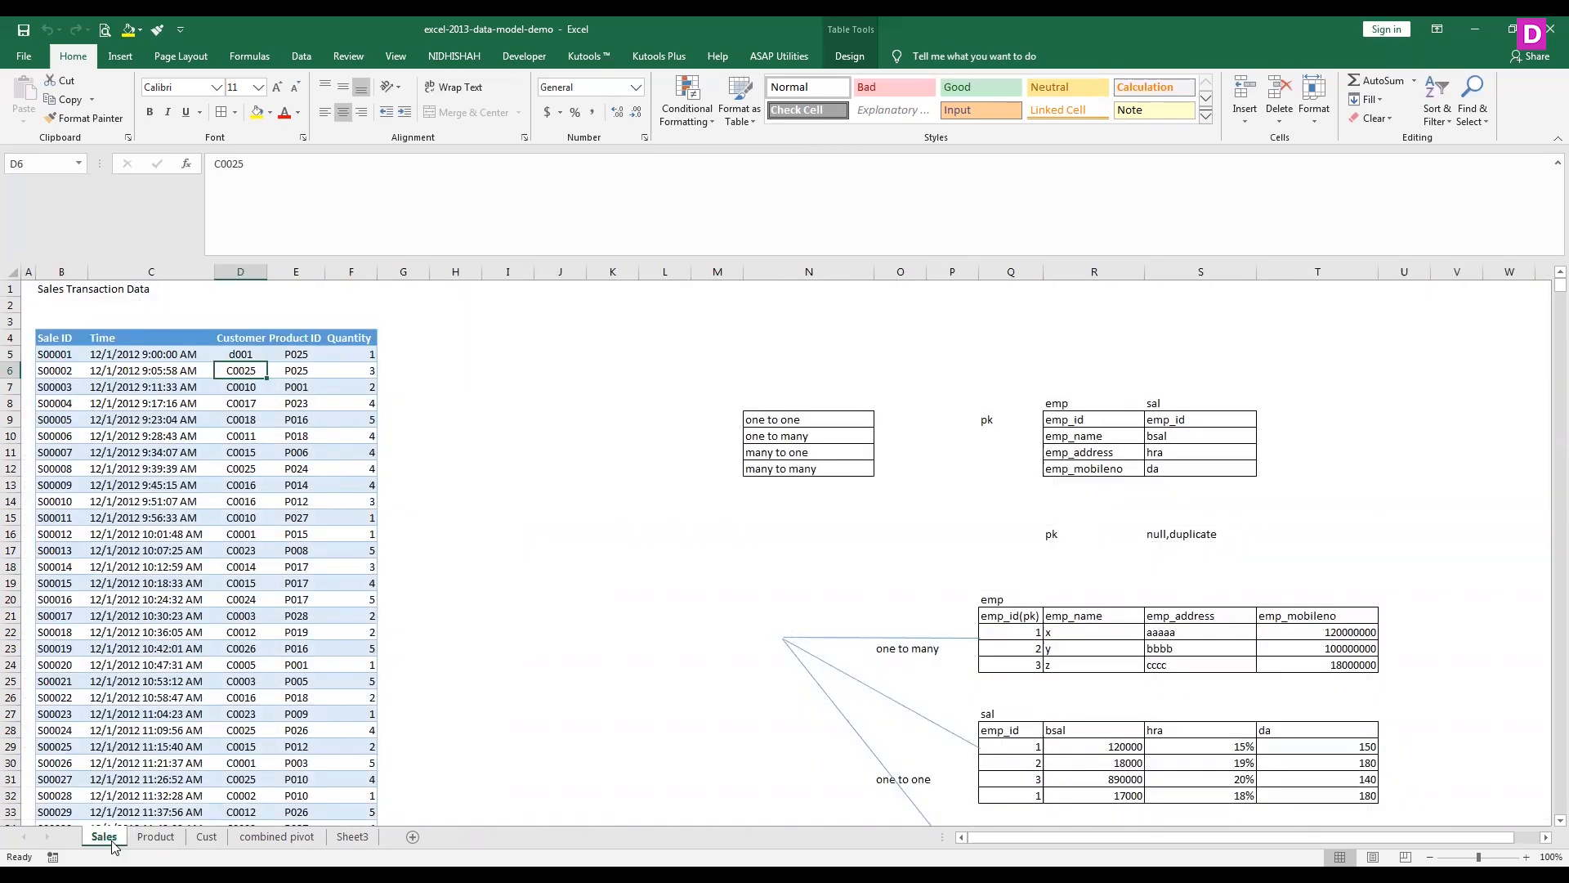
left_click(171, 837)
left_click(276, 837)
left_click(345, 838)
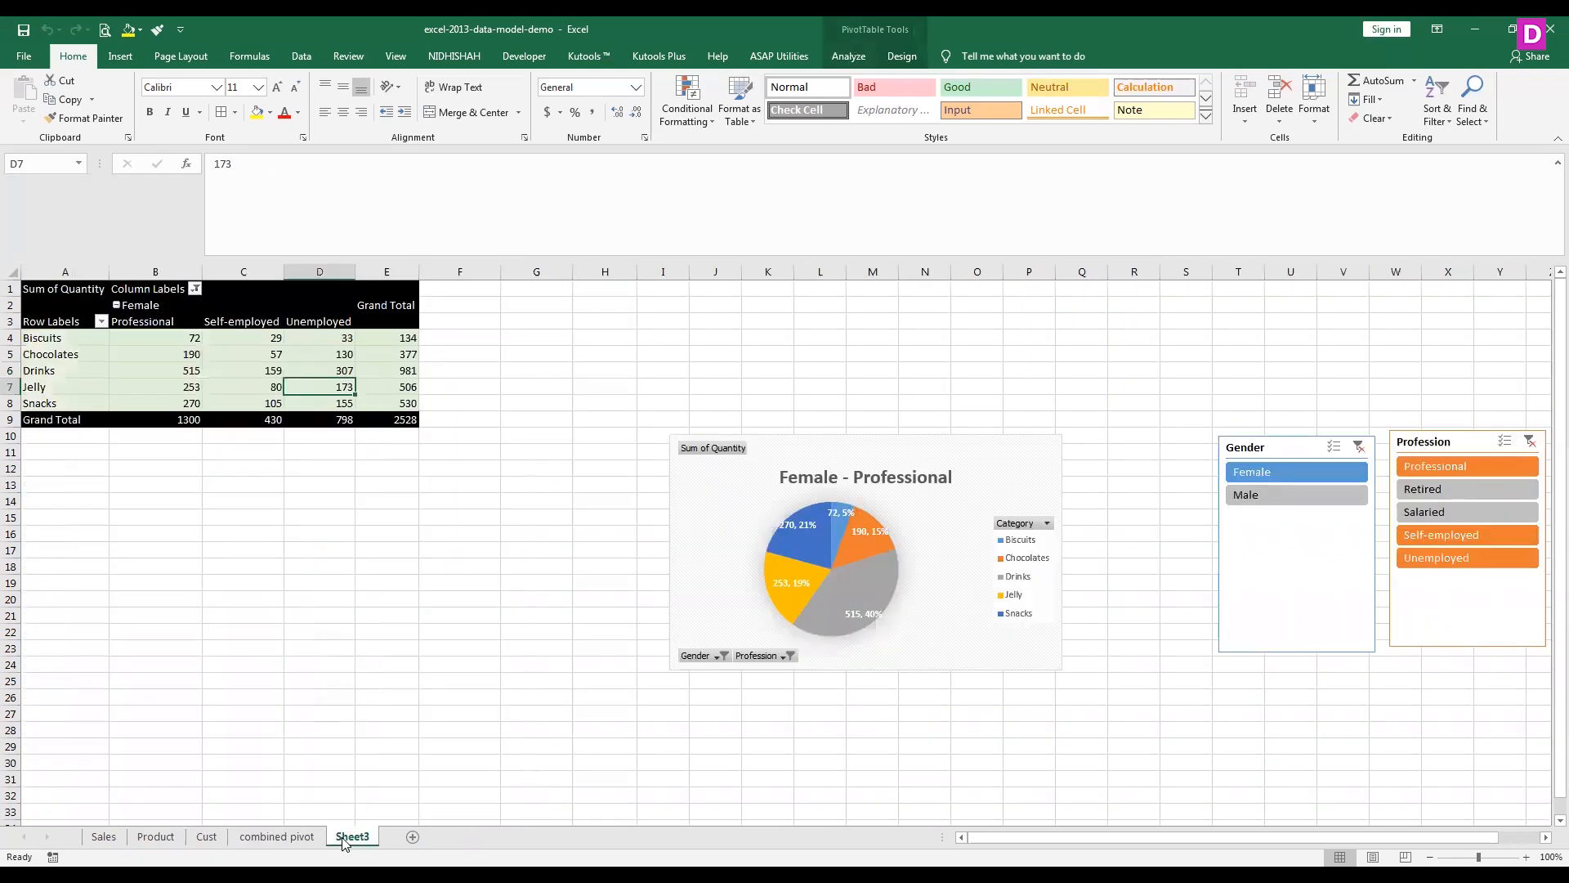
Step: Copy the full sales table from its header down to the last row on the Sales sheet and add a new blank worksheet
left_click(103, 838)
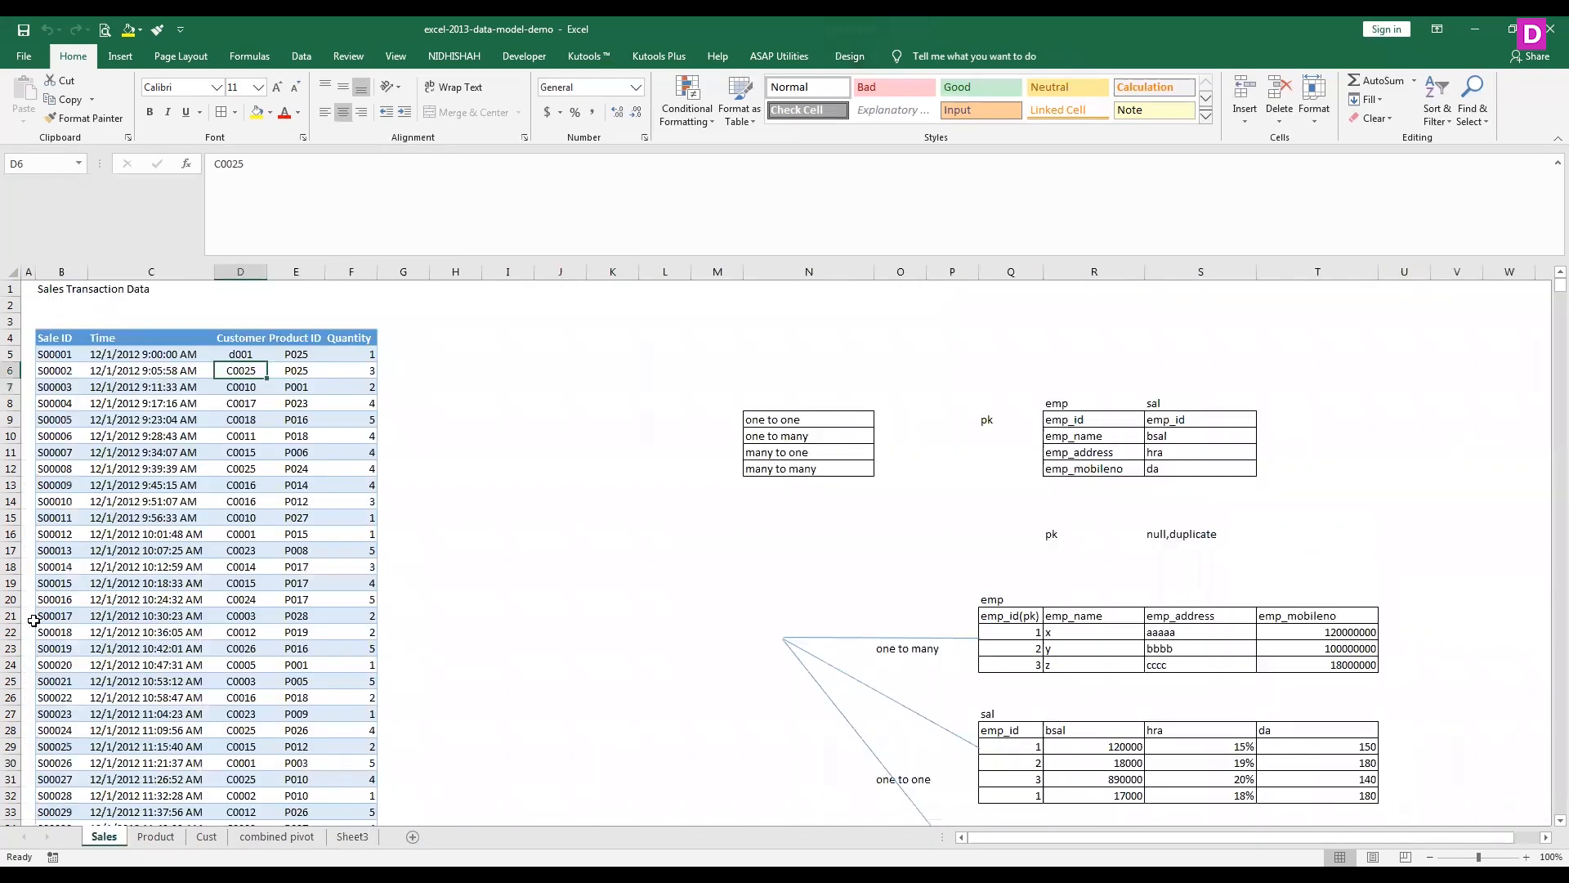
left_click_drag(55, 338, 338, 621)
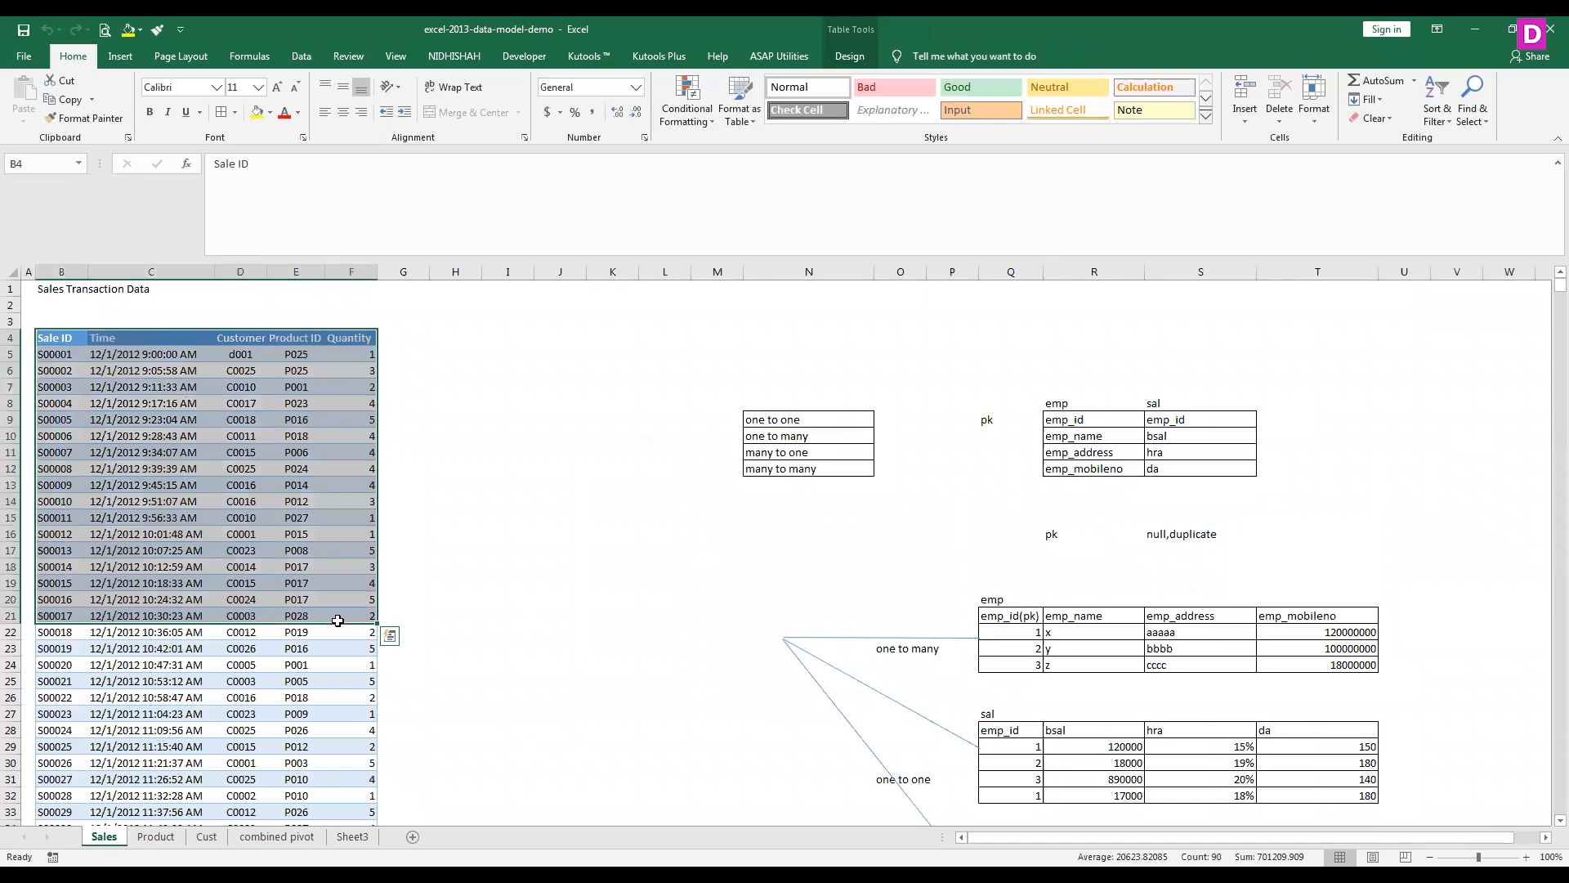
key("ctrl+shift+Down")
key("ctrl+c")
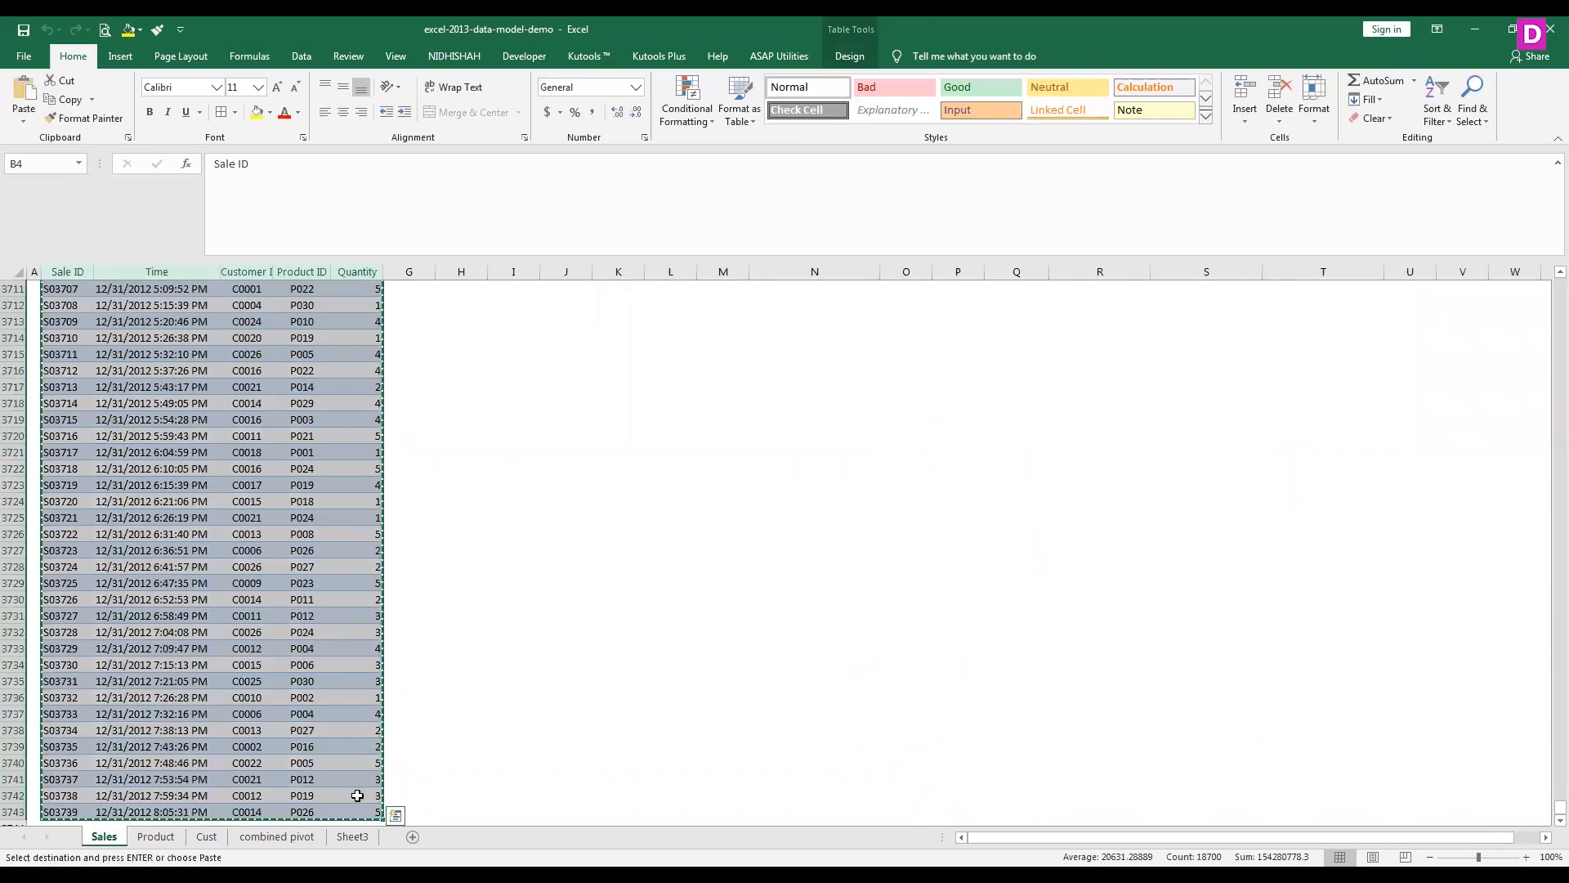
key("ctrl+BackSpace")
left_click(414, 837)
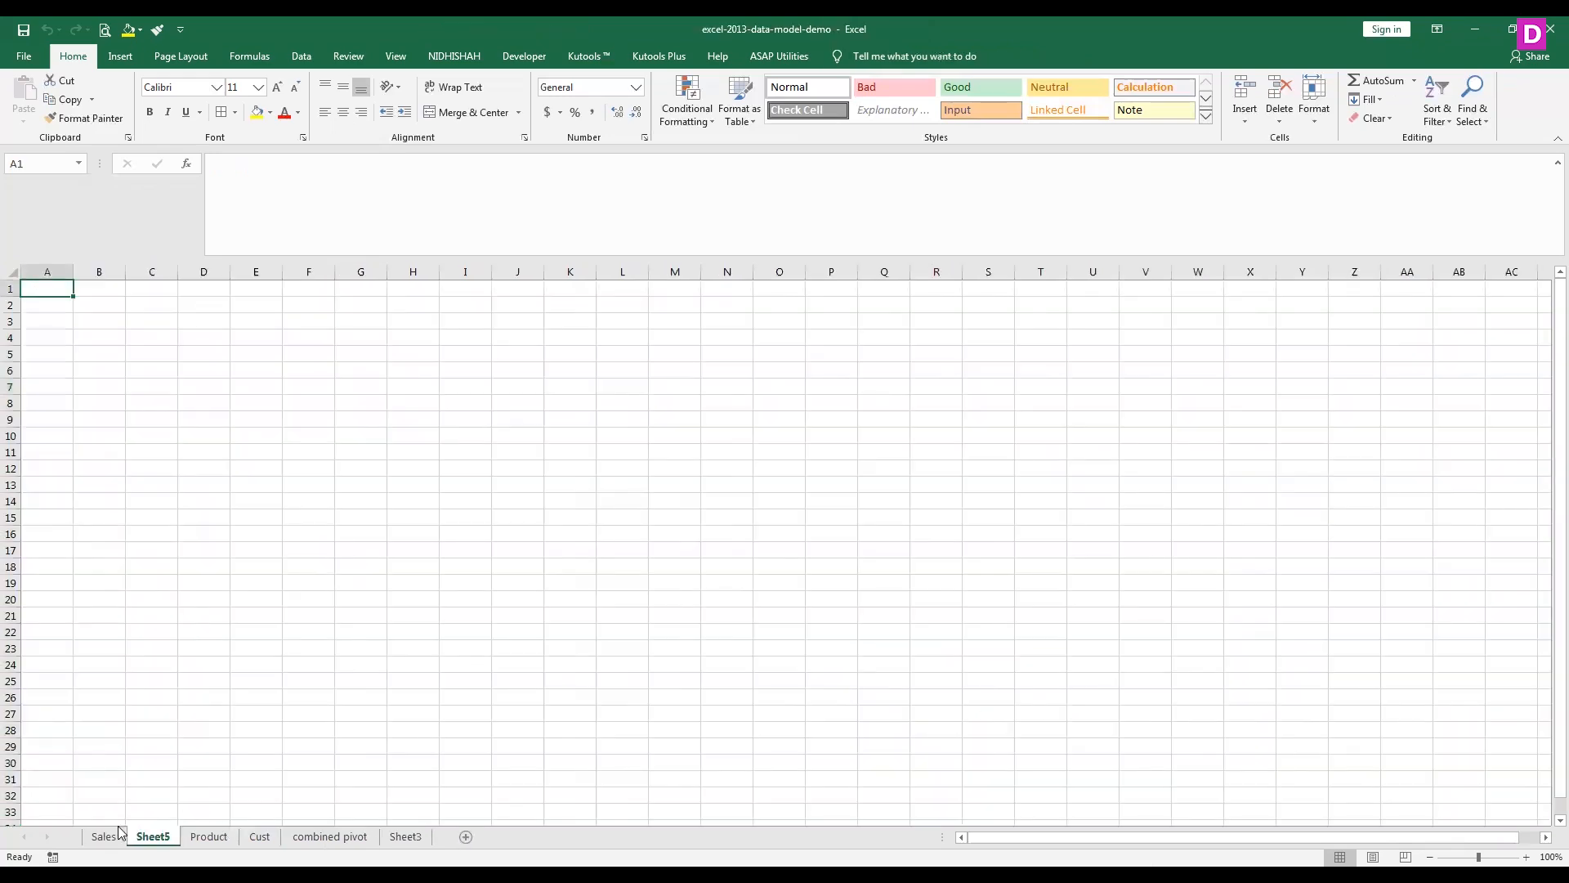
Step: Copy the sales table again, paste it as a picture at cell A1 of Sheet5, and inspect the pasted rows
left_click(104, 836)
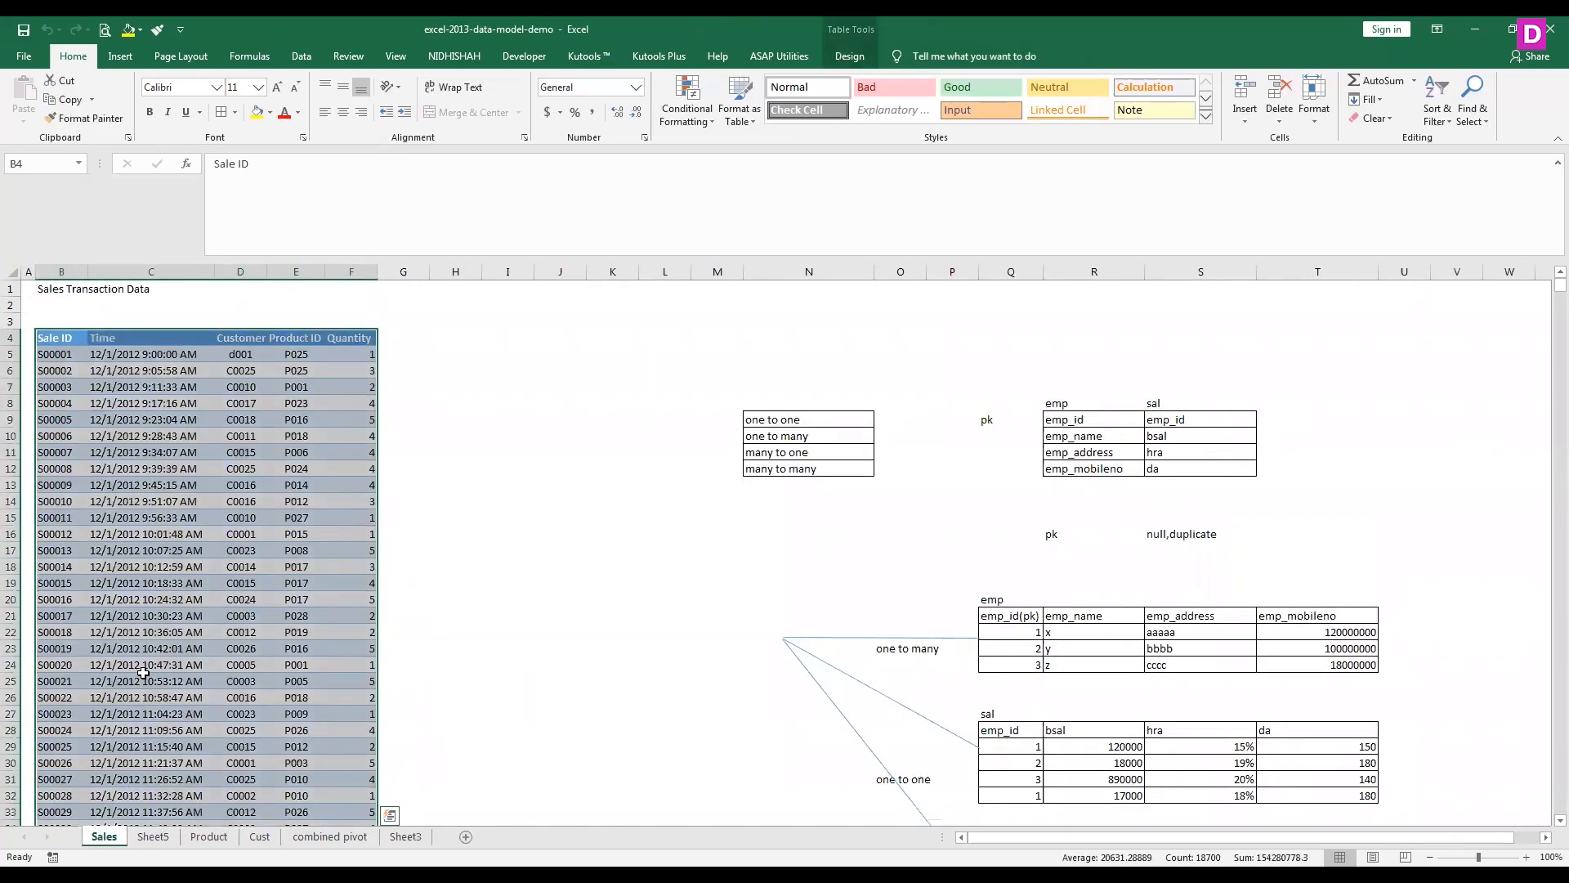
left_click(153, 836)
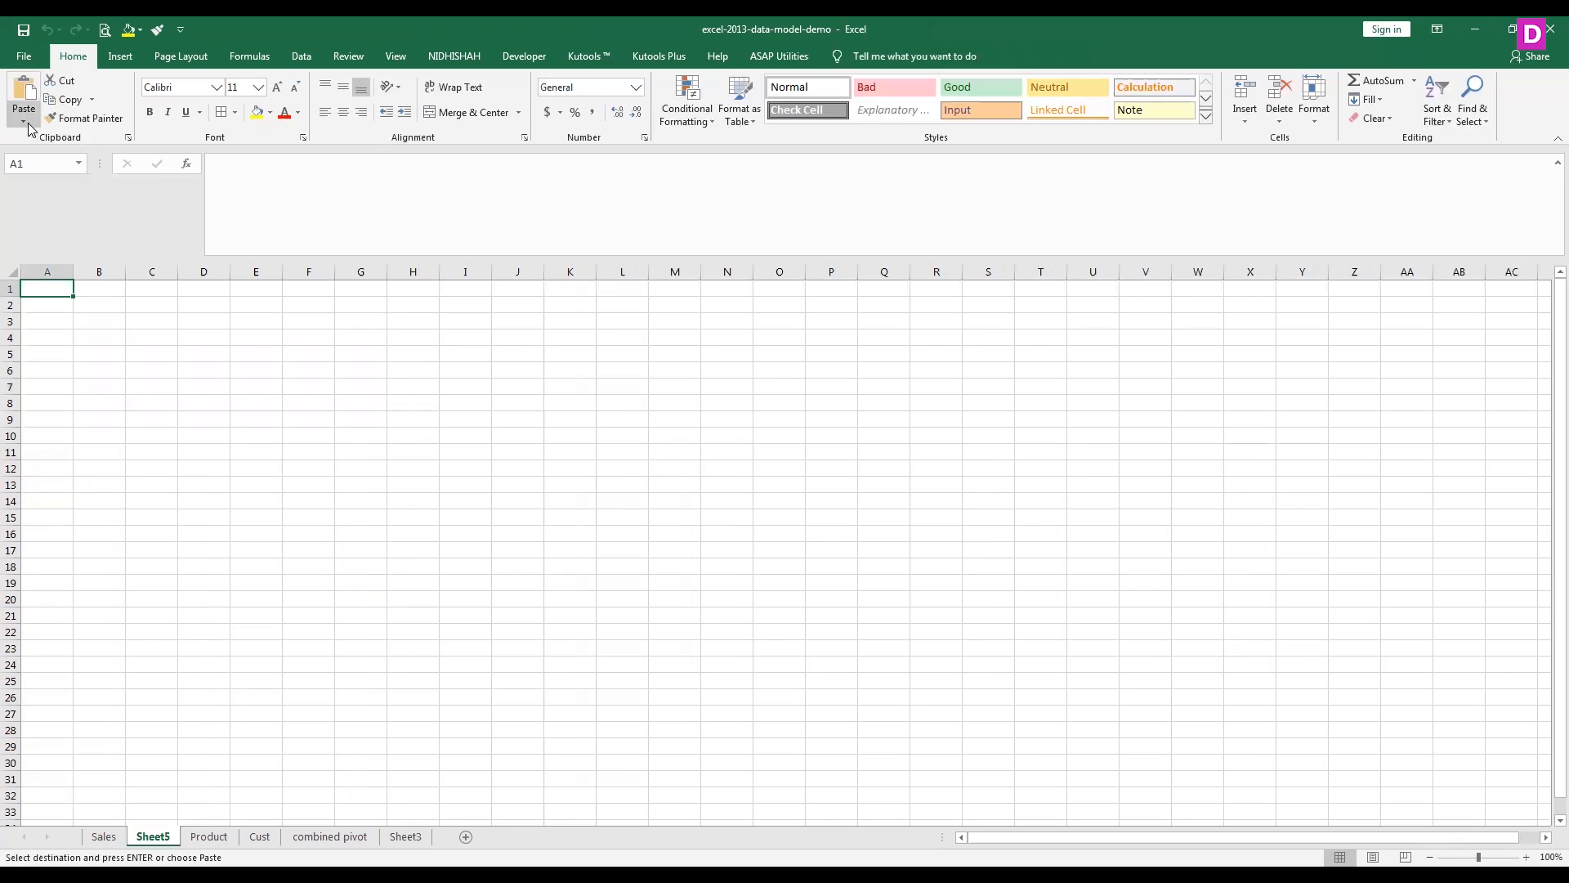
left_click(24, 123)
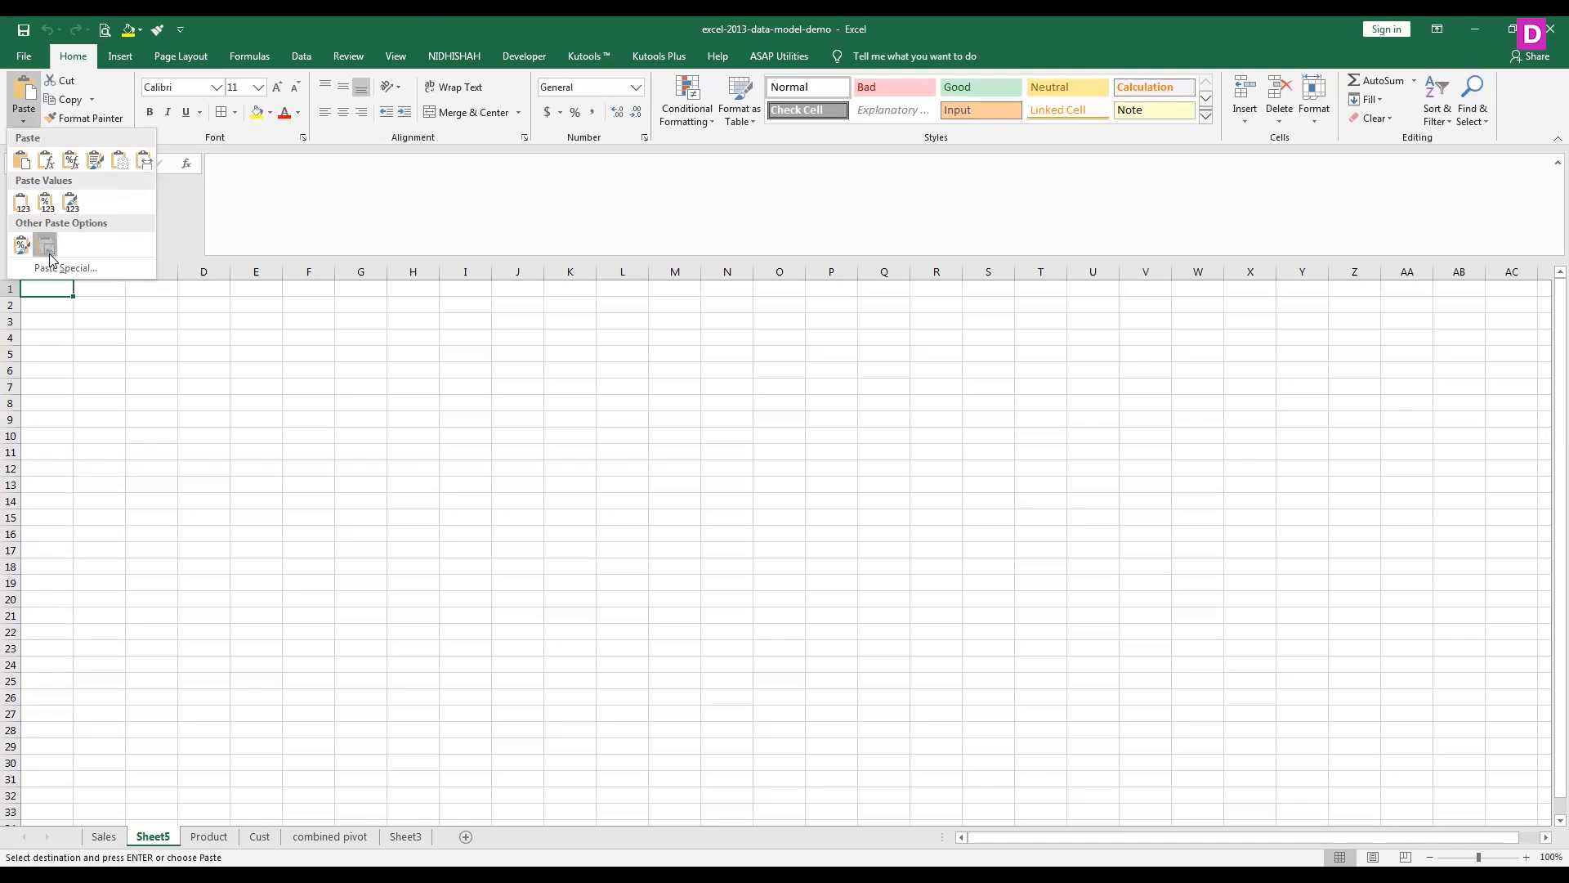
left_click(791, 493)
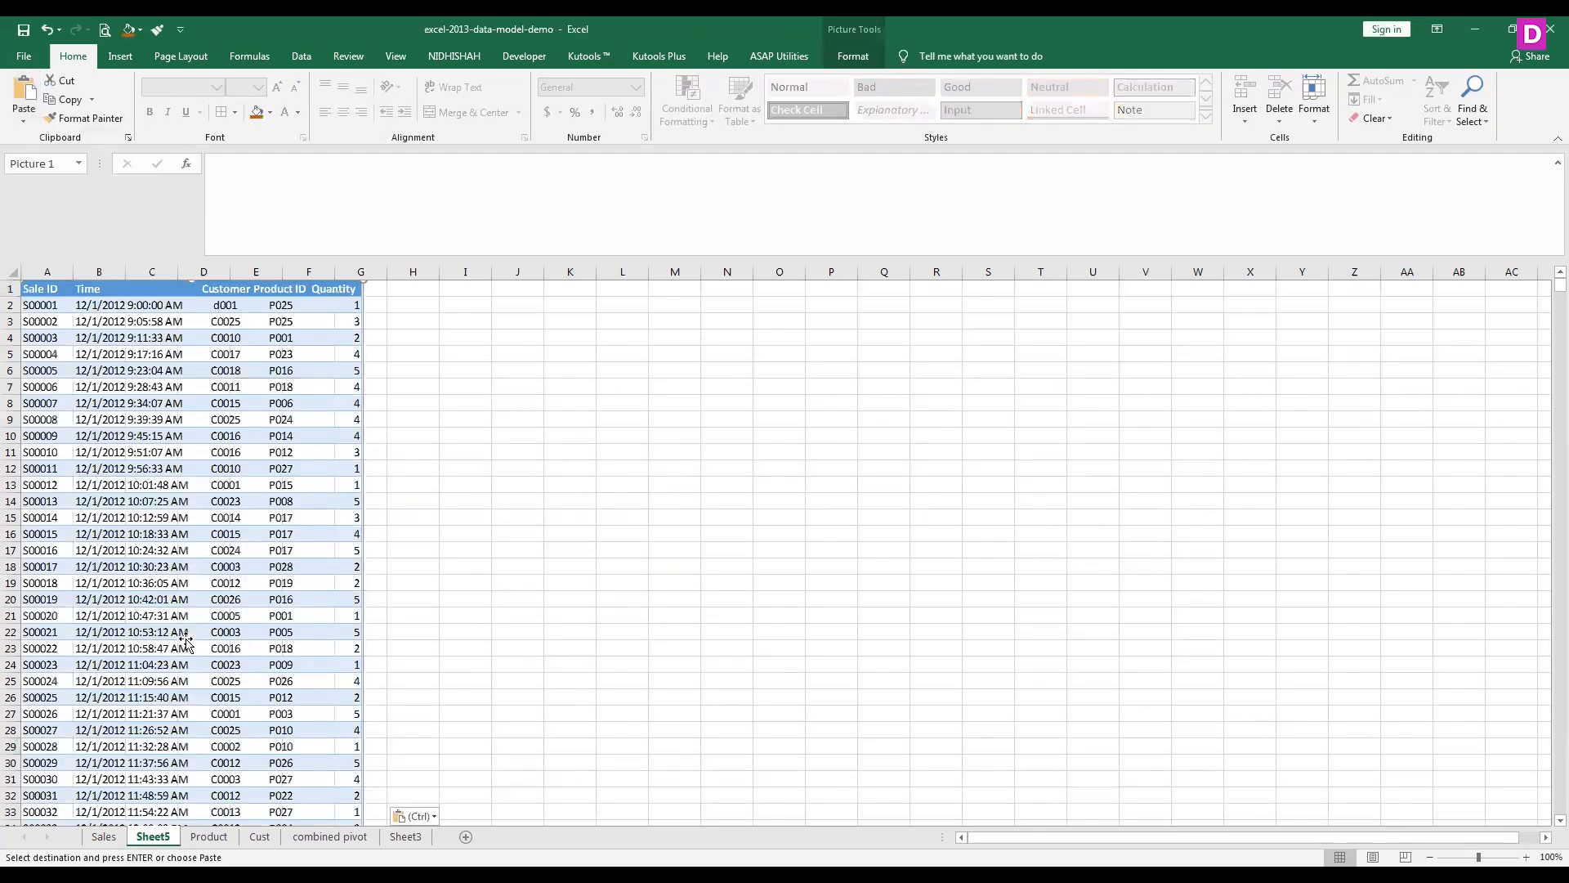
left_click(188, 590)
scroll(188, 590, "down", 17)
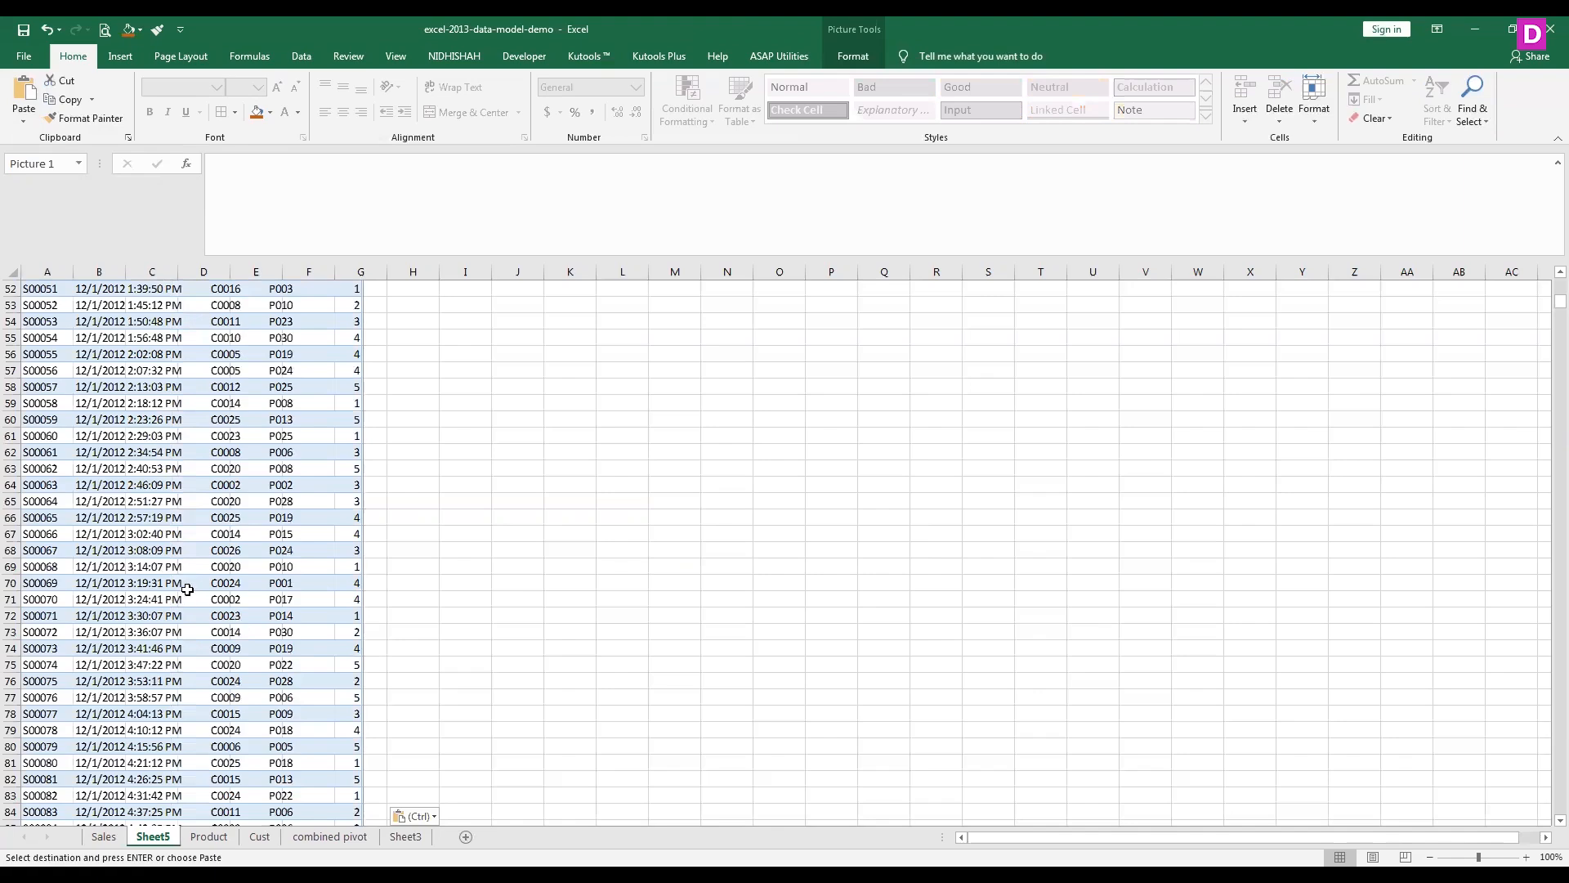
Step: Delete the pasted picture of the sales table from Sheet5 and cancel the pending copy on the Sales sheet
key("Delete")
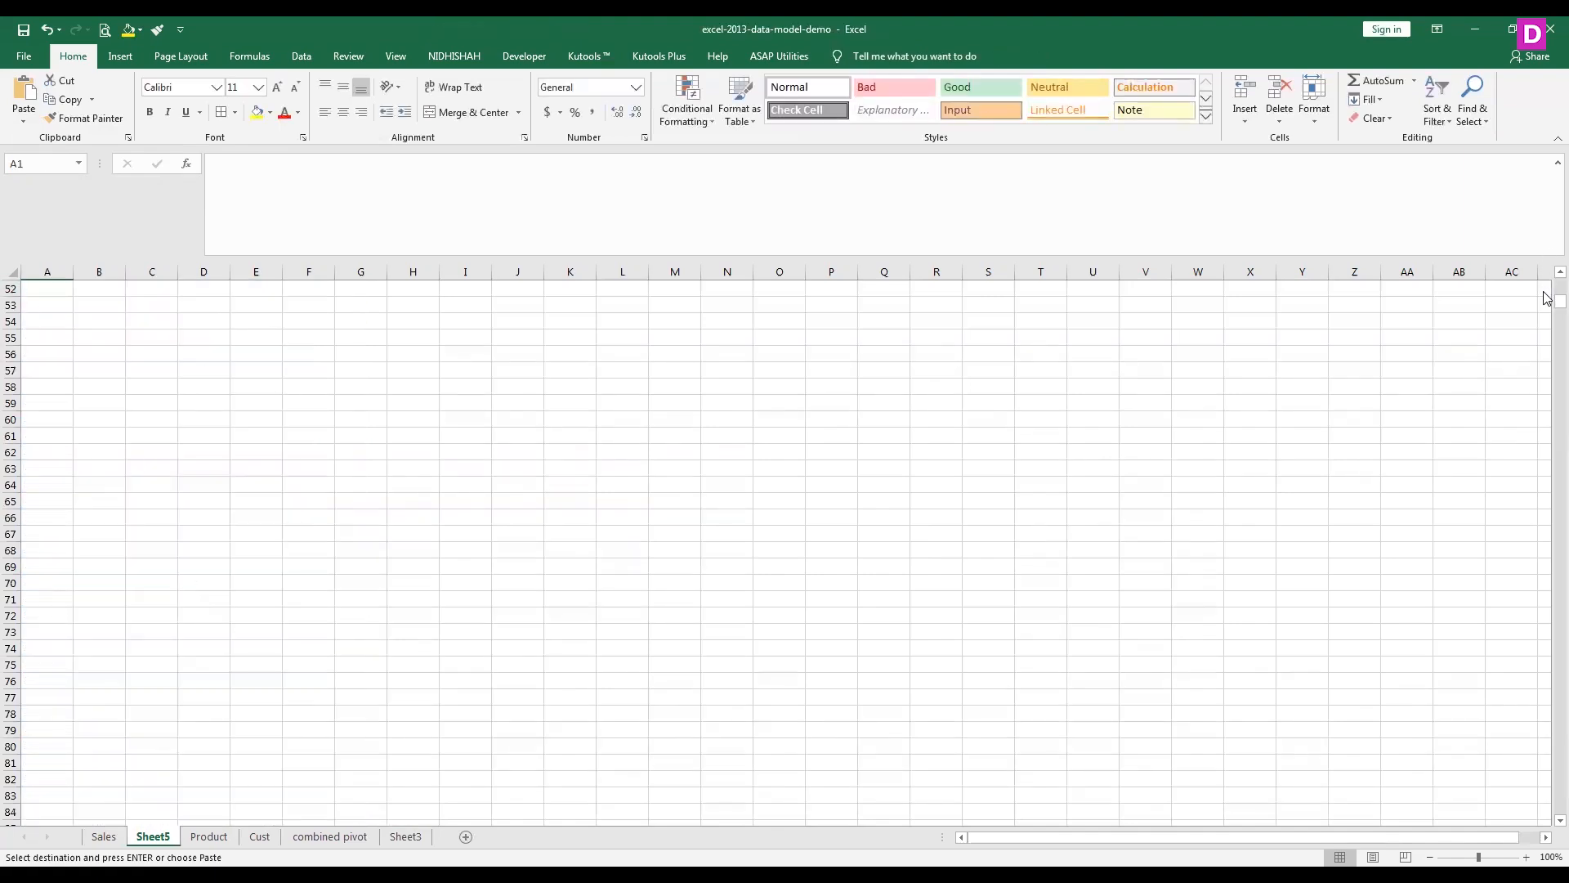
left_click_drag(1560, 301, 1559, 278)
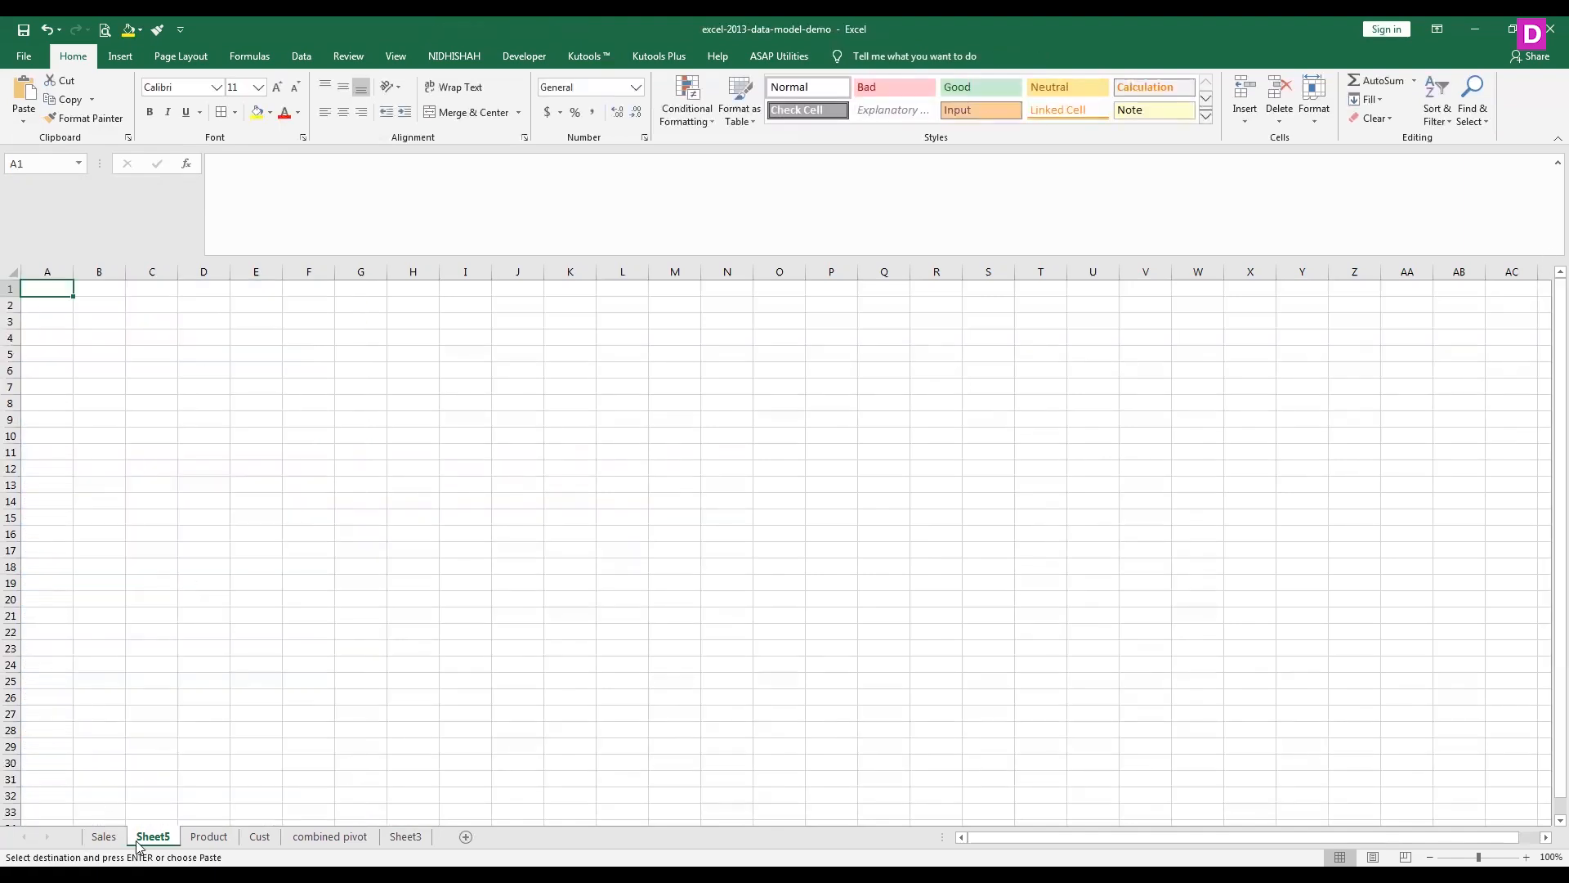
left_click(103, 837)
key("Escape")
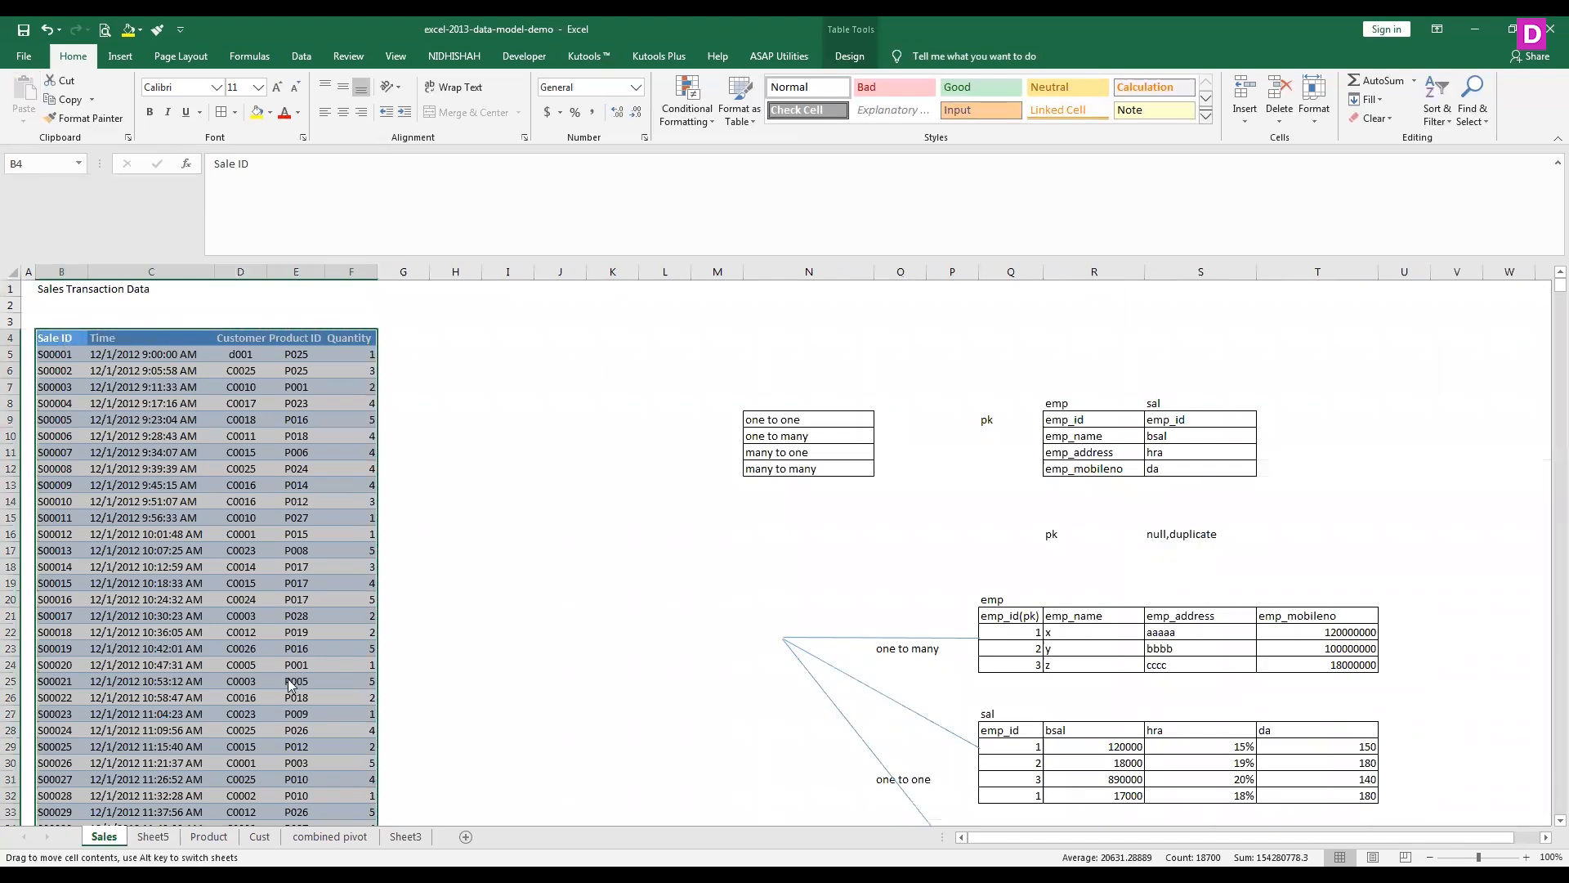
left_click(143, 405)
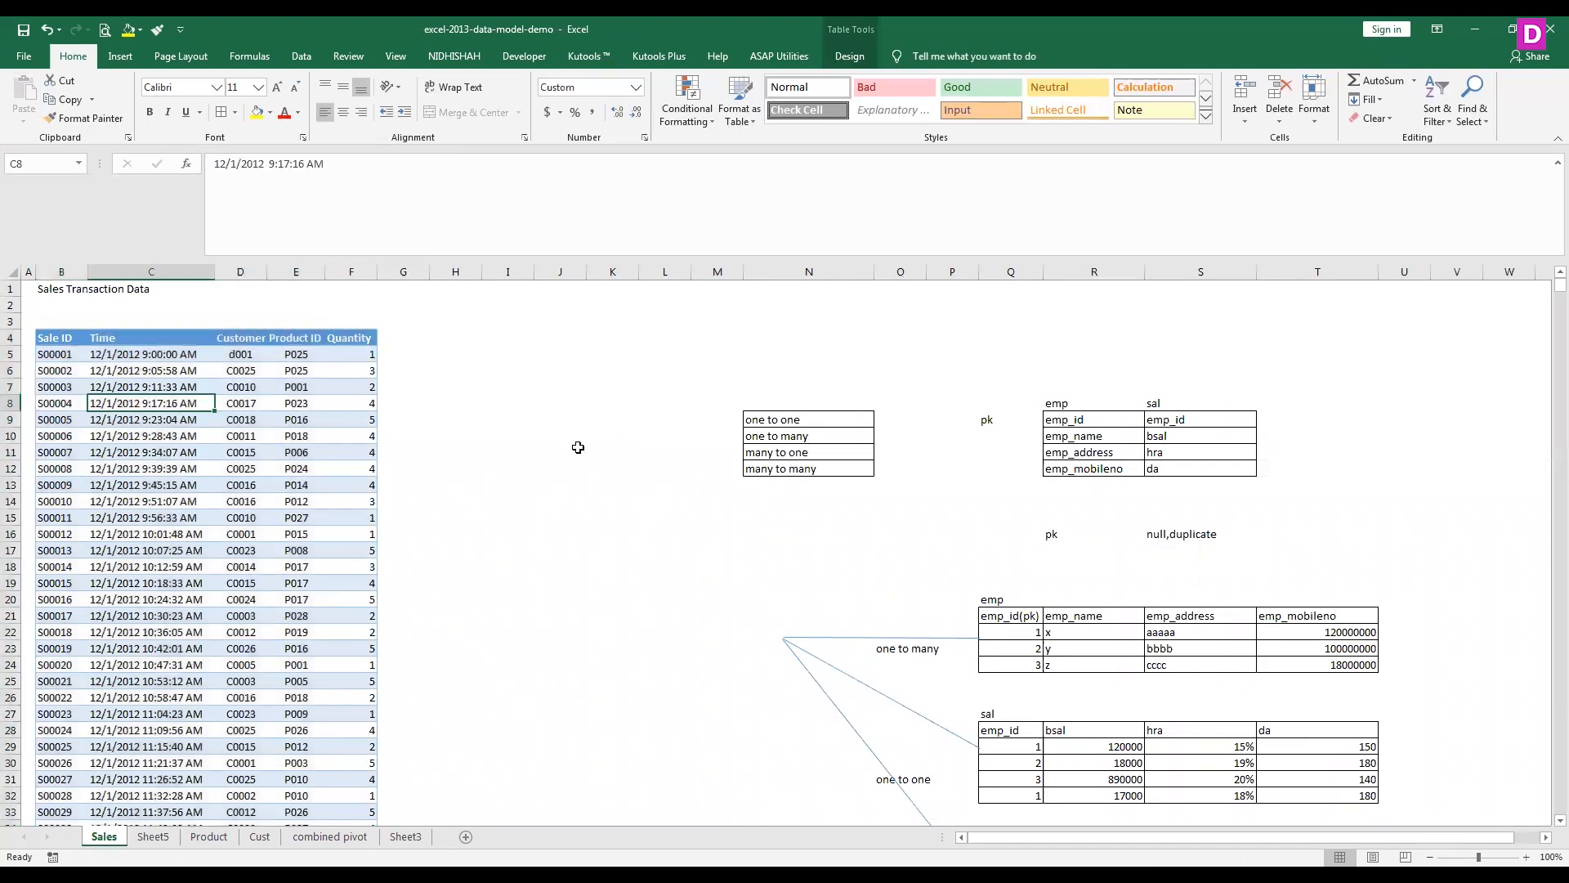
Step: Copy range B4:F26 of the sales table on the Sales sheet and open the paste options on Sheet5
left_click(599, 437)
left_click_drag(50, 338, 211, 708)
key("ctrl+c")
left_click(406, 837)
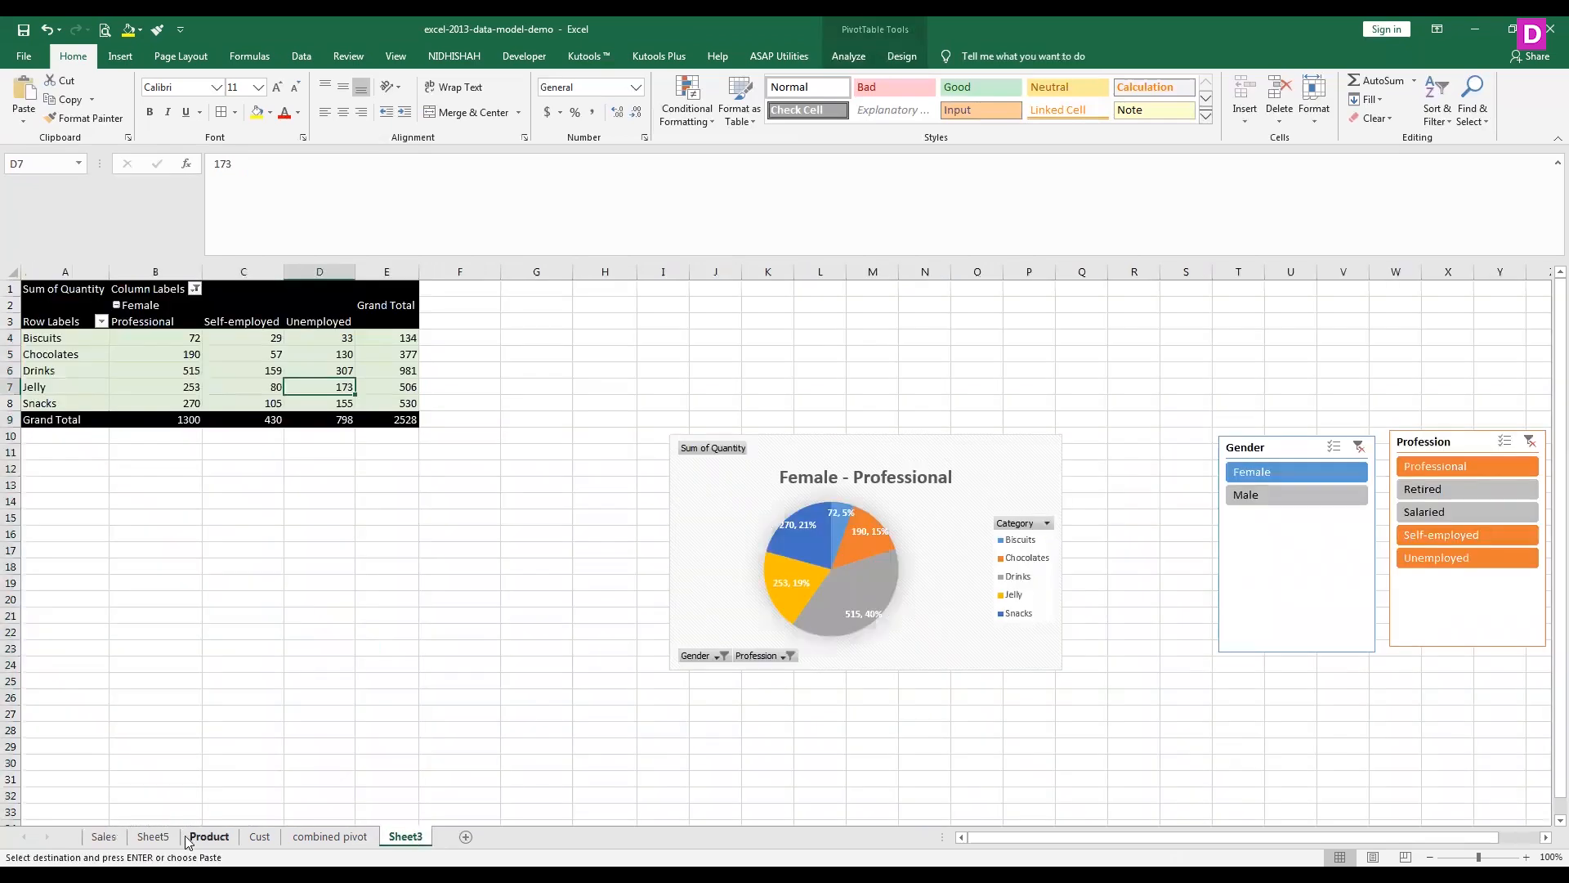
left_click(157, 838)
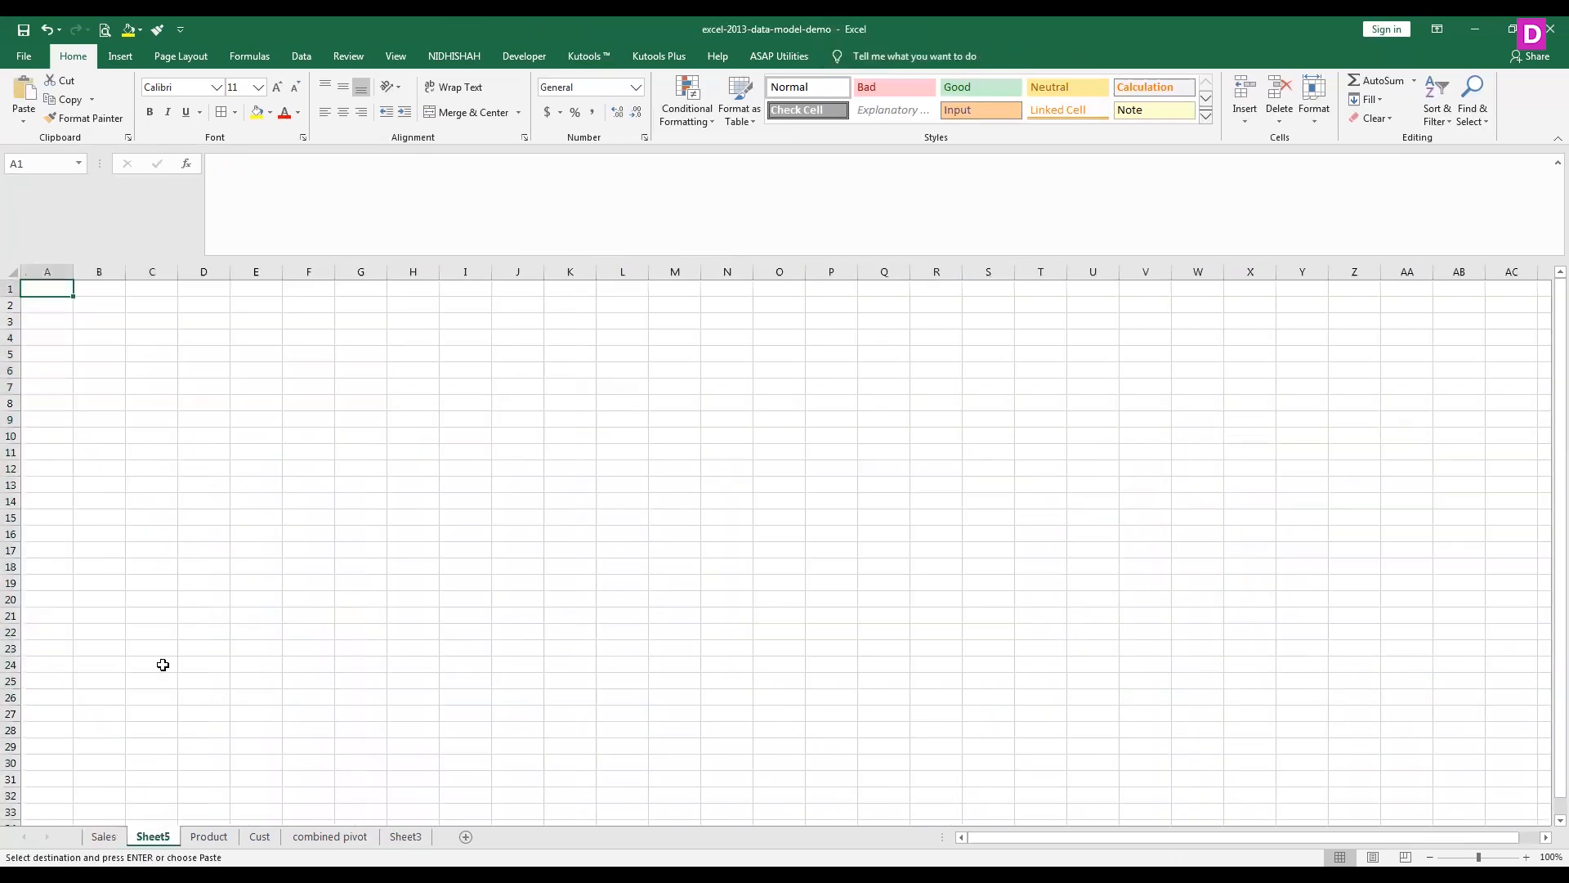
left_click(24, 116)
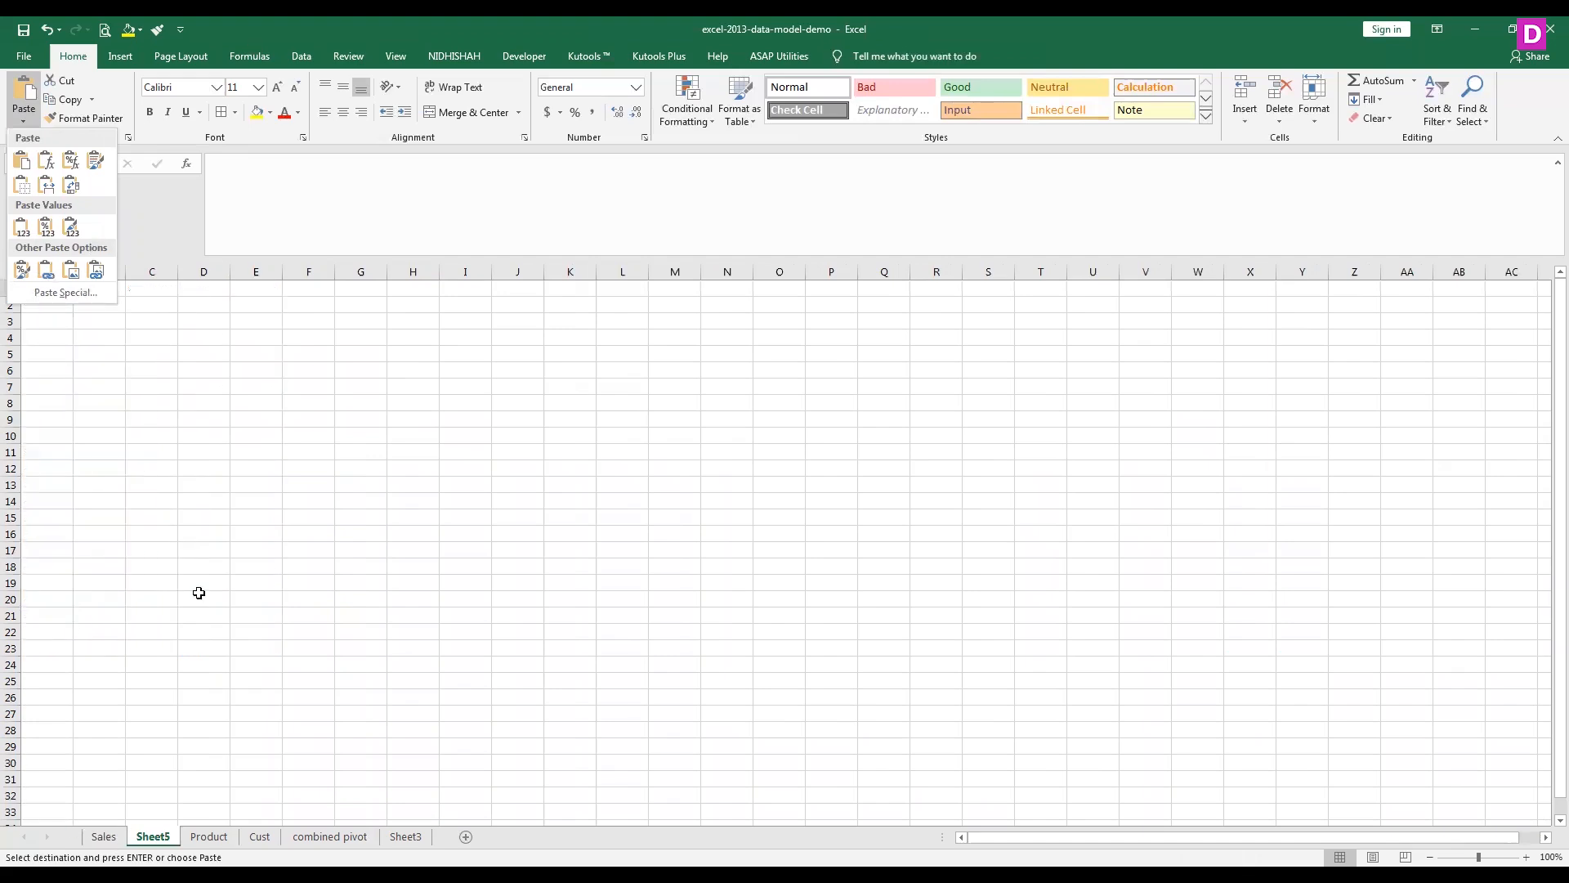
Step: Copy the customer table A1:E27 on the Cust sheet and look through the paste options offered for it on Sheet5
left_click(105, 842)
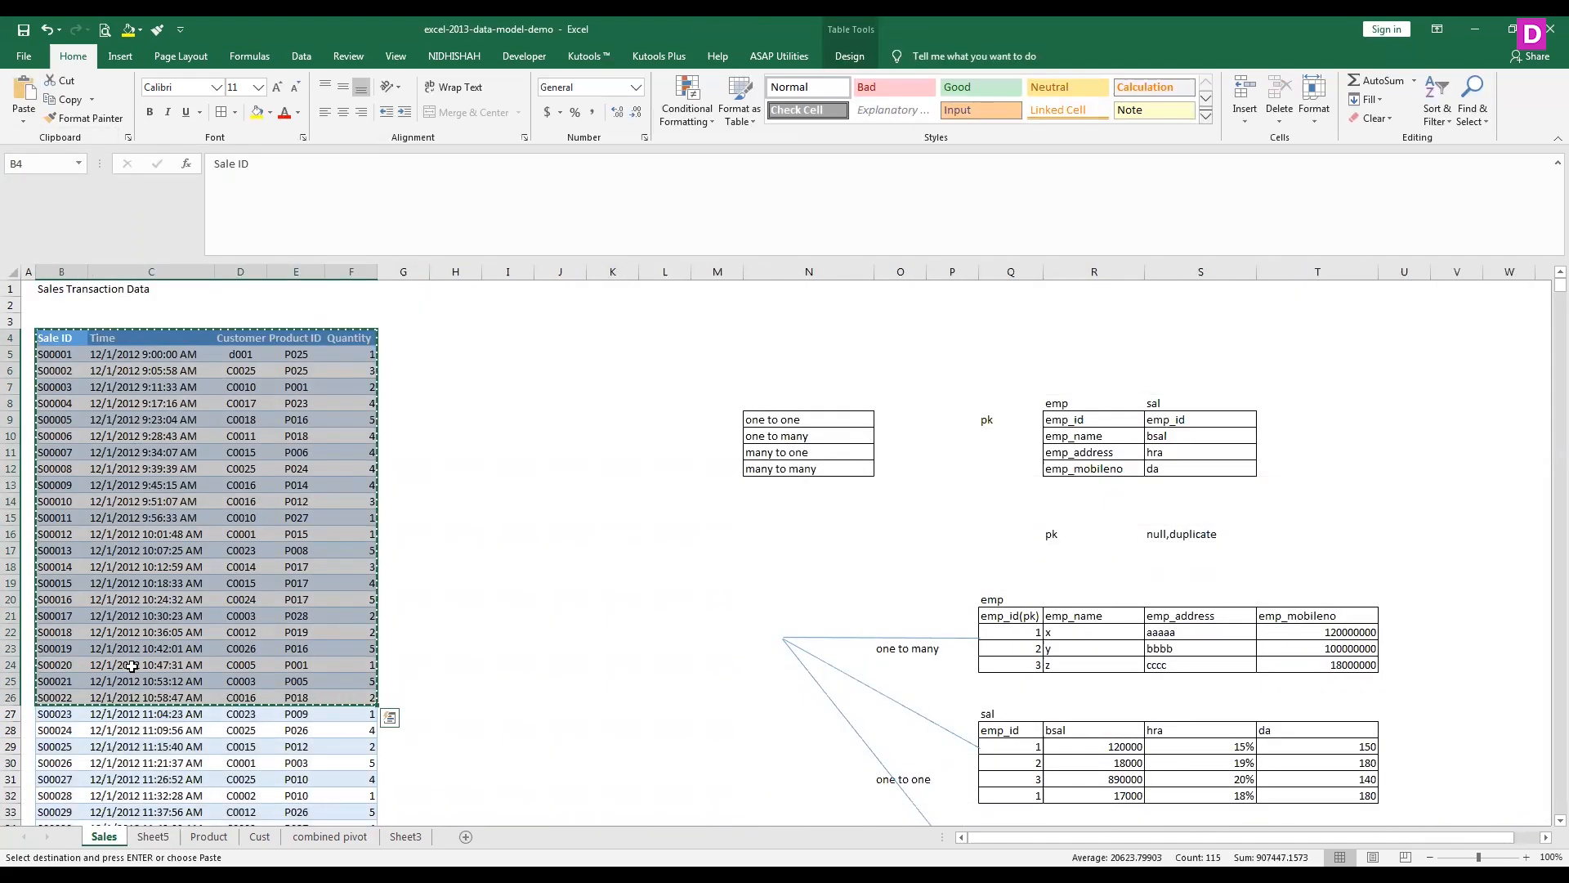
left_click(260, 839)
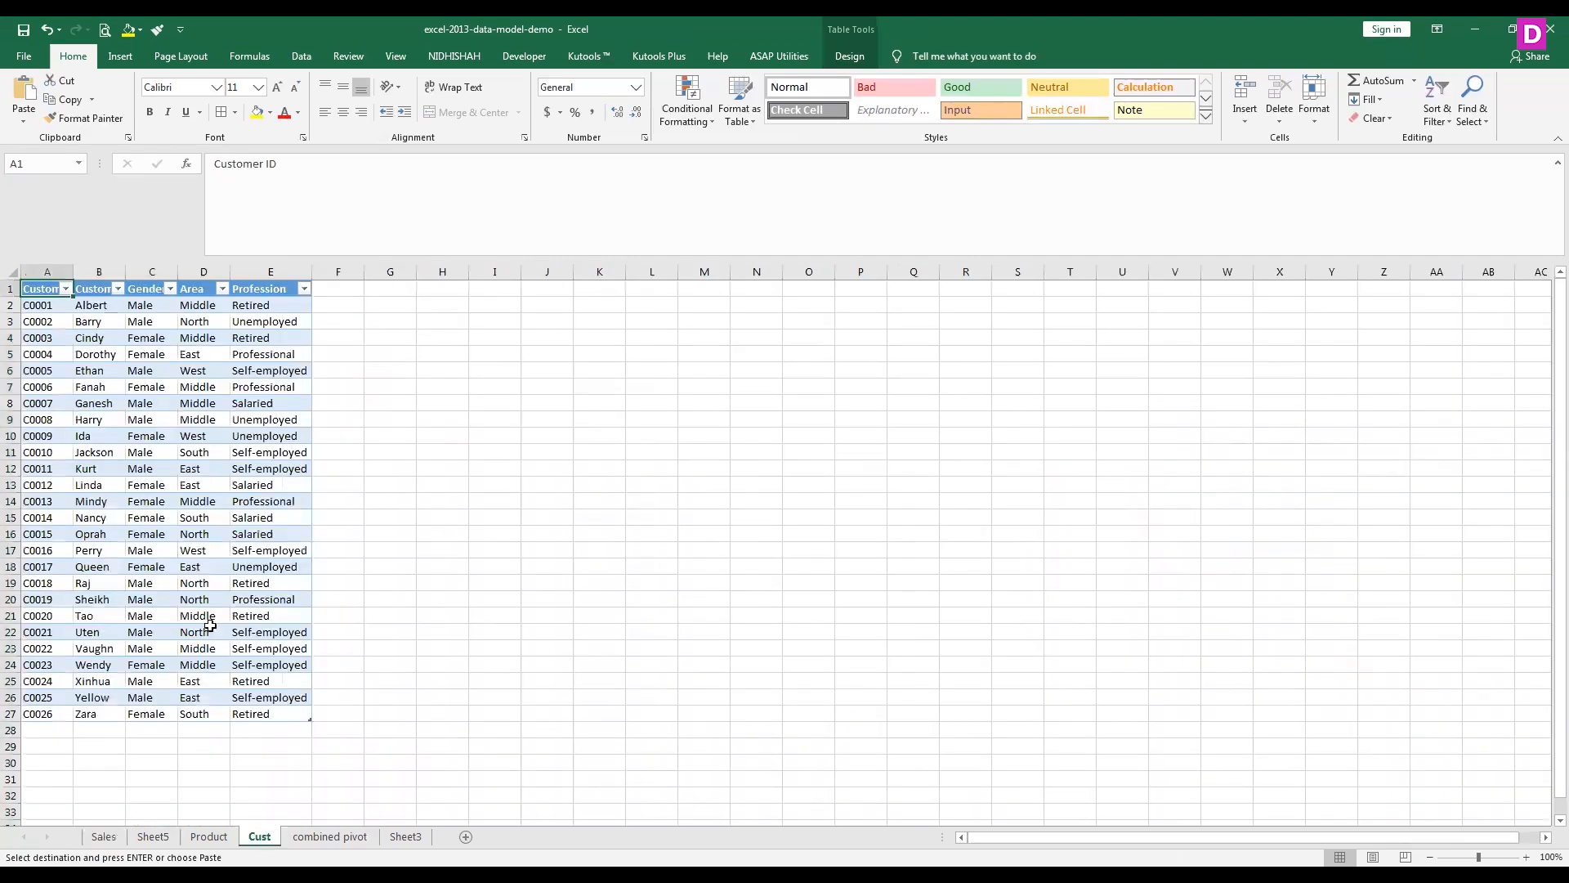
left_click_drag(39, 290, 264, 713)
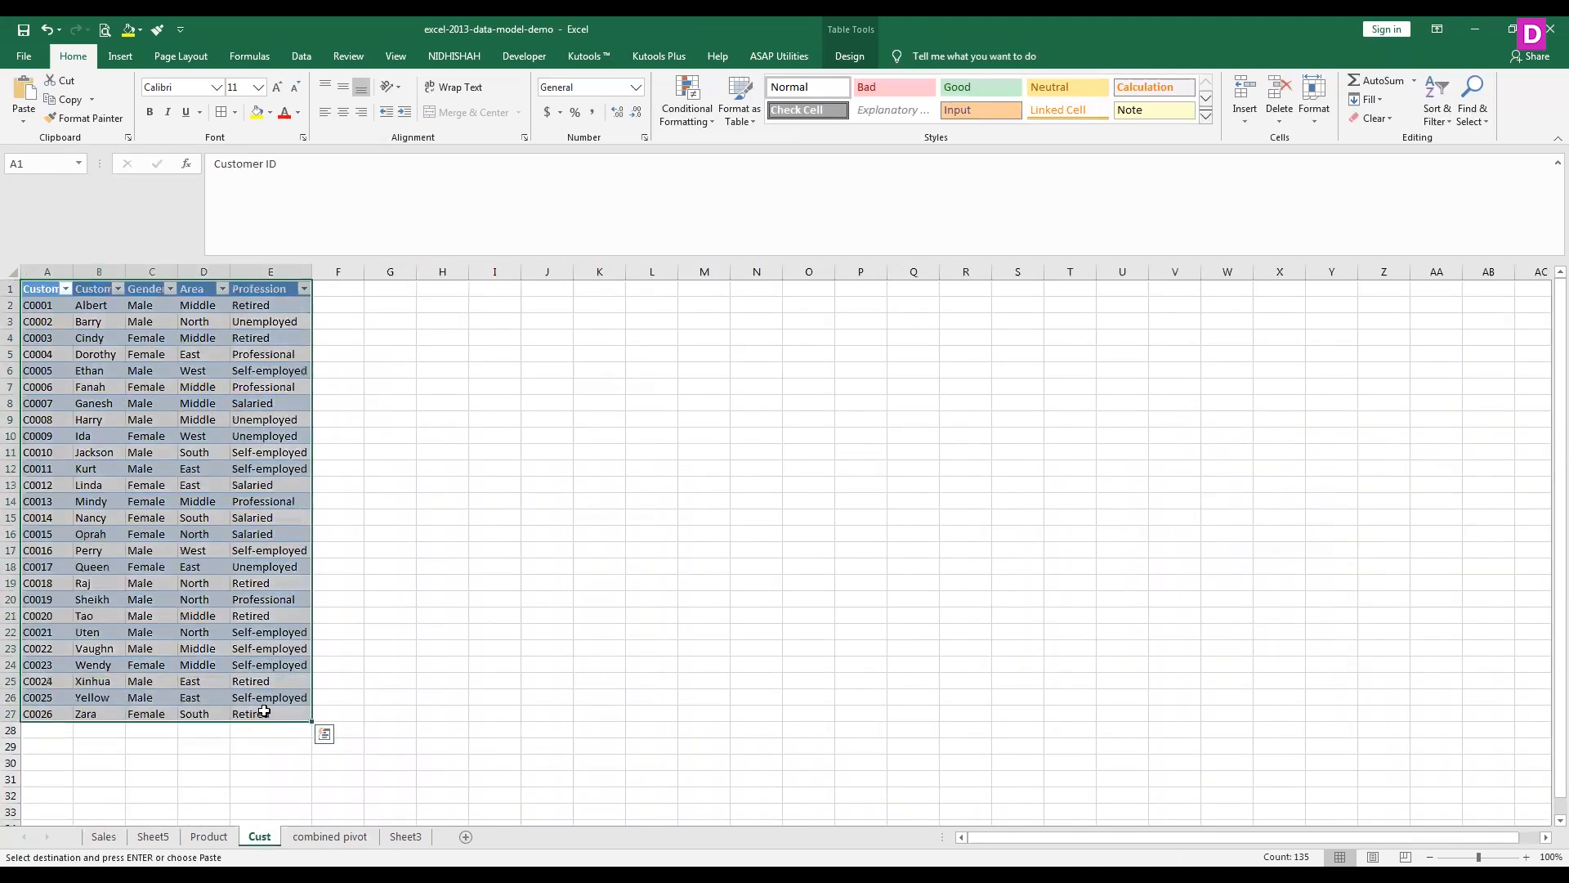
left_click(152, 837)
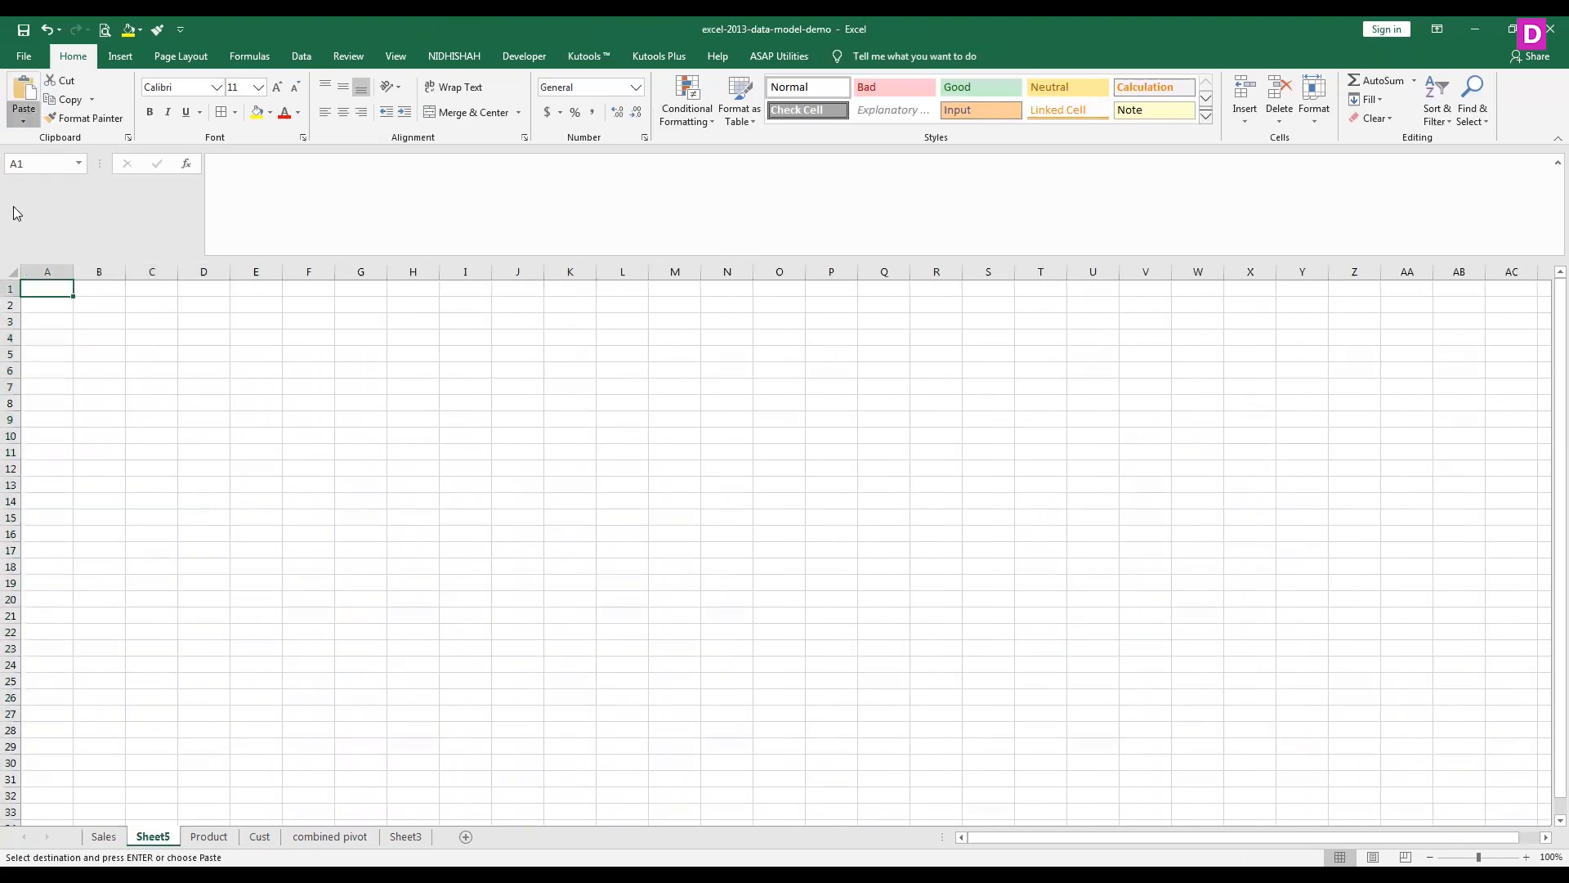
left_click(23, 120)
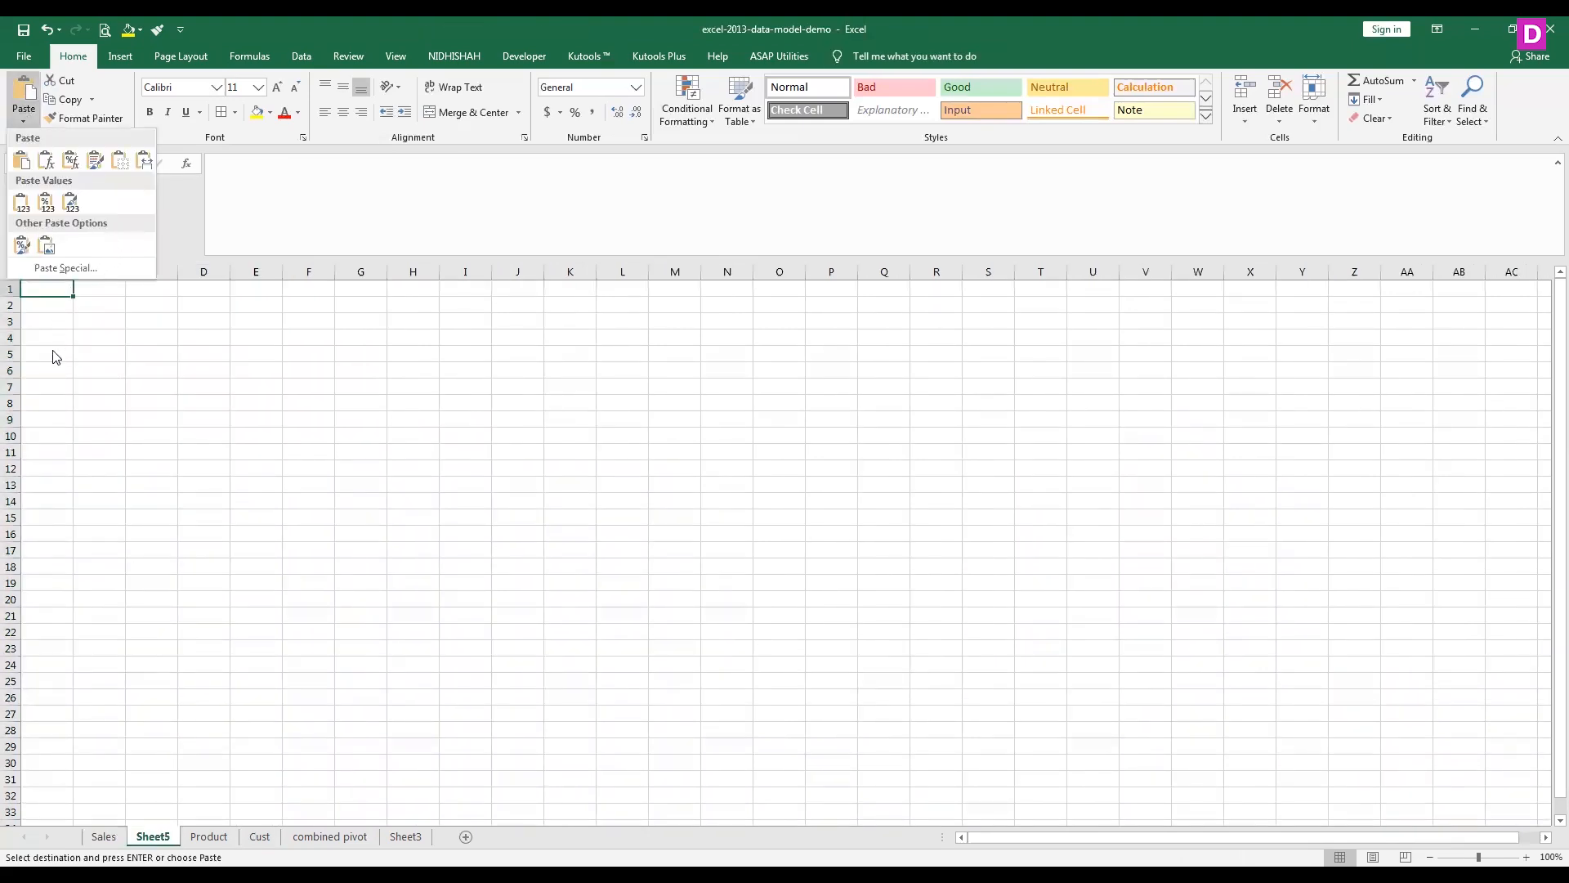
left_click(49, 325)
left_click(258, 836)
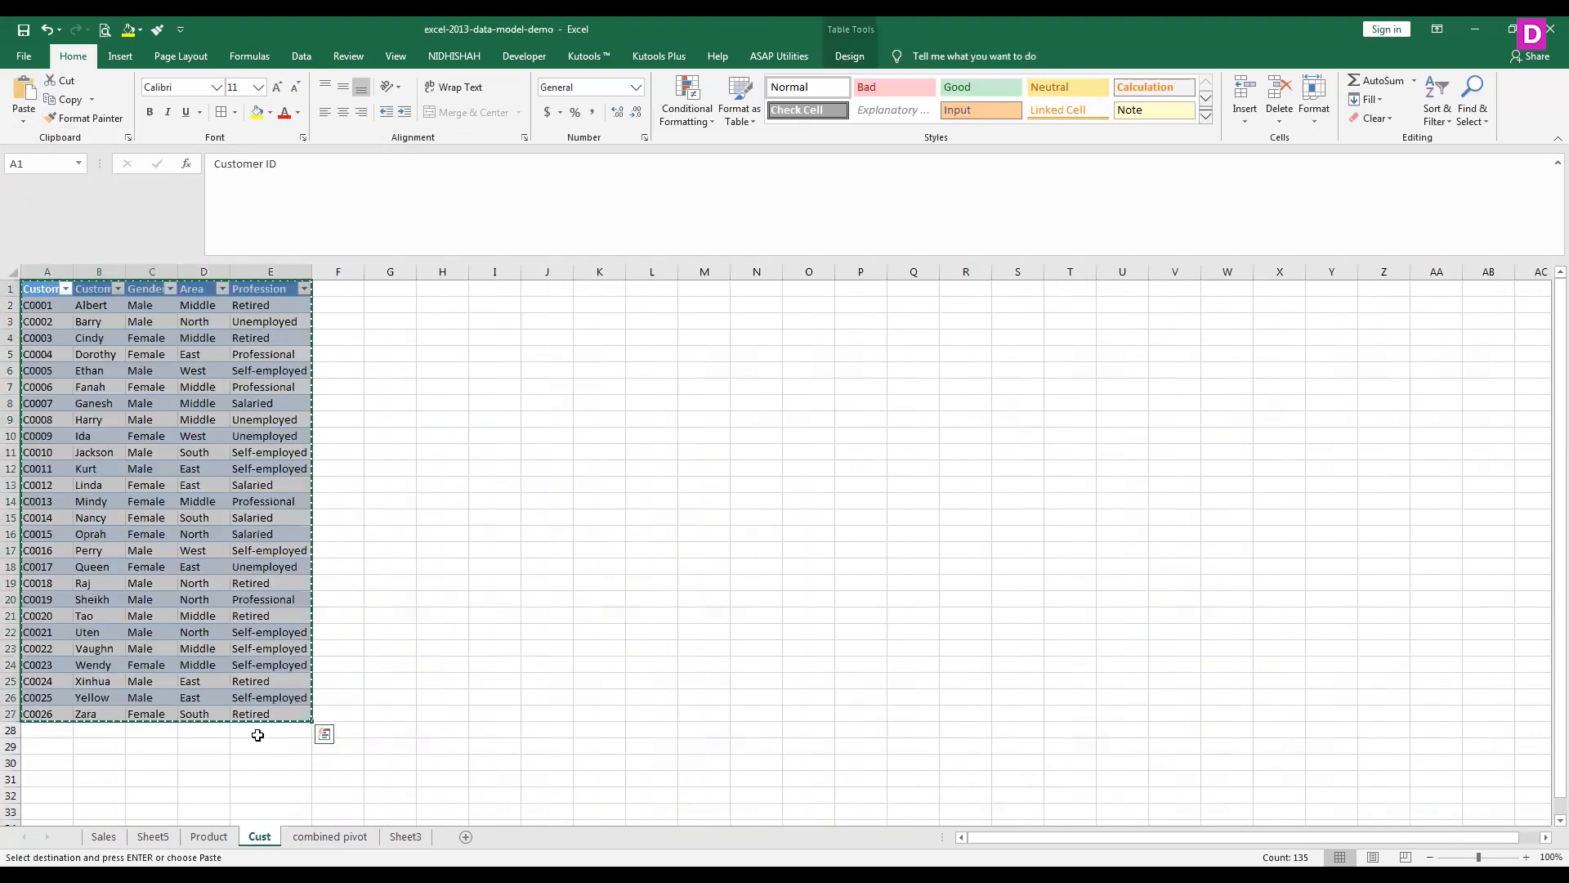
left_click(153, 836)
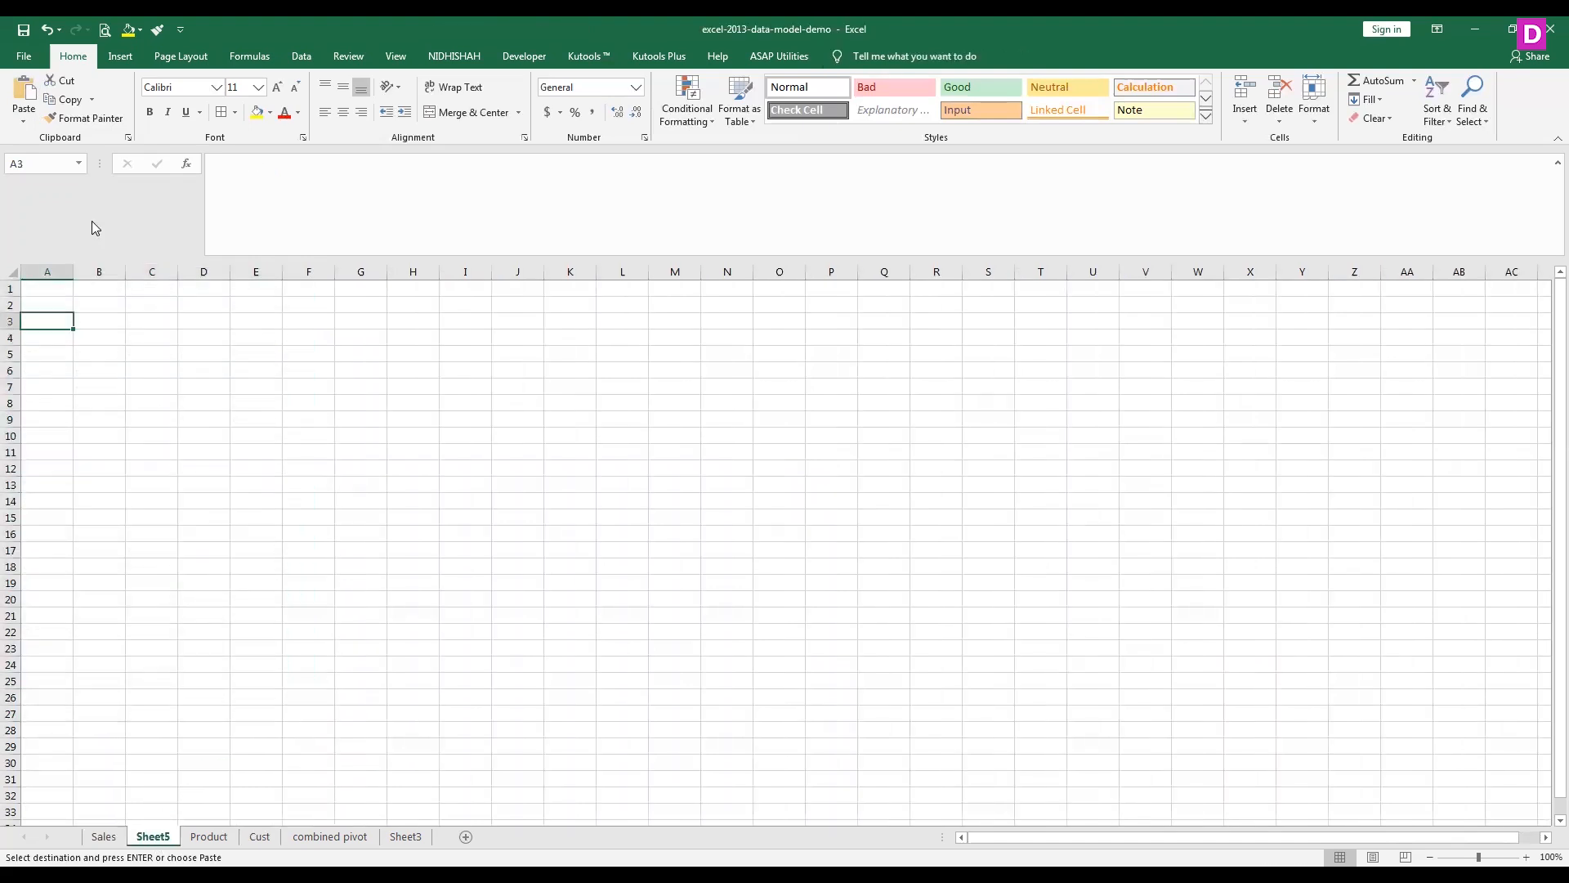
left_click(19, 123)
Step: Add another blank worksheet, check its paste options for the copied customer table, and cancel the copy
left_click(466, 836)
left_click(466, 836)
left_click(310, 836)
left_click(458, 836)
left_click(313, 836)
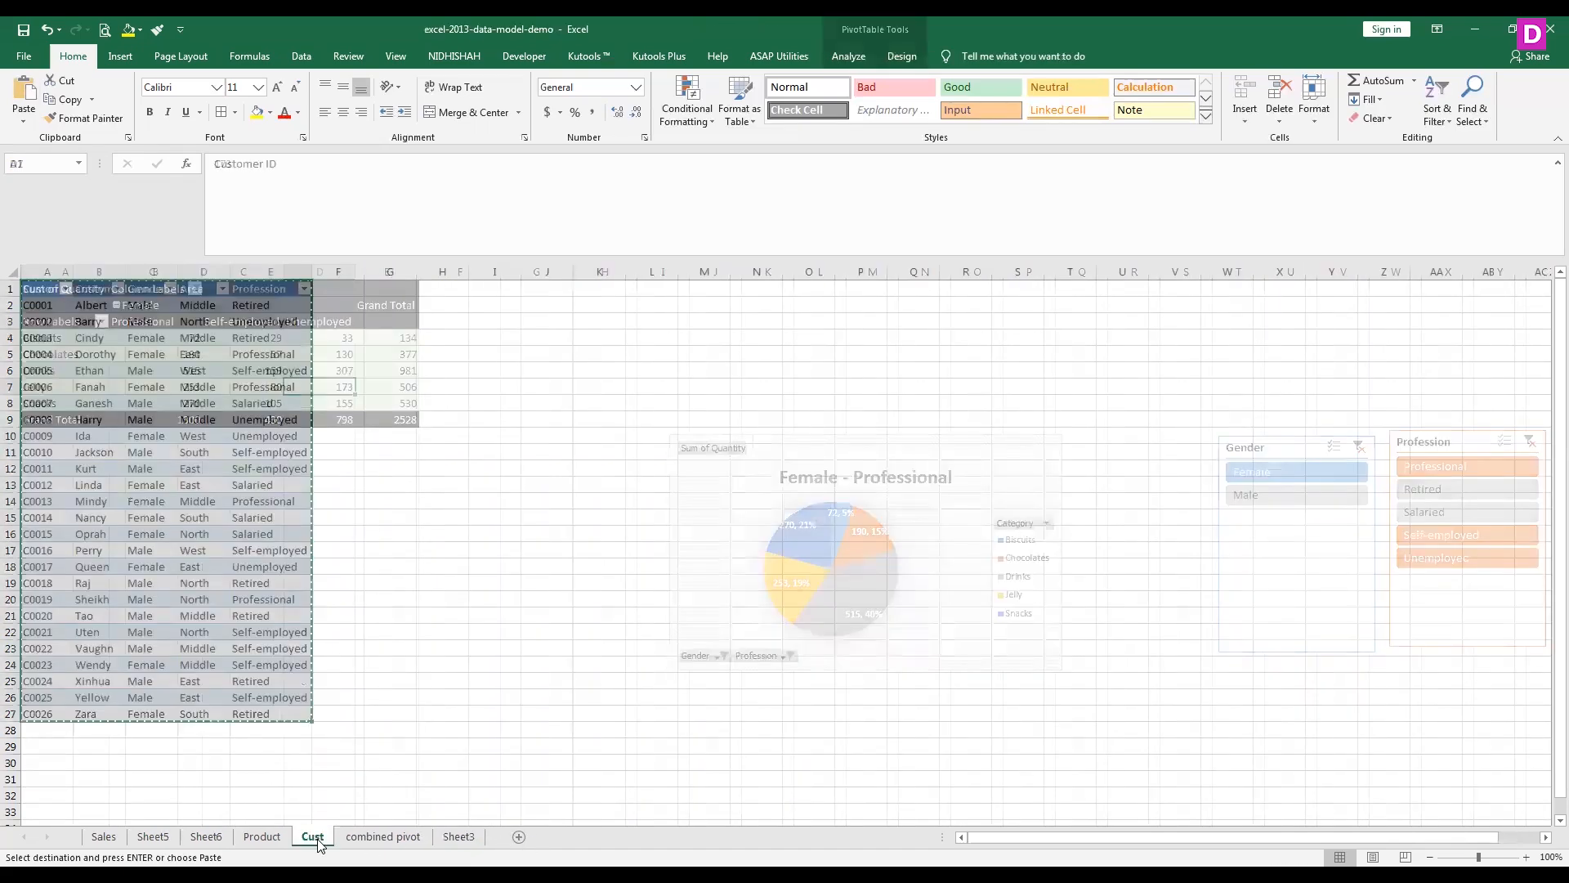
left_click(206, 836)
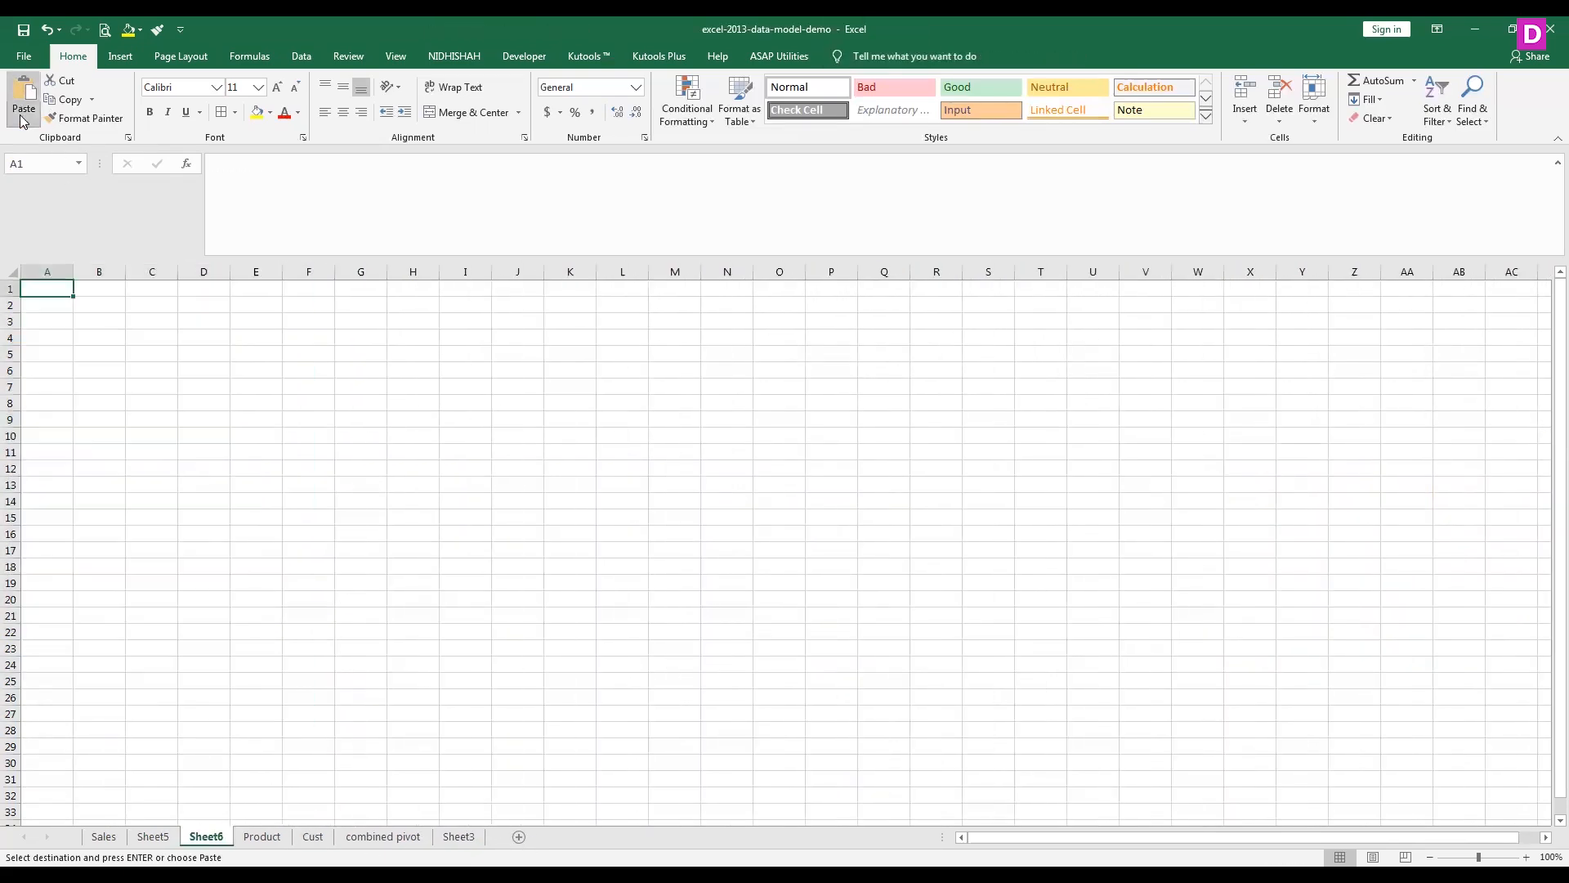
left_click(23, 121)
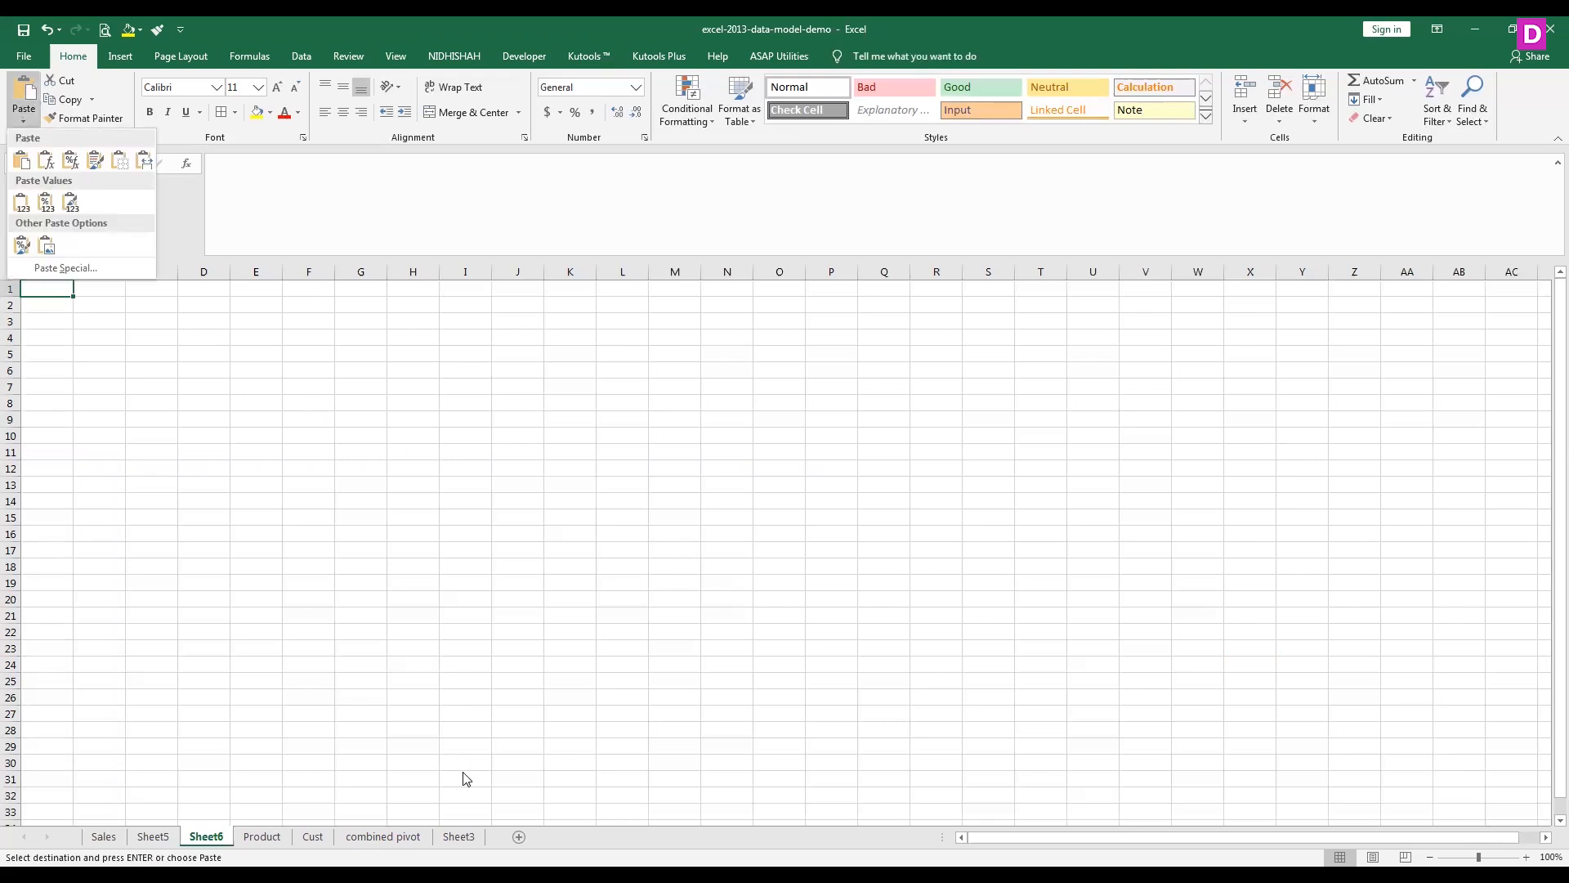
left_click(313, 840)
key("Escape")
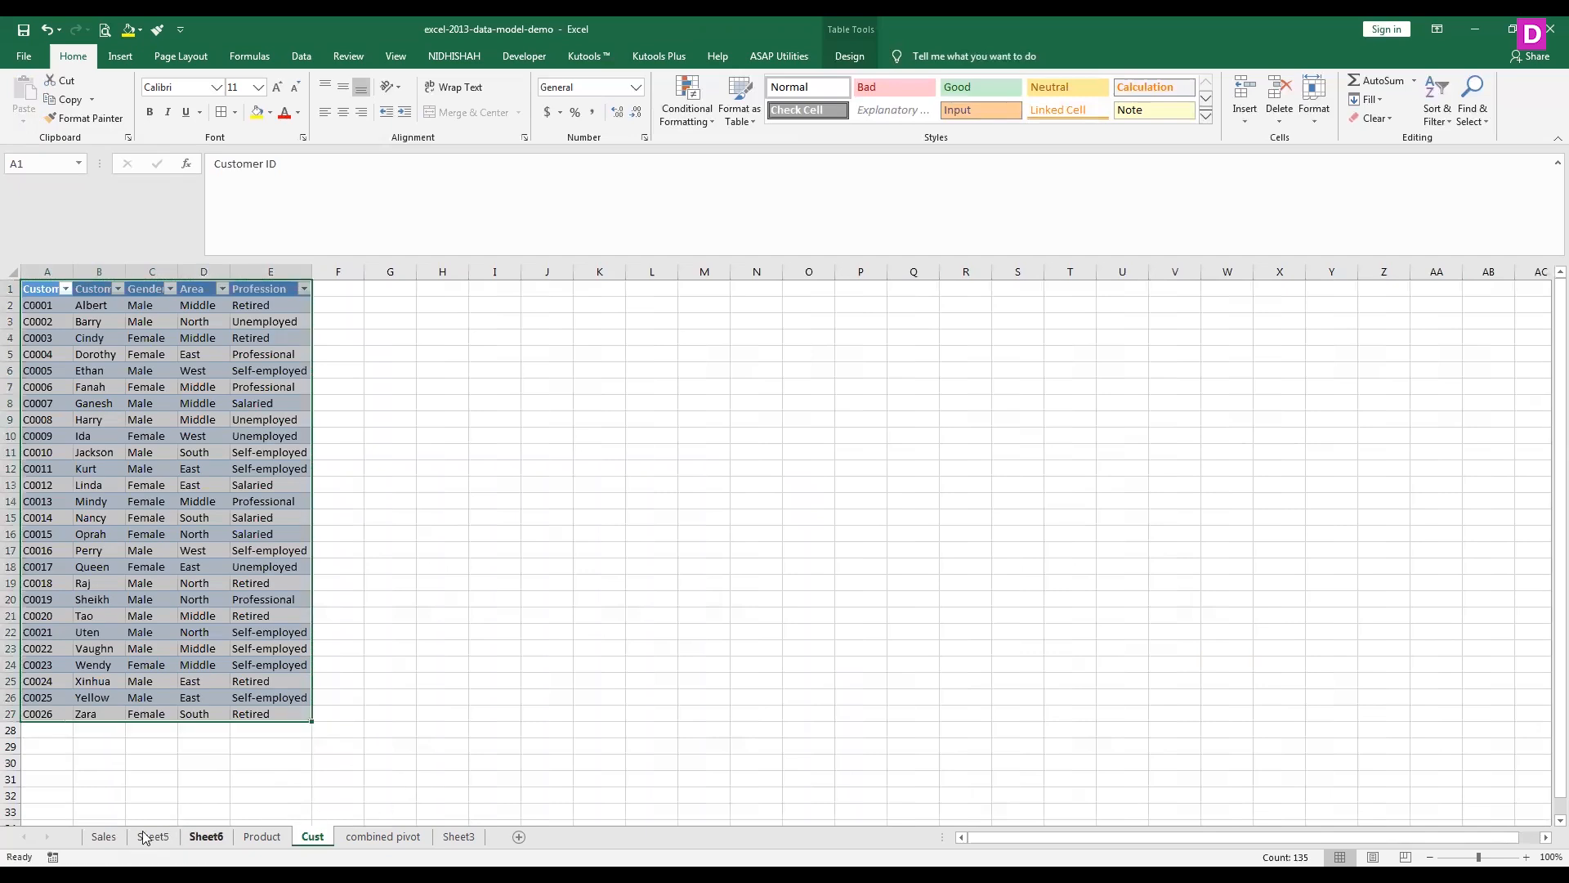
Step: Delete the blank worksheets Sheet5 and Sheet6
left_click(106, 839)
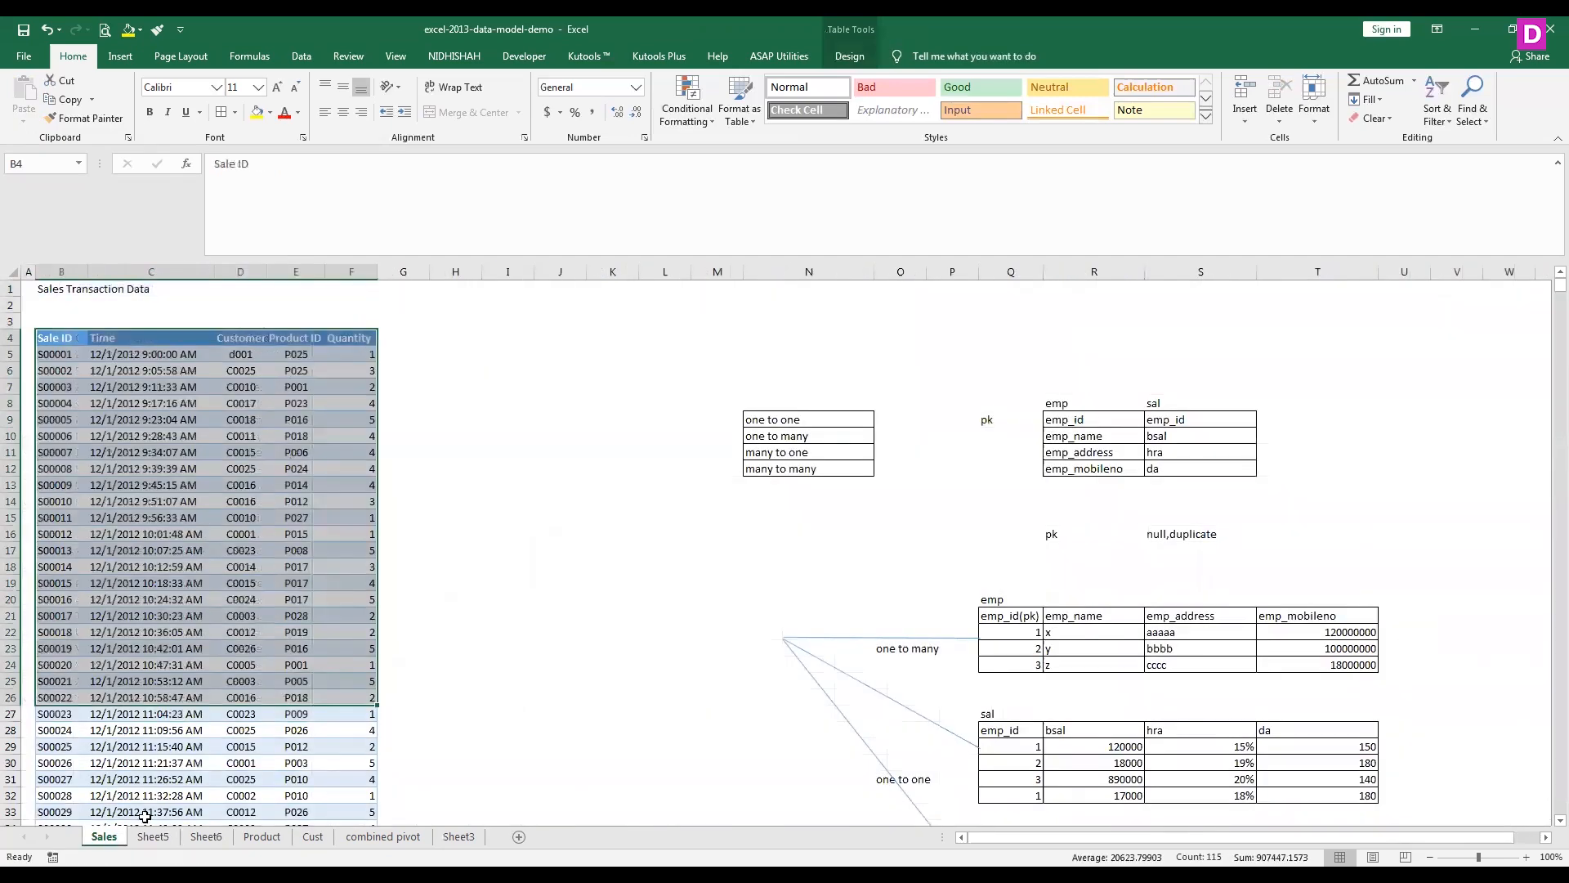
left_click(156, 838)
right_click(156, 840)
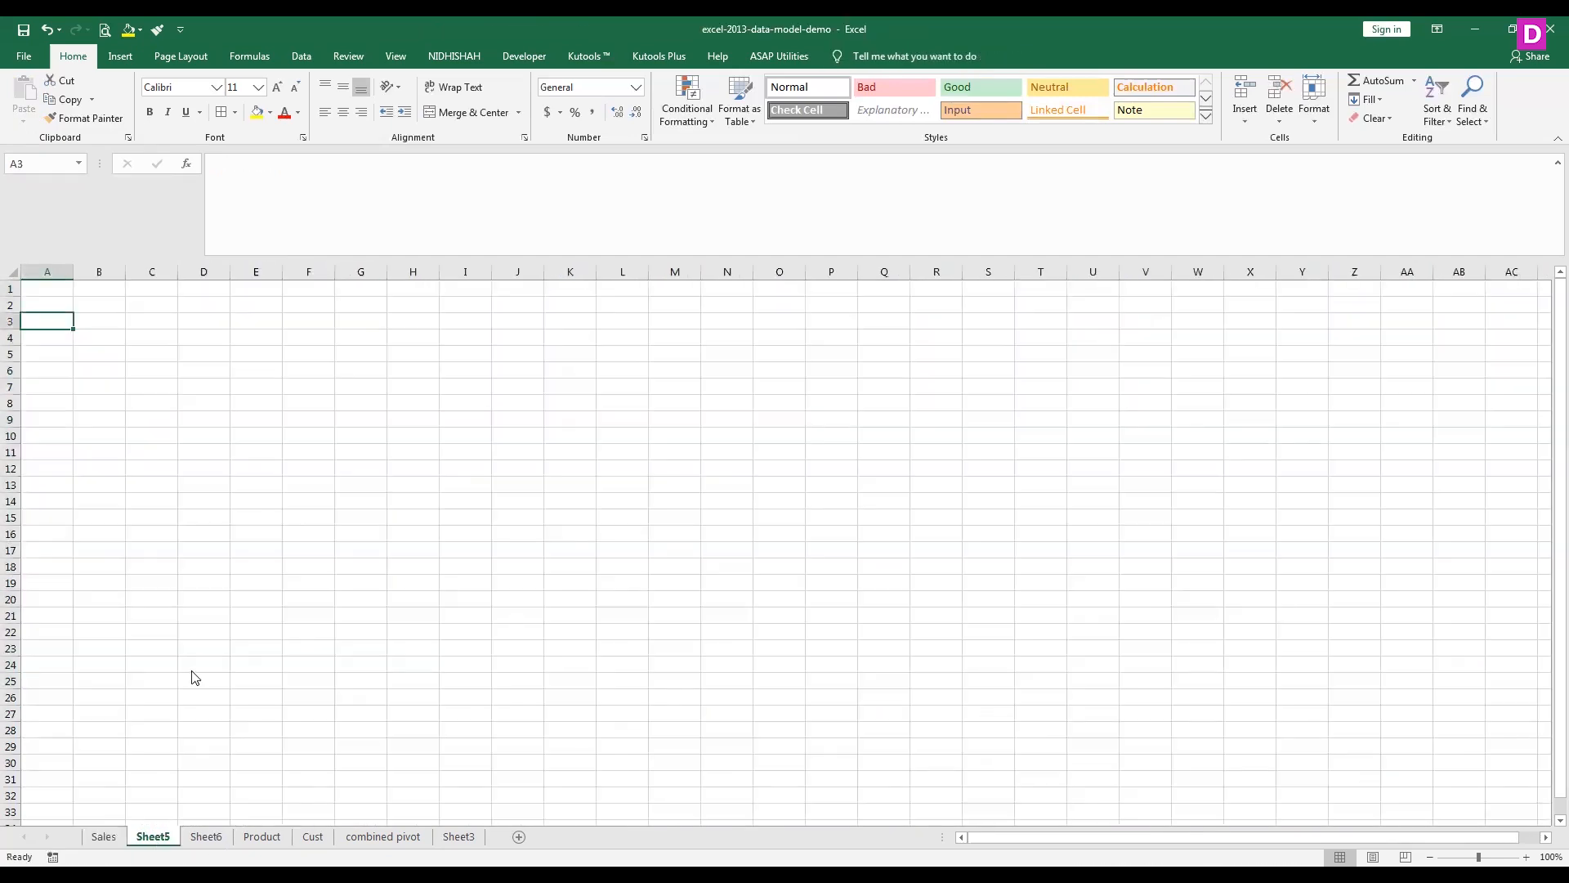
left_click(201, 651)
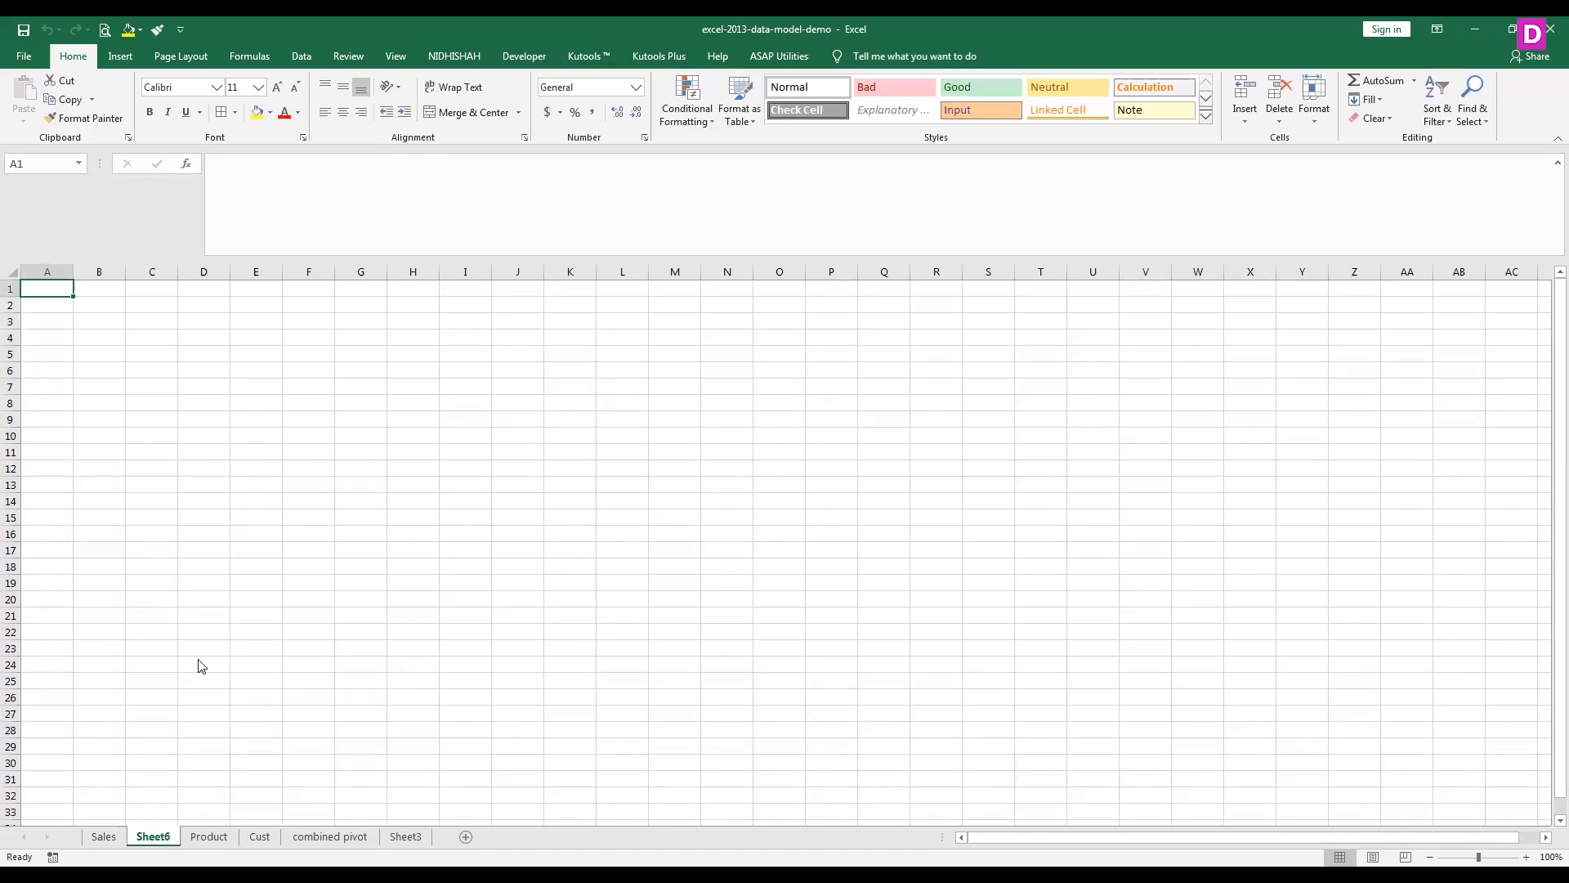
left_click(200, 839)
left_click(205, 839)
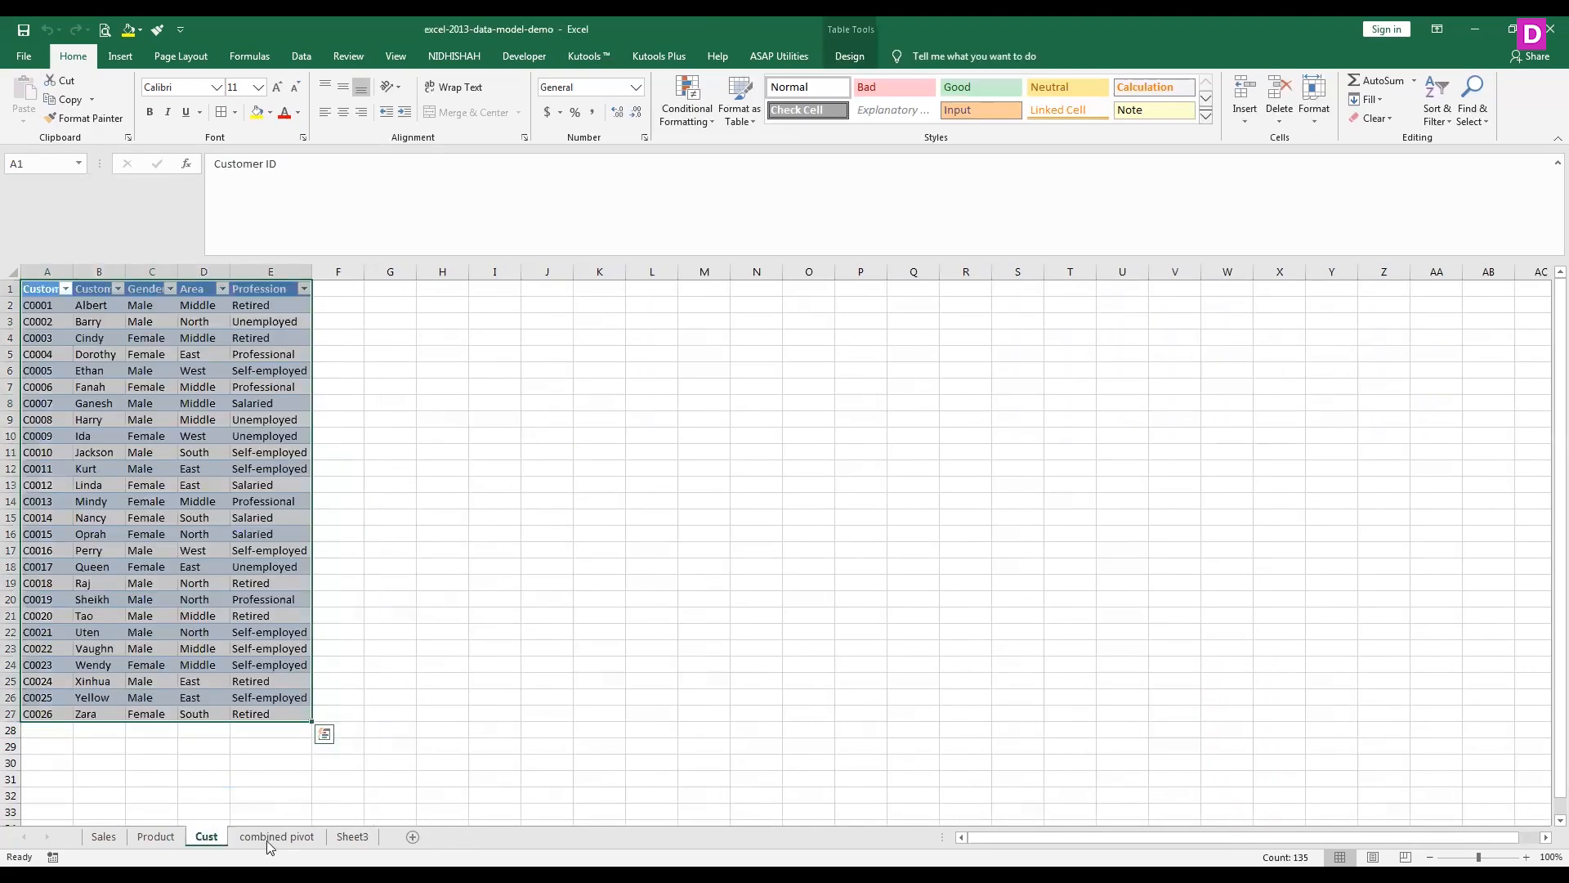
Step: Copy the product table A1:F31 on the Product sheet and inspect the Paste Special options for it on a new blank worksheet
left_click(272, 838)
left_click(353, 838)
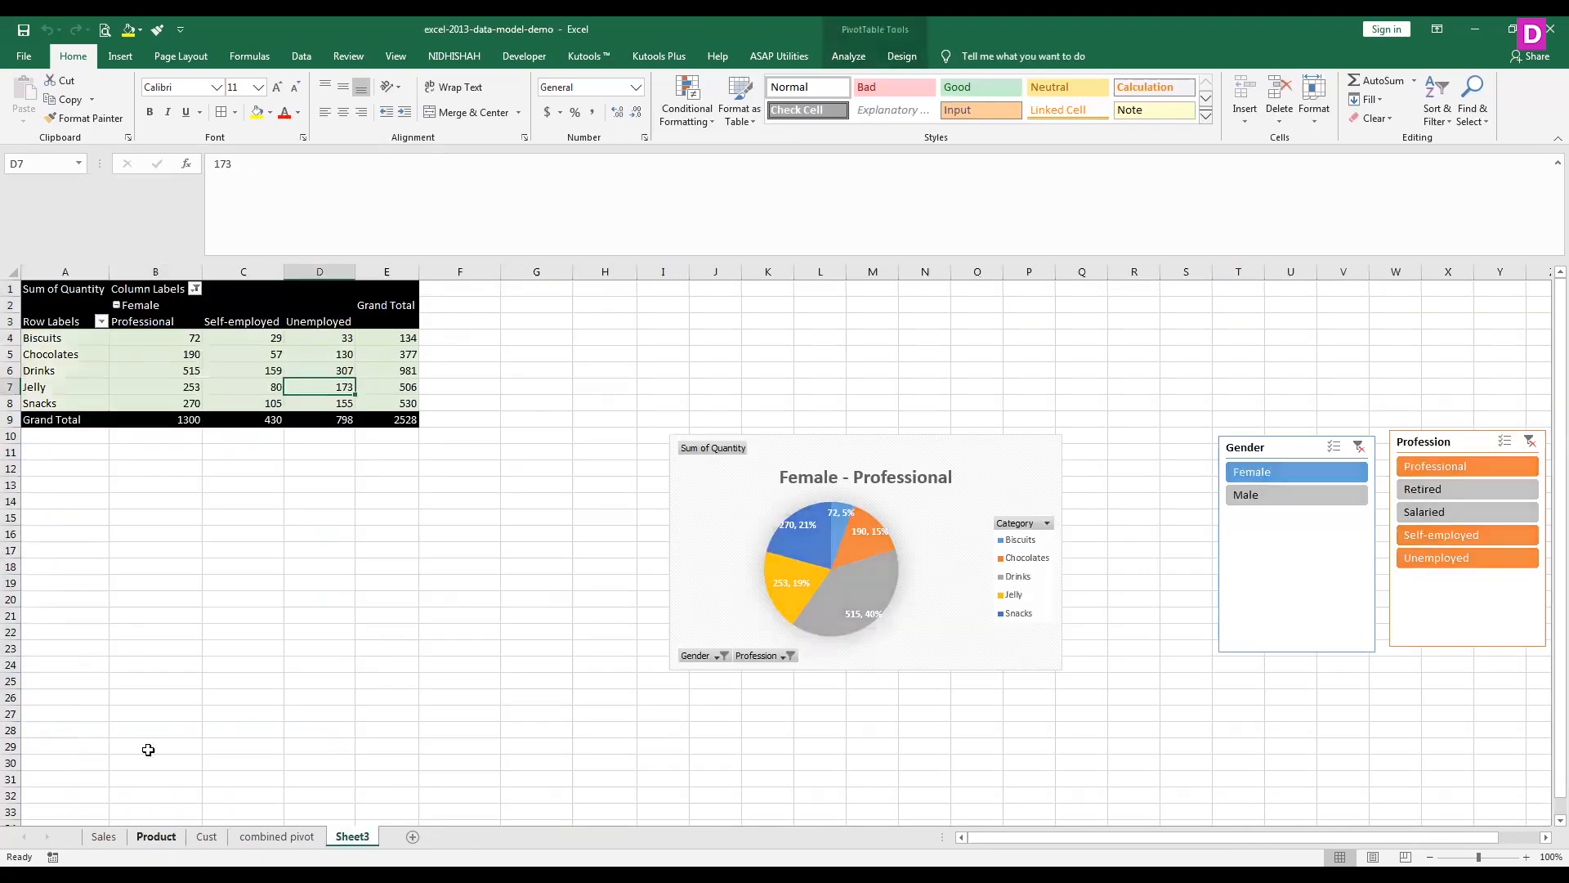
left_click(155, 837)
left_click_drag(42, 282, 337, 791)
key("ctrl+c")
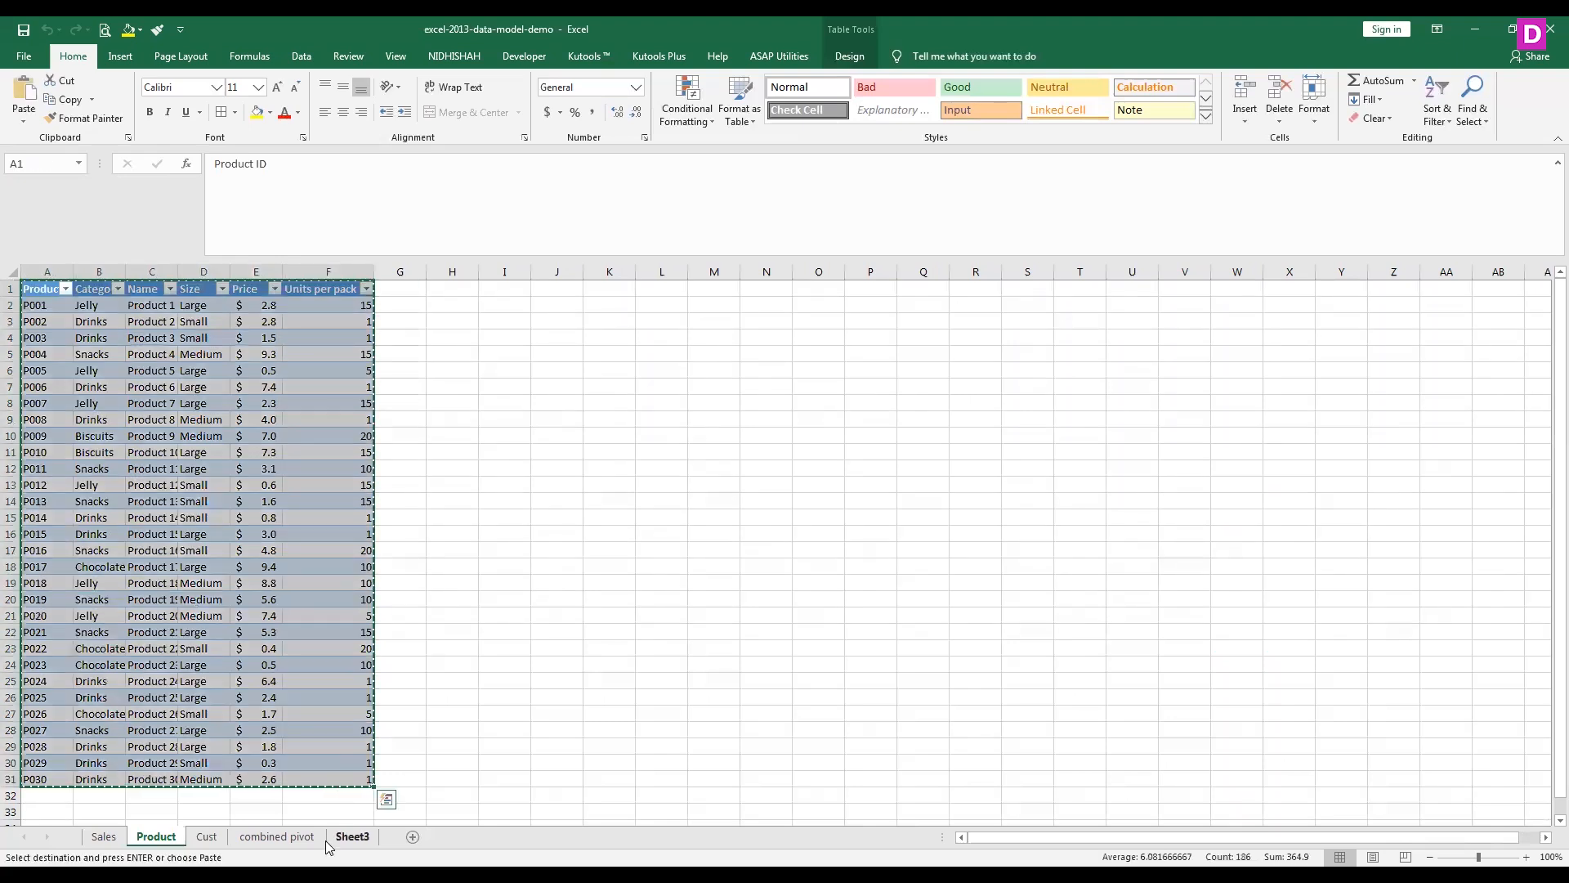
left_click(412, 836)
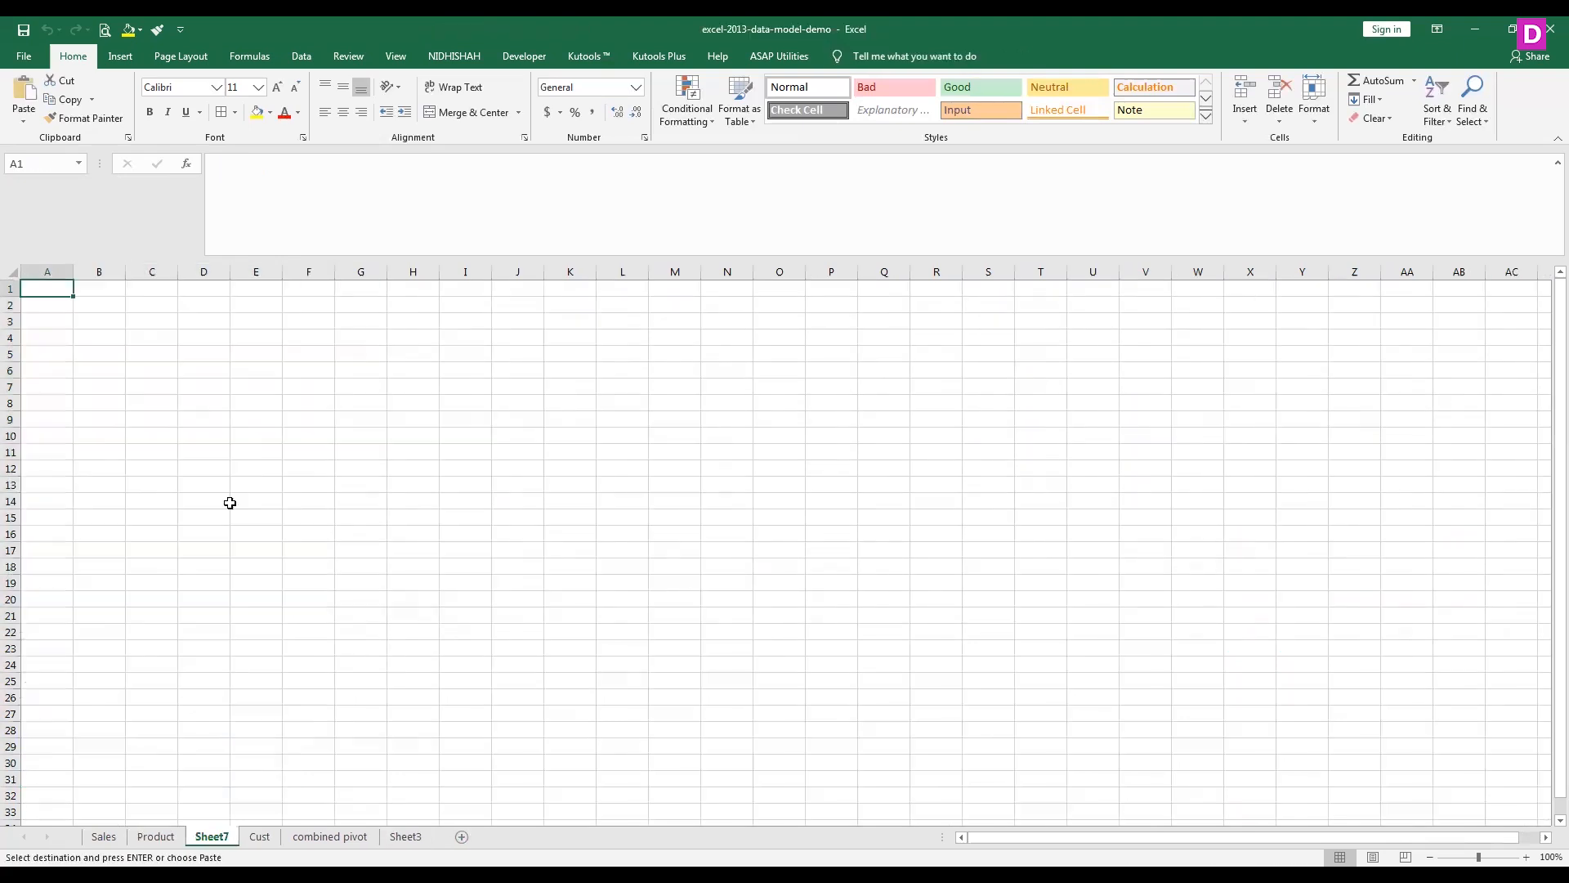
left_click(23, 125)
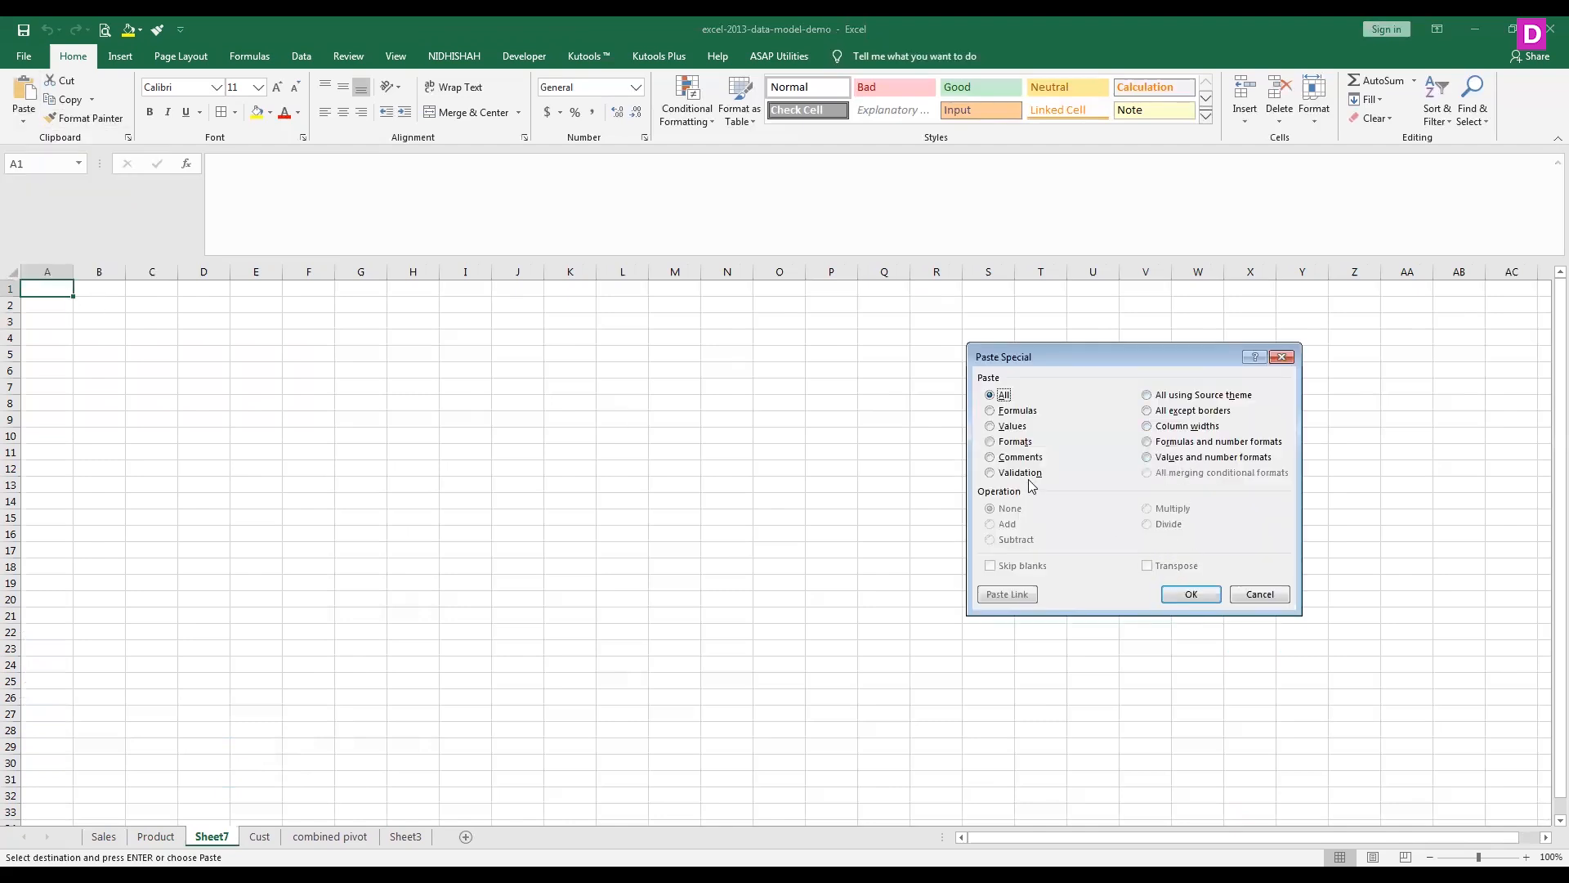
left_click(1263, 598)
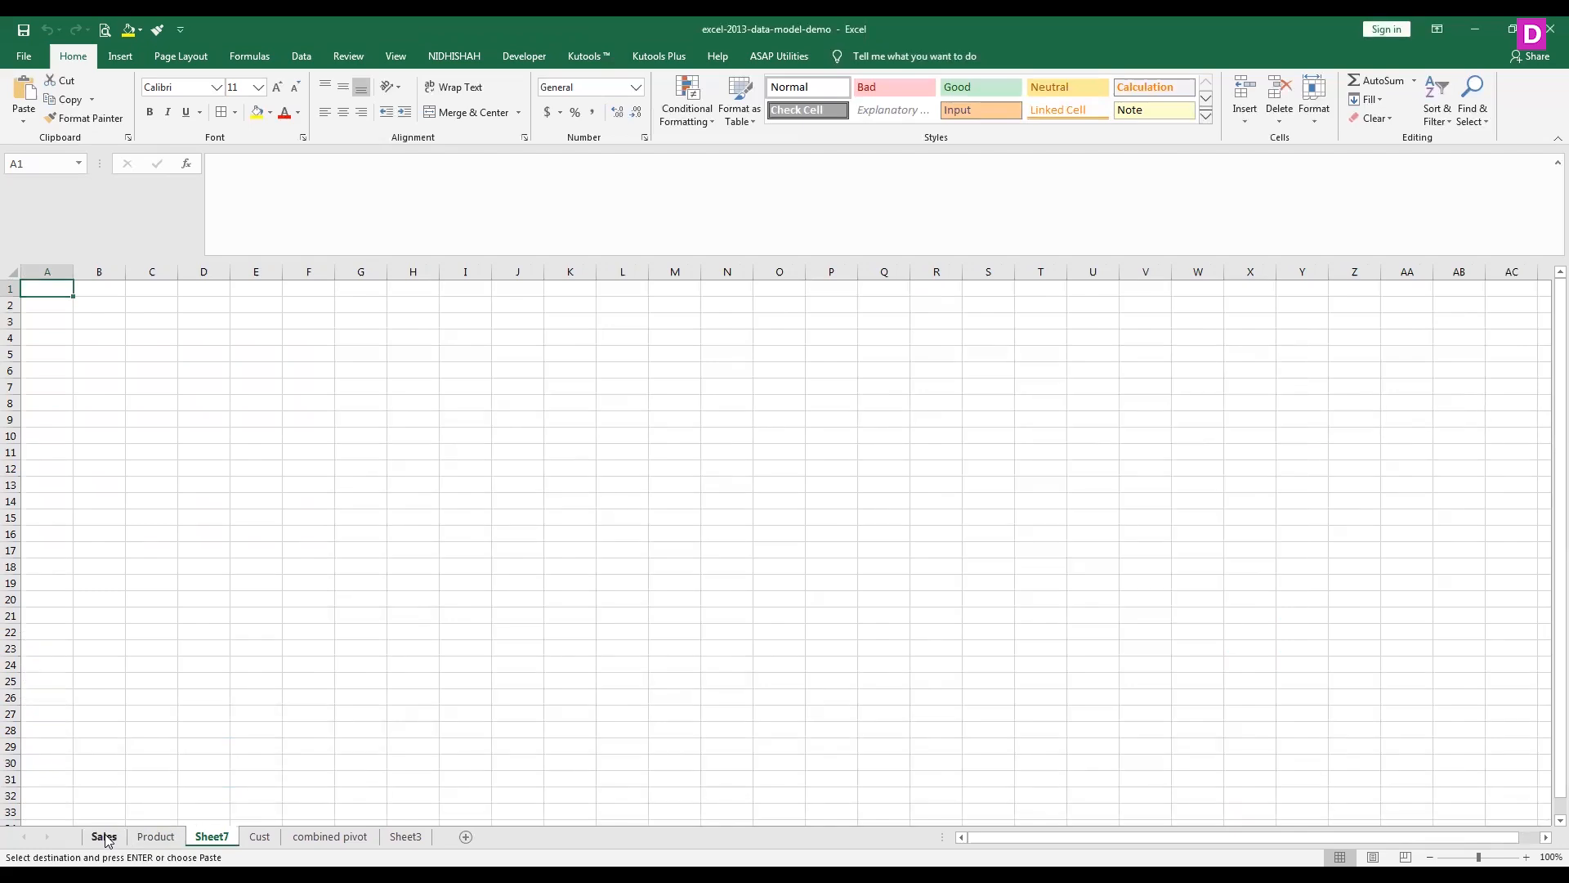
Step: Copy range B4:F26 of the sales table on the Sales sheet and paste it as a link at cell A1 of Sheet7
left_click(104, 837)
key("ctrl+c")
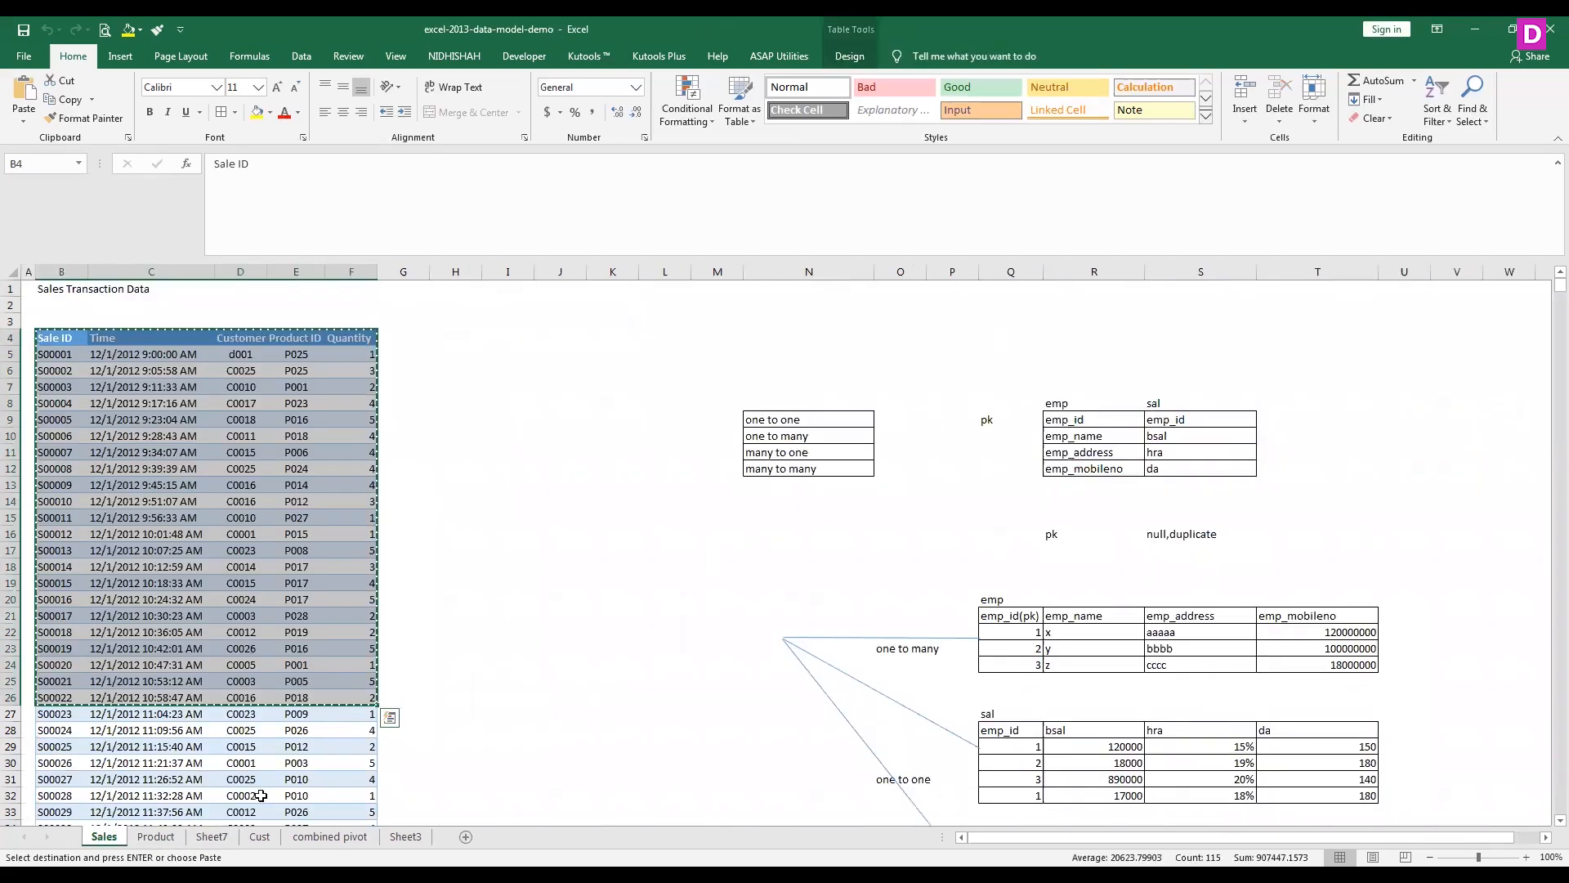
left_click(204, 837)
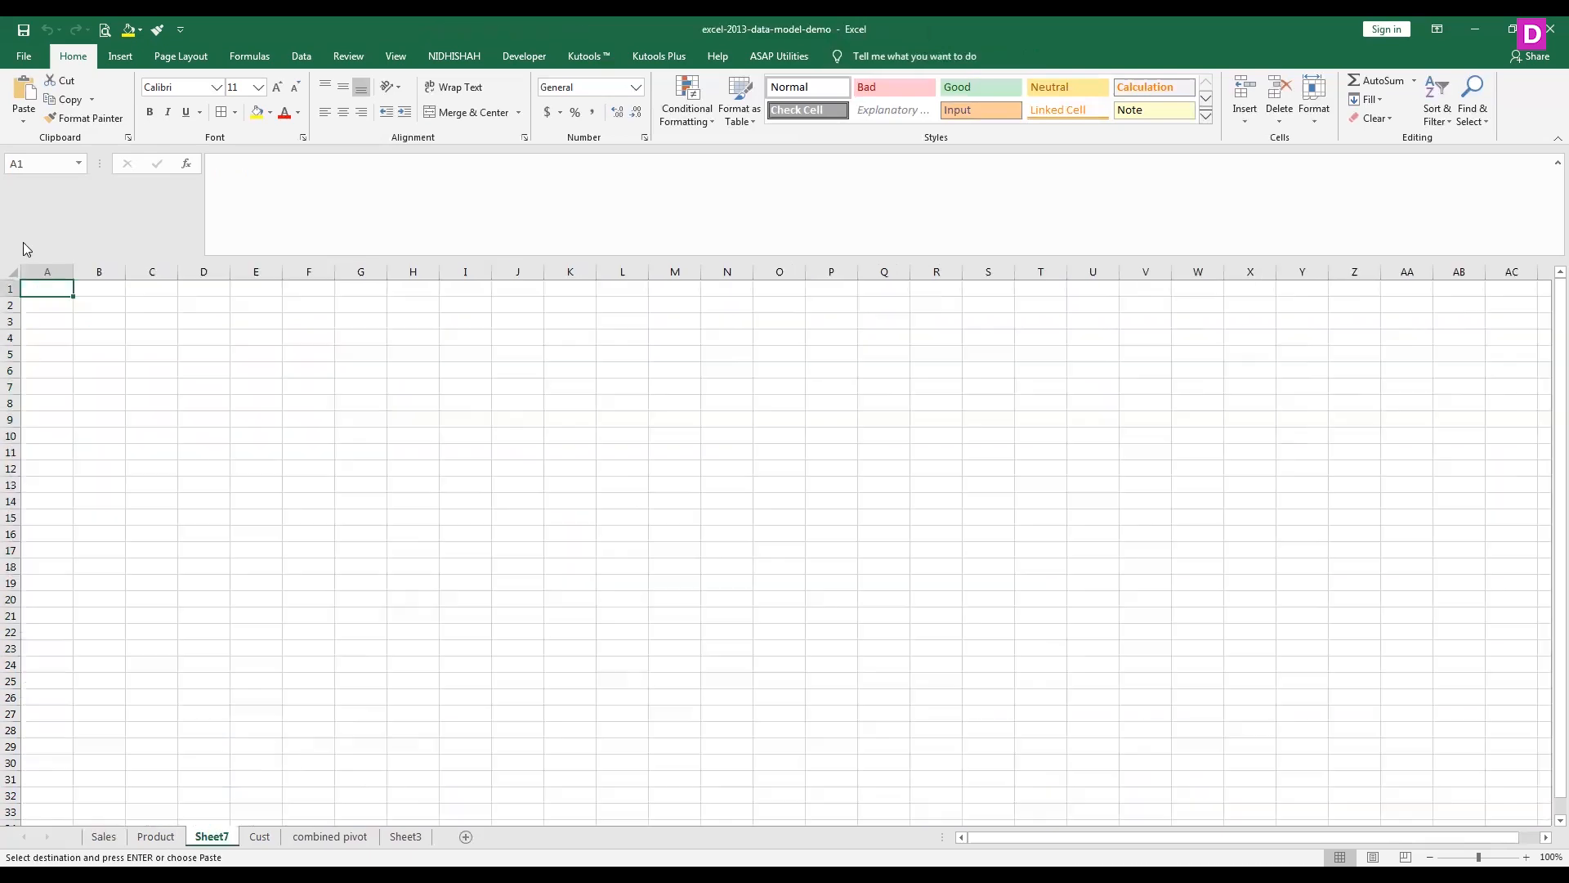
left_click(25, 121)
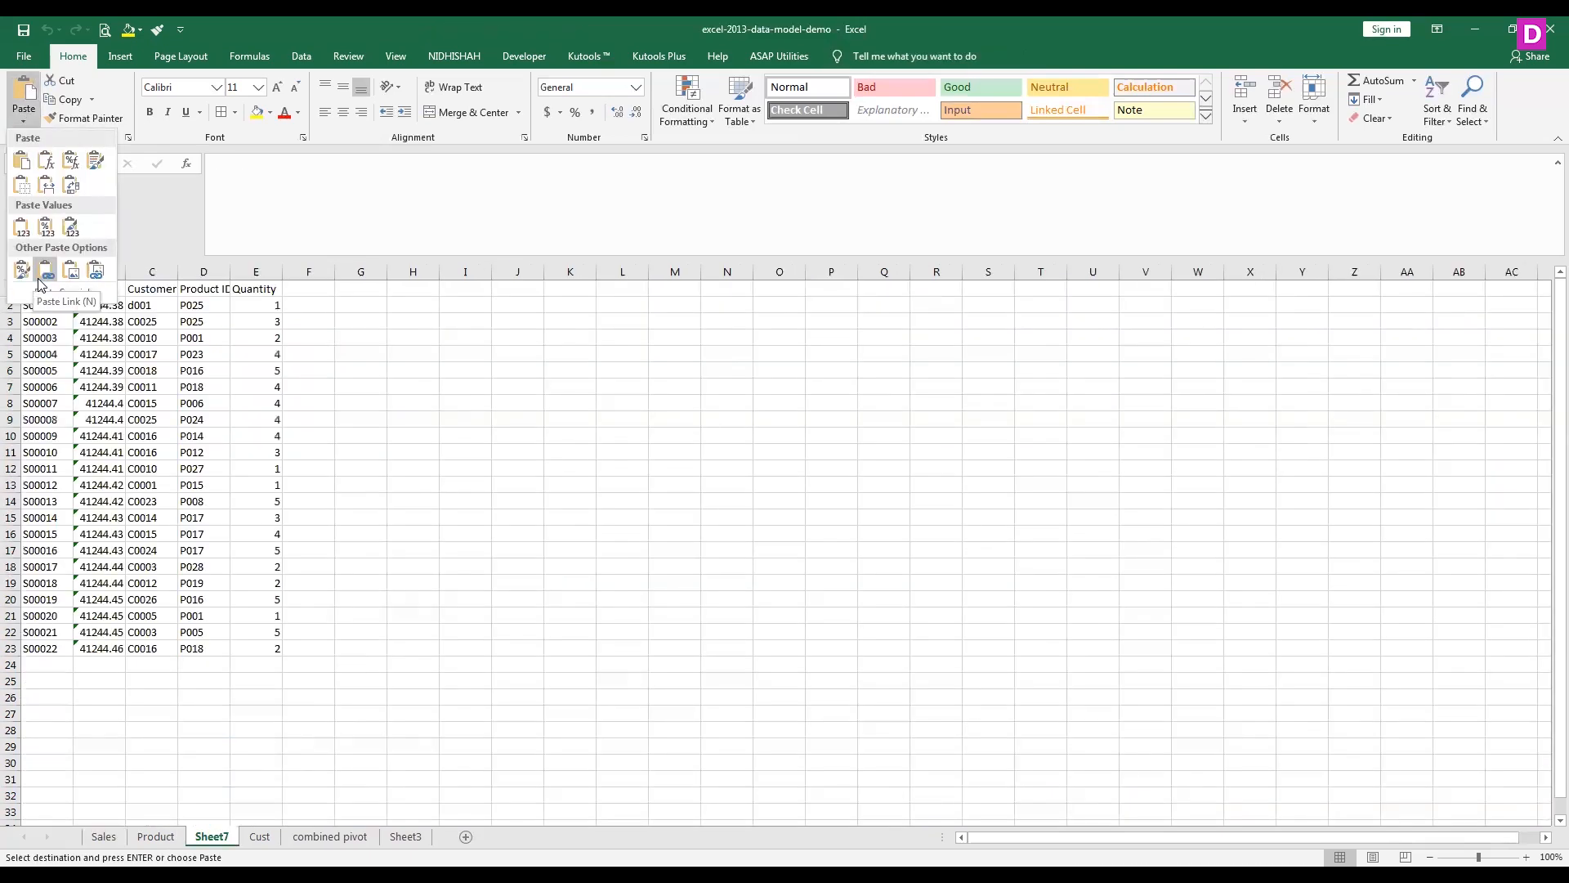
left_click(41, 280)
Step: Set the first customer value in cell D5 of the Sales sheet to 11111 and check linked cell C2 on Sheet7
left_click(102, 837)
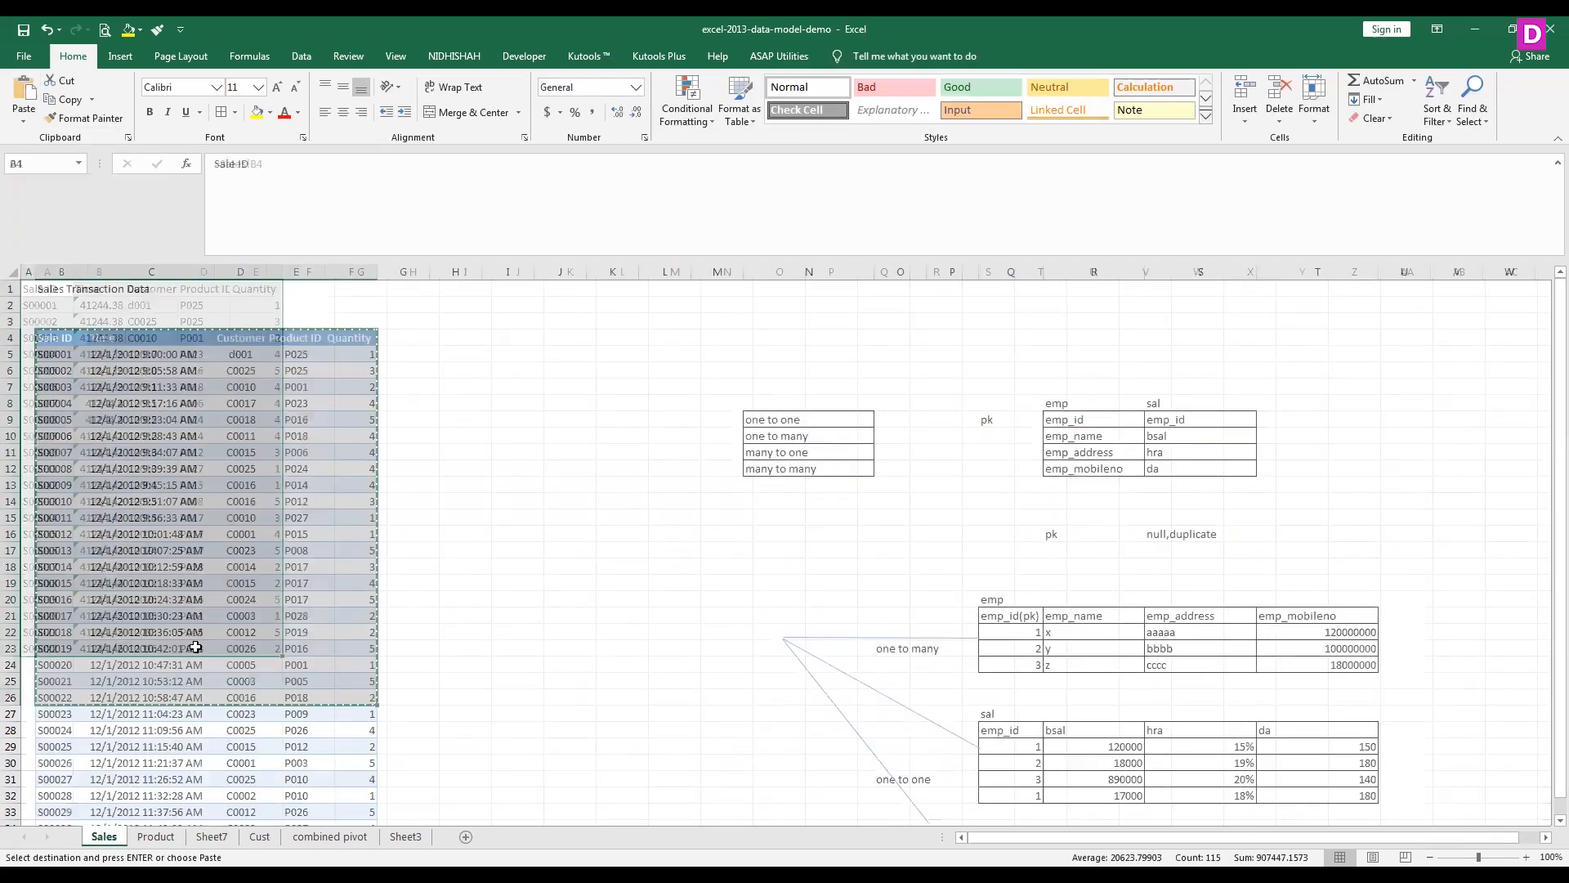
key("Escape")
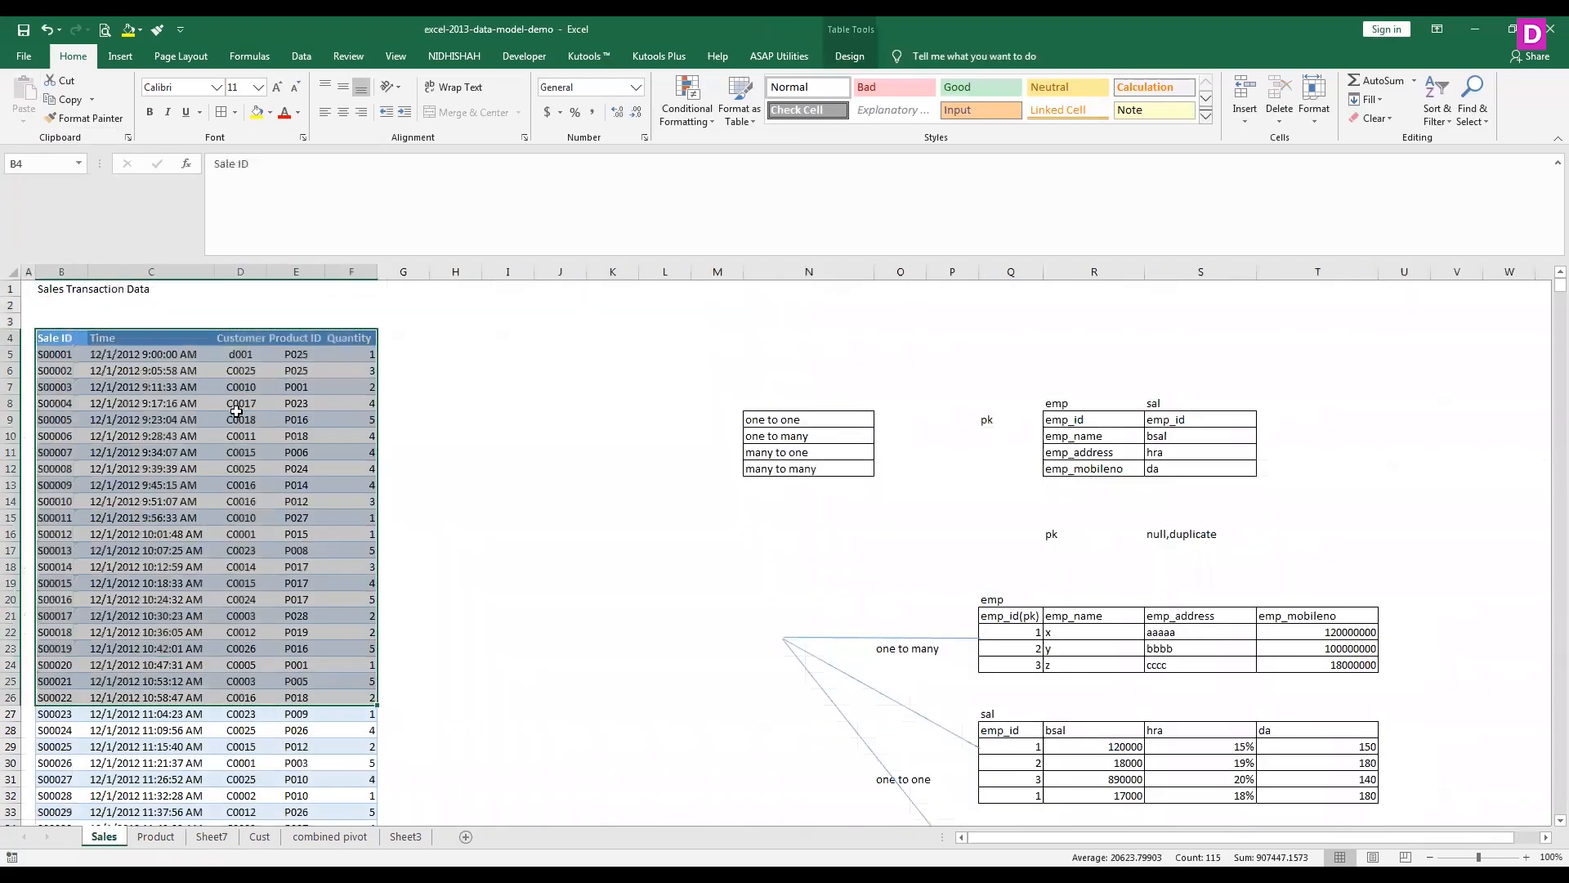
left_click(232, 529)
left_click(237, 356)
type("11111")
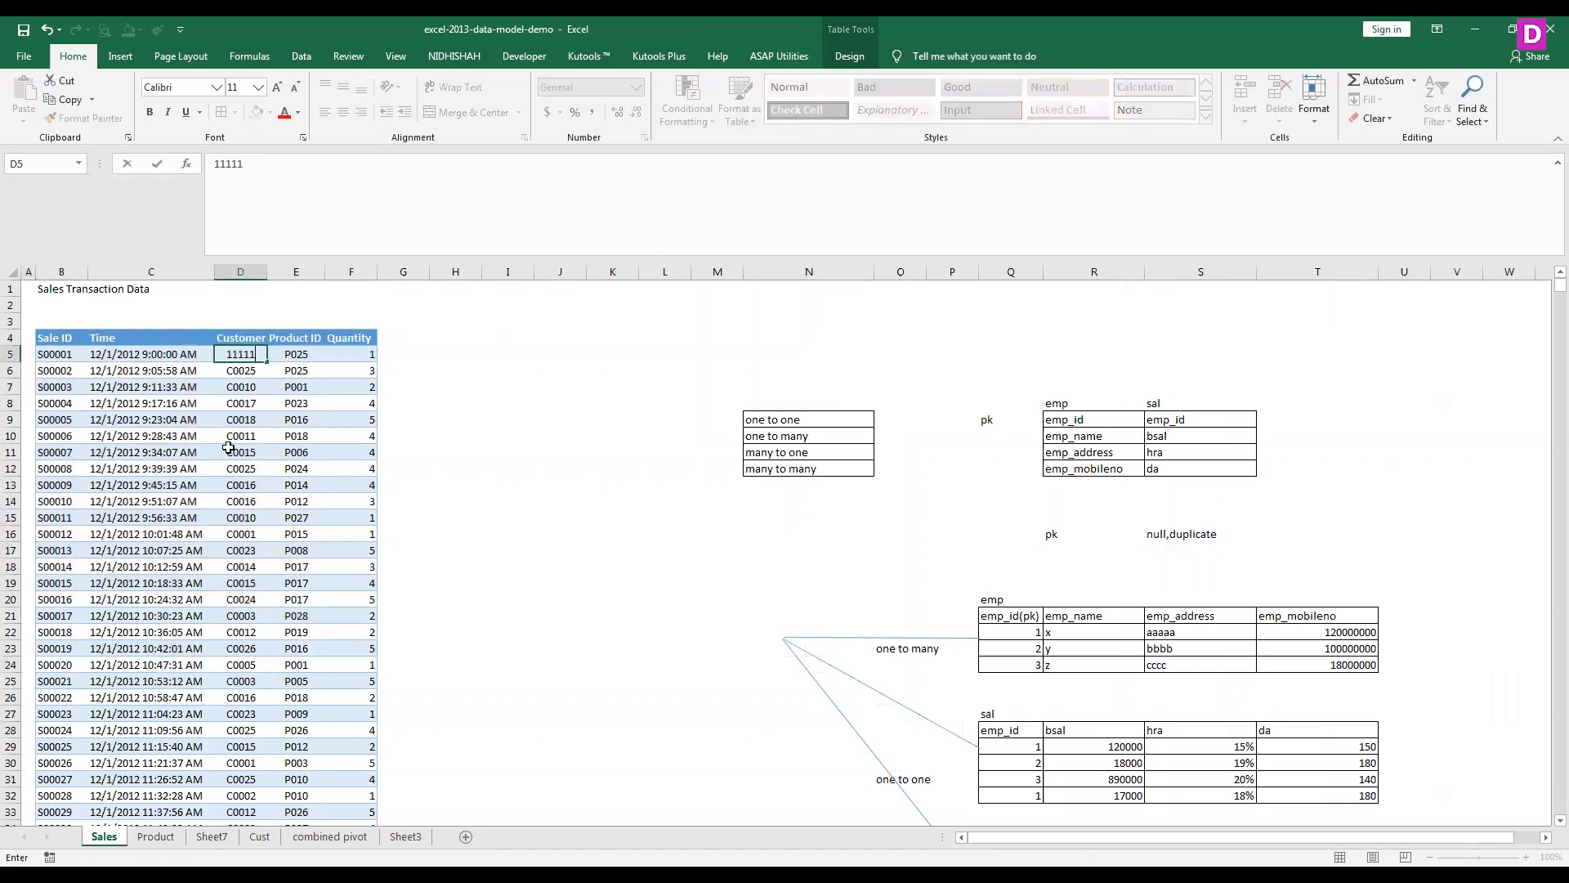
left_click(229, 449)
left_click(212, 836)
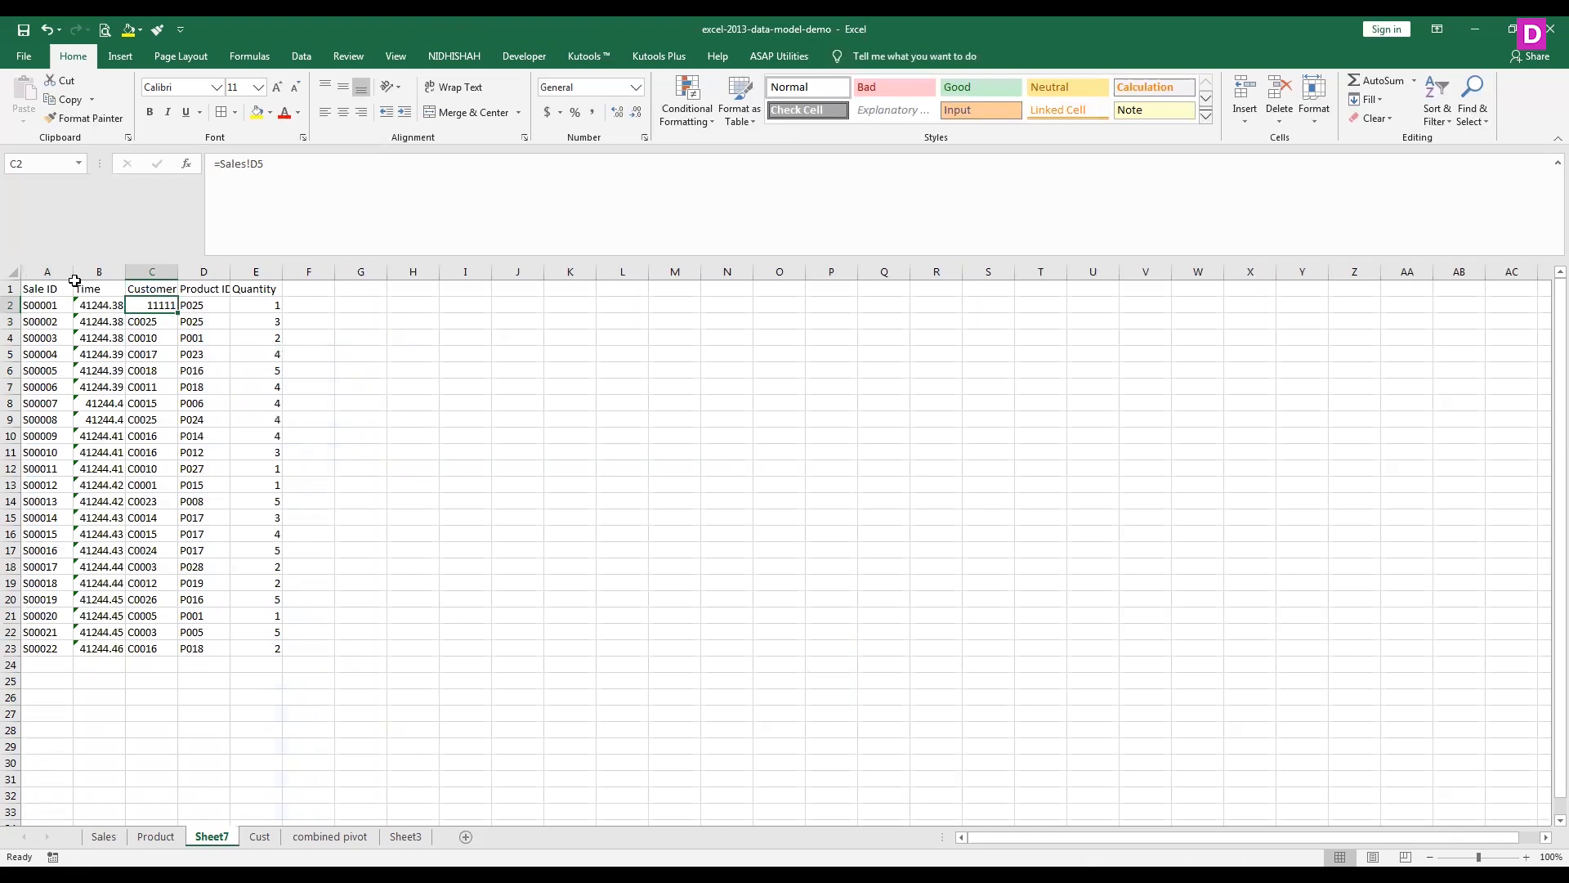
Step: Apply the Long Date format to the Time values in B2:B23 of Sheet7 and compare them with the Sales sheet's Time column
left_click_drag(100, 309, 98, 648)
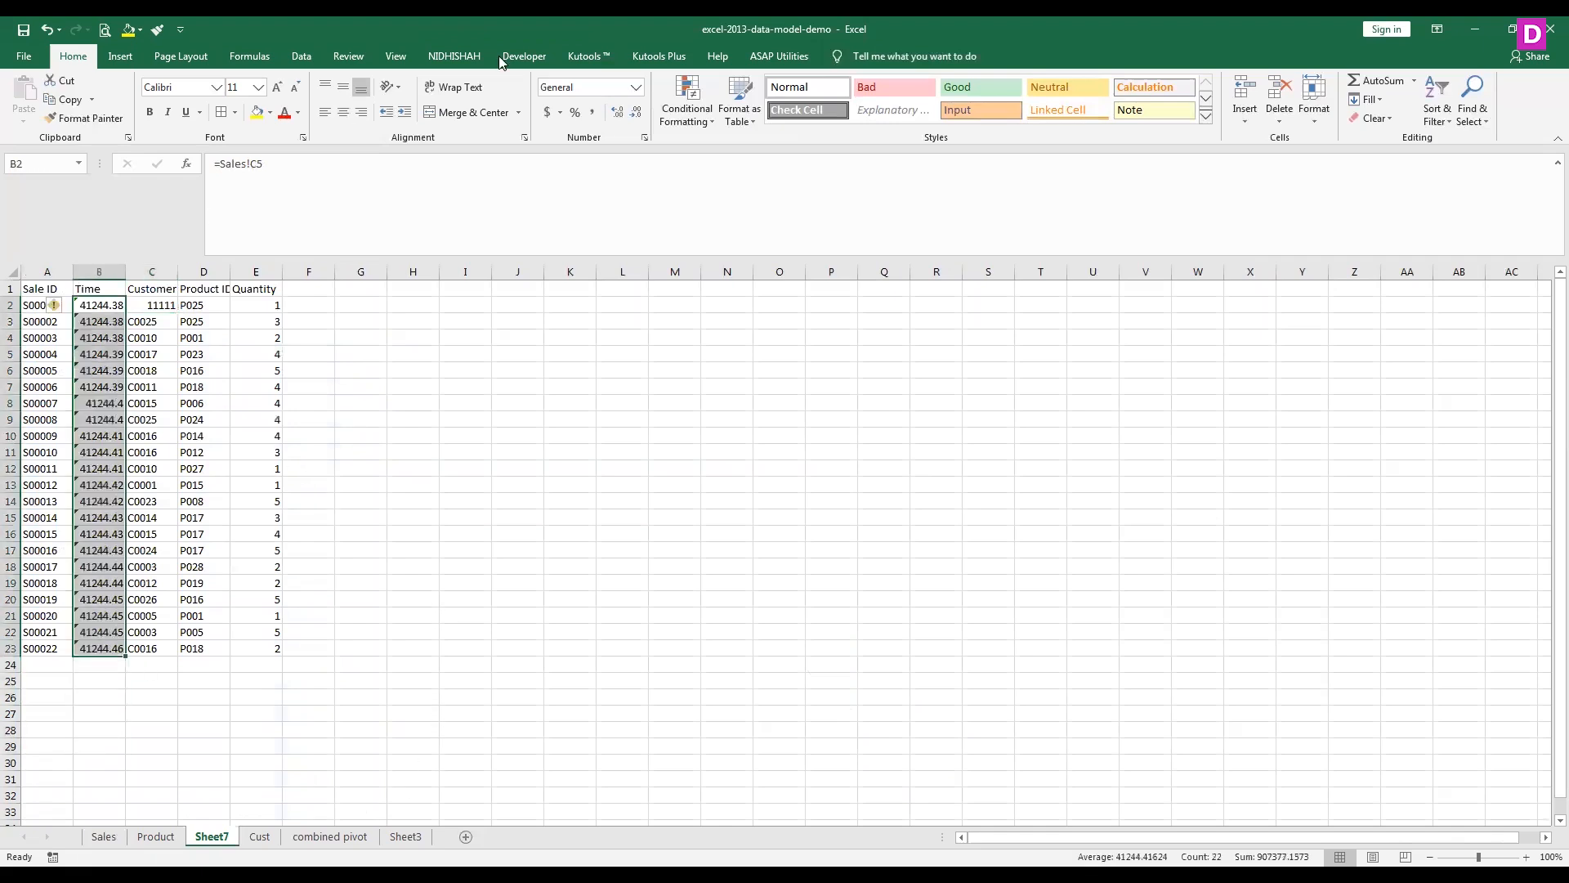
left_click(636, 86)
left_click(608, 298)
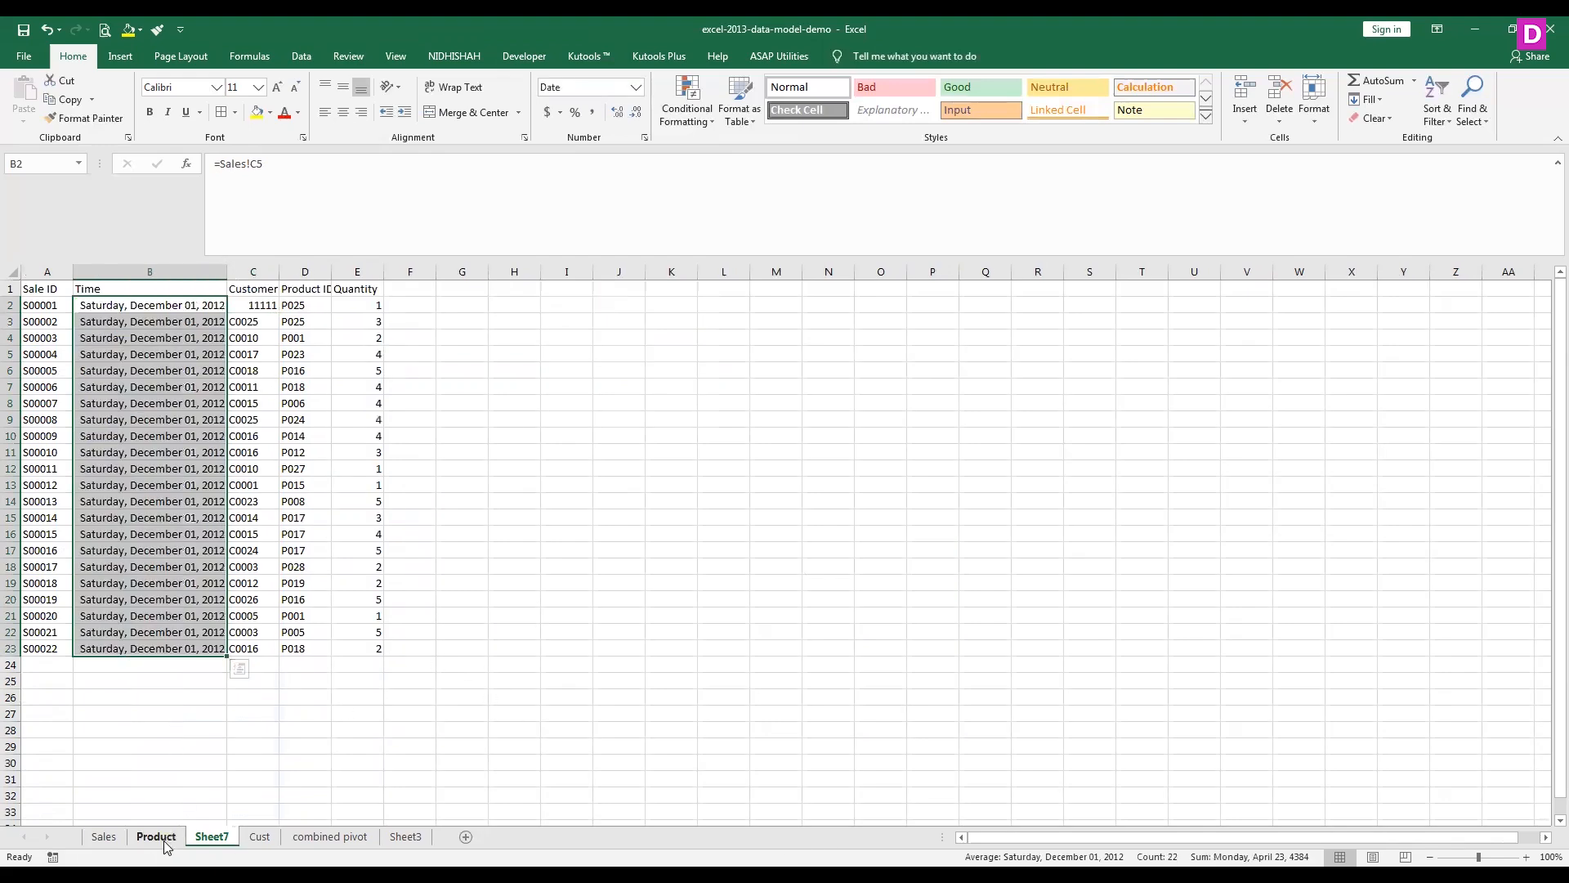
left_click(104, 837)
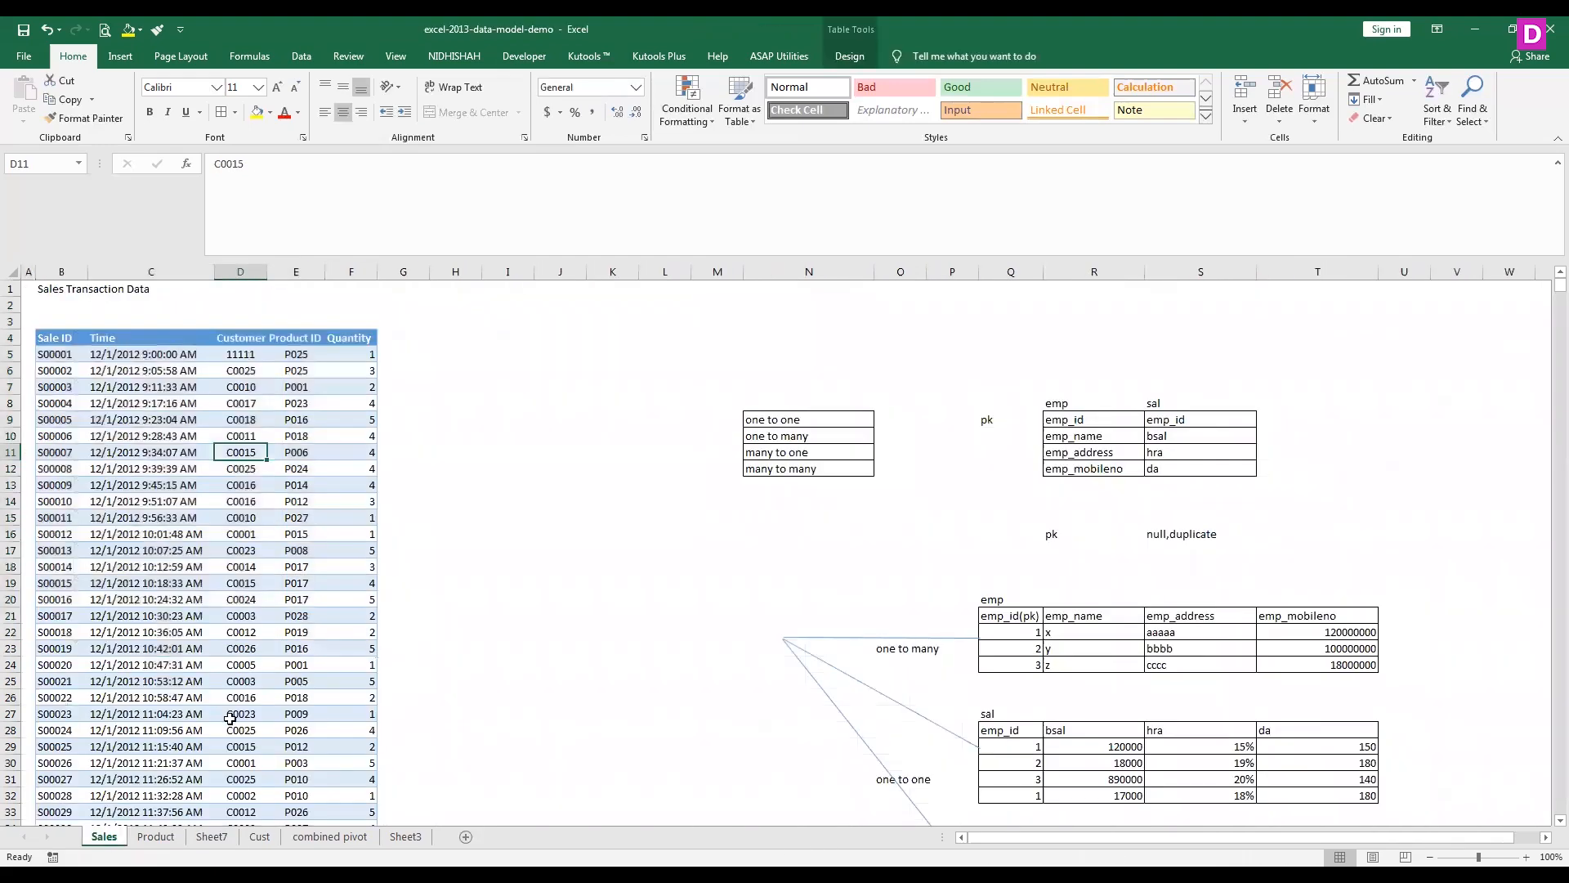
left_click(211, 837)
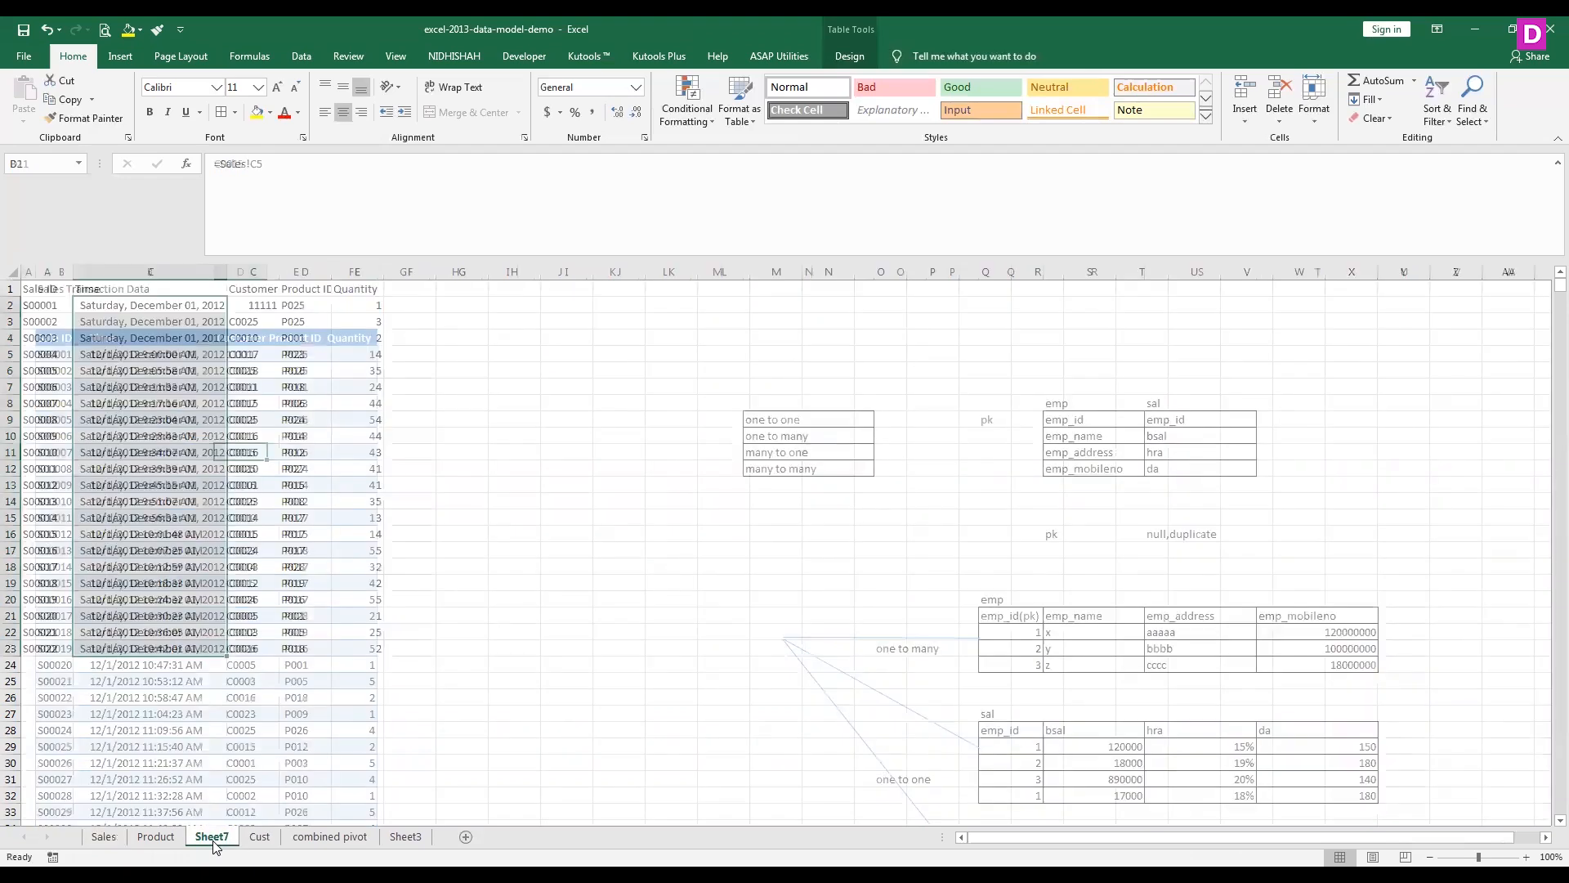
Step: Format the Time values in B2:B23 of Sheet7 with the date type 3/14/12 1:30 PM
left_click(635, 88)
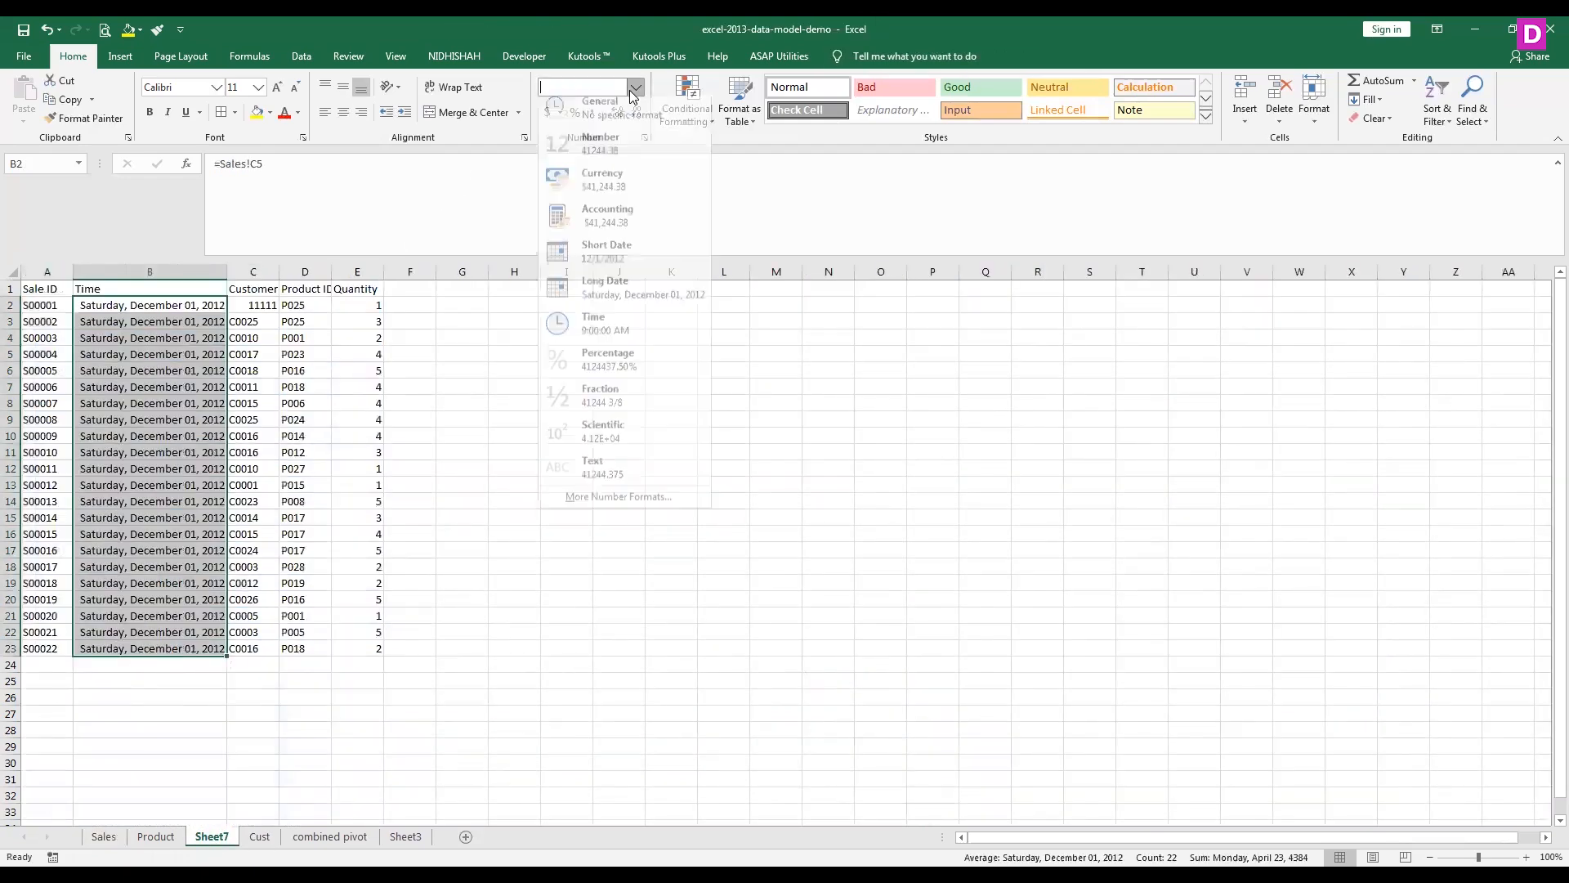
left_click(613, 505)
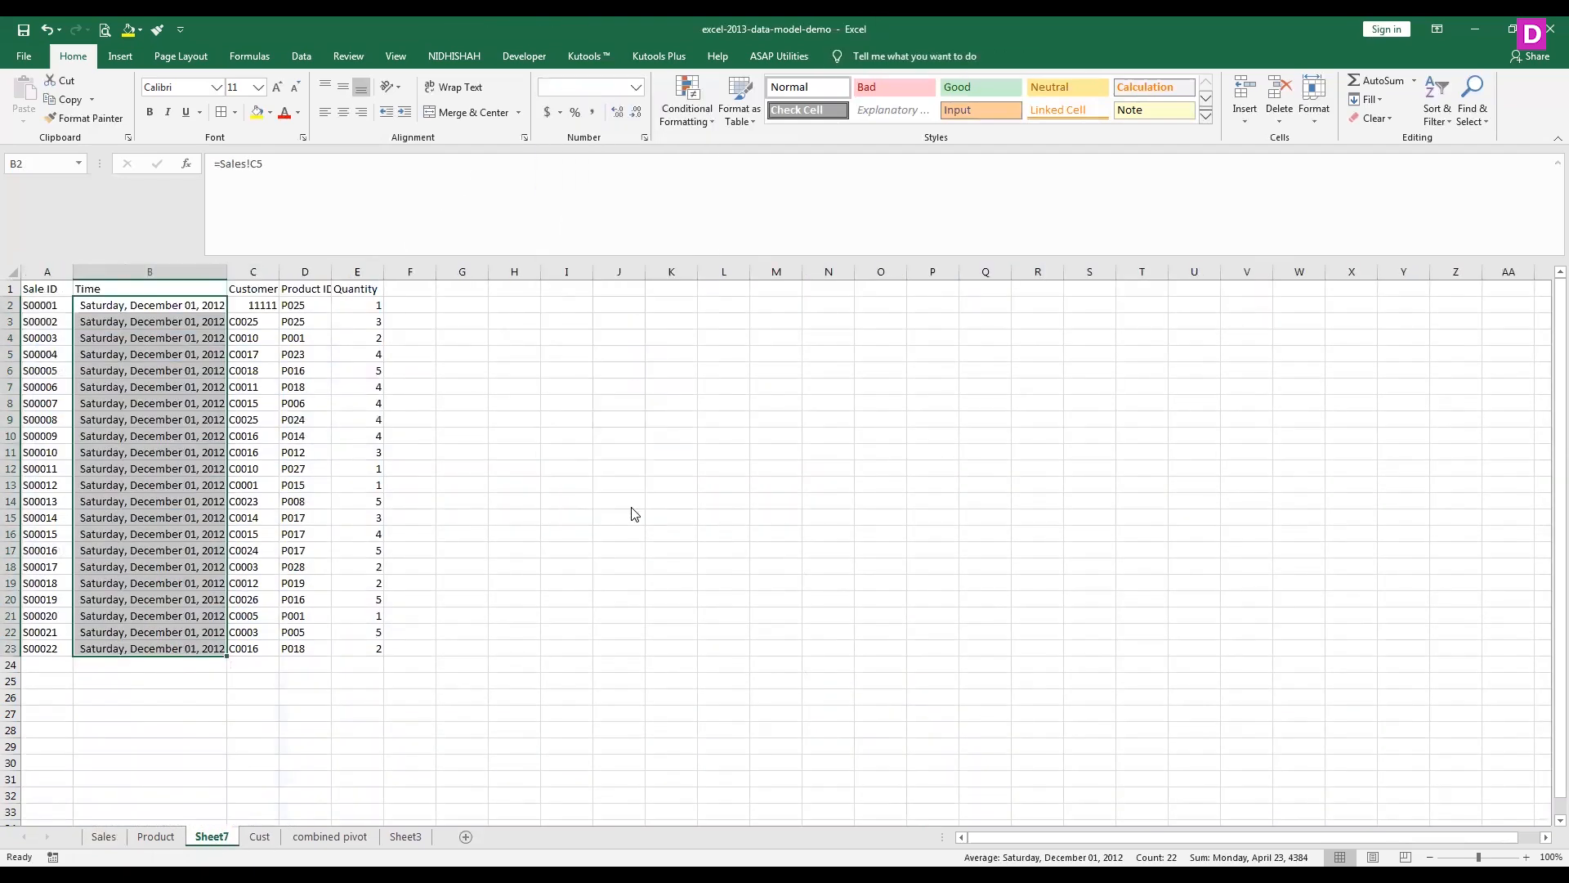
left_click(952, 472)
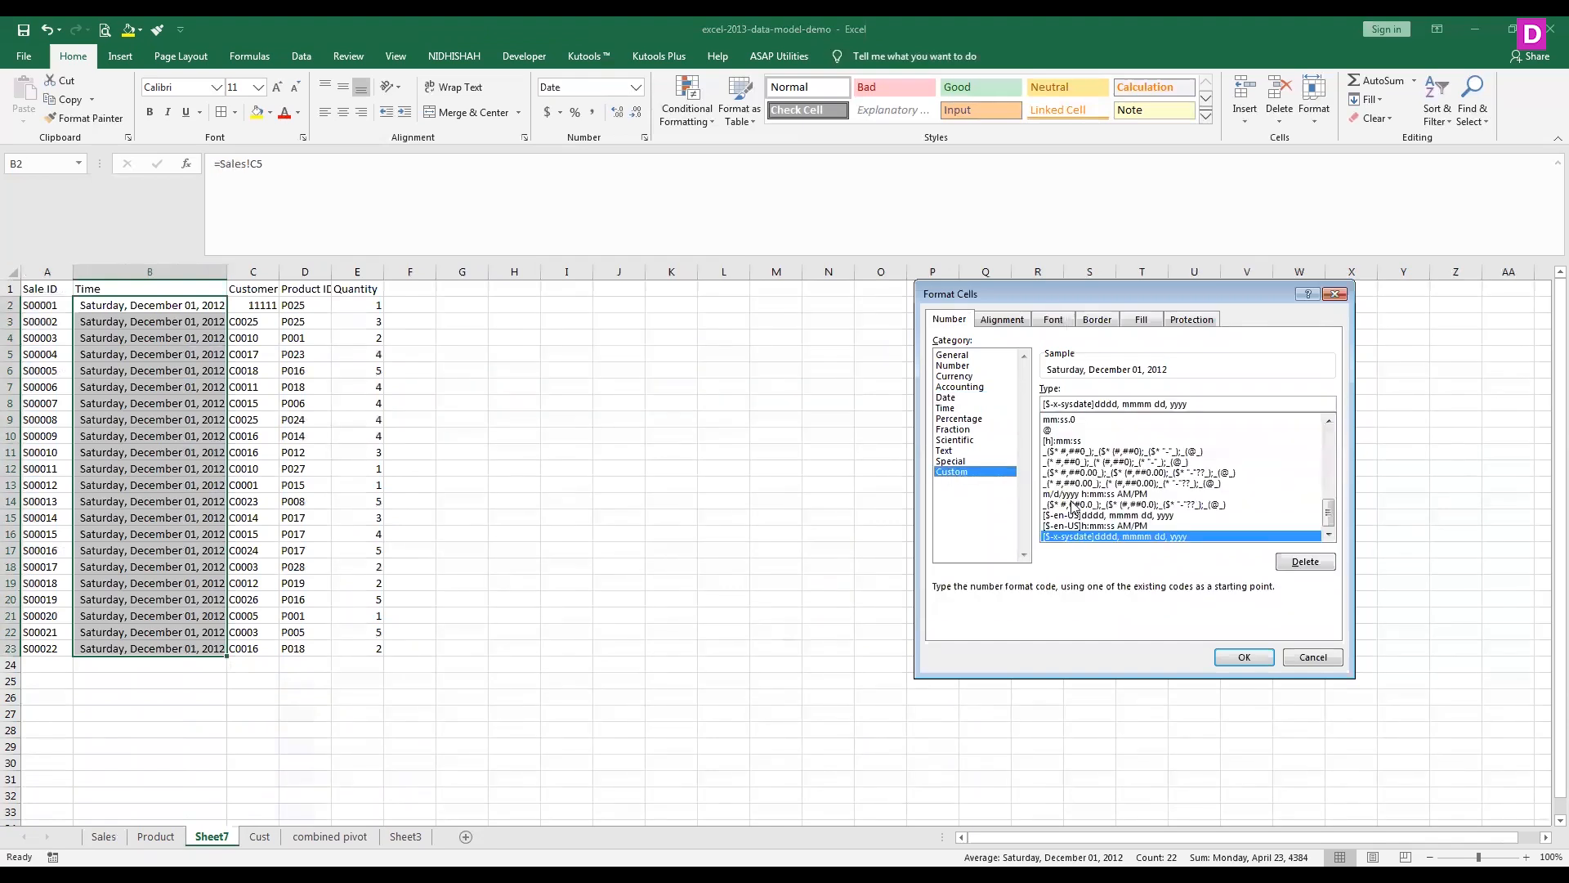
left_click(947, 398)
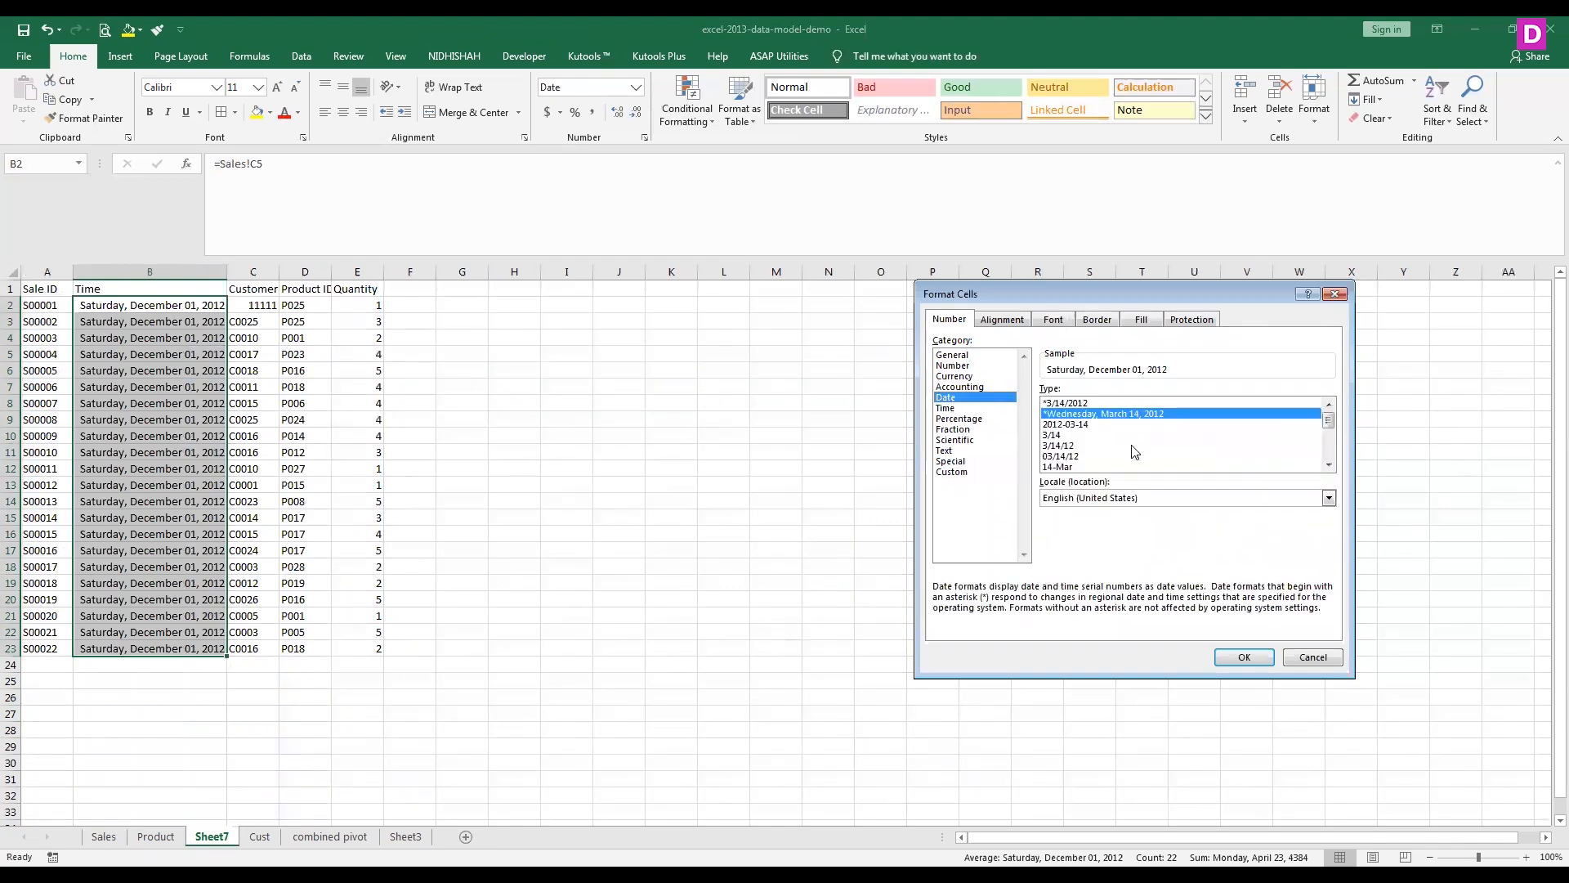
scroll(1330, 467, "down", 4)
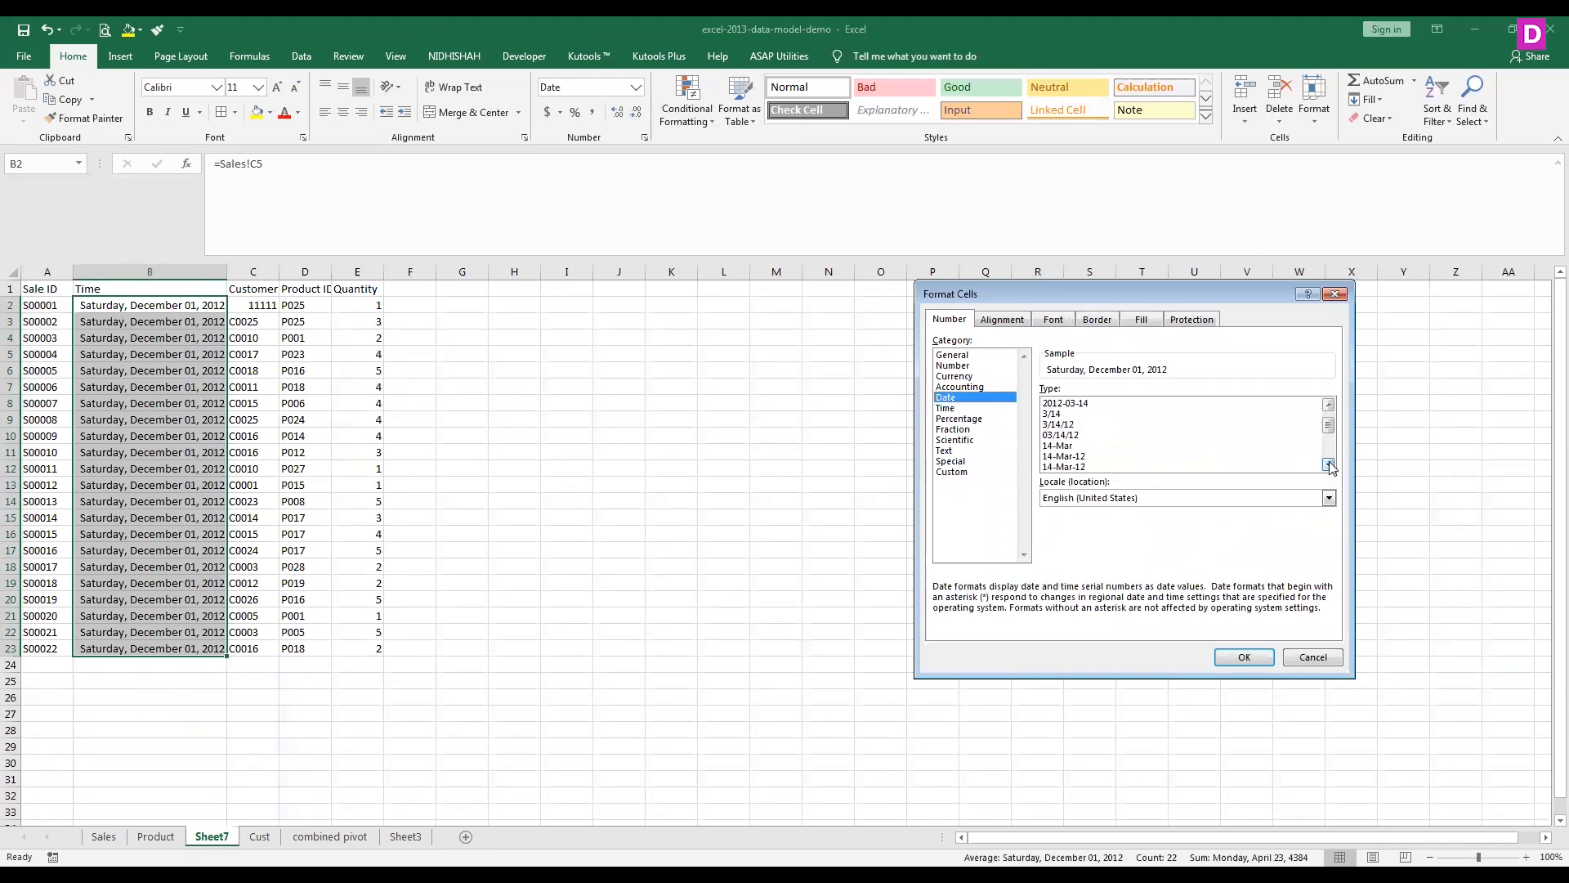
left_click(1161, 416)
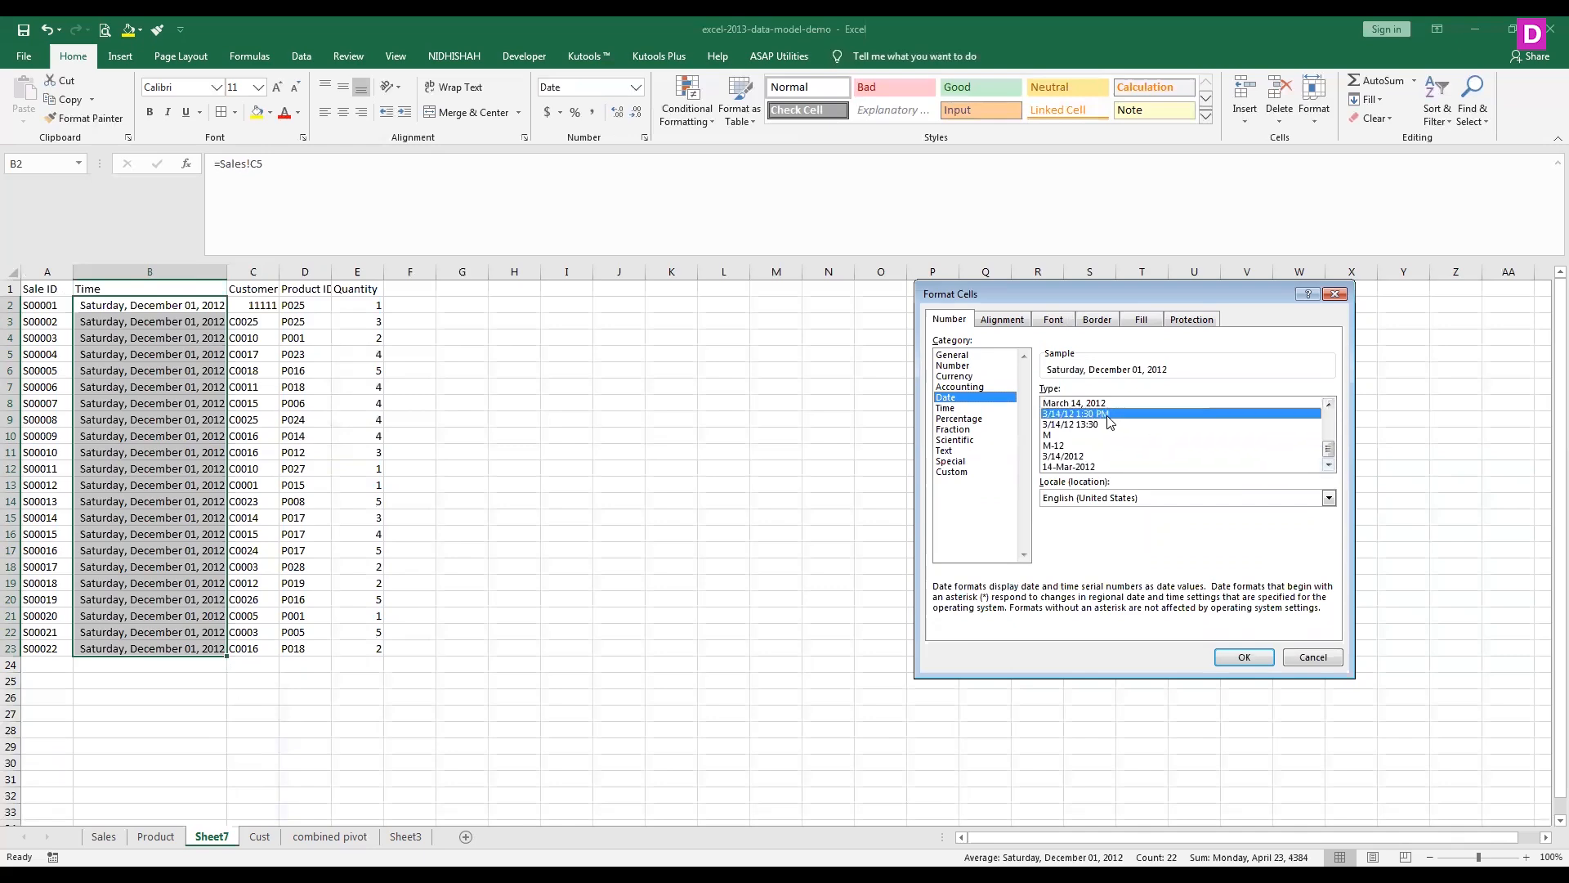
left_click(1244, 657)
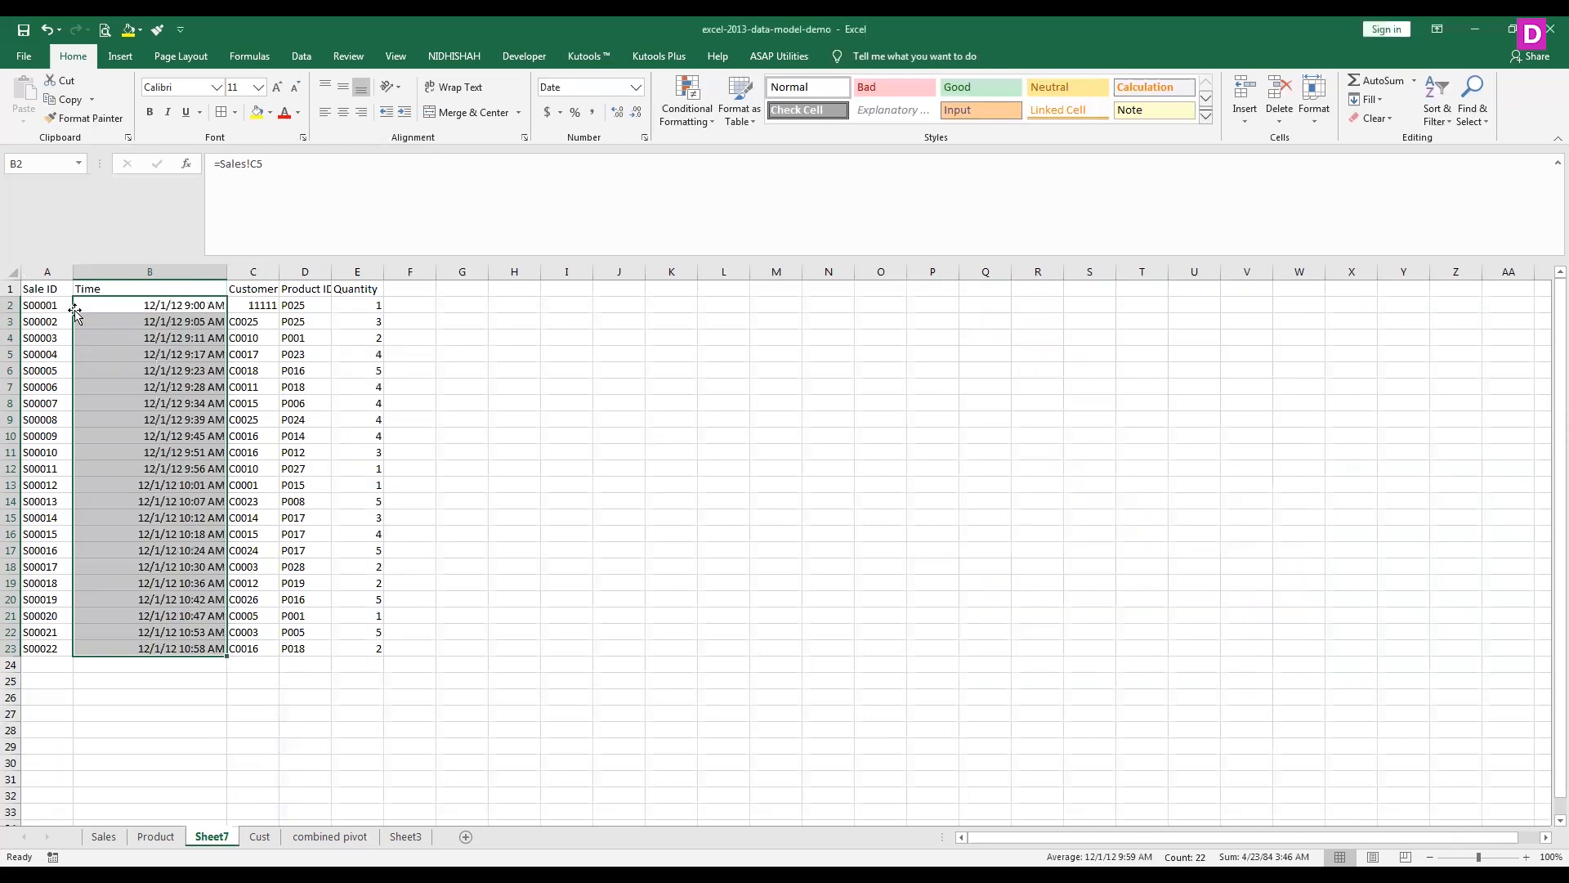
left_click(253, 417)
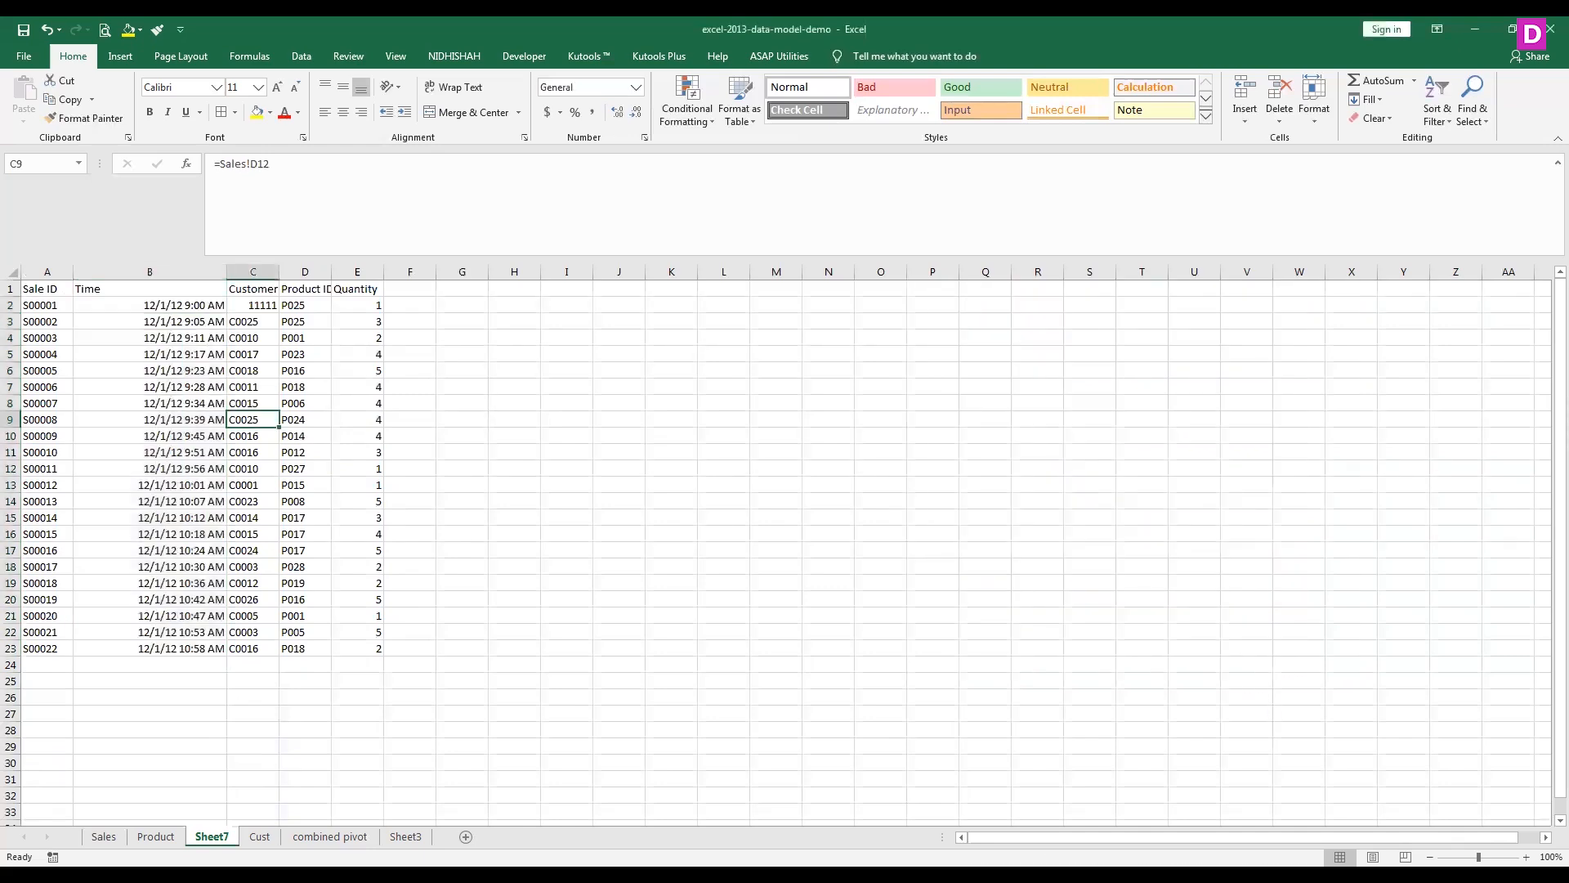
Step: Set the first product ID in cell E5 of the Sales sheet to 111 and check the linked data on Sheet7
left_click(98, 840)
left_click(299, 352)
left_click_drag(239, 164, 209, 166)
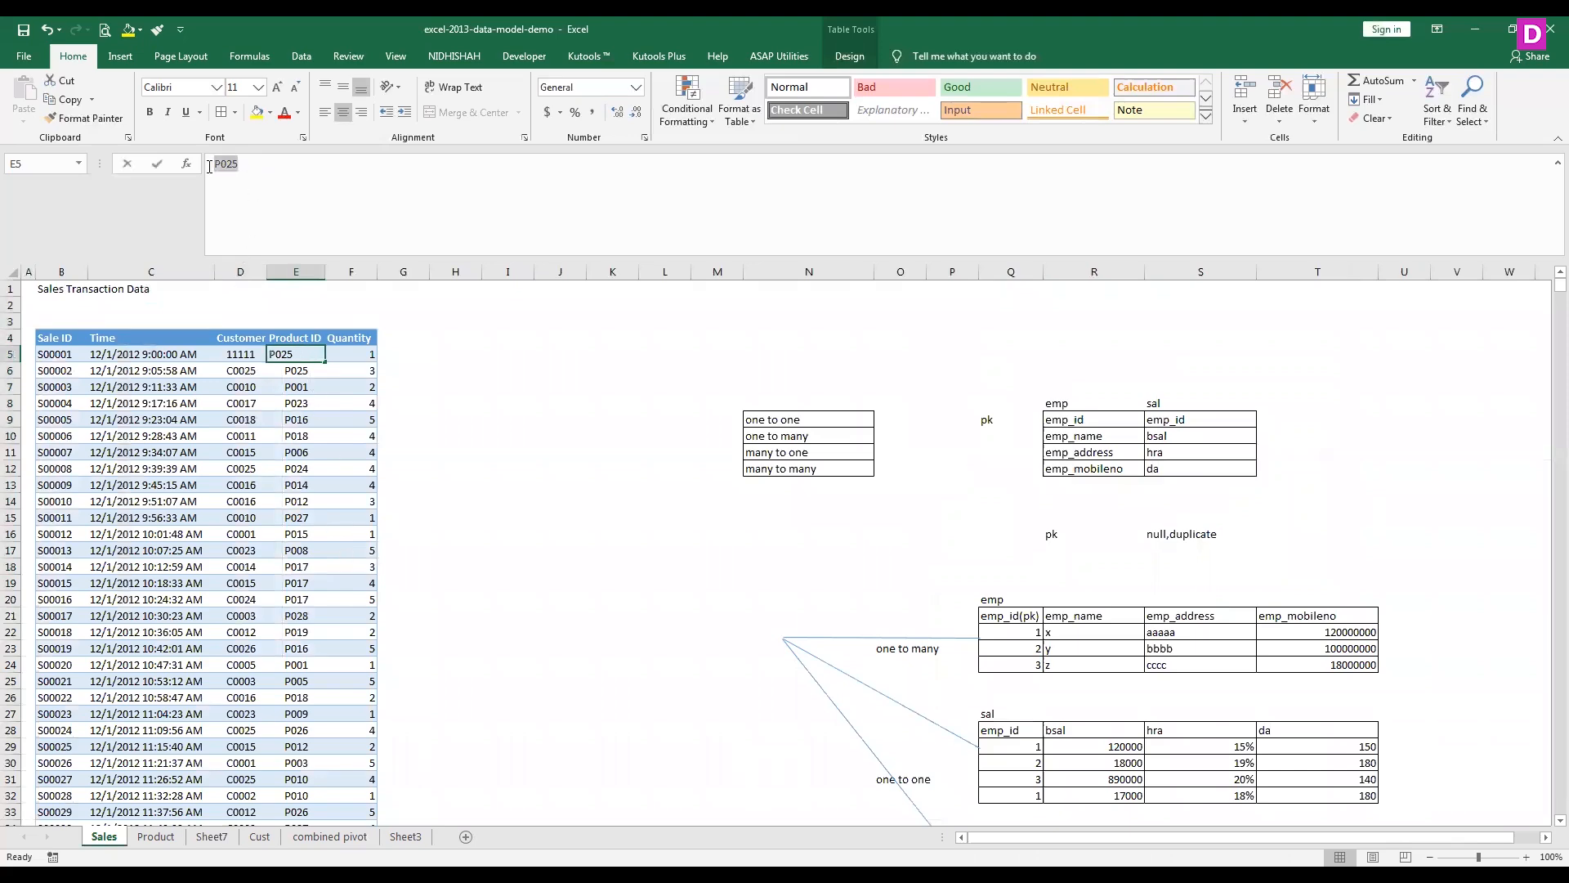
type("111")
left_click(354, 533)
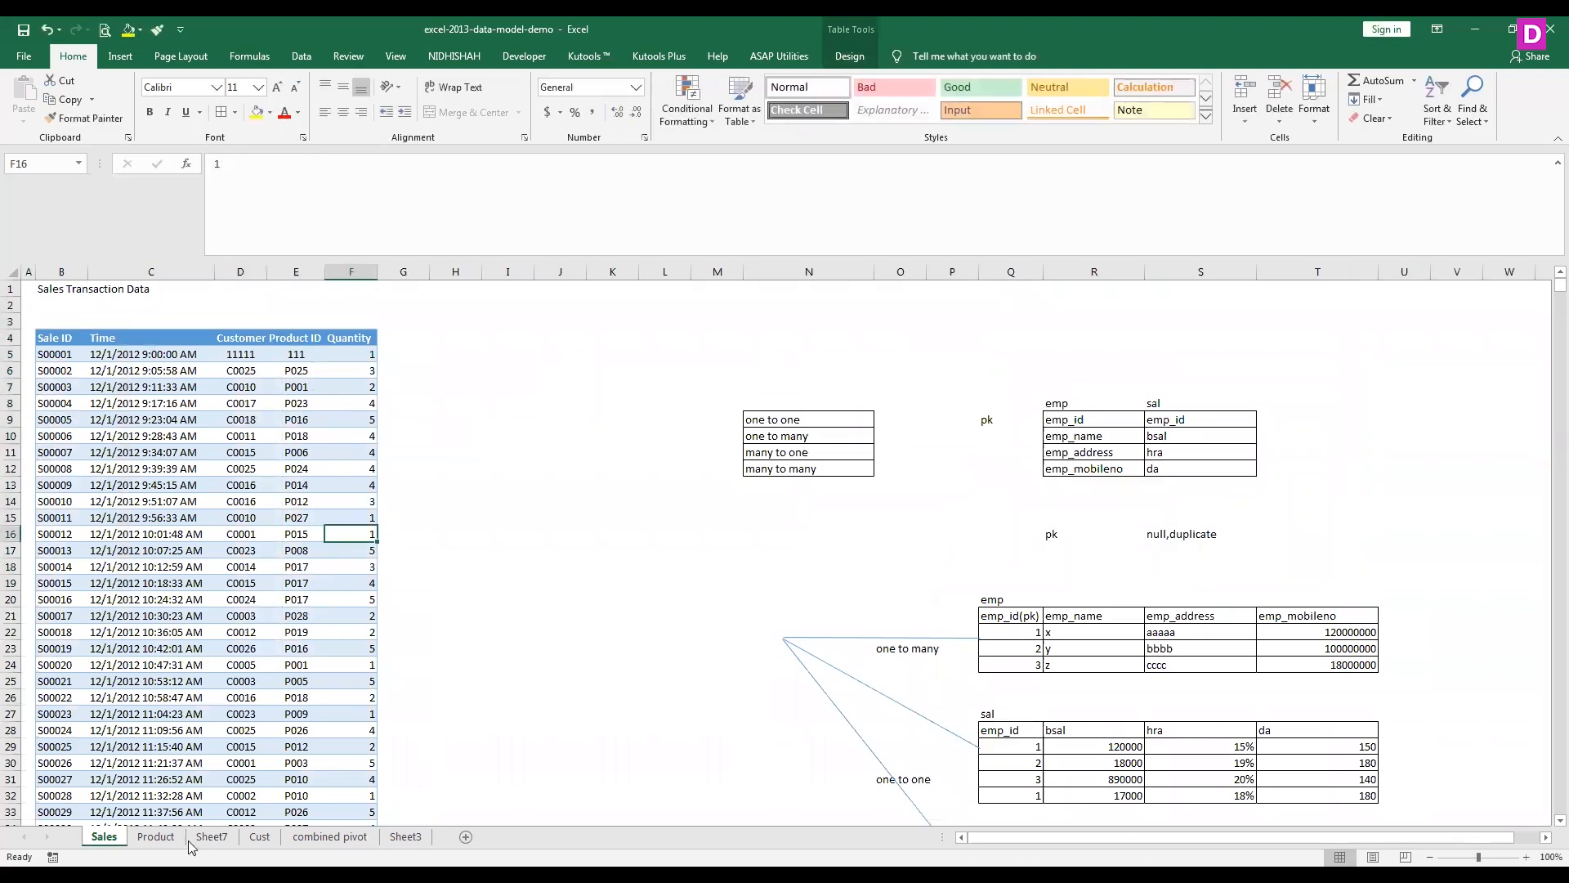
left_click(210, 837)
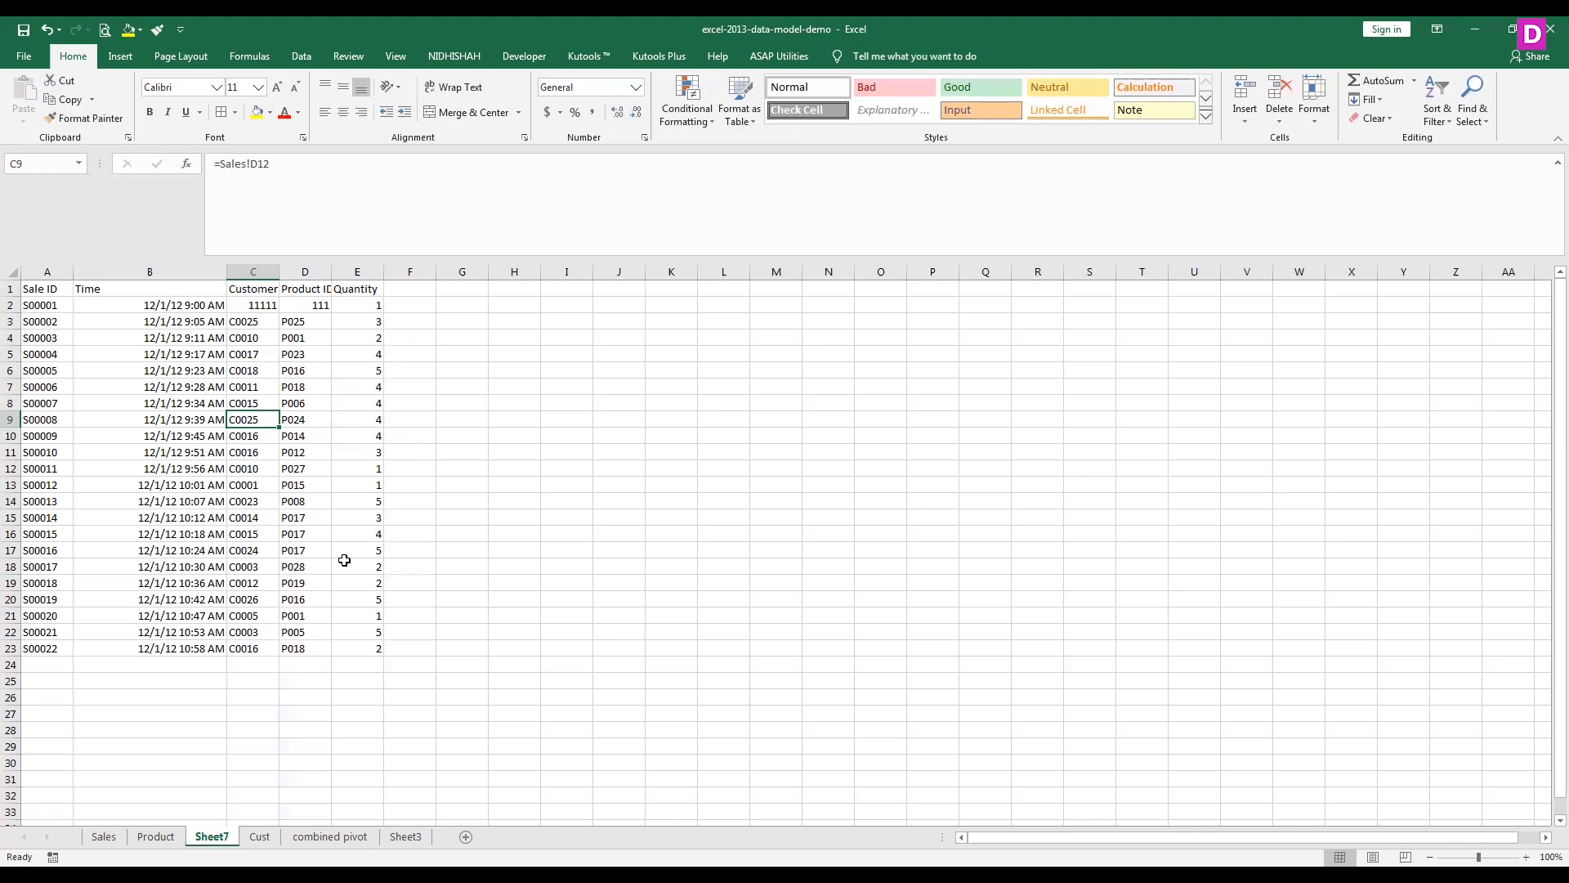
Step: Copy range B4:F32 of the sales table on the Sales sheet and add a new blank worksheet
left_click(108, 836)
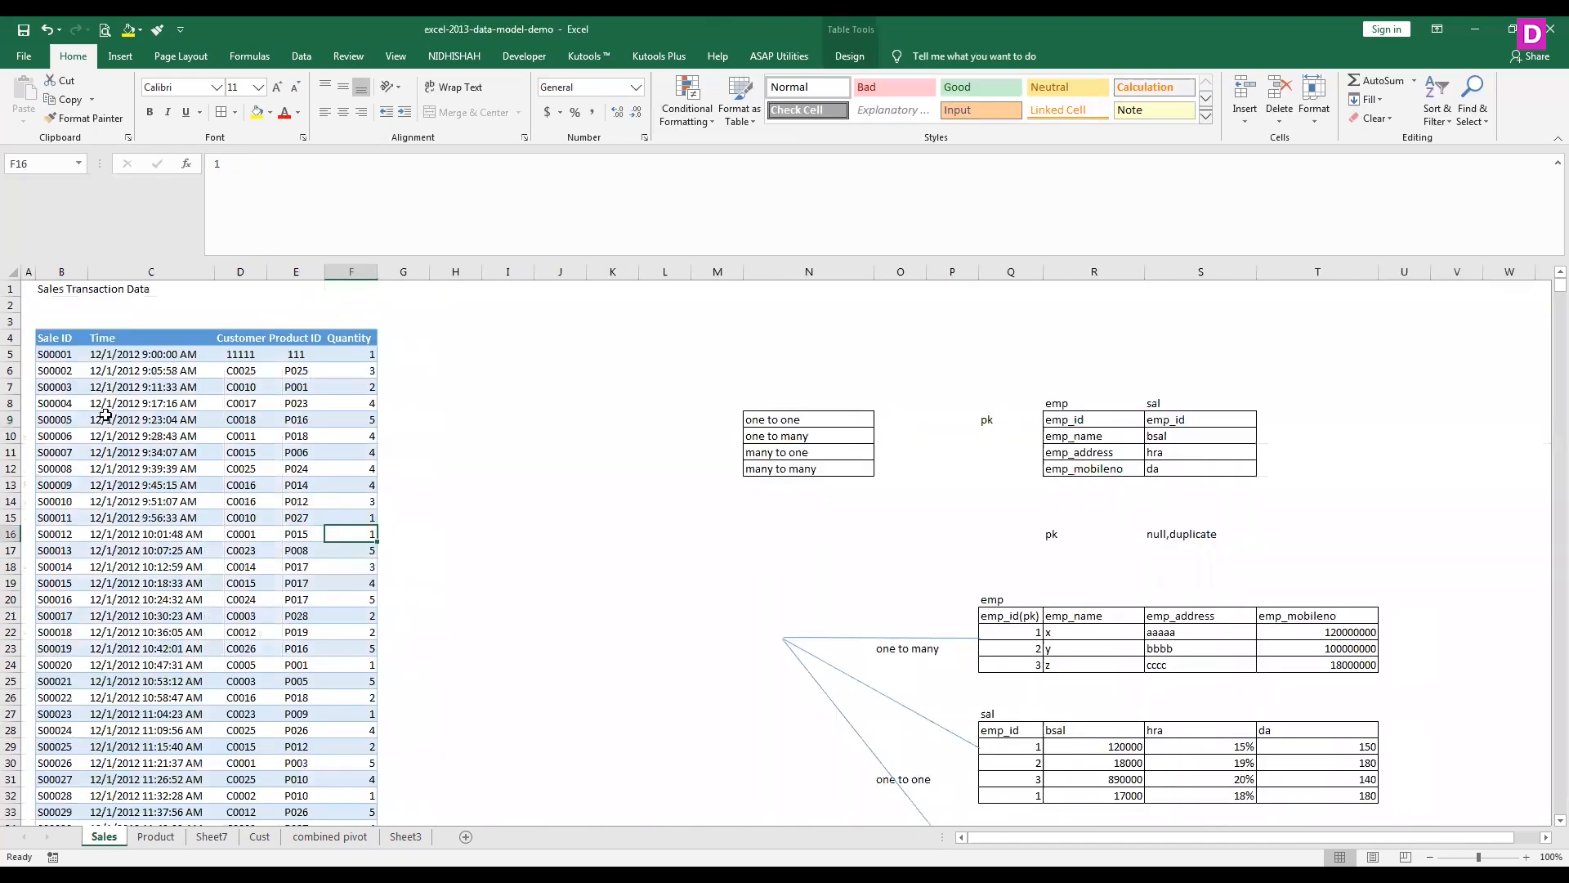
left_click_drag(62, 337, 367, 795)
key("ctrl+c")
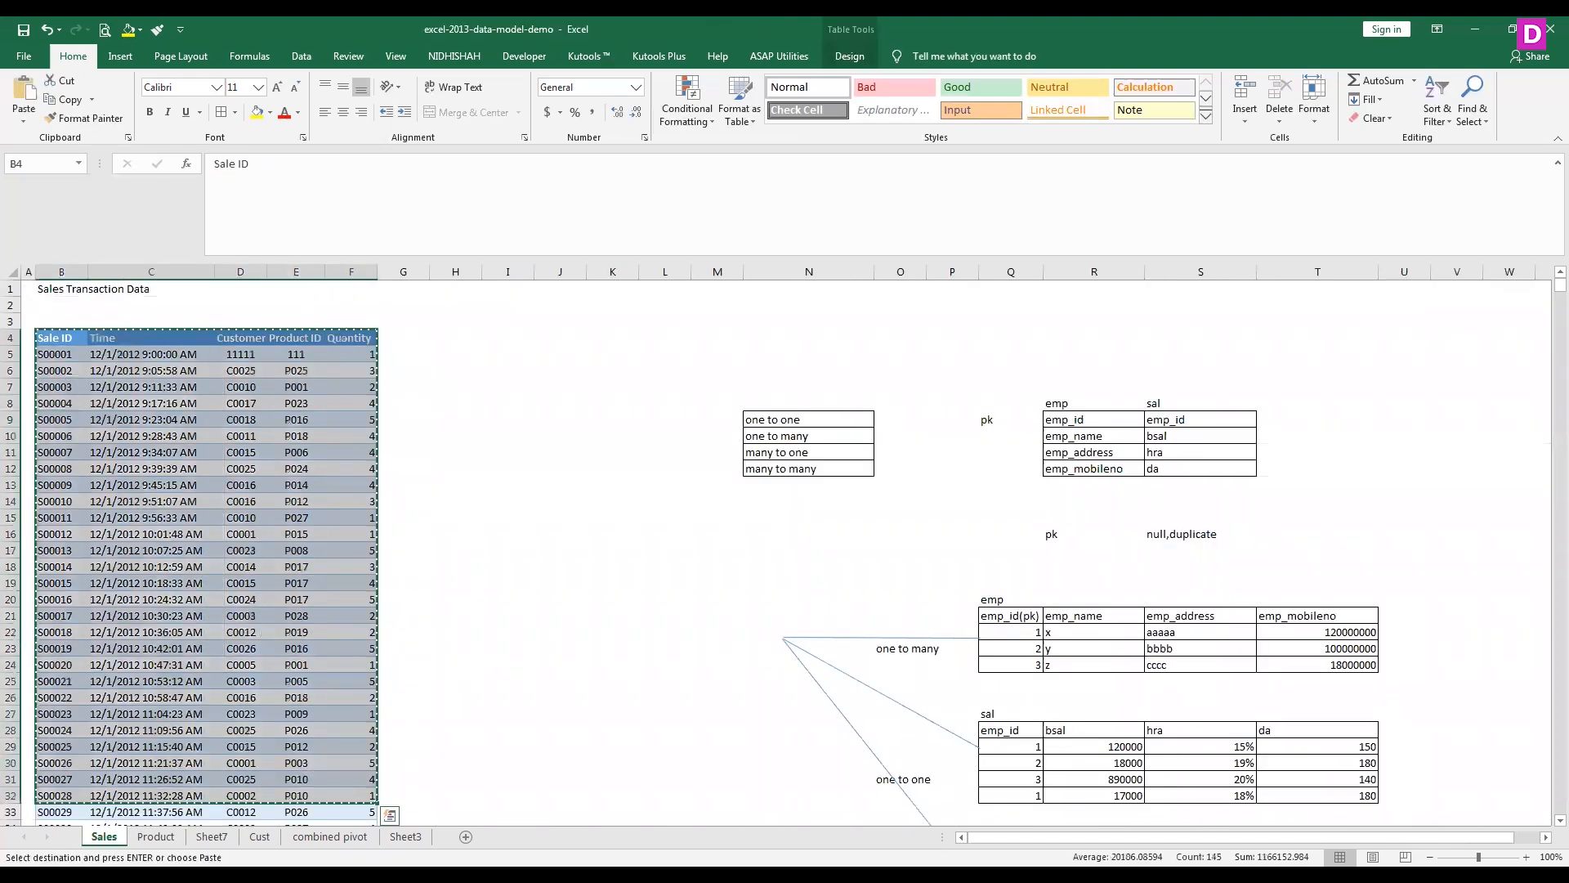
left_click(466, 836)
left_click(83, 118)
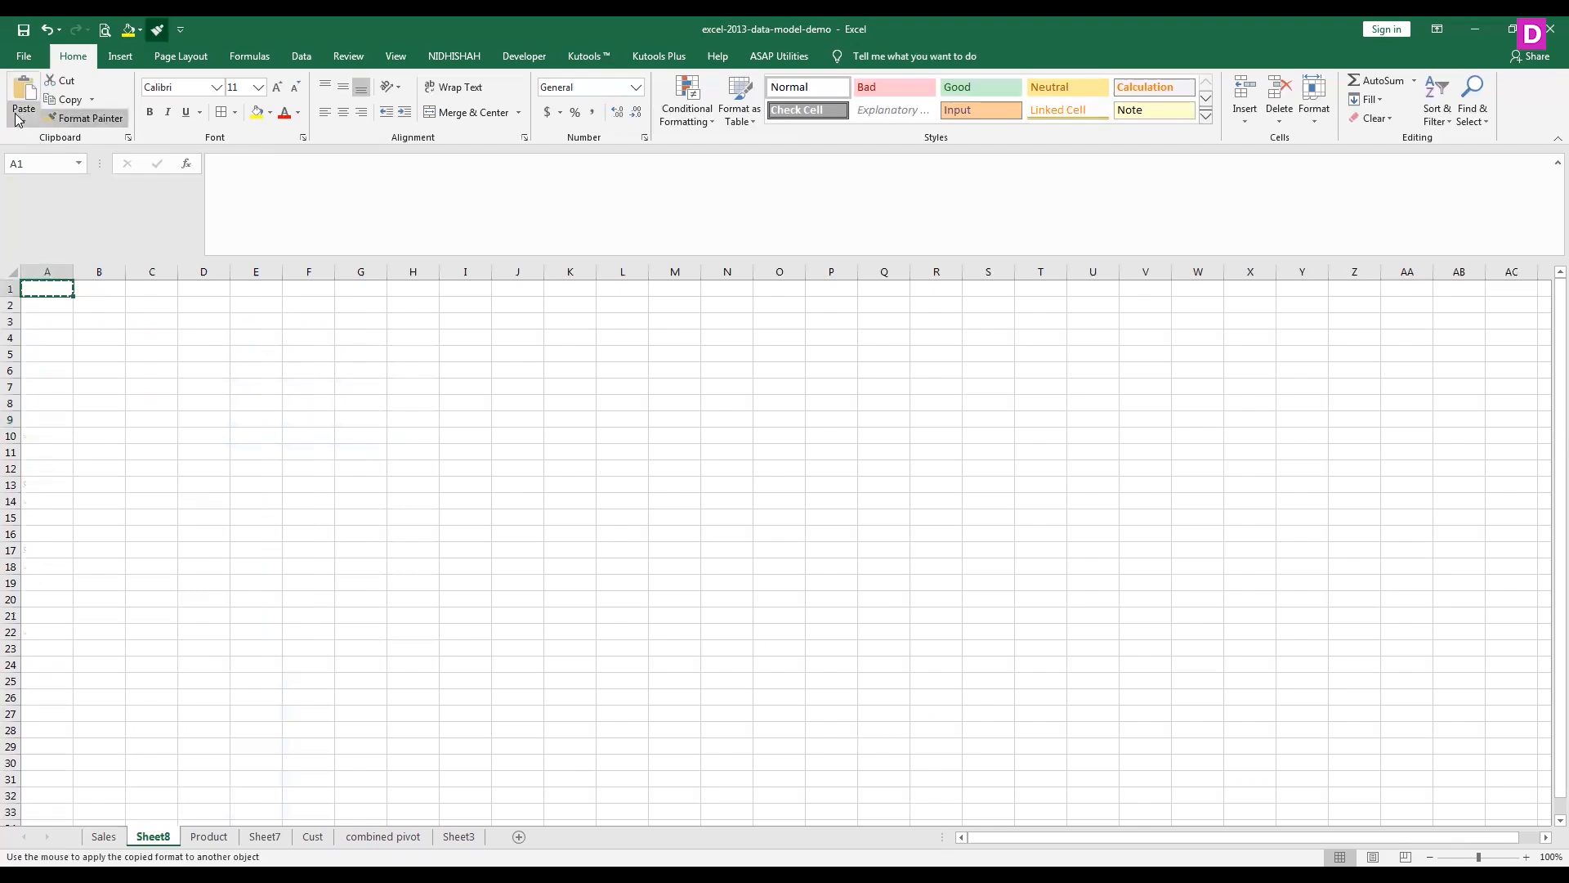
Step: Copy the sales range B4:F32 again and add another blank worksheet directly after Sheet7
left_click(104, 836)
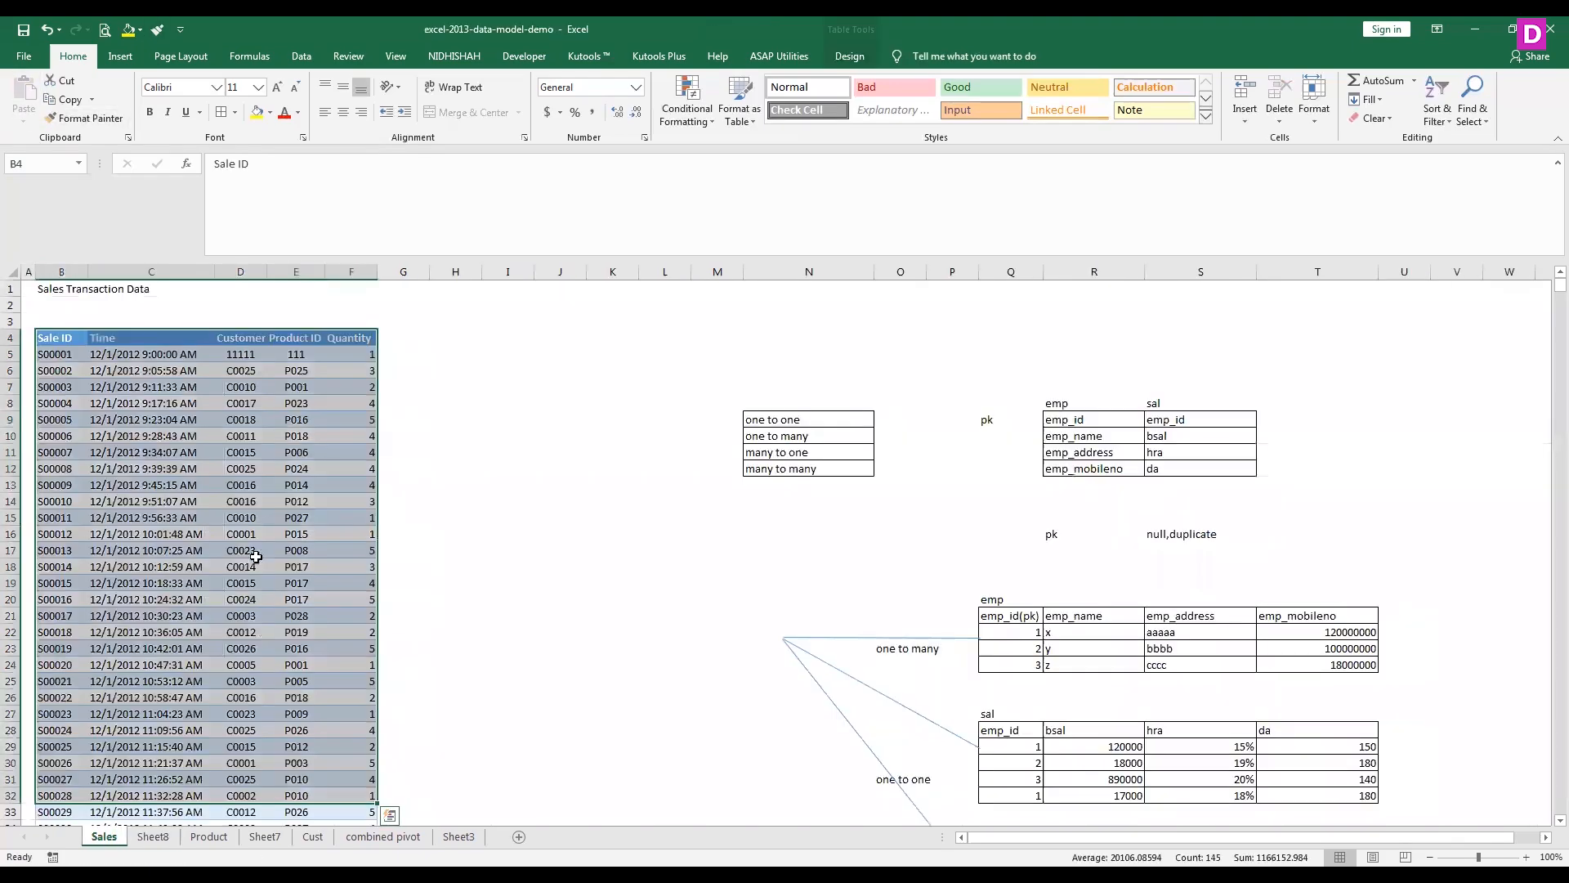
key("ctrl+c")
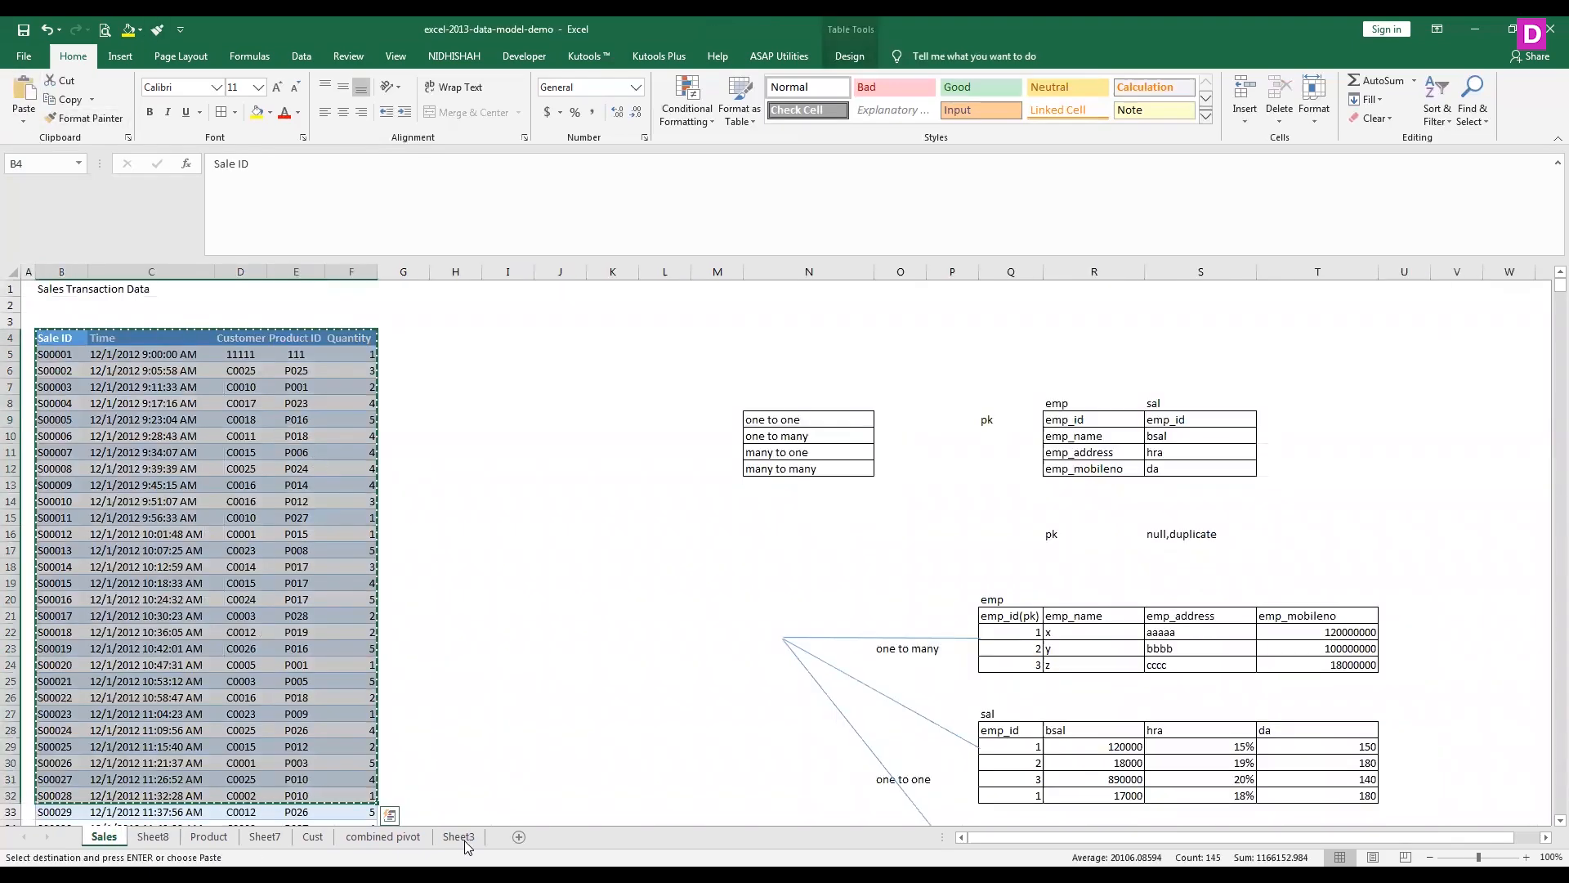
left_click(459, 836)
left_click(264, 836)
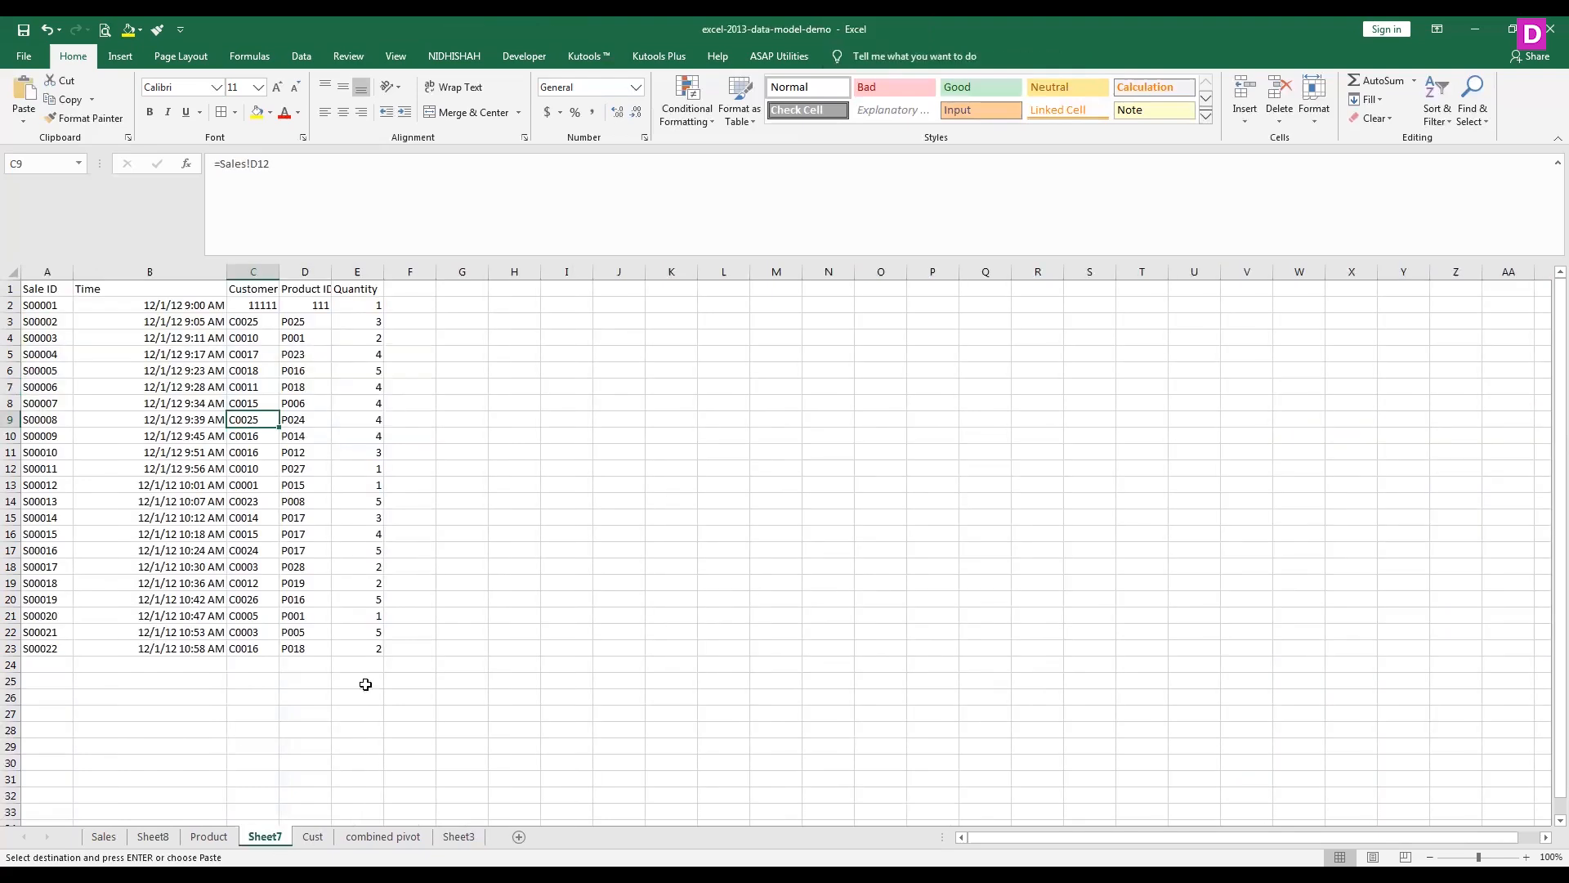
left_click(518, 837)
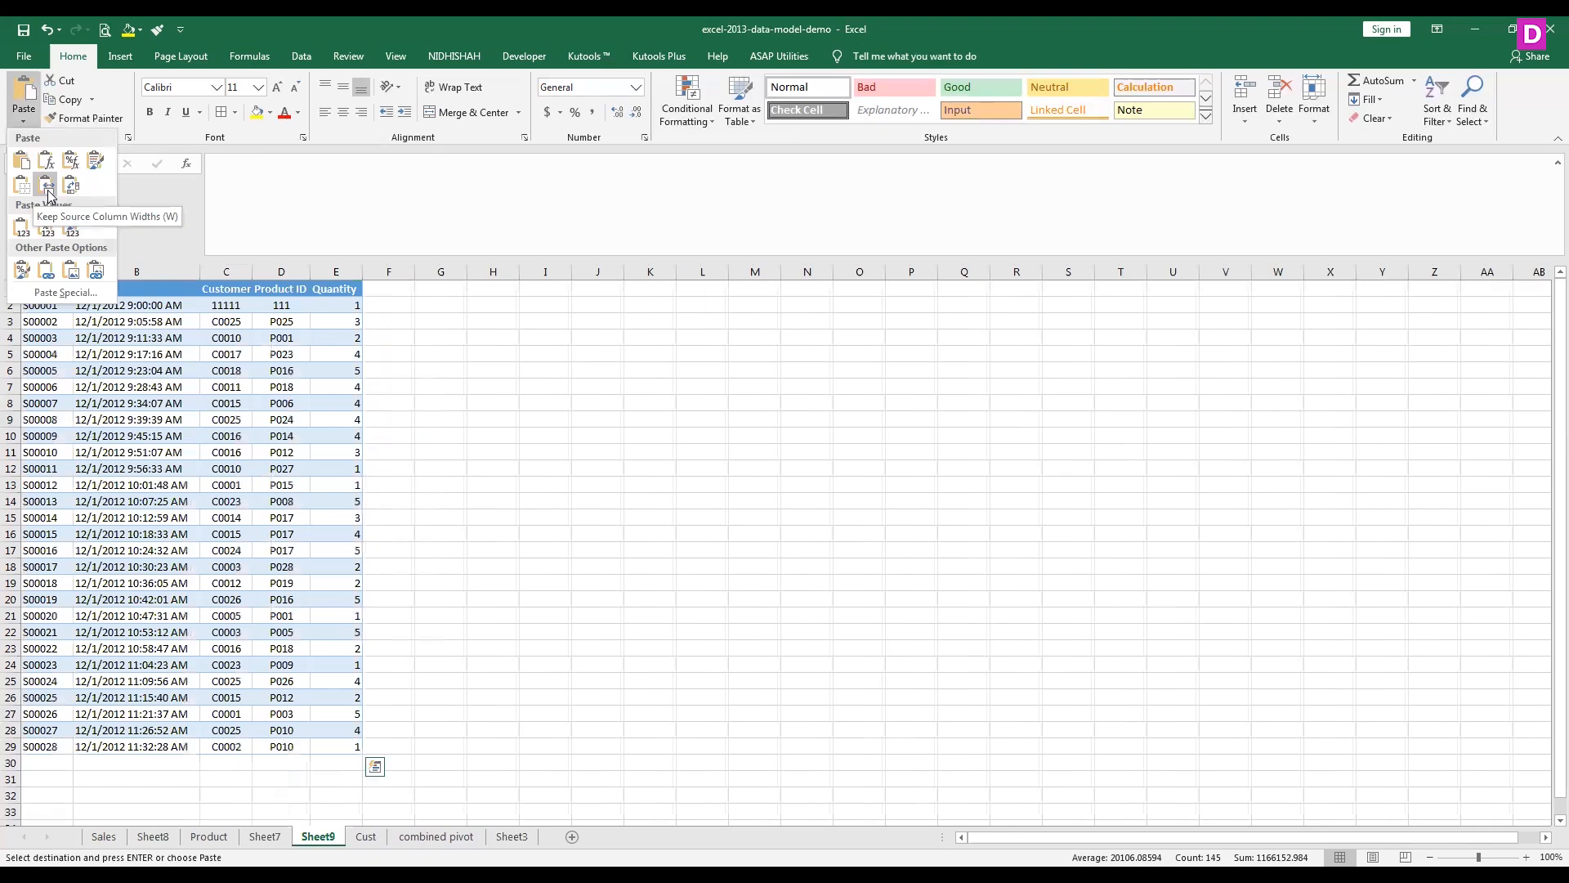
Step: Try a regular paste of the copied sales range at cell A1 of Sheet9 and undo it
left_click(62, 306)
key("ctrl+v")
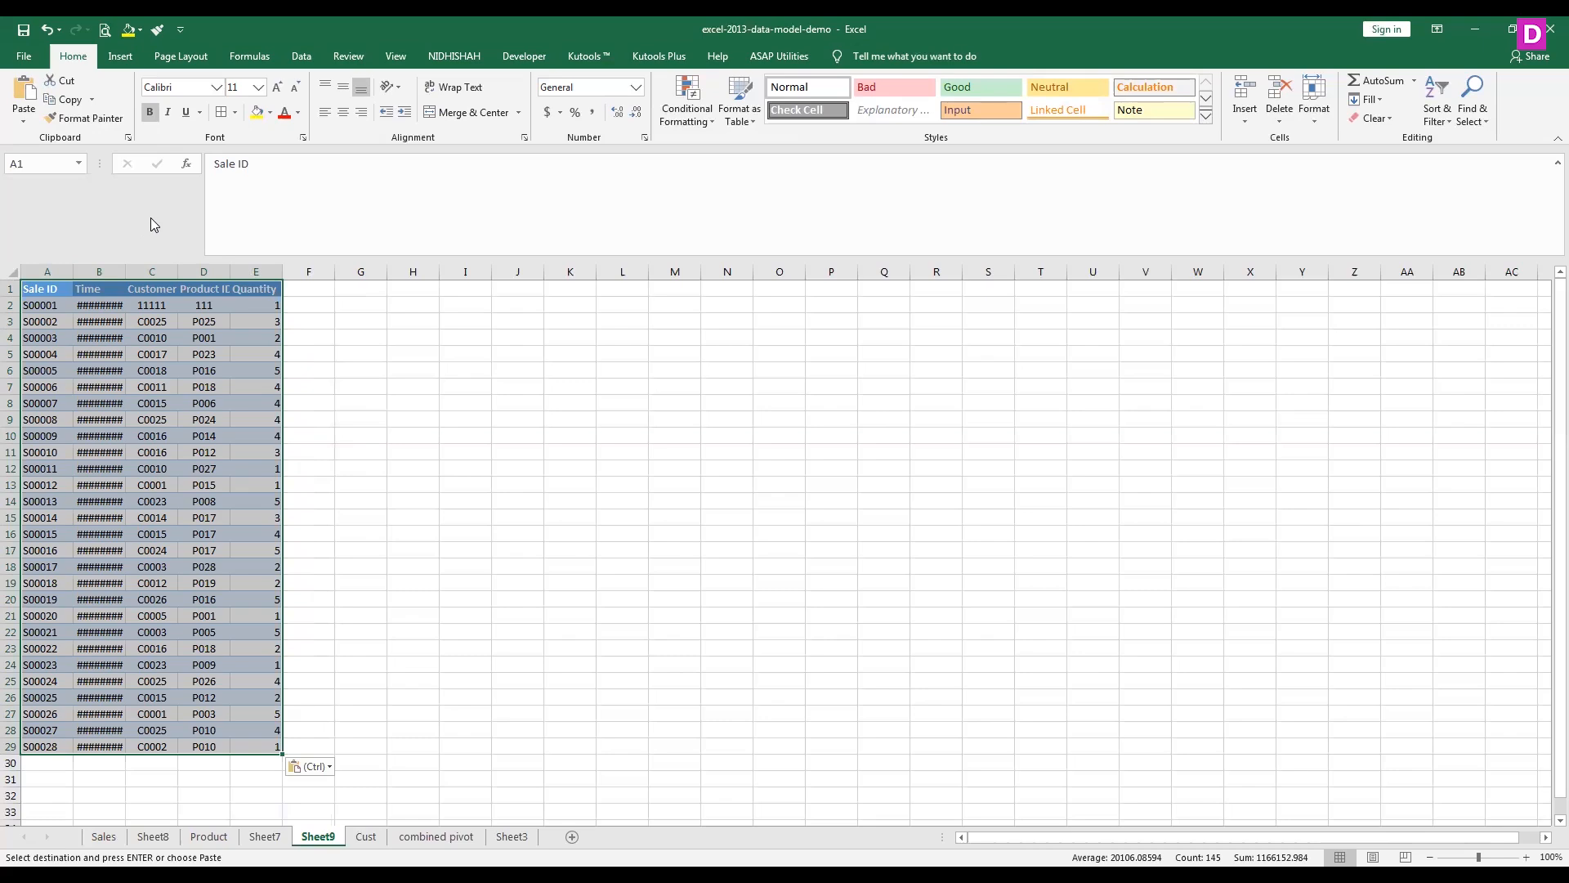
key("ctrl+z")
Step: Paste the copied sales range B4:F32 as a linked picture at cell A1 of Sheet9
left_click(103, 836)
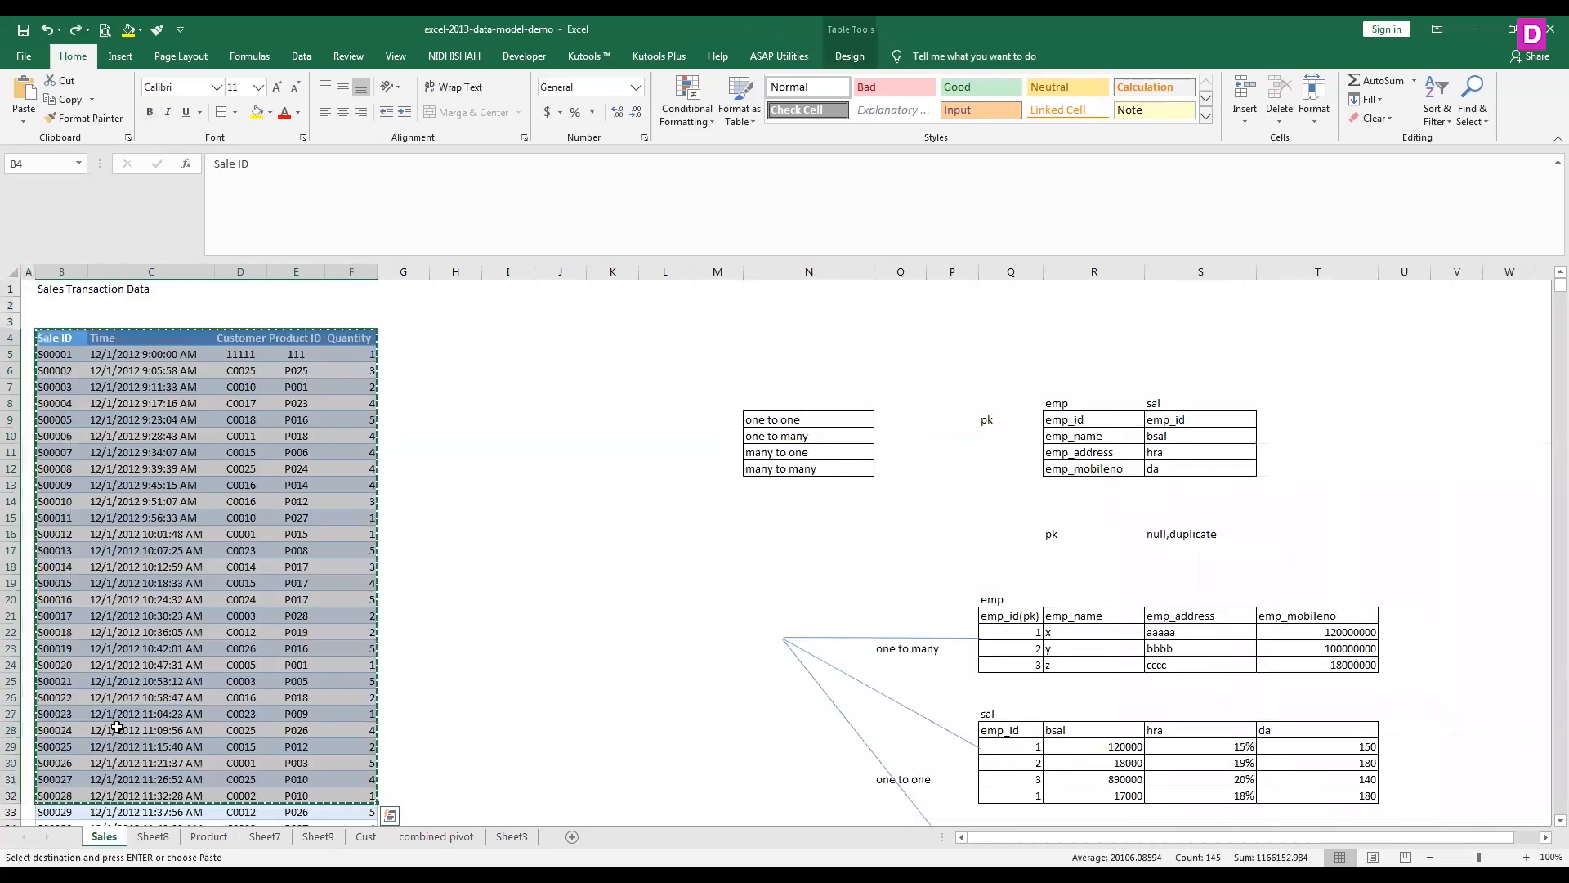
left_click(512, 836)
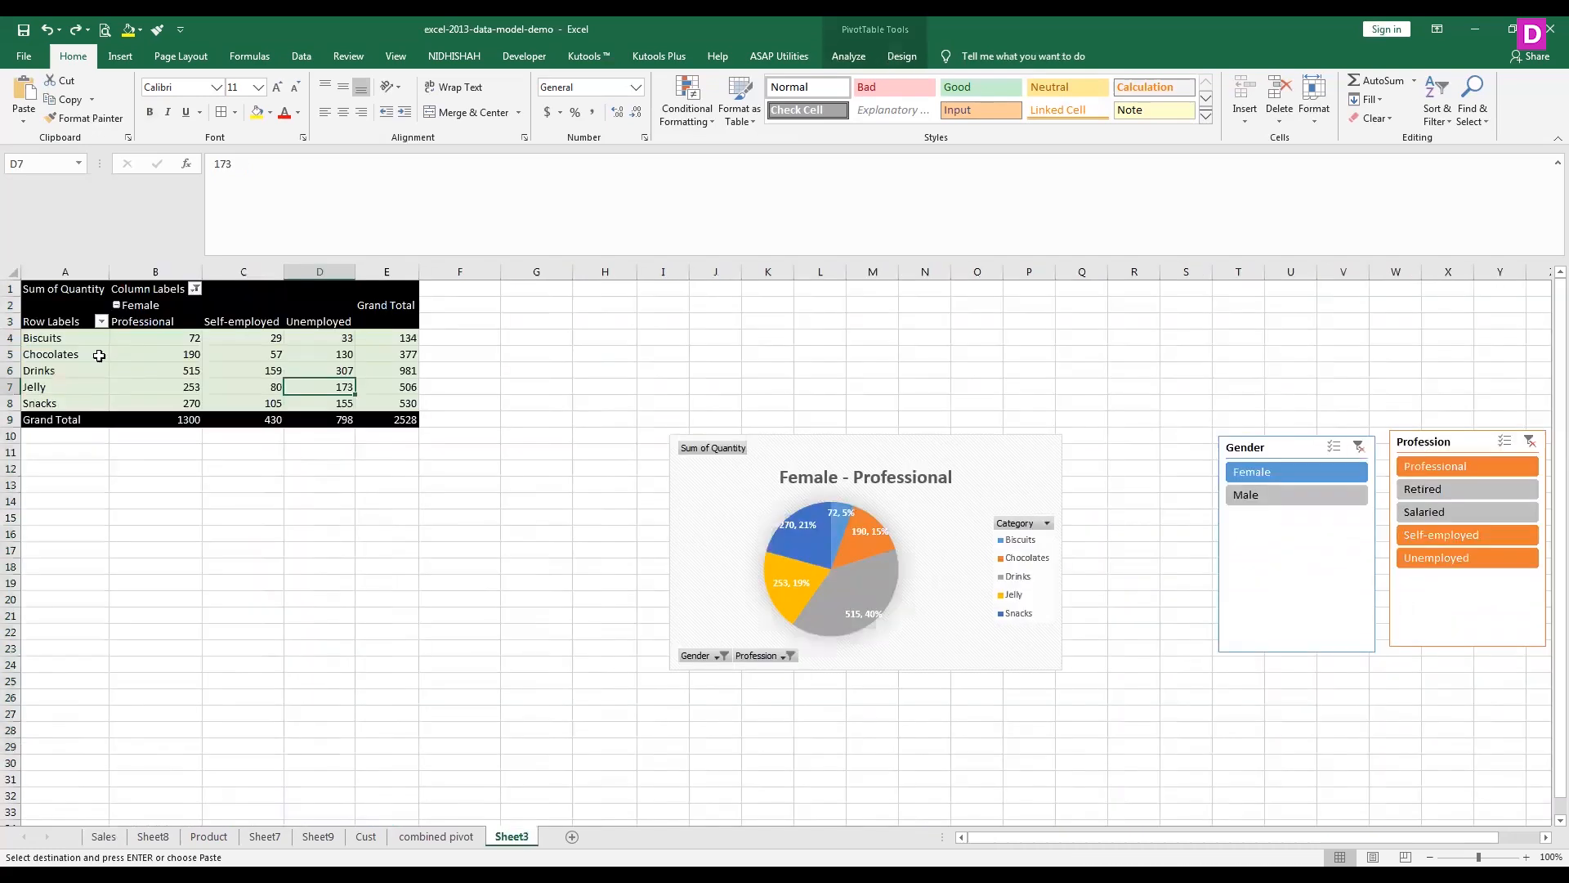
left_click(304, 840)
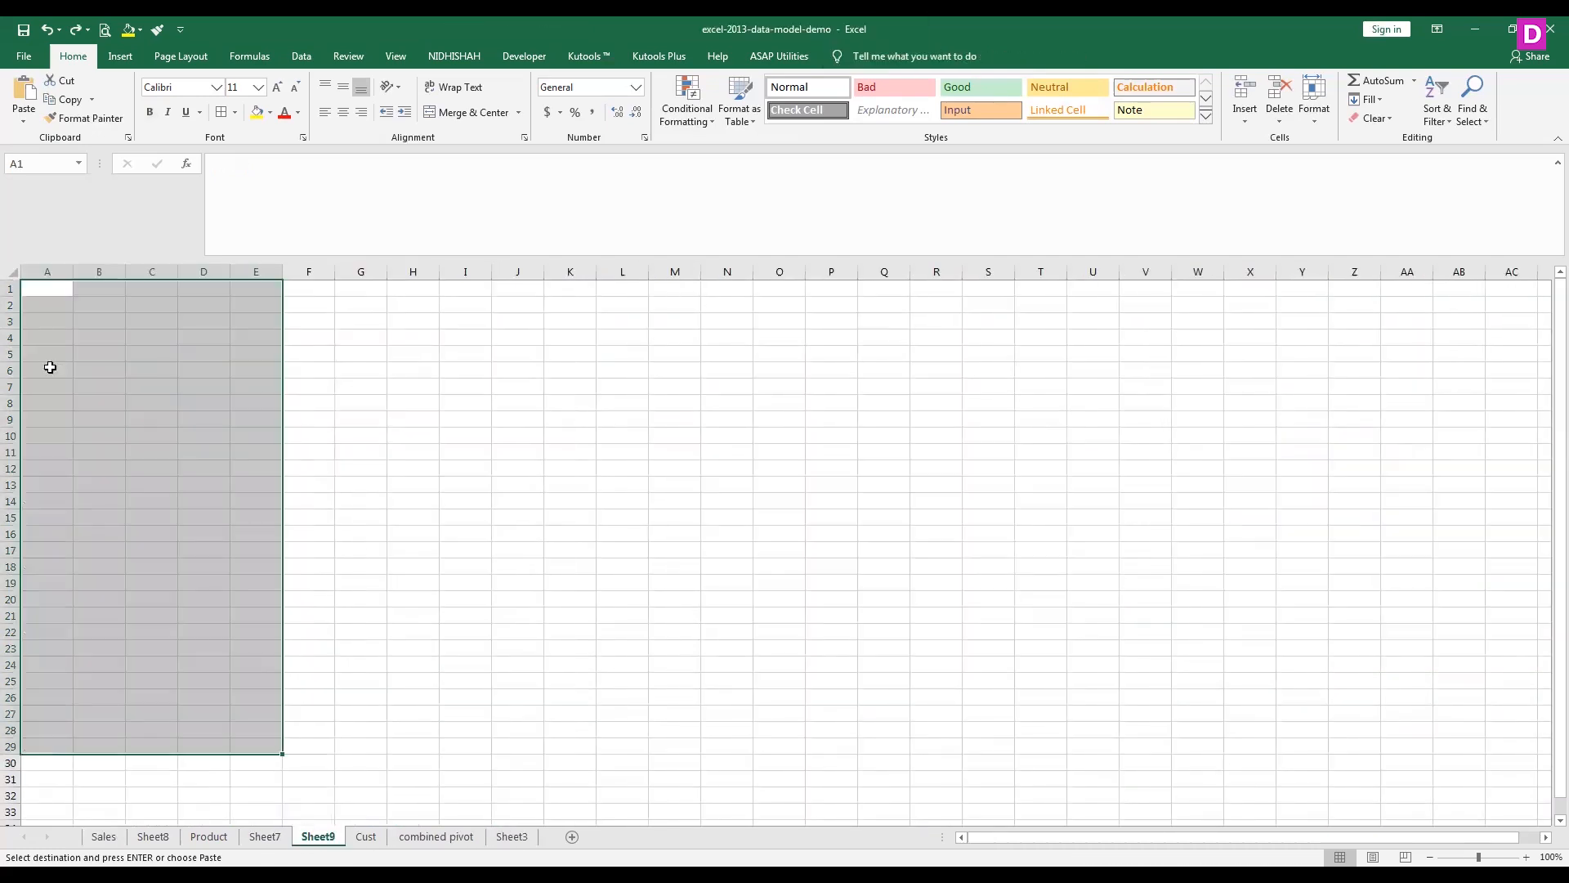
left_click(20, 123)
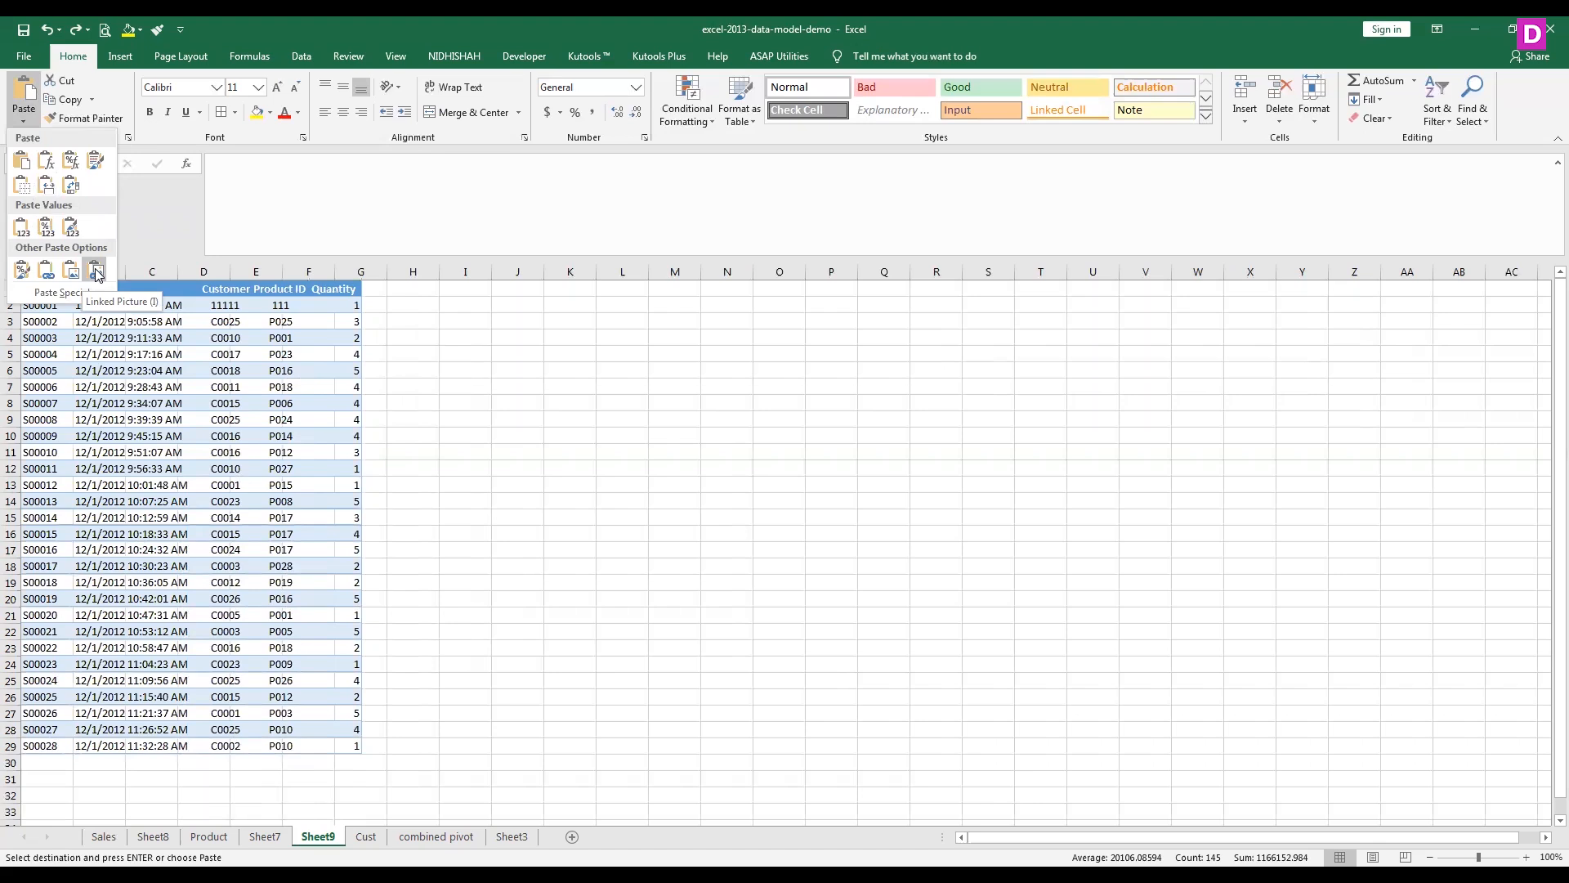
left_click(96, 274)
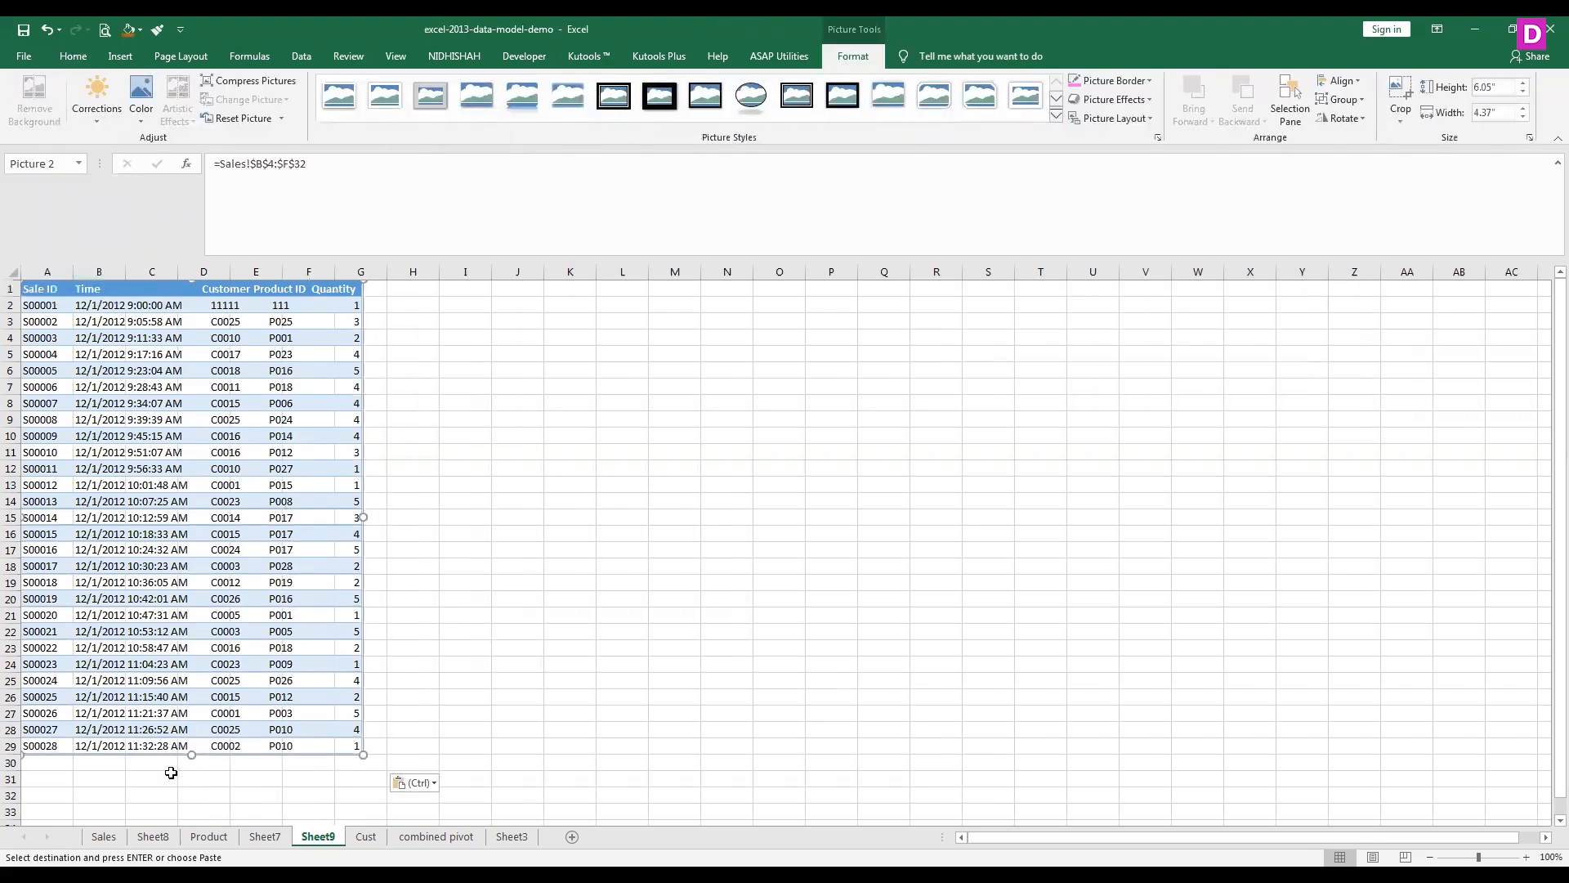
Step: Clear range B4:F32 on the Sales sheet, check the linked picture on Sheet9, and undo the clearing and the picture paste
left_click(104, 836)
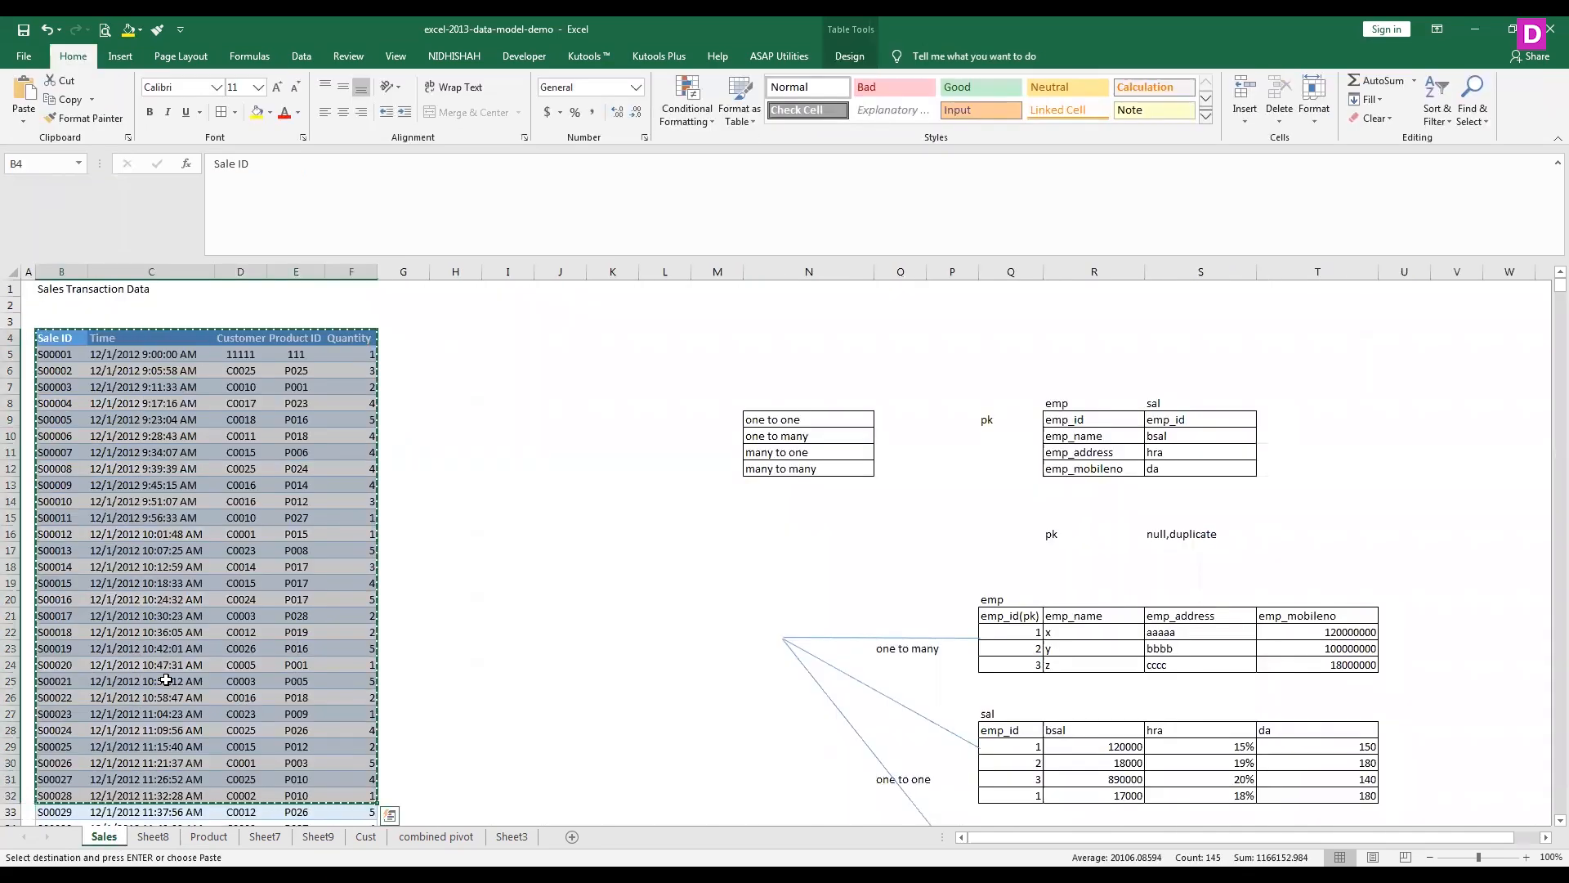
key("Delete")
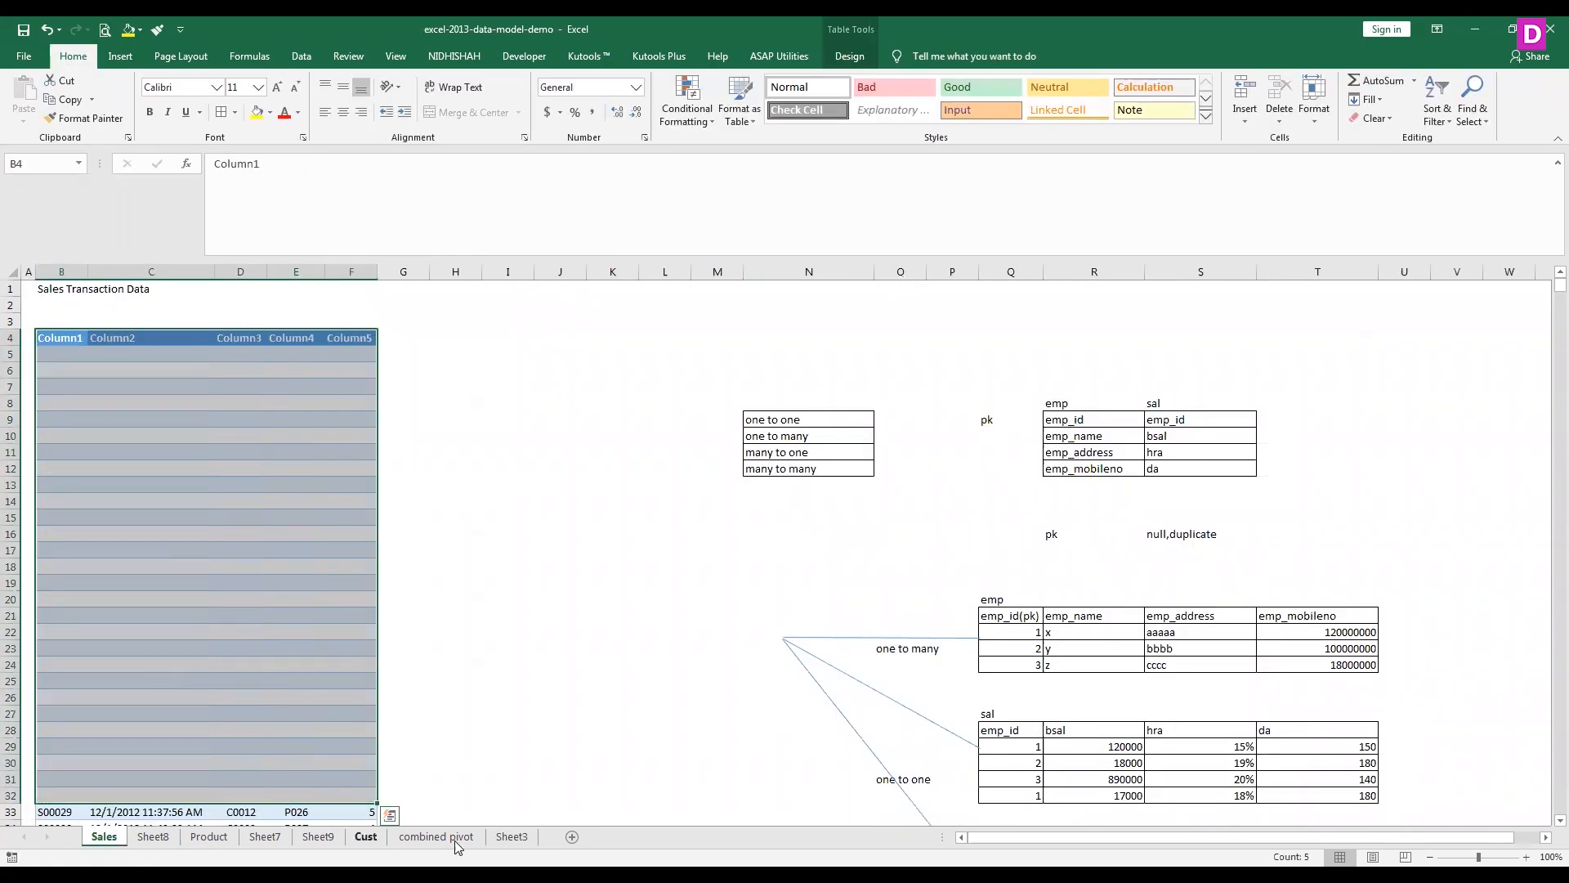
left_click(318, 837)
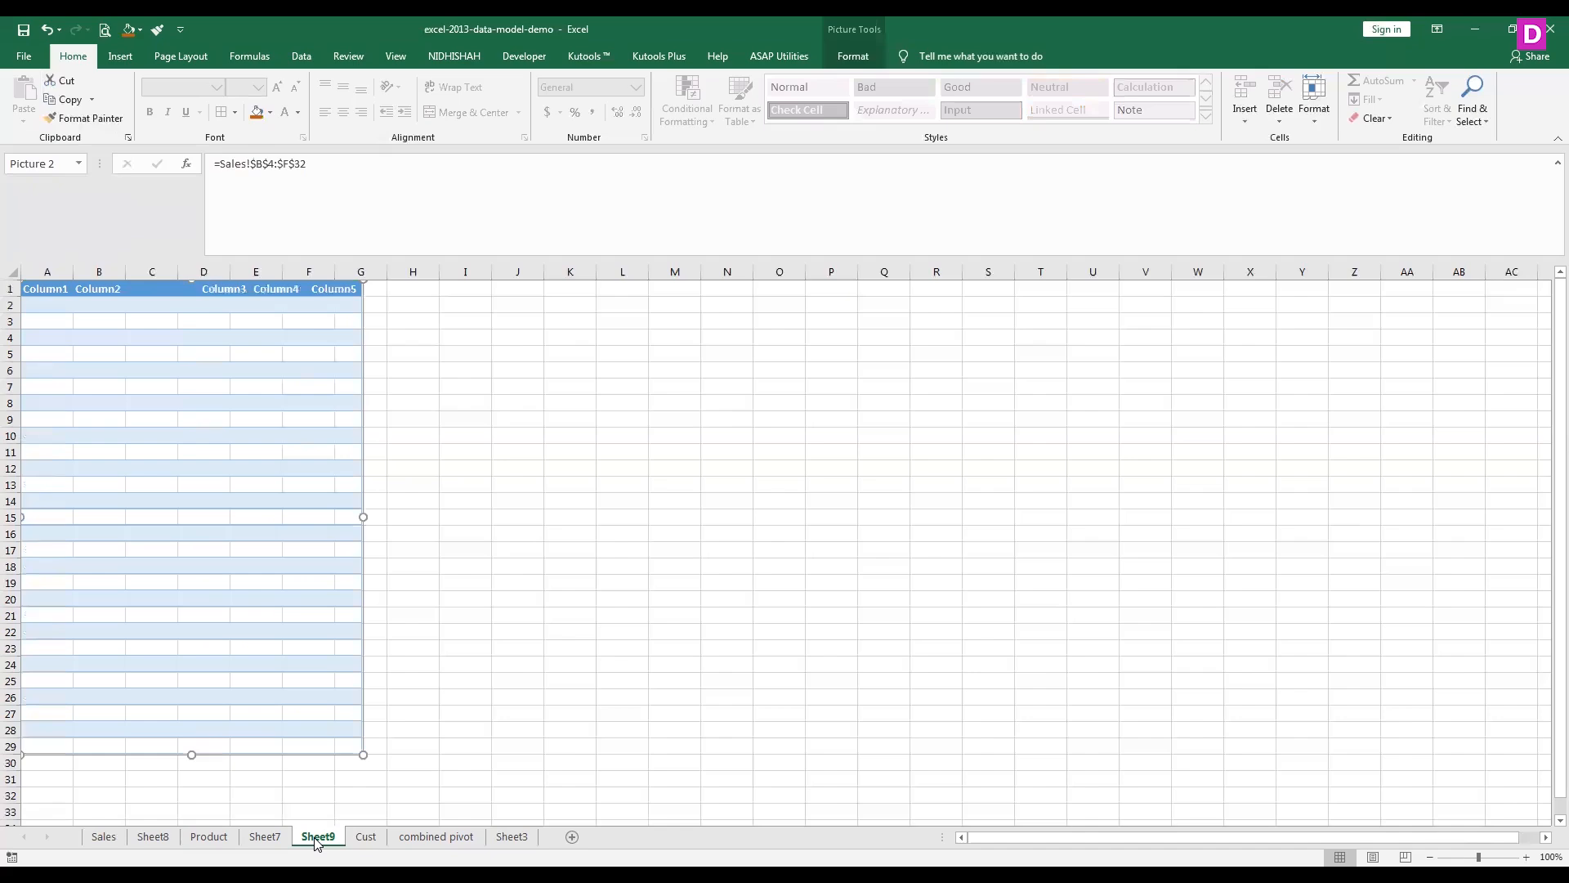
key("ctrl+z")
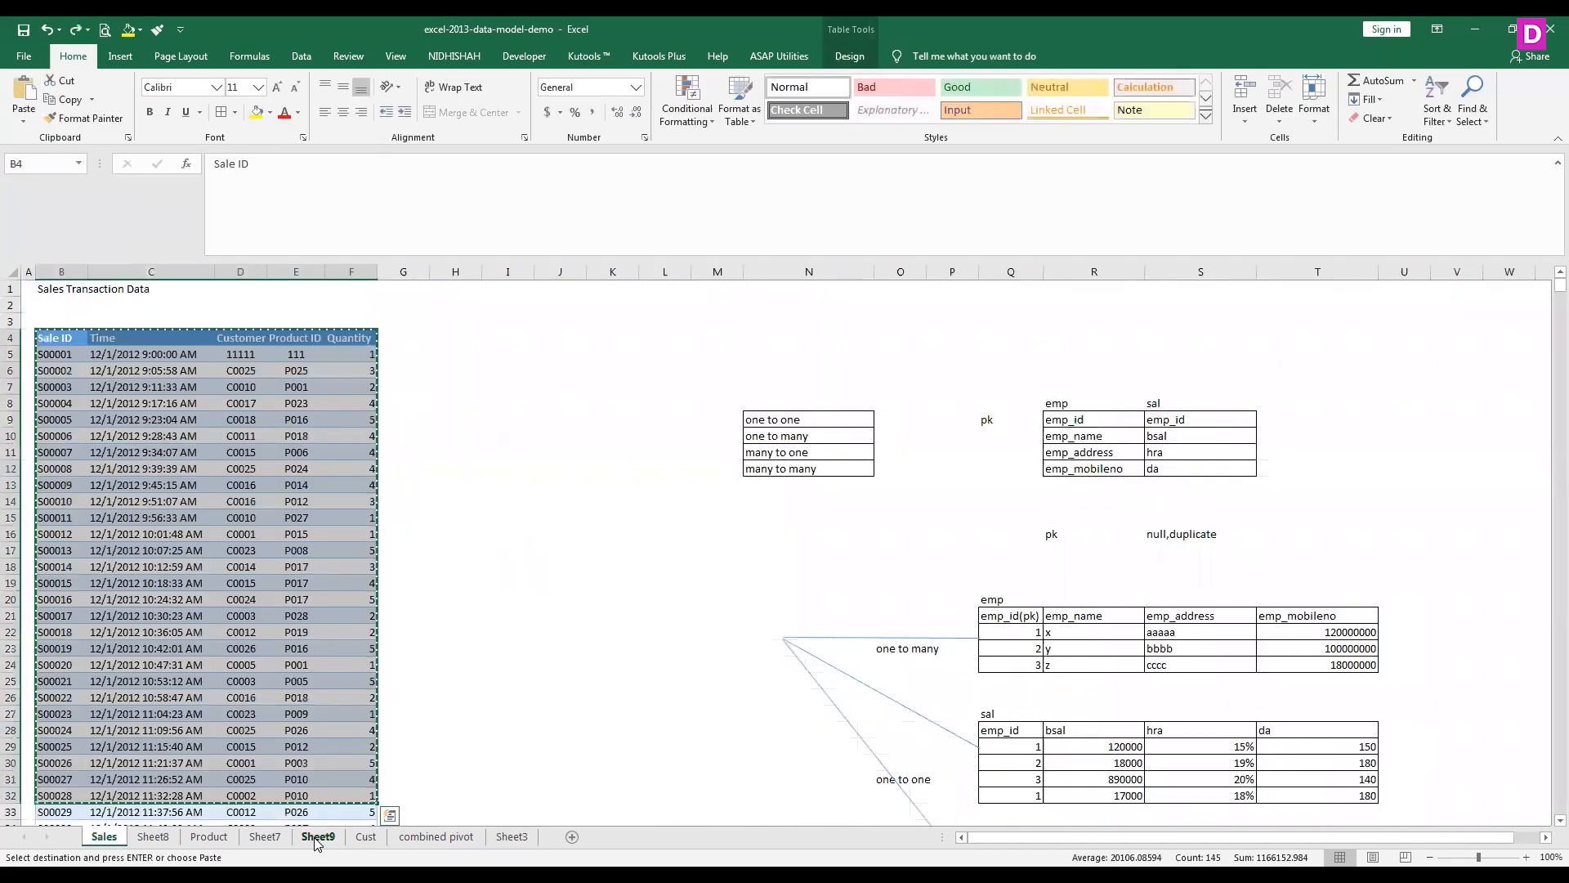
left_click(318, 837)
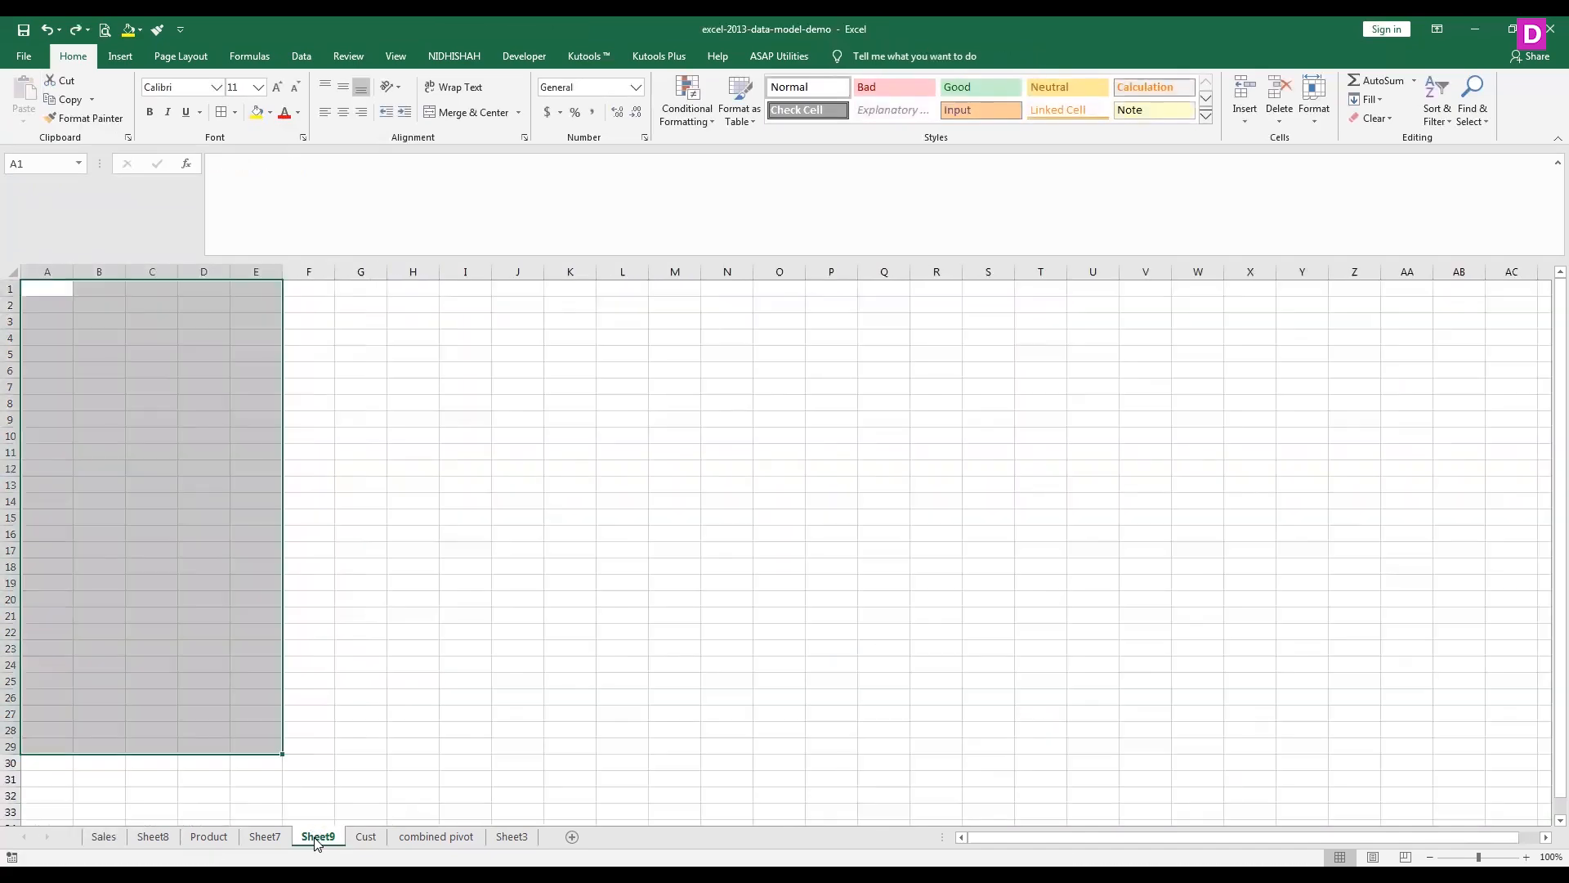
left_click(104, 837)
left_click(264, 521)
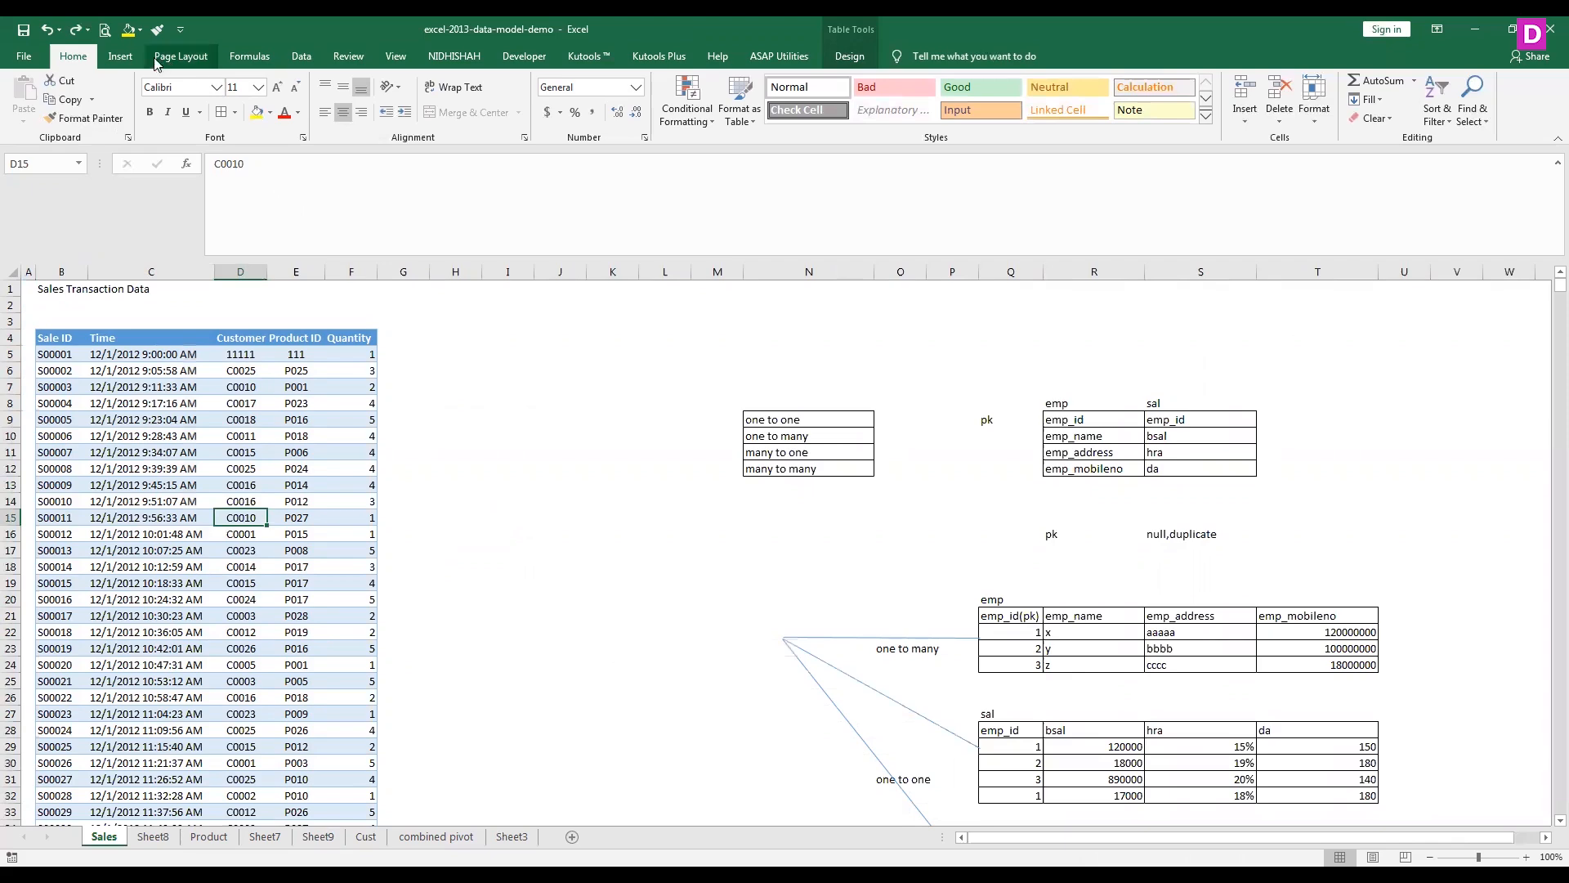
left_click(120, 56)
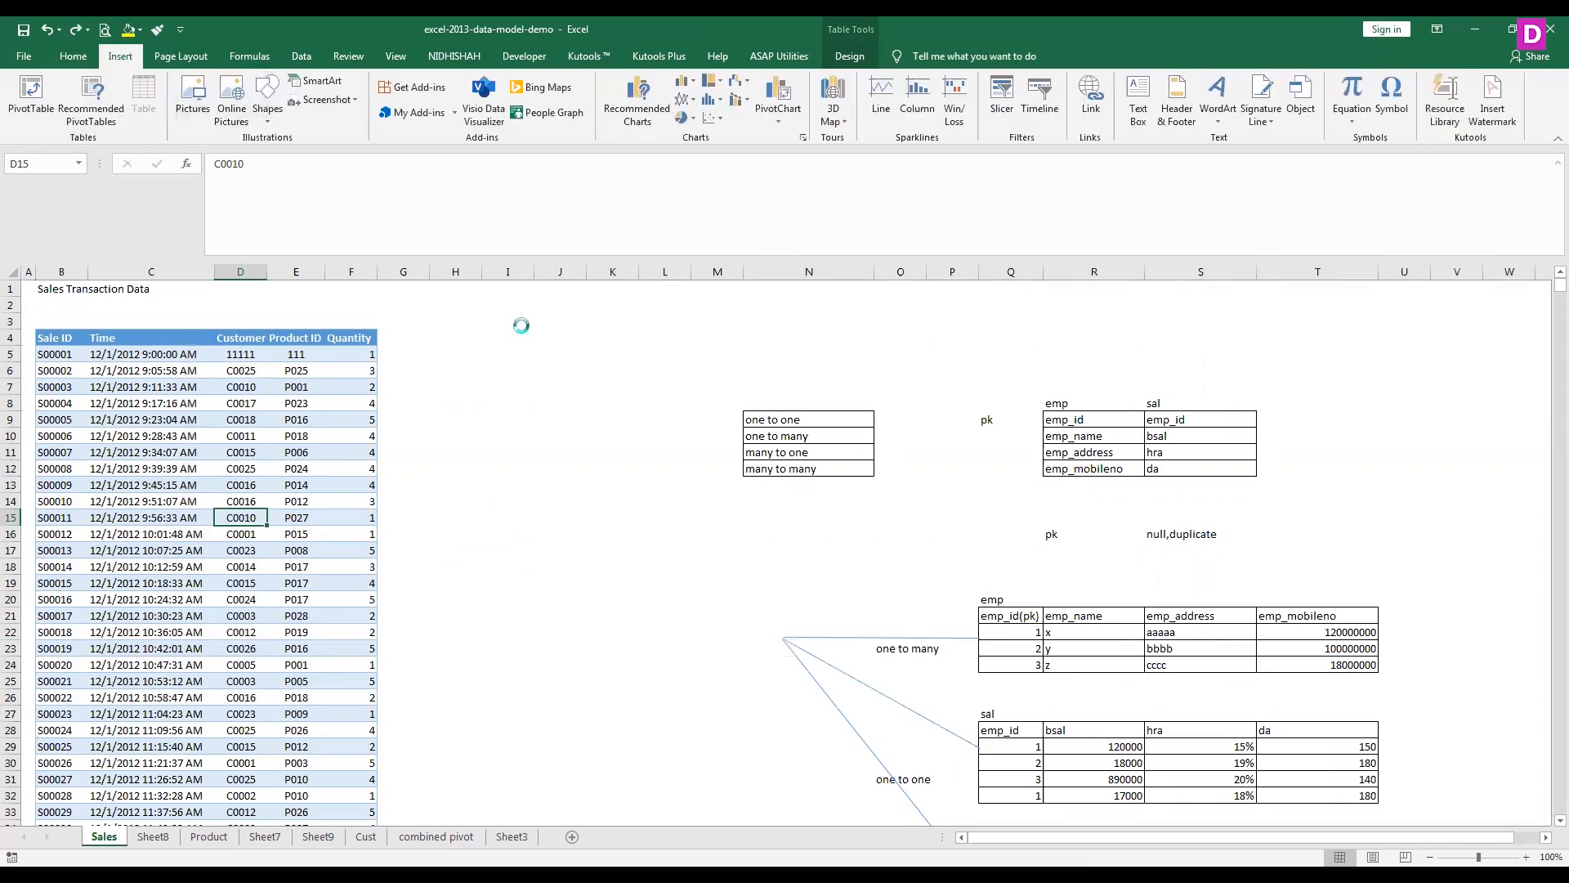
double_click(300, 202)
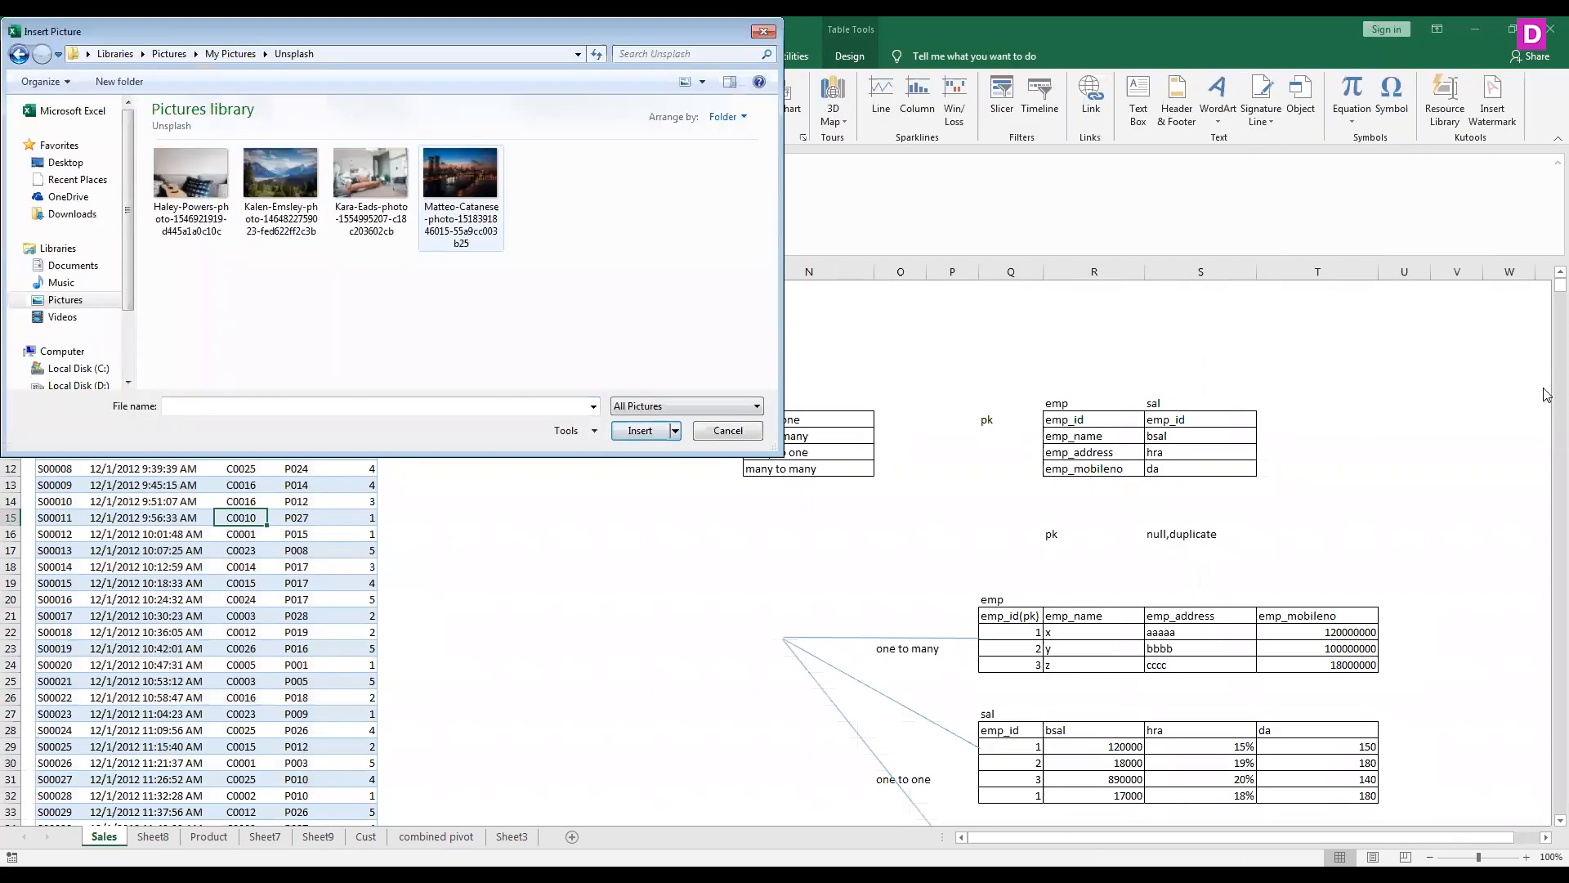
left_click(740, 431)
left_click(525, 838)
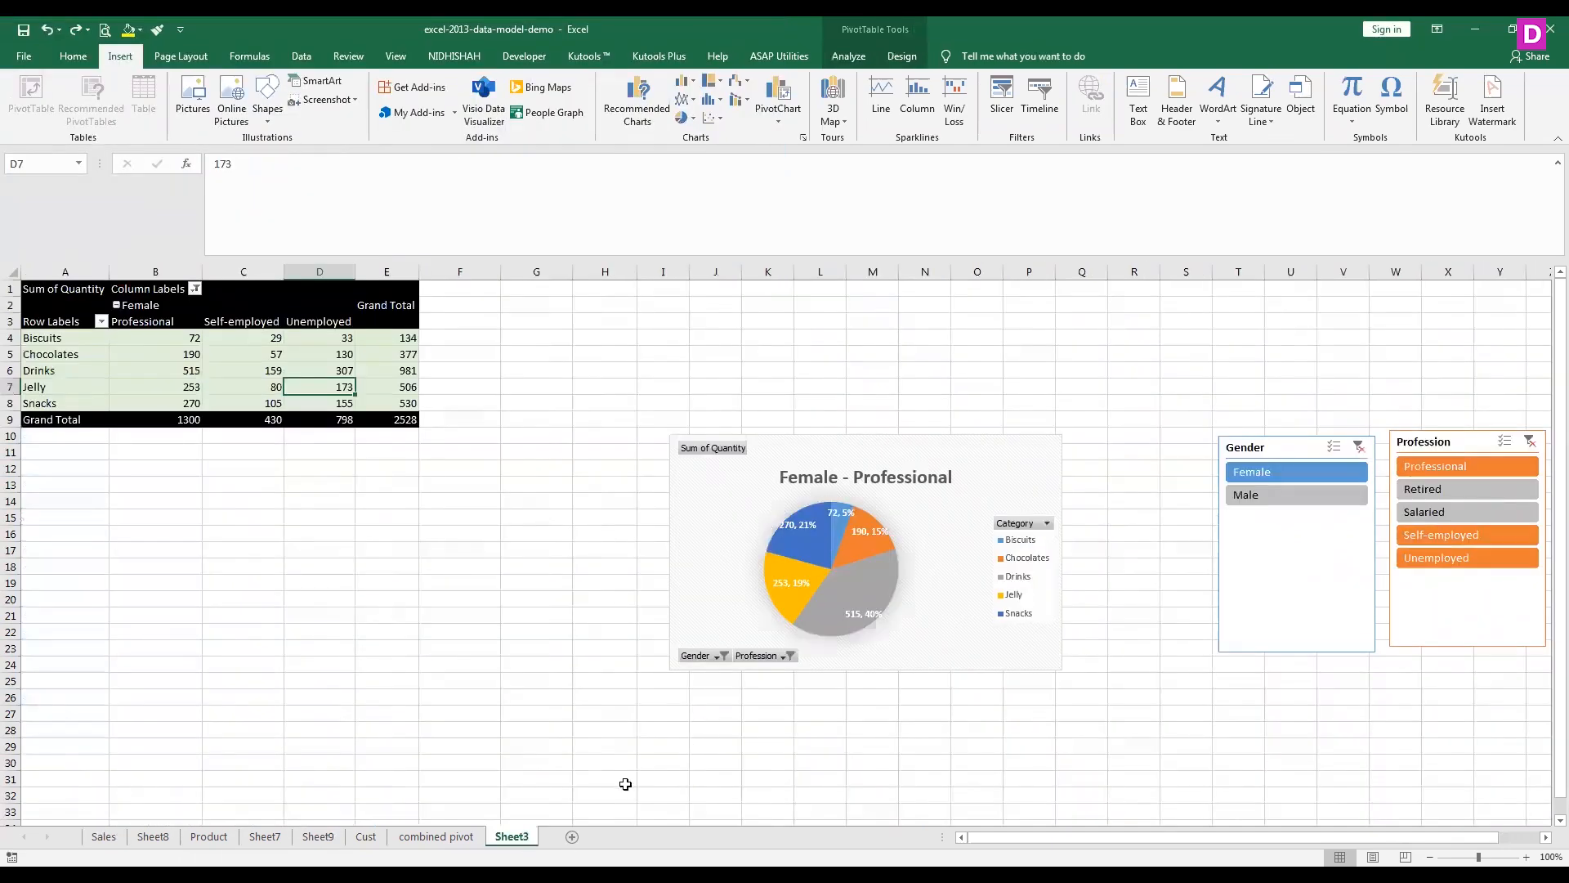
Step: Insert the mountain landscape picture from the Unsplash folder at cell A4 of Sheet9
left_click(319, 837)
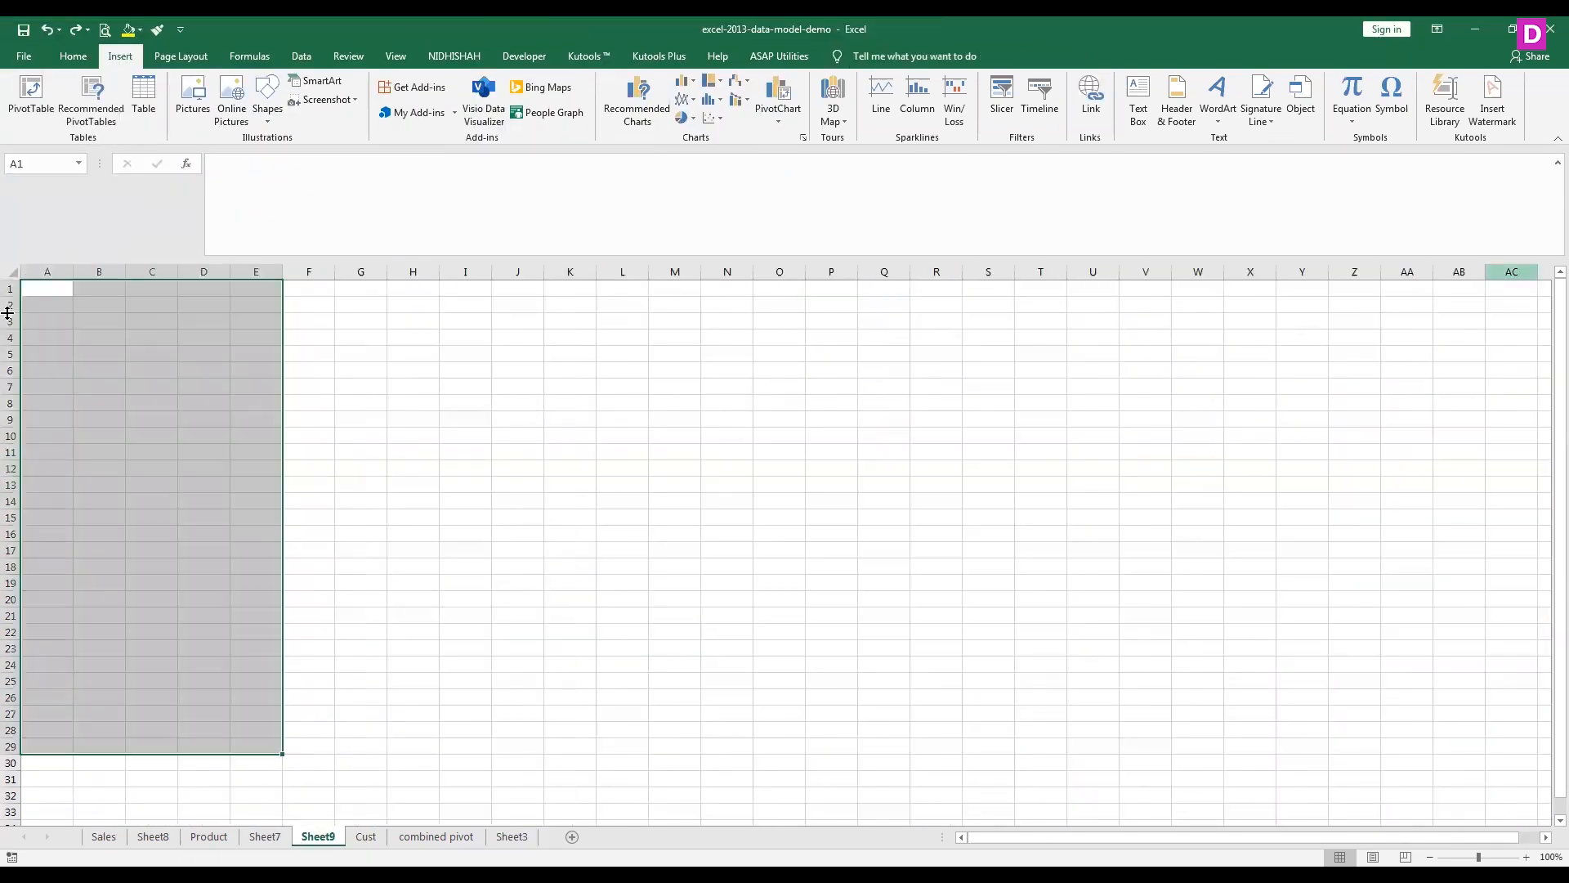
left_click(189, 102)
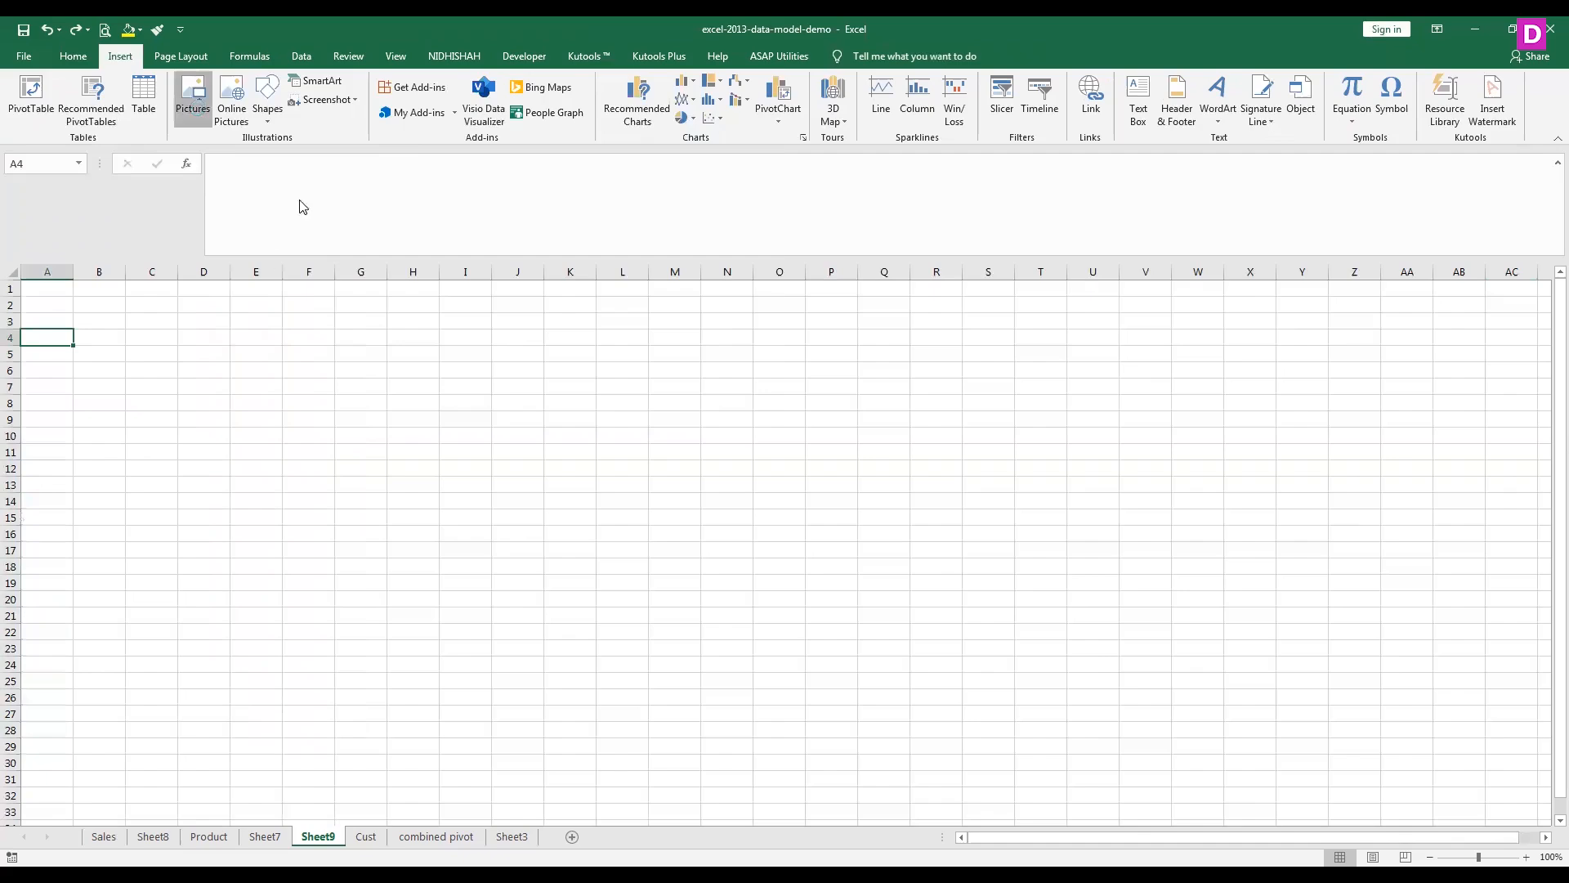
left_click(642, 431)
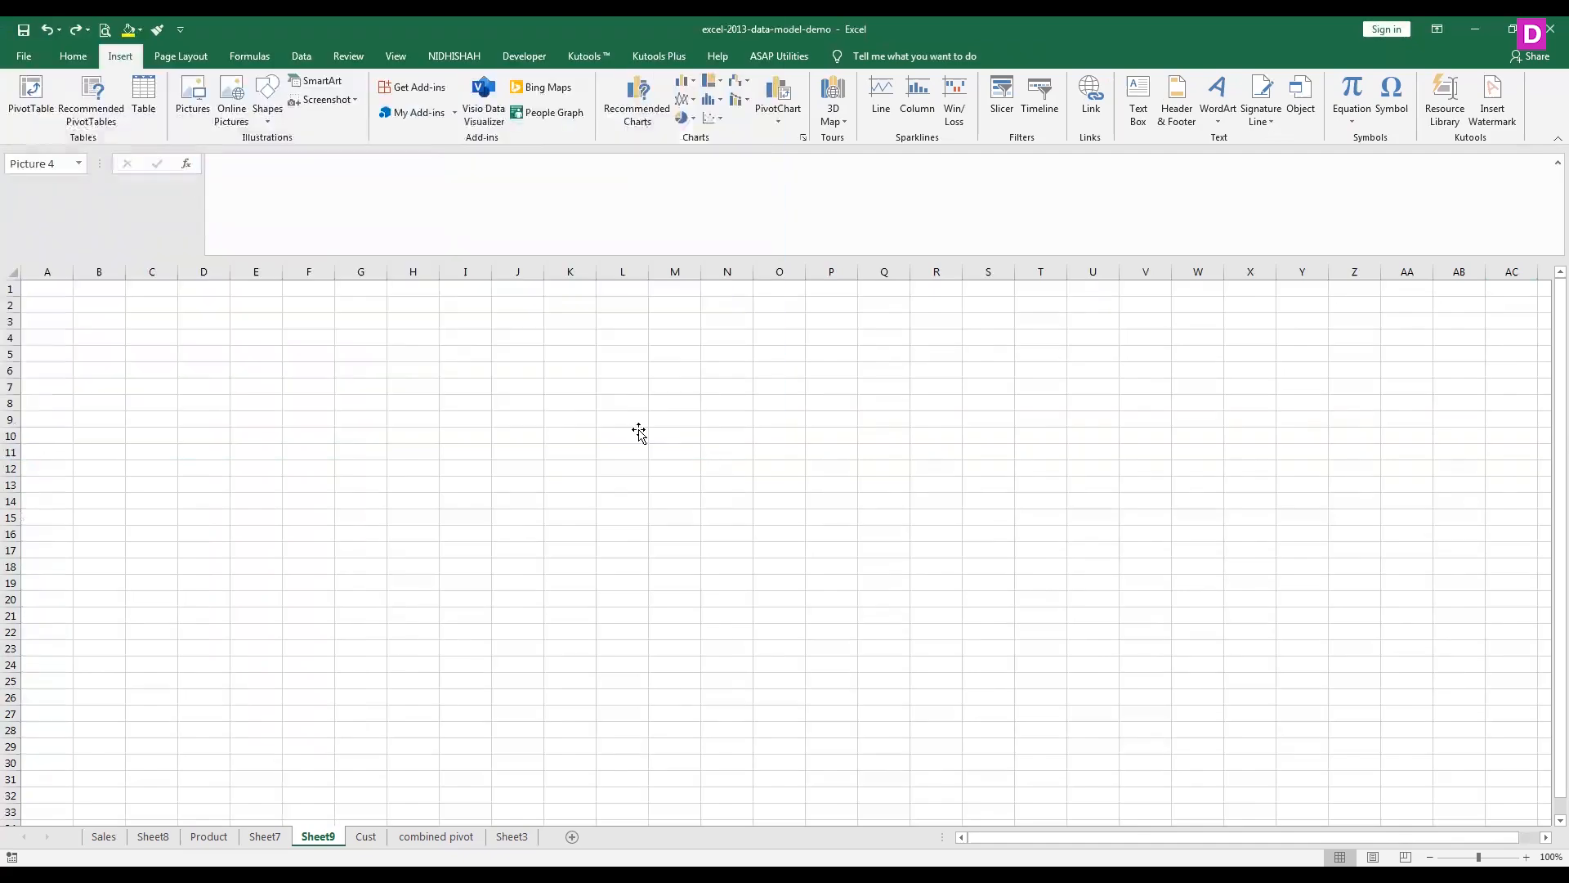
scroll(625, 622, "down", 5)
scroll(626, 623, "up", 4)
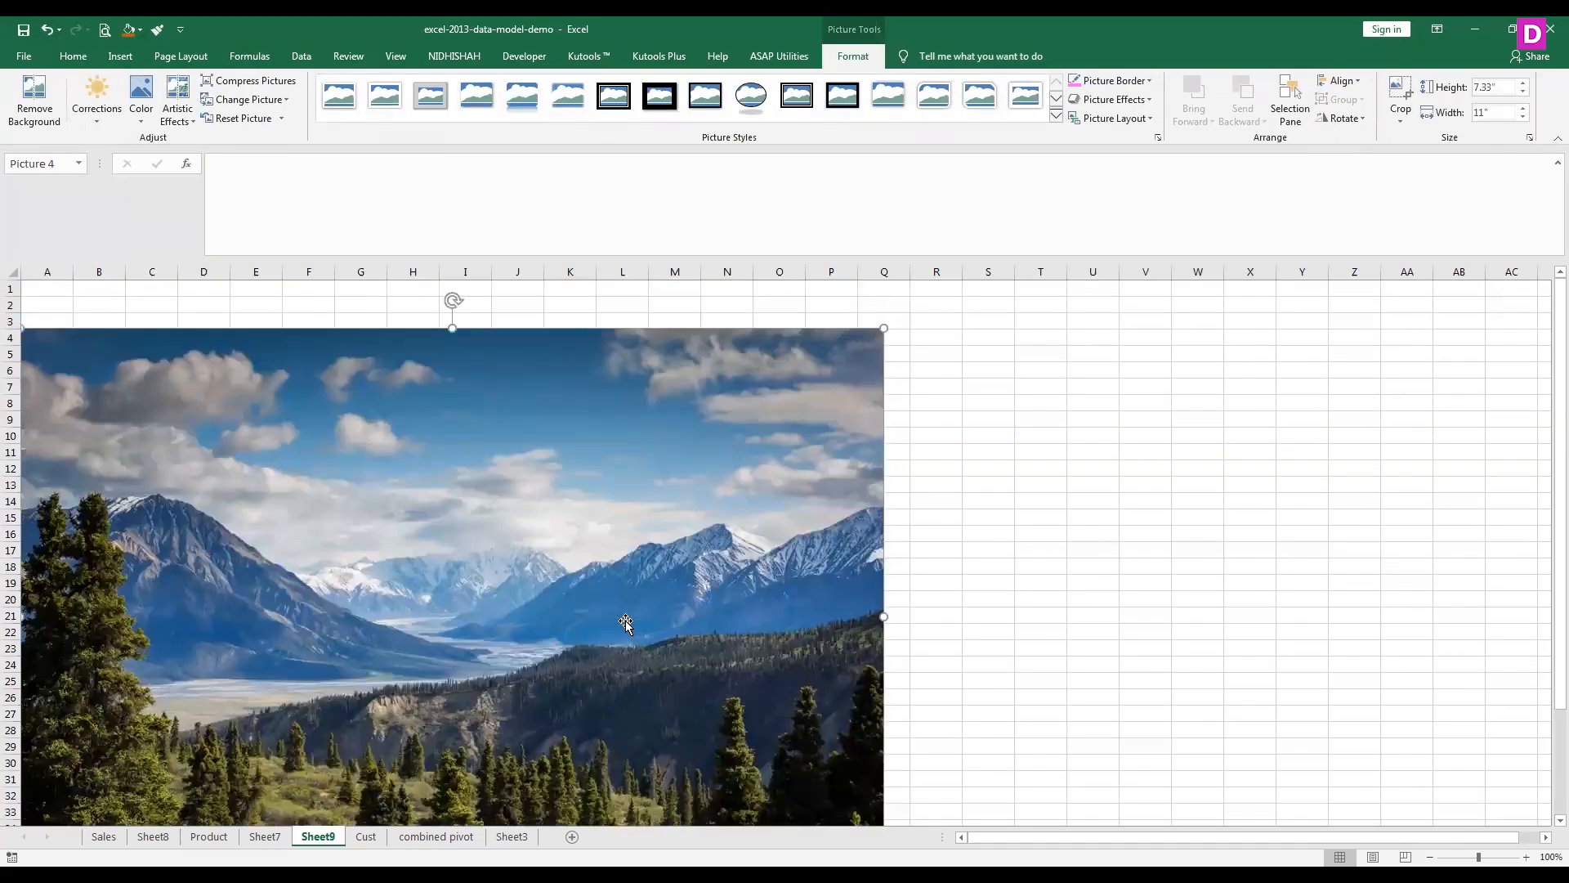
scroll(625, 623, "down", 1)
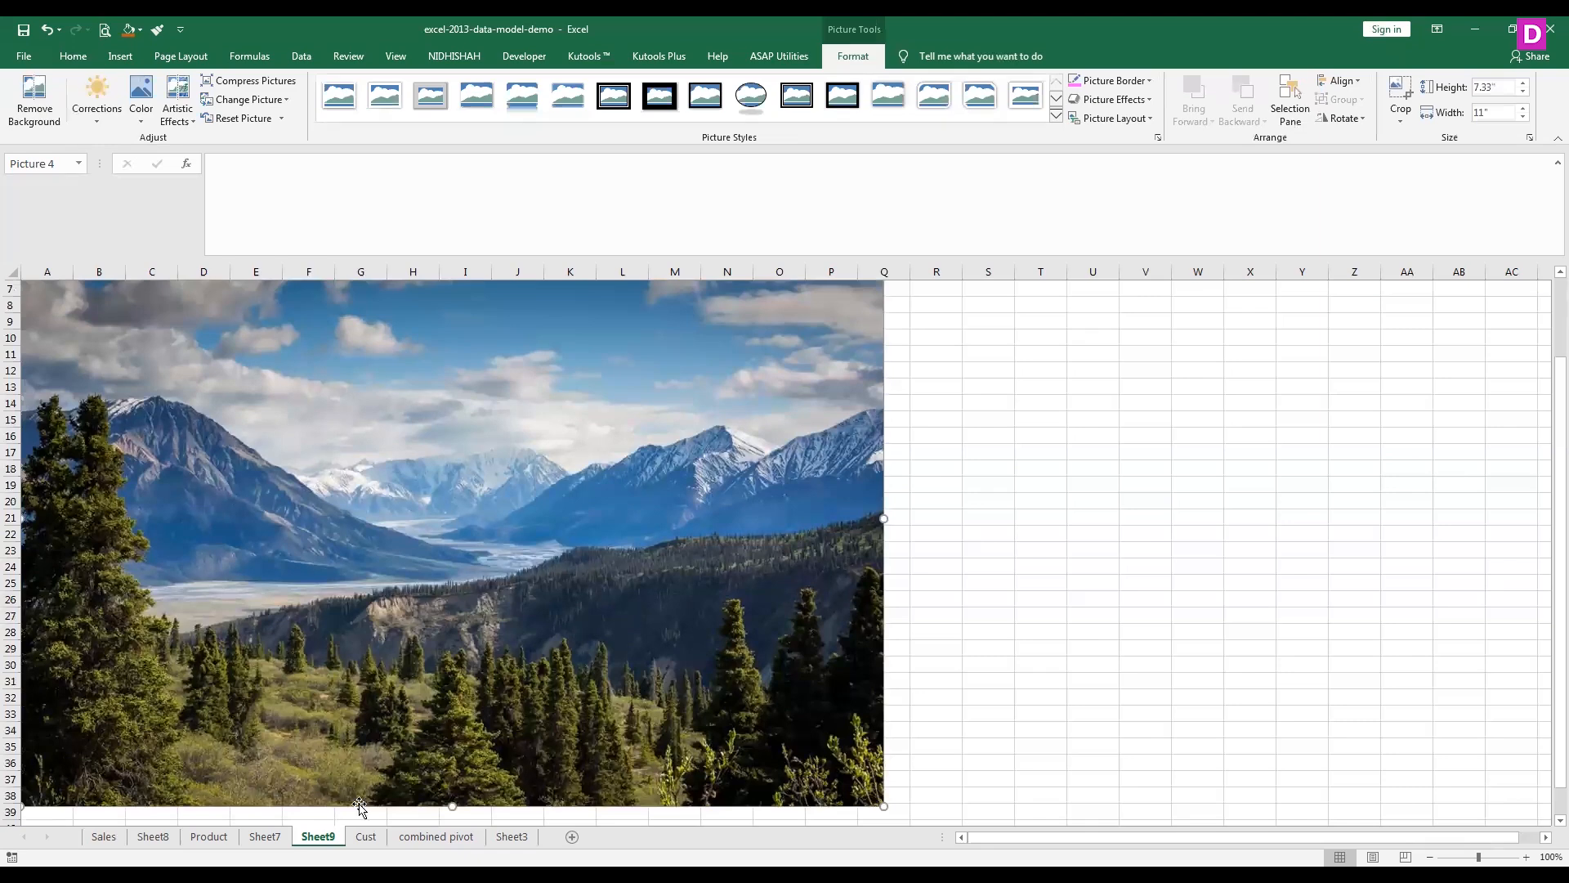
left_click(505, 838)
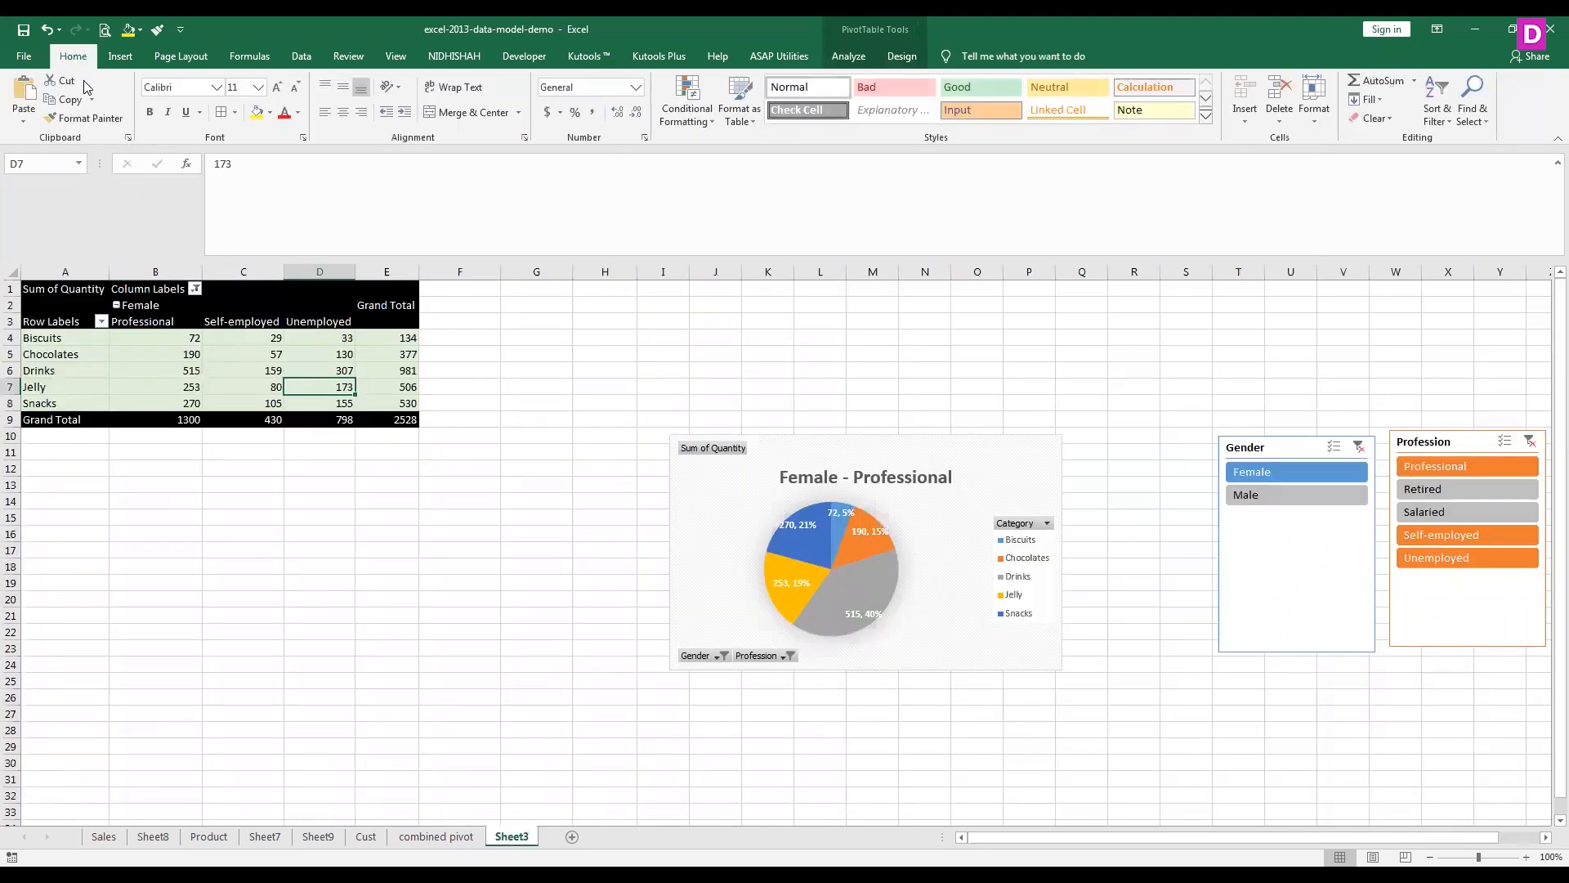
left_click(120, 59)
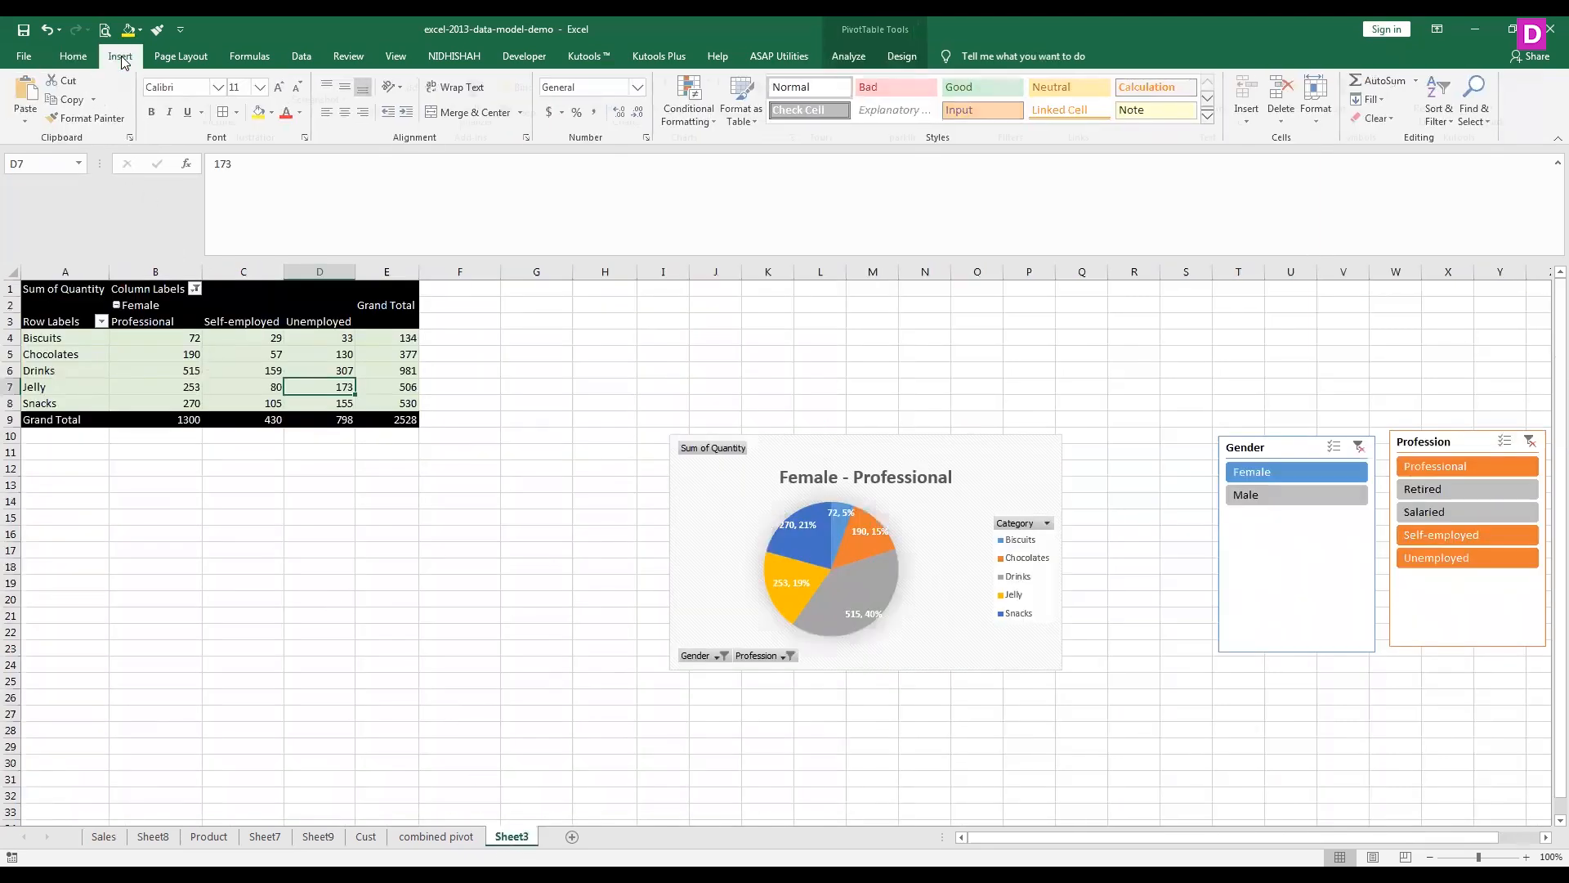
left_click(75, 59)
left_click(27, 121)
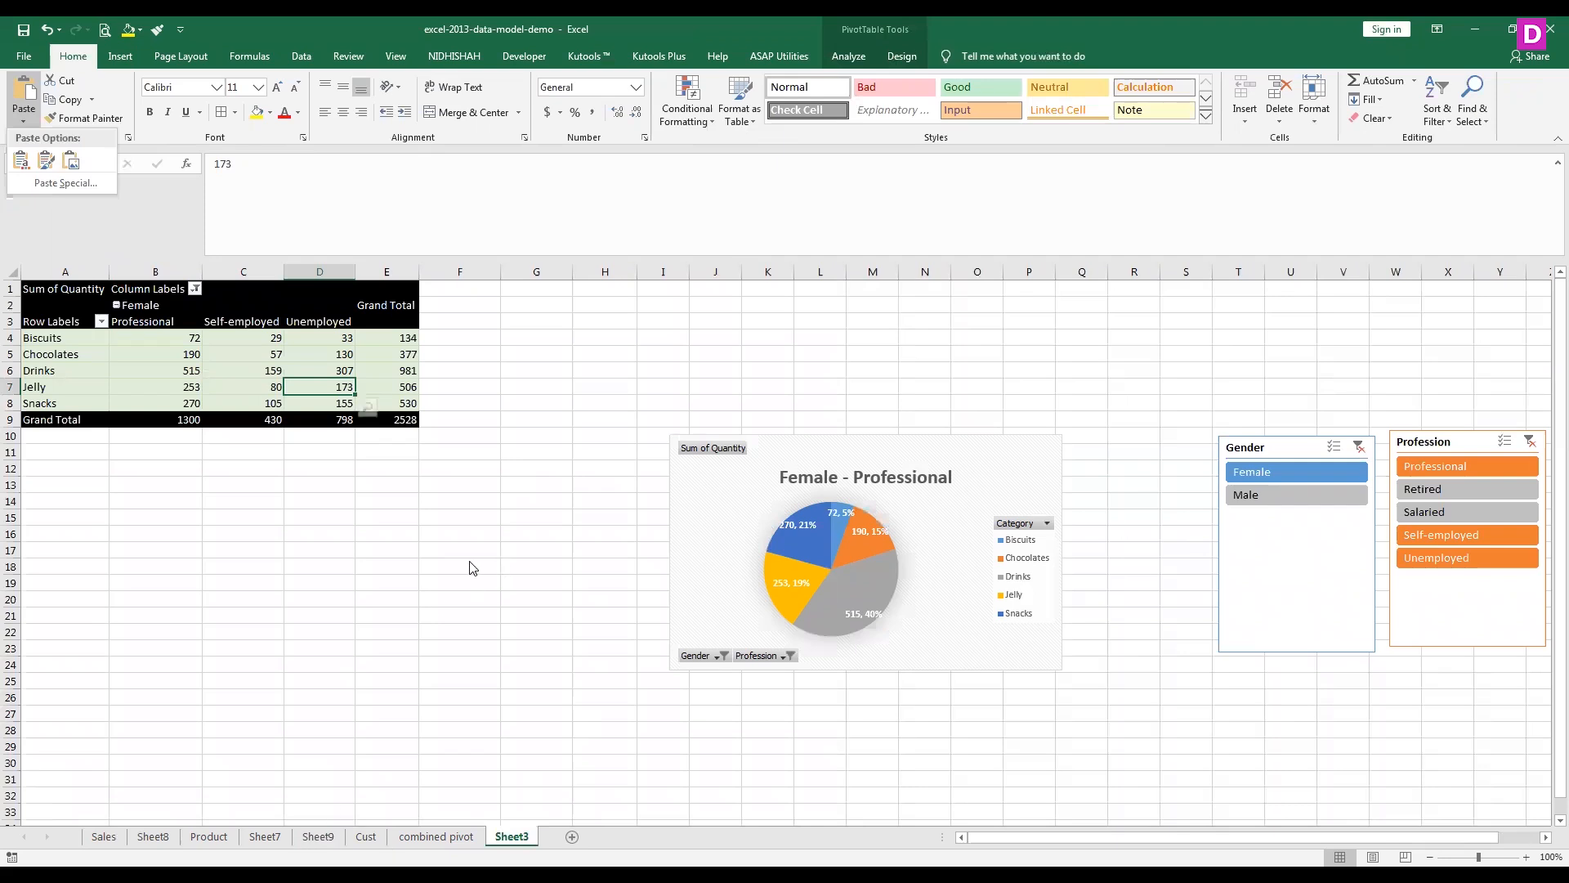
left_click(302, 500)
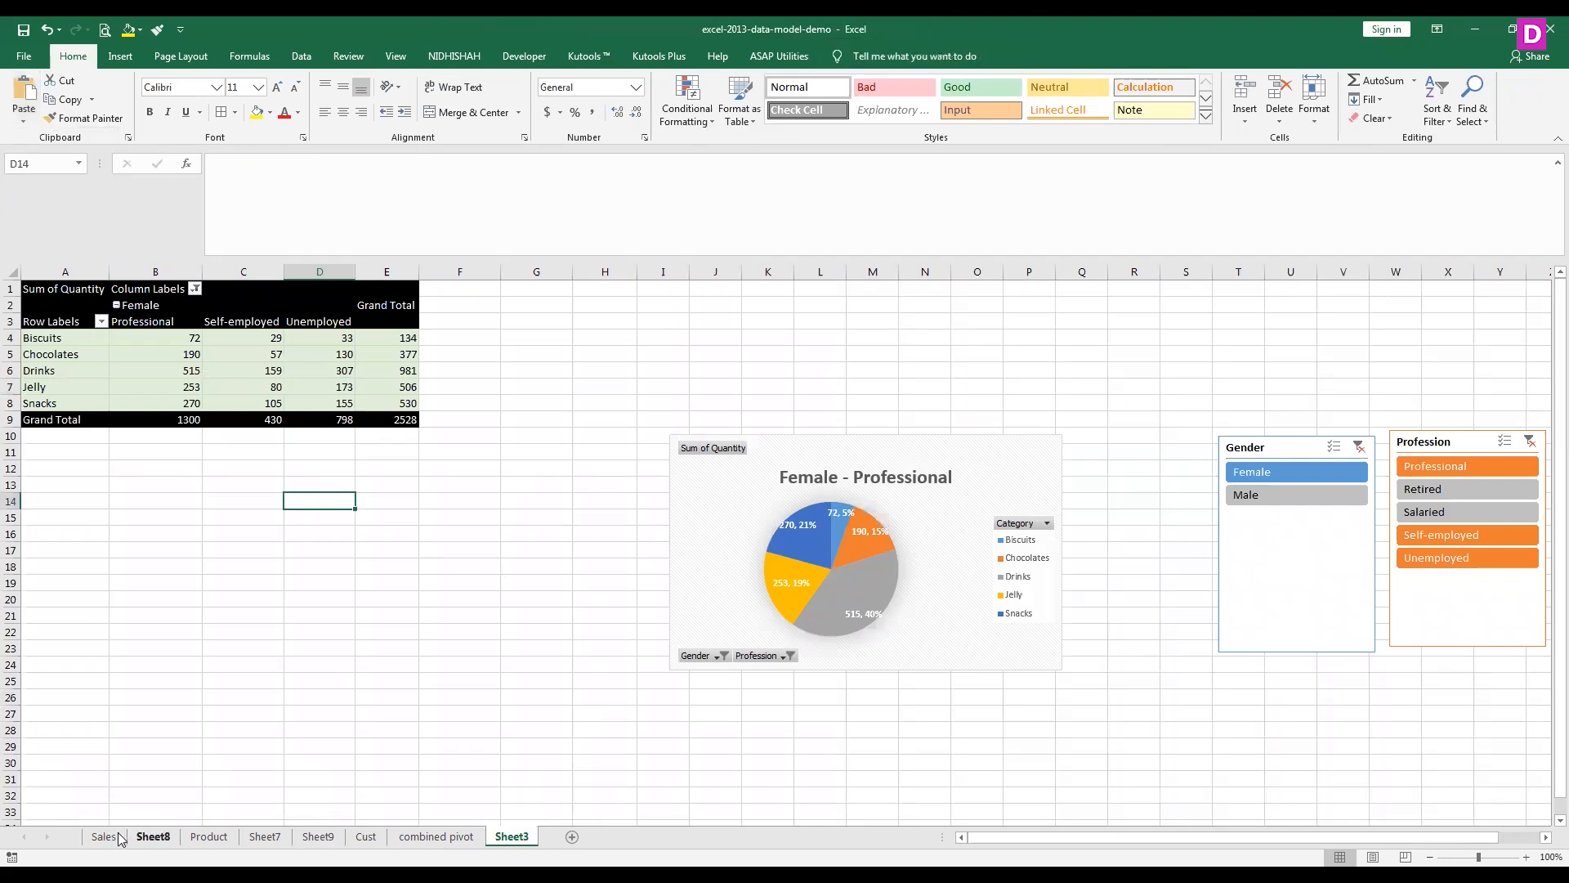
Step: Move the whole customer table on the Cust sheet so that it starts at cell K2
left_click(365, 836)
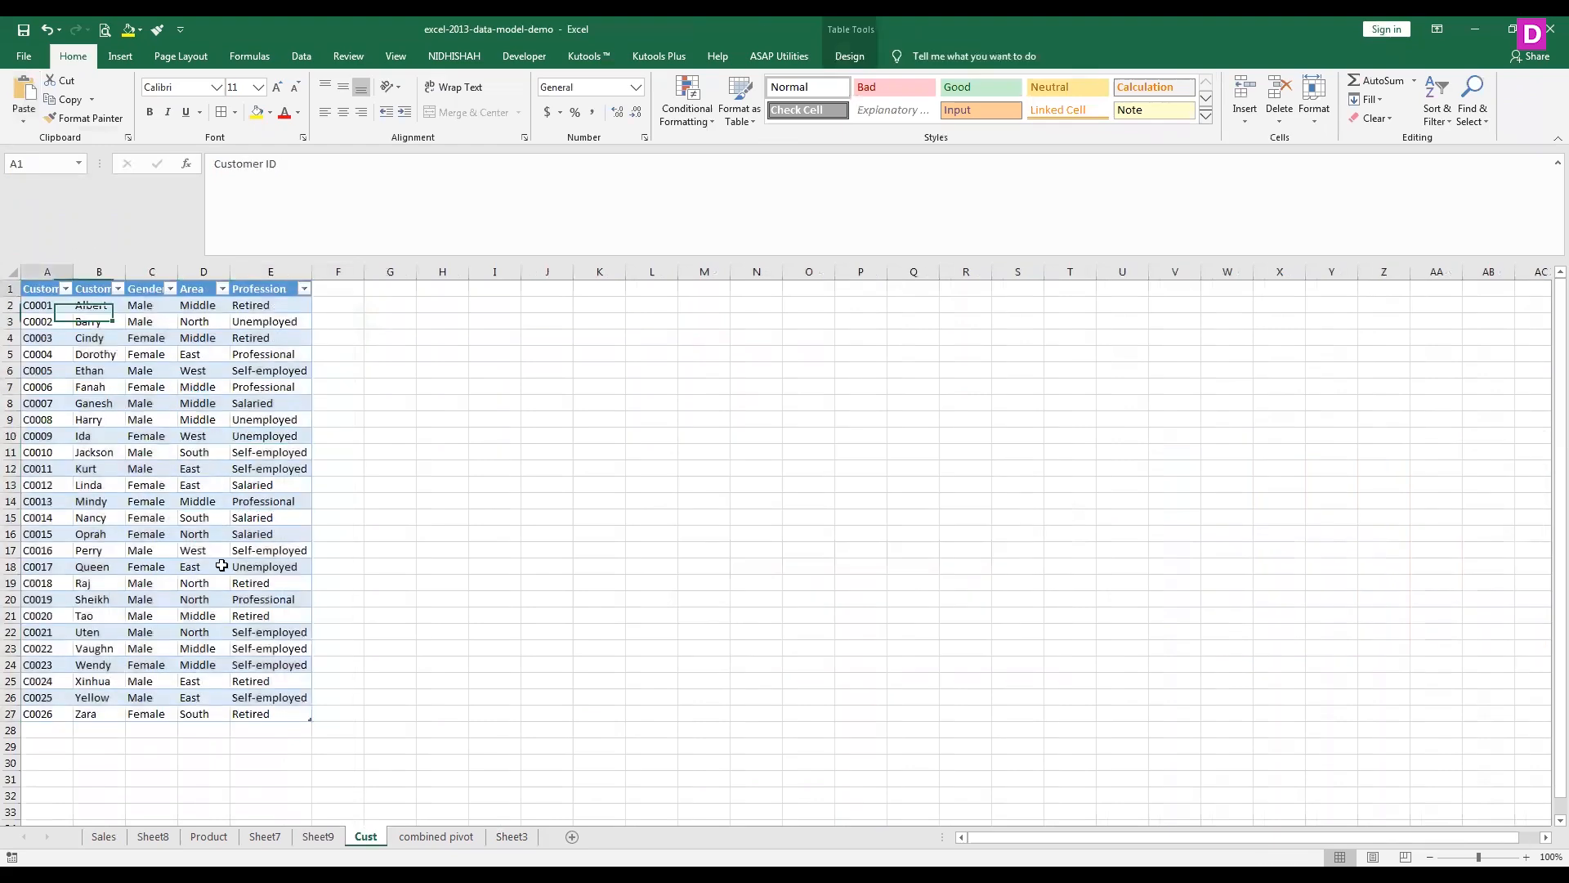
key("ctrl+a")
key("ctrl+c")
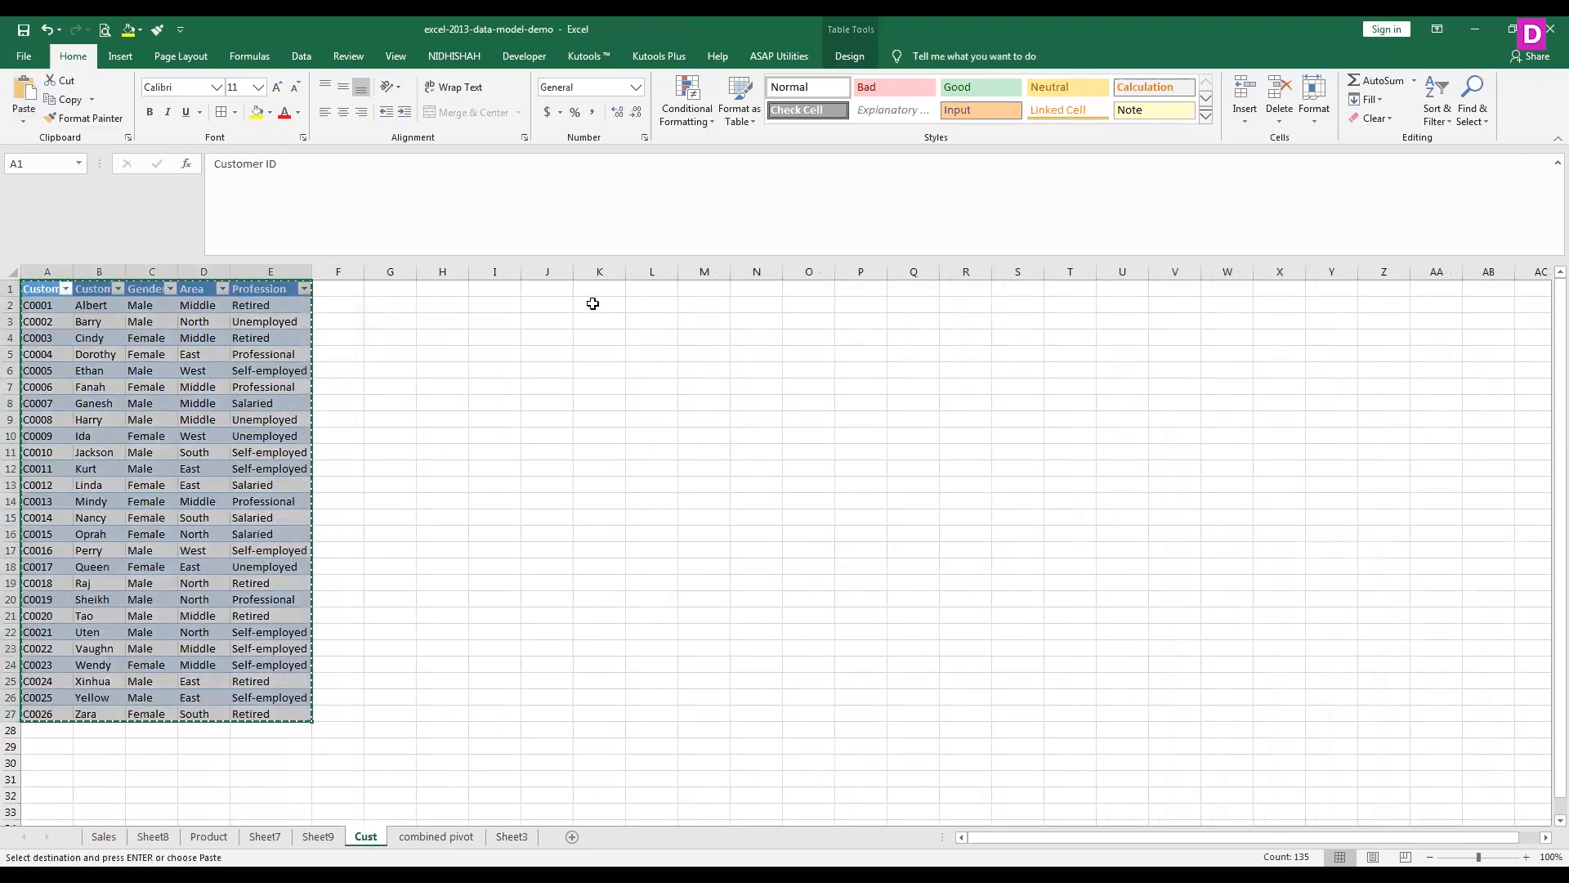
left_click(592, 303)
key("Return")
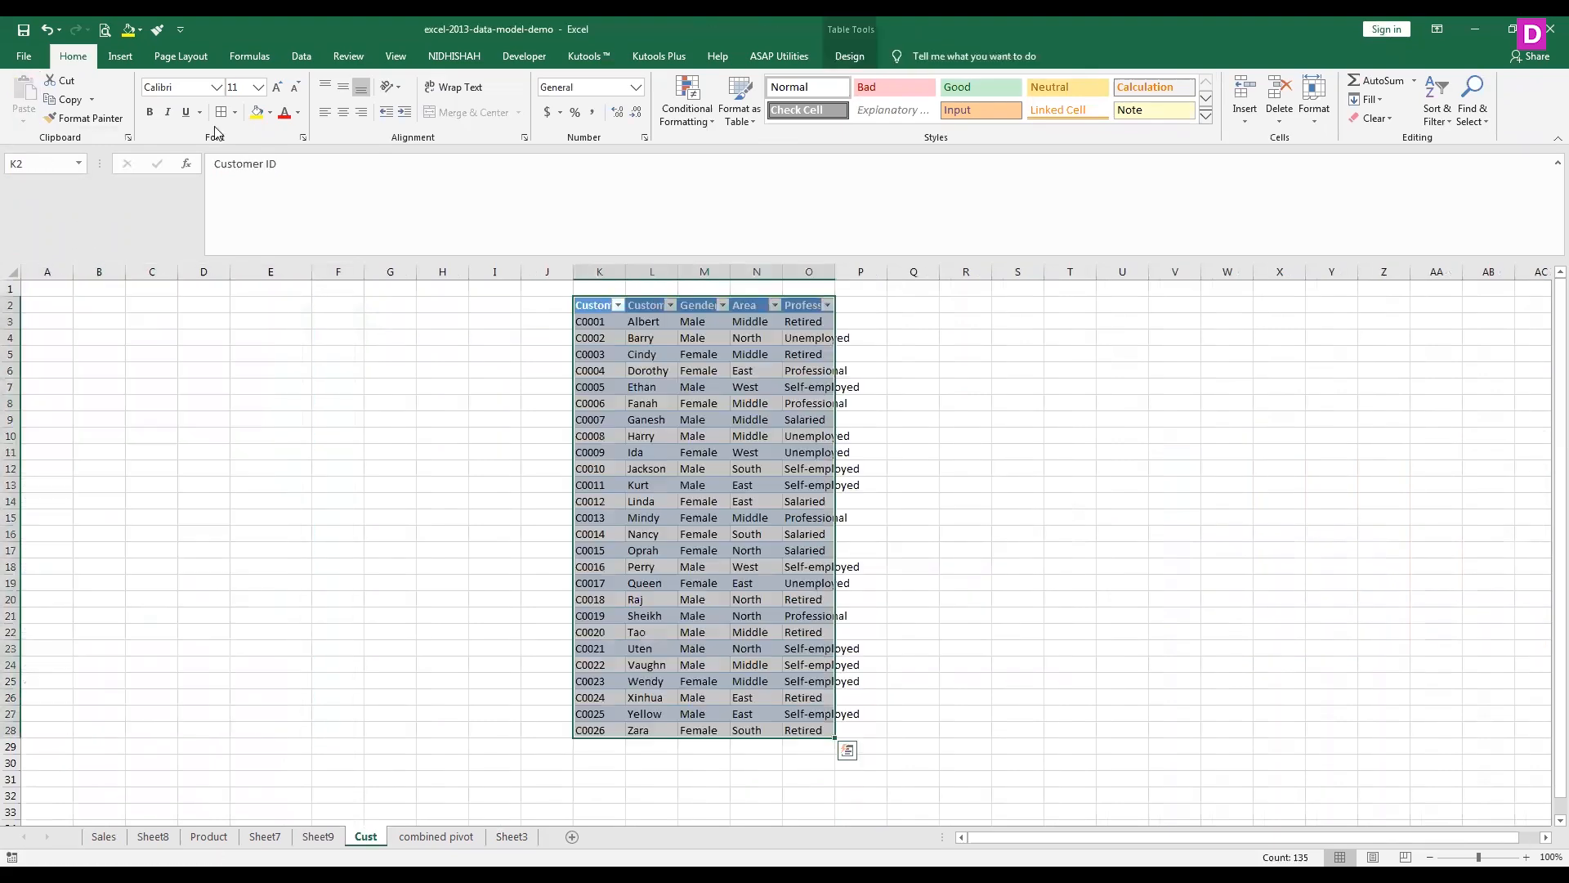
Step: Insert the night-time bridge picture from the Unsplash folder over the customer table on the Cust sheet
left_click(121, 55)
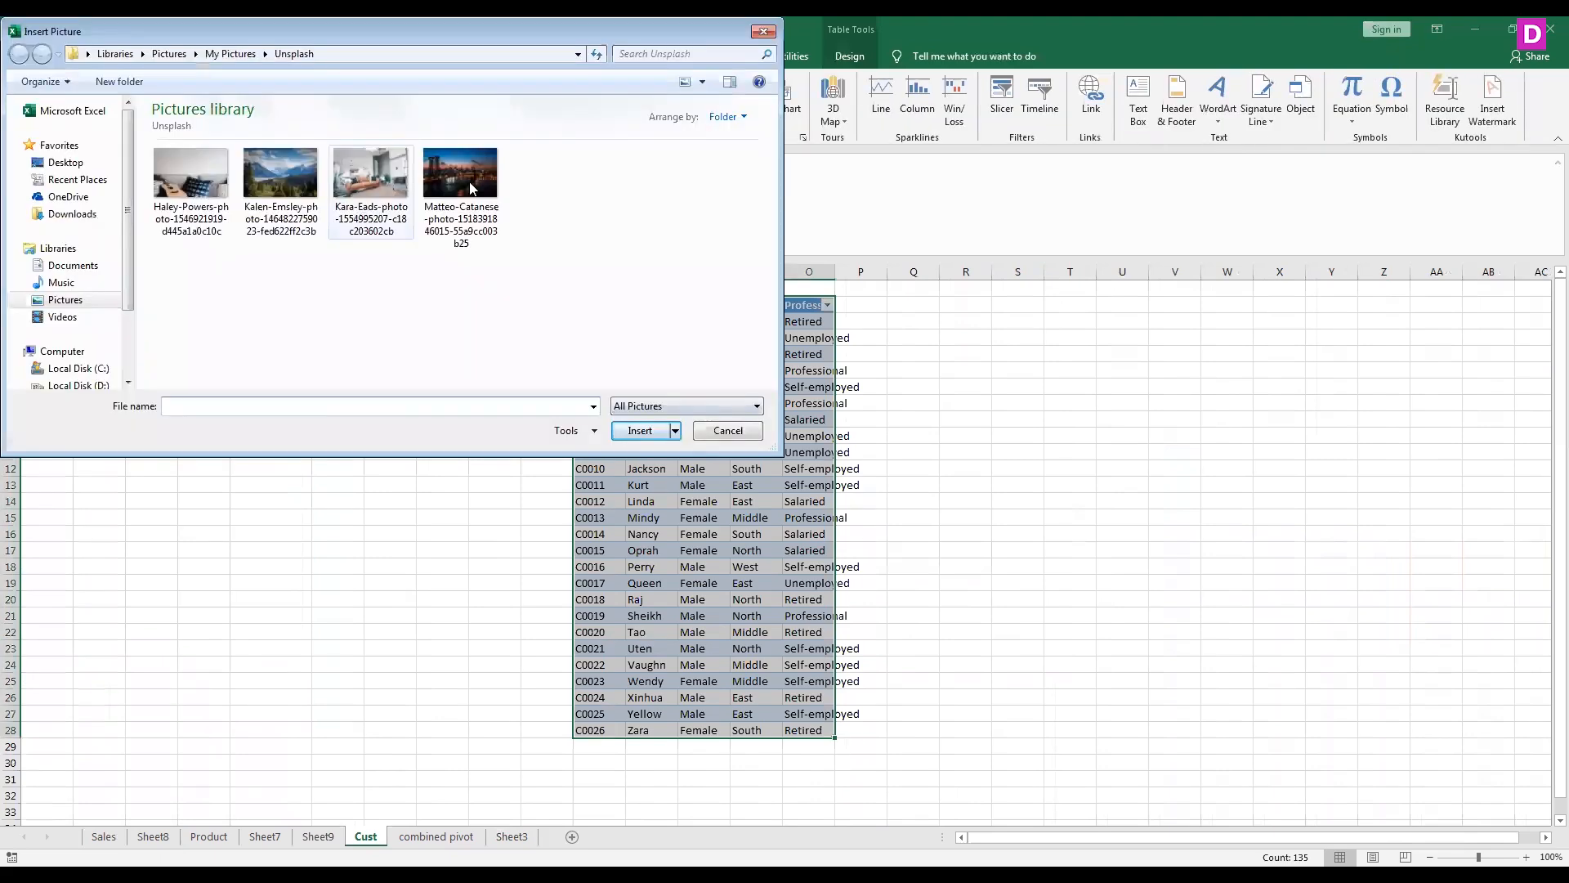
left_click(466, 180)
left_click(638, 432)
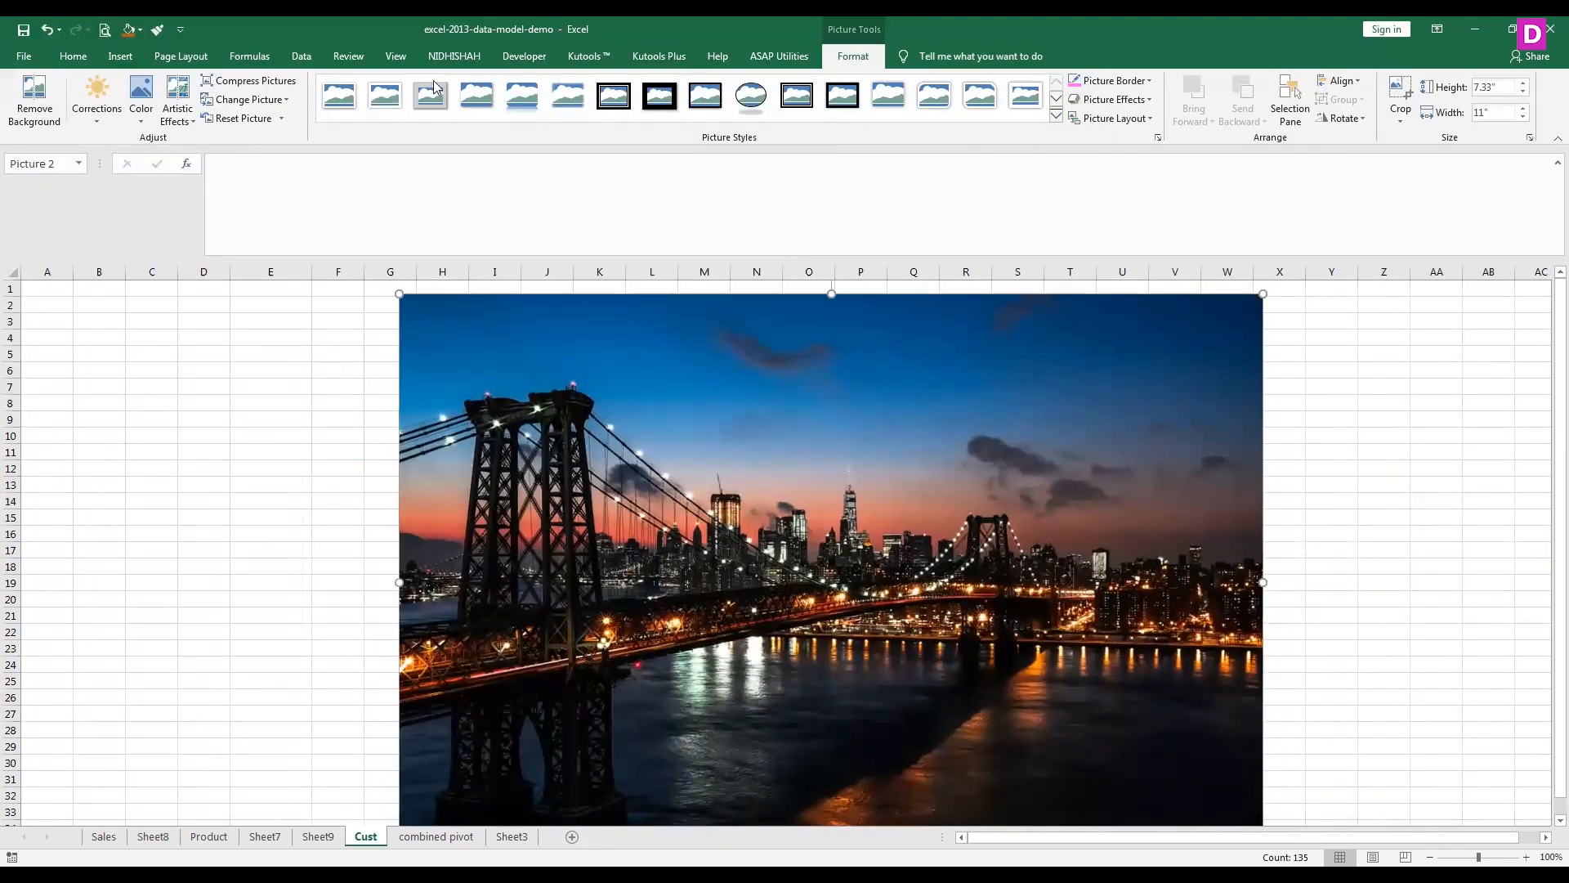
left_click(261, 57)
left_click(316, 61)
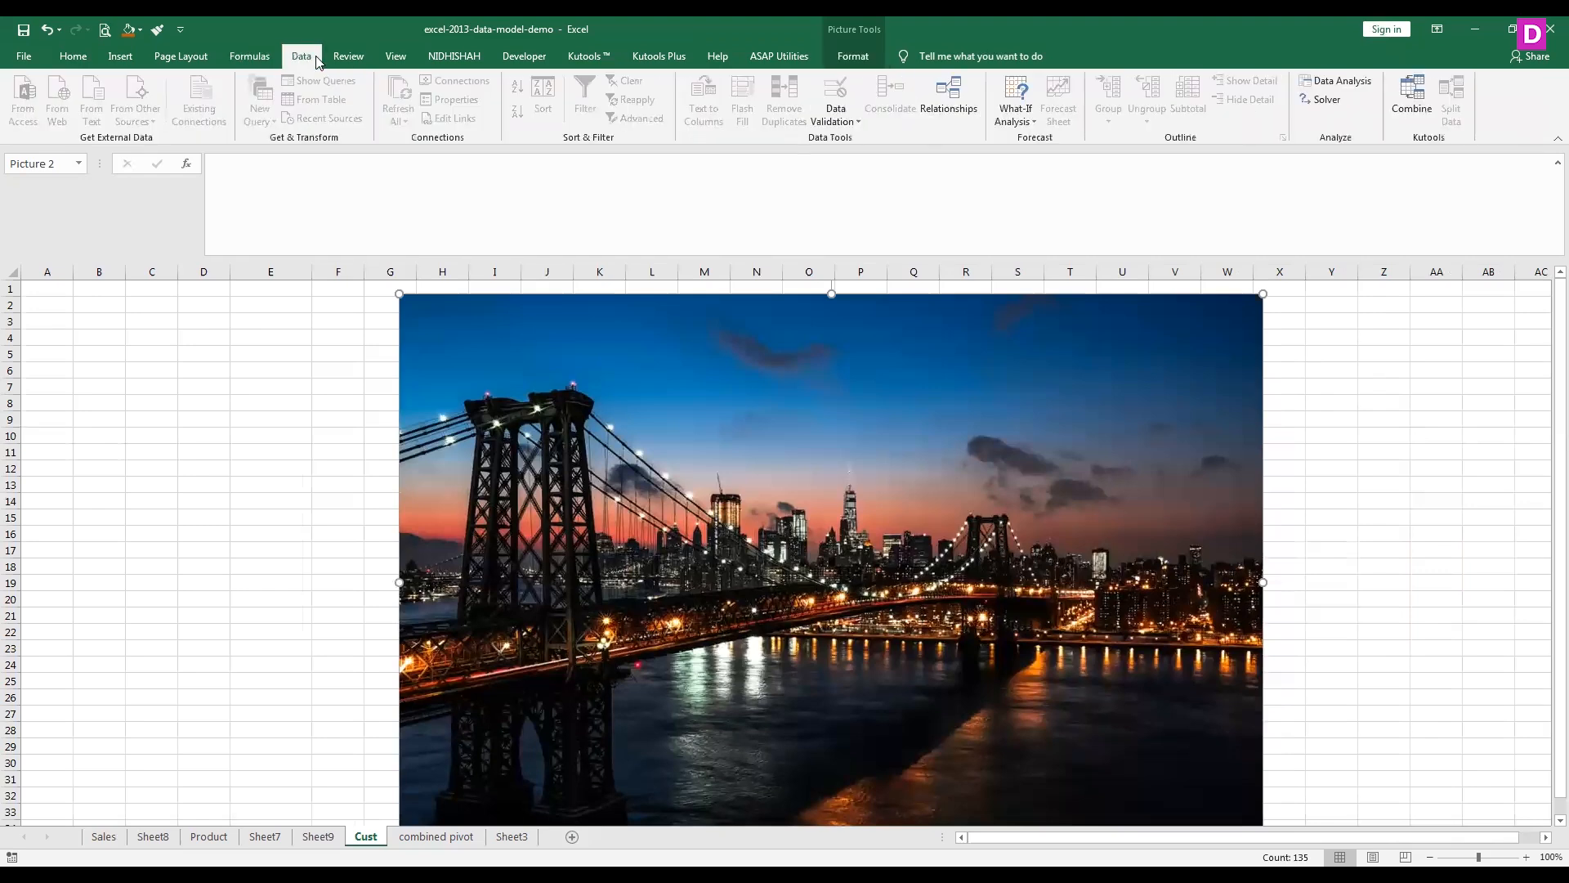
key("Escape")
left_click(350, 58)
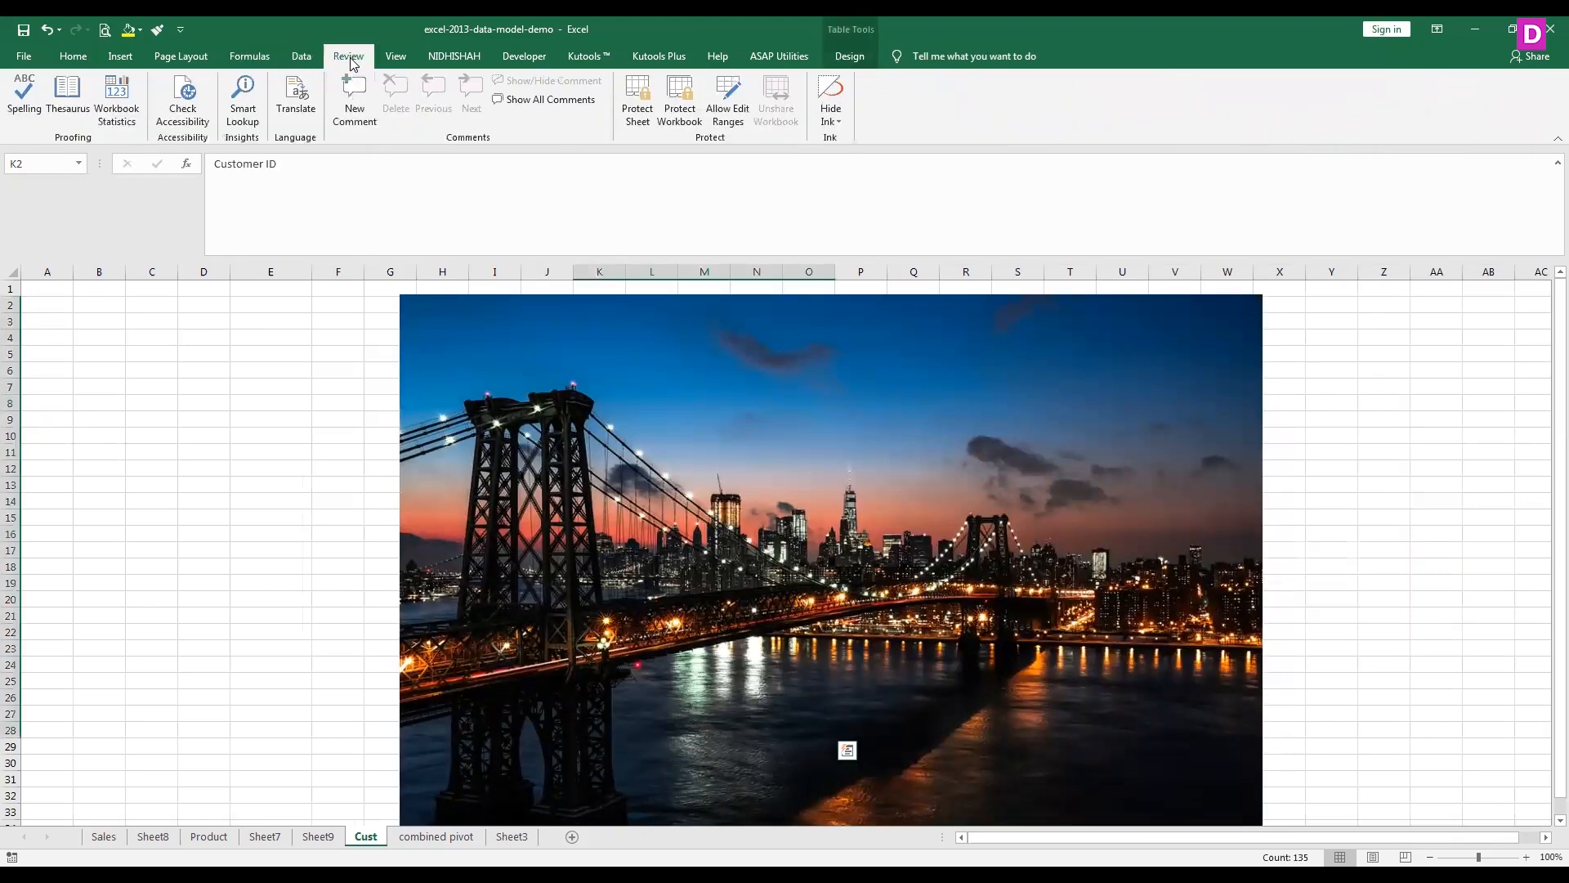
left_click(393, 59)
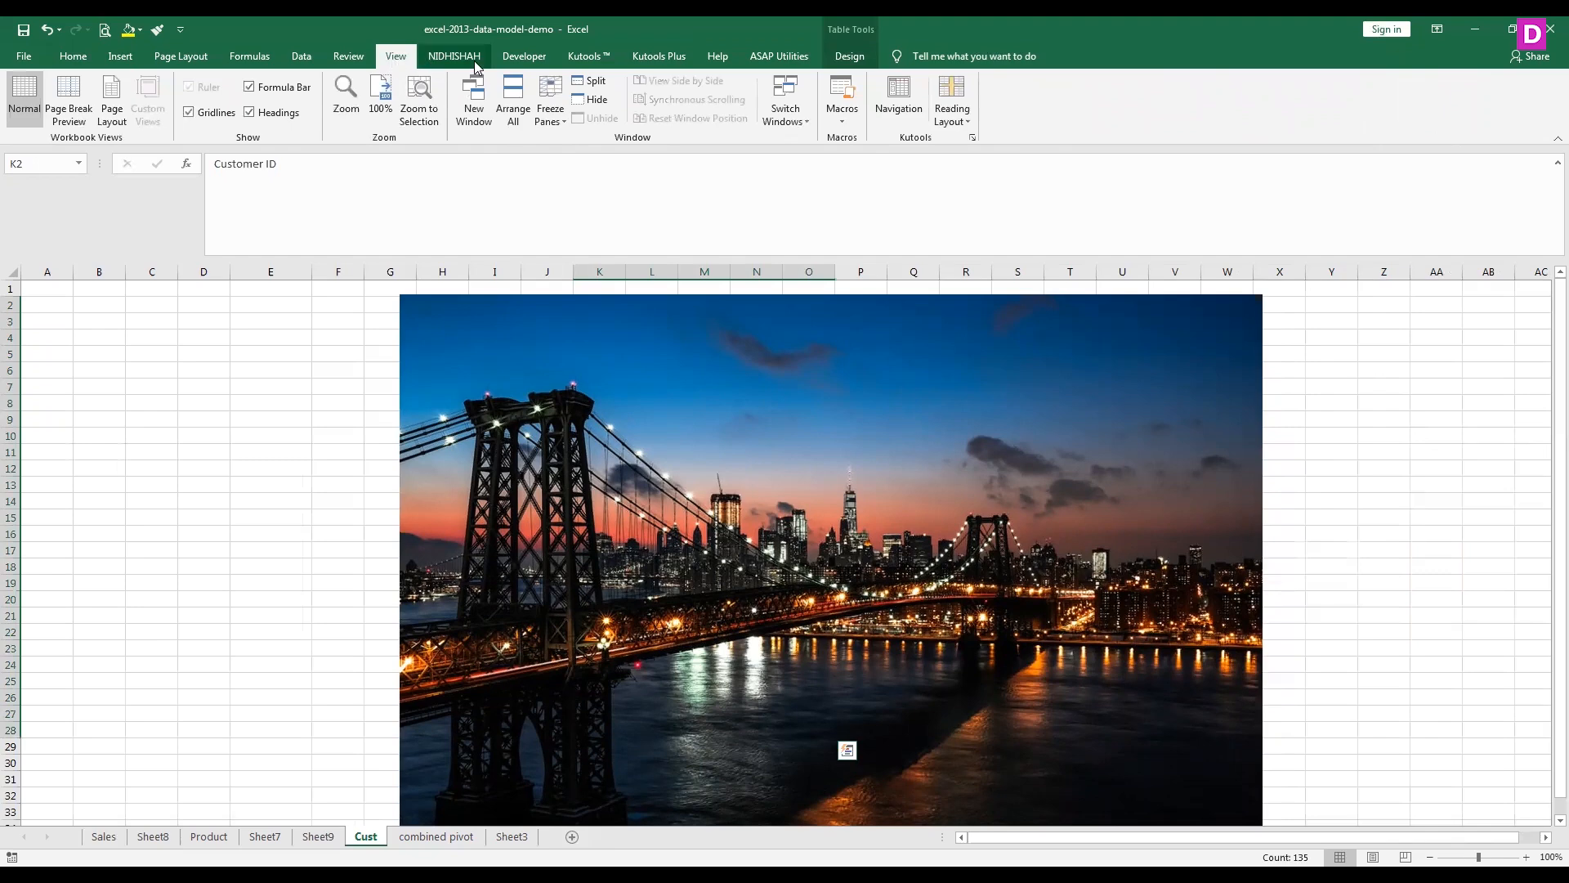
left_click(851, 62)
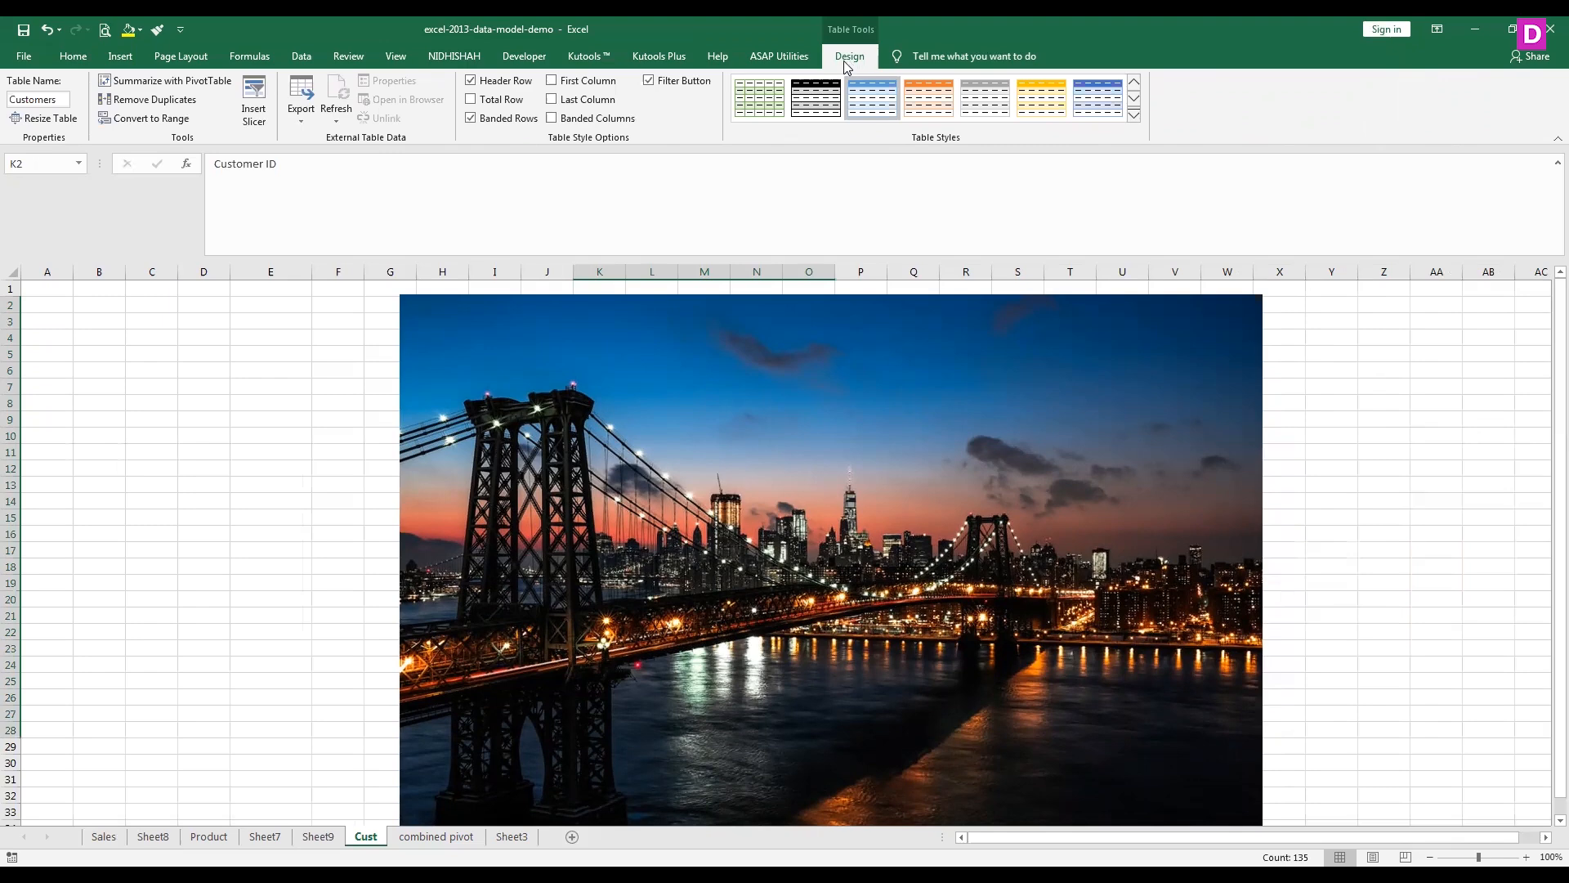
left_click(122, 57)
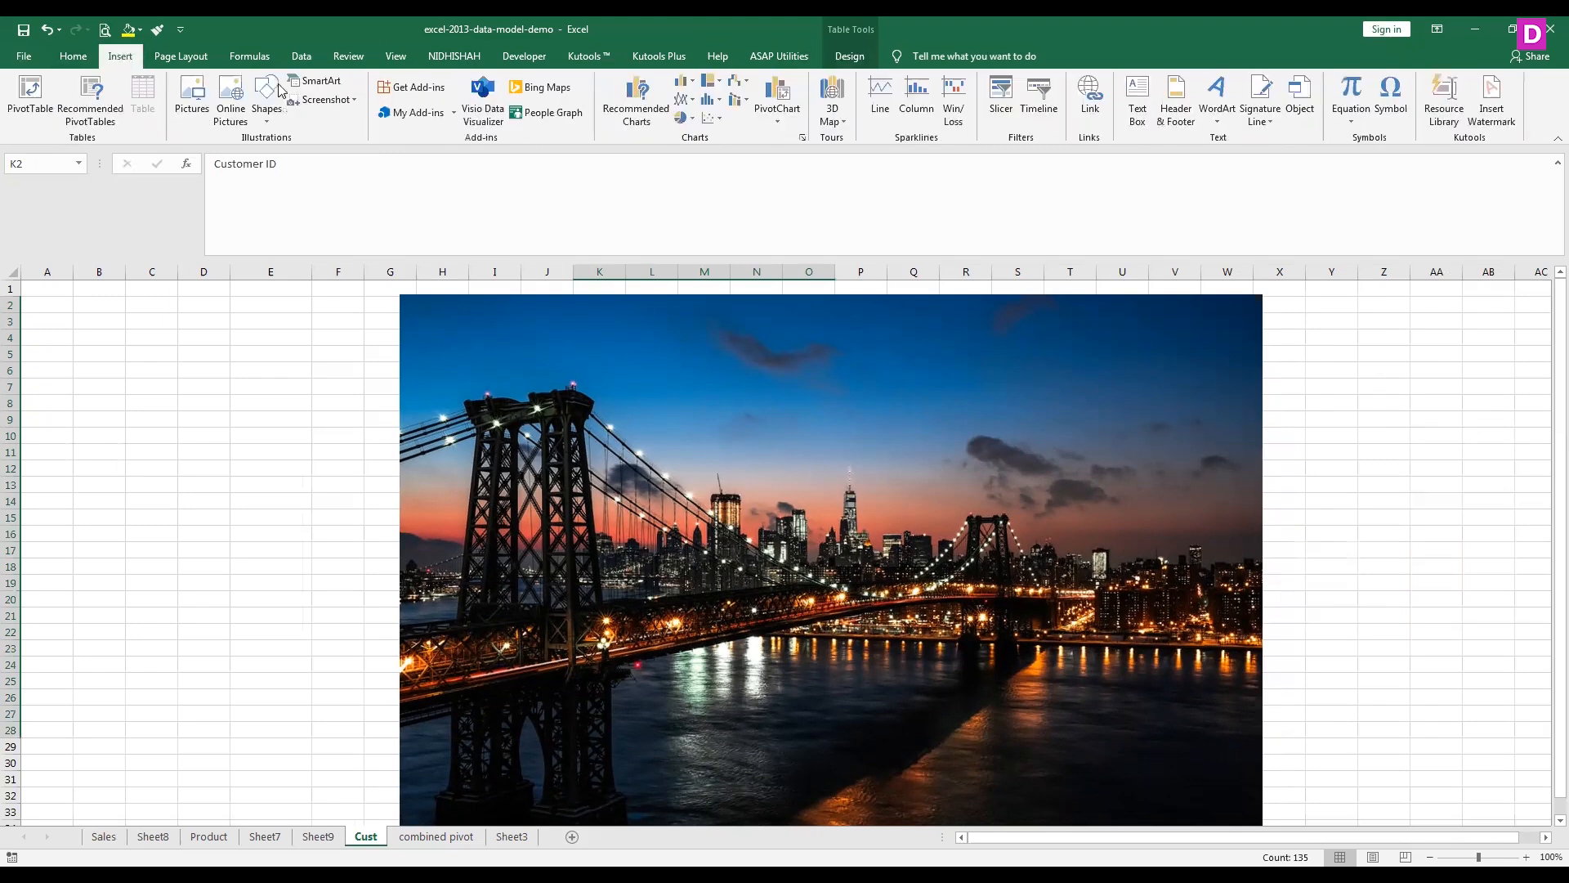
left_click(196, 65)
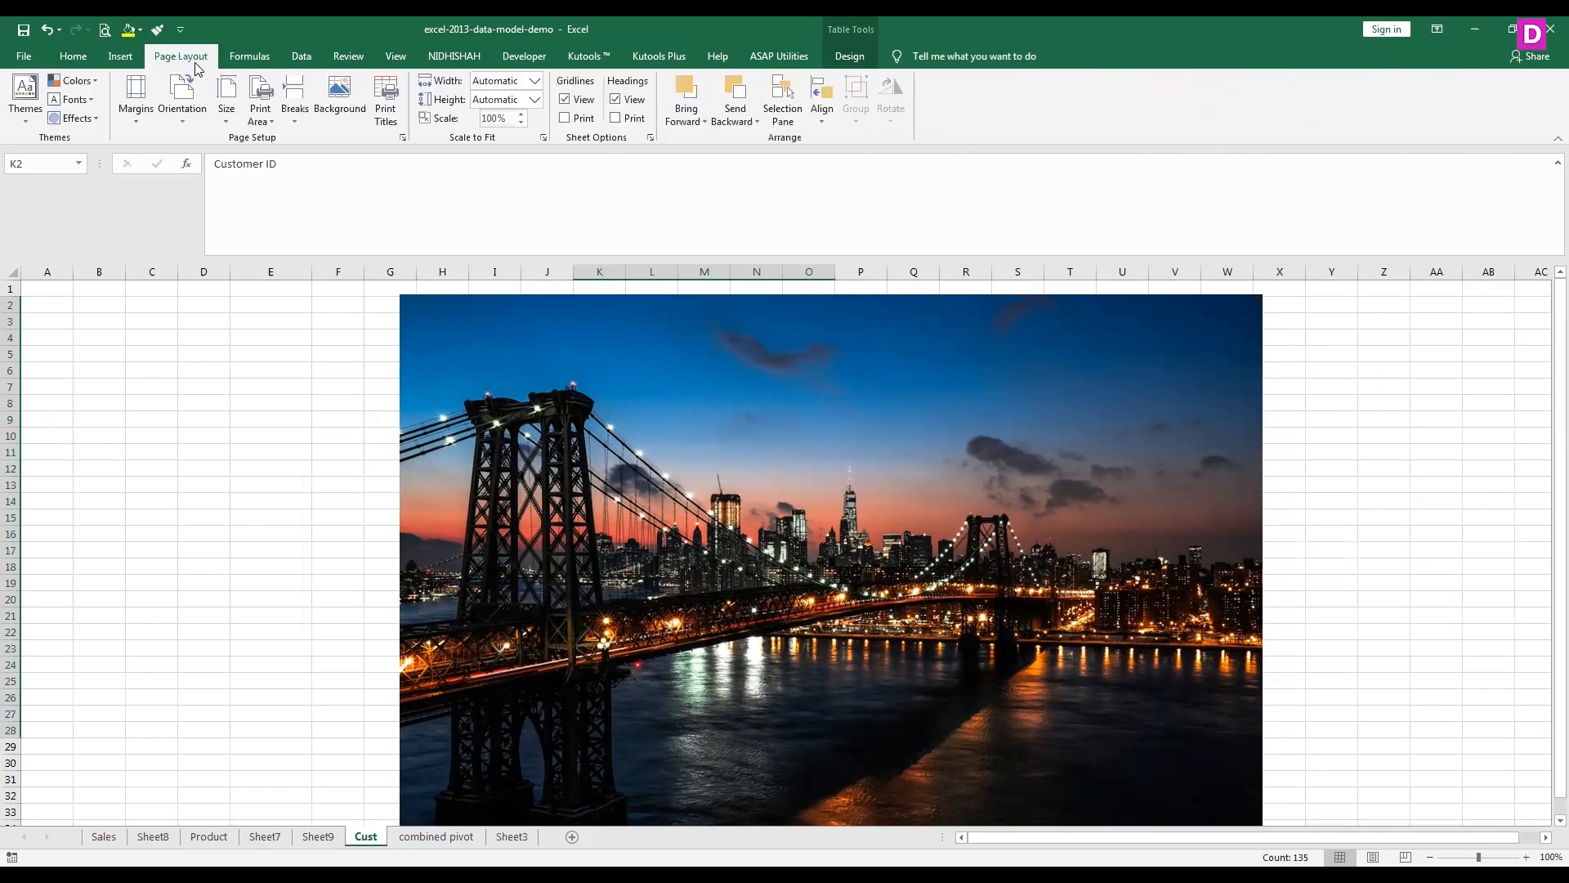
Step: Delete the bridge picture from the Cust sheet
left_click(345, 109)
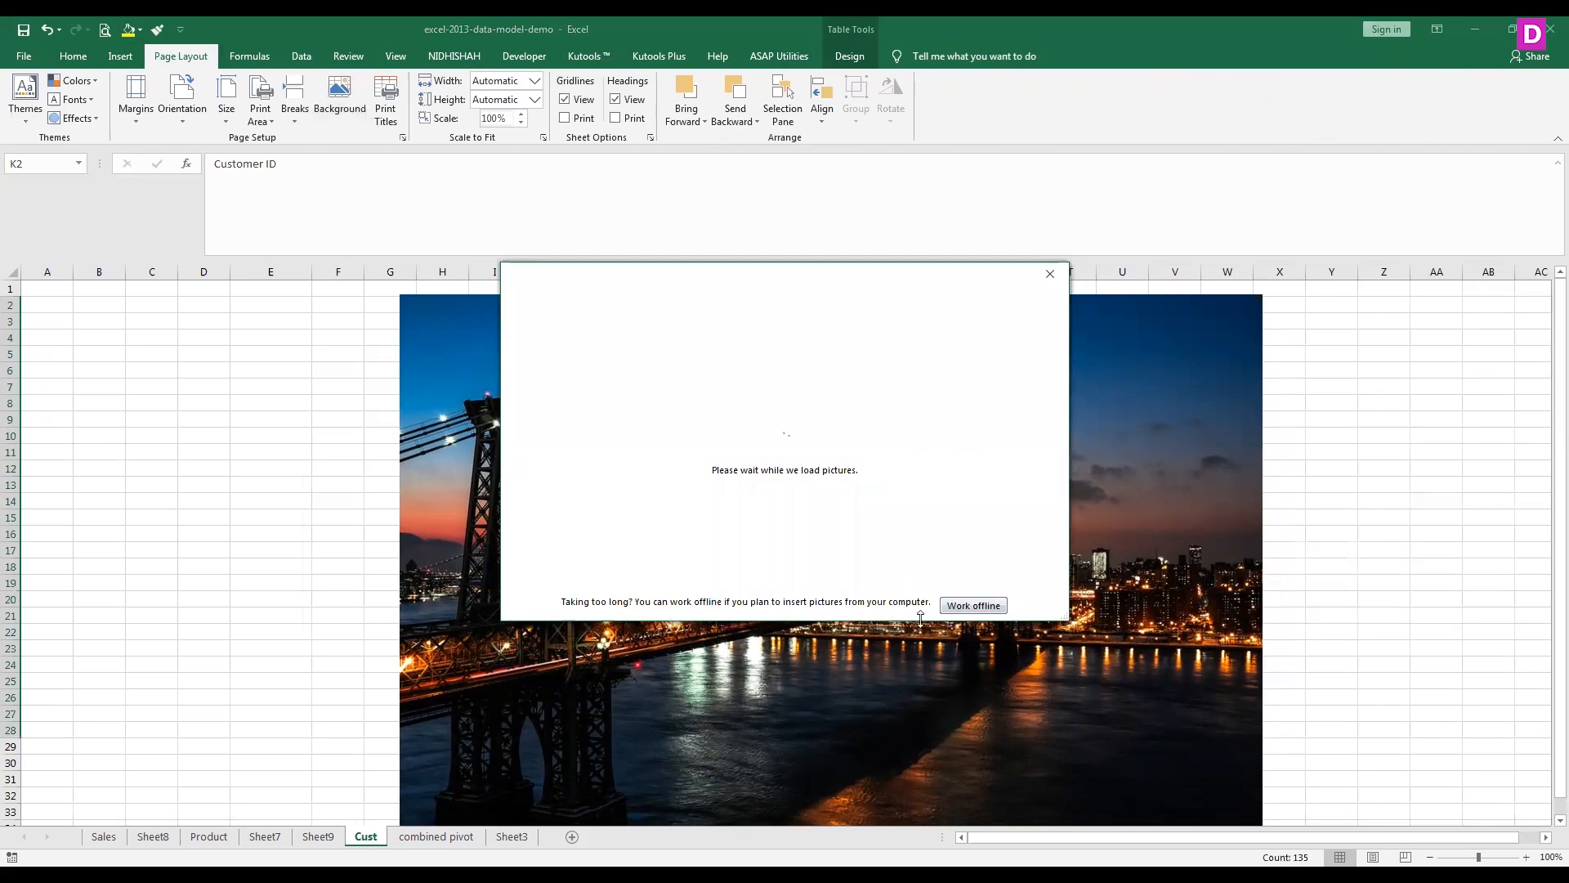
left_click(1050, 276)
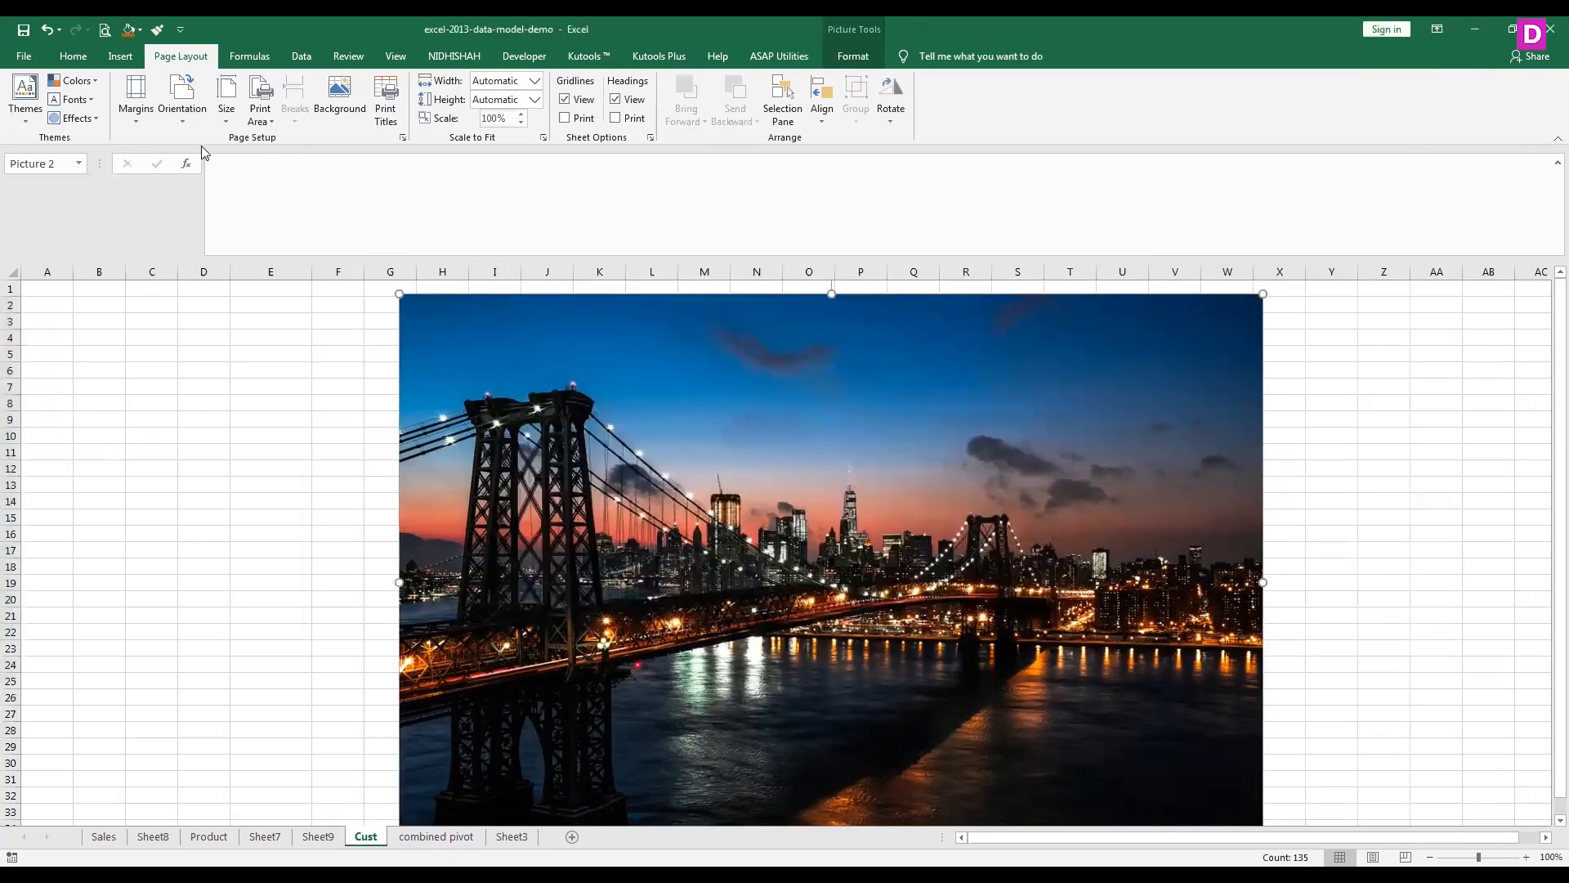
key("Delete")
left_click(333, 104)
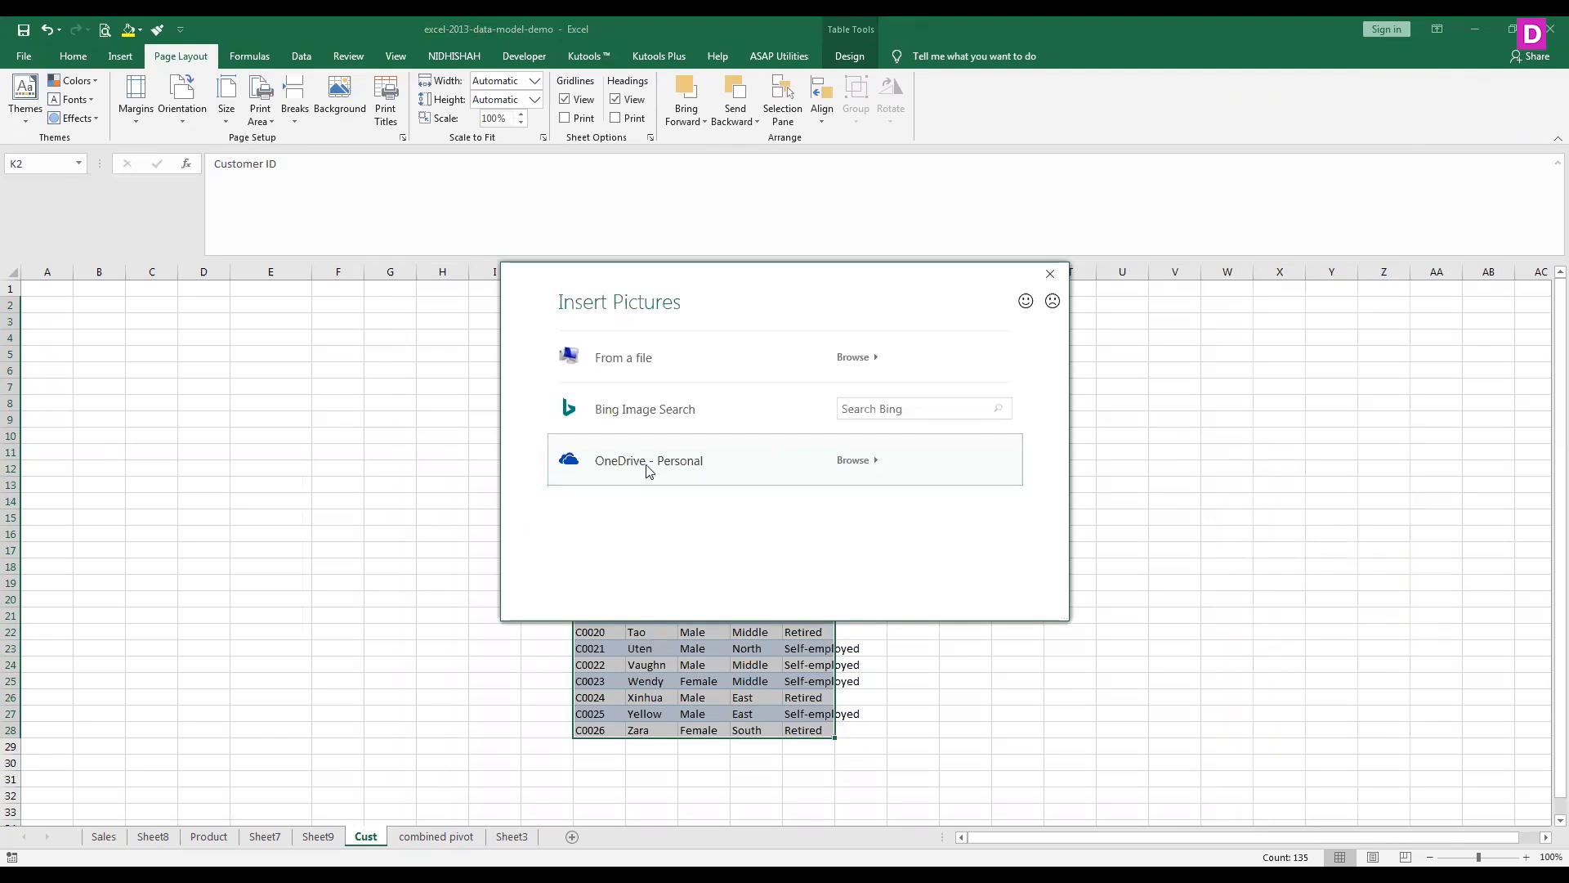
double_click(647, 464)
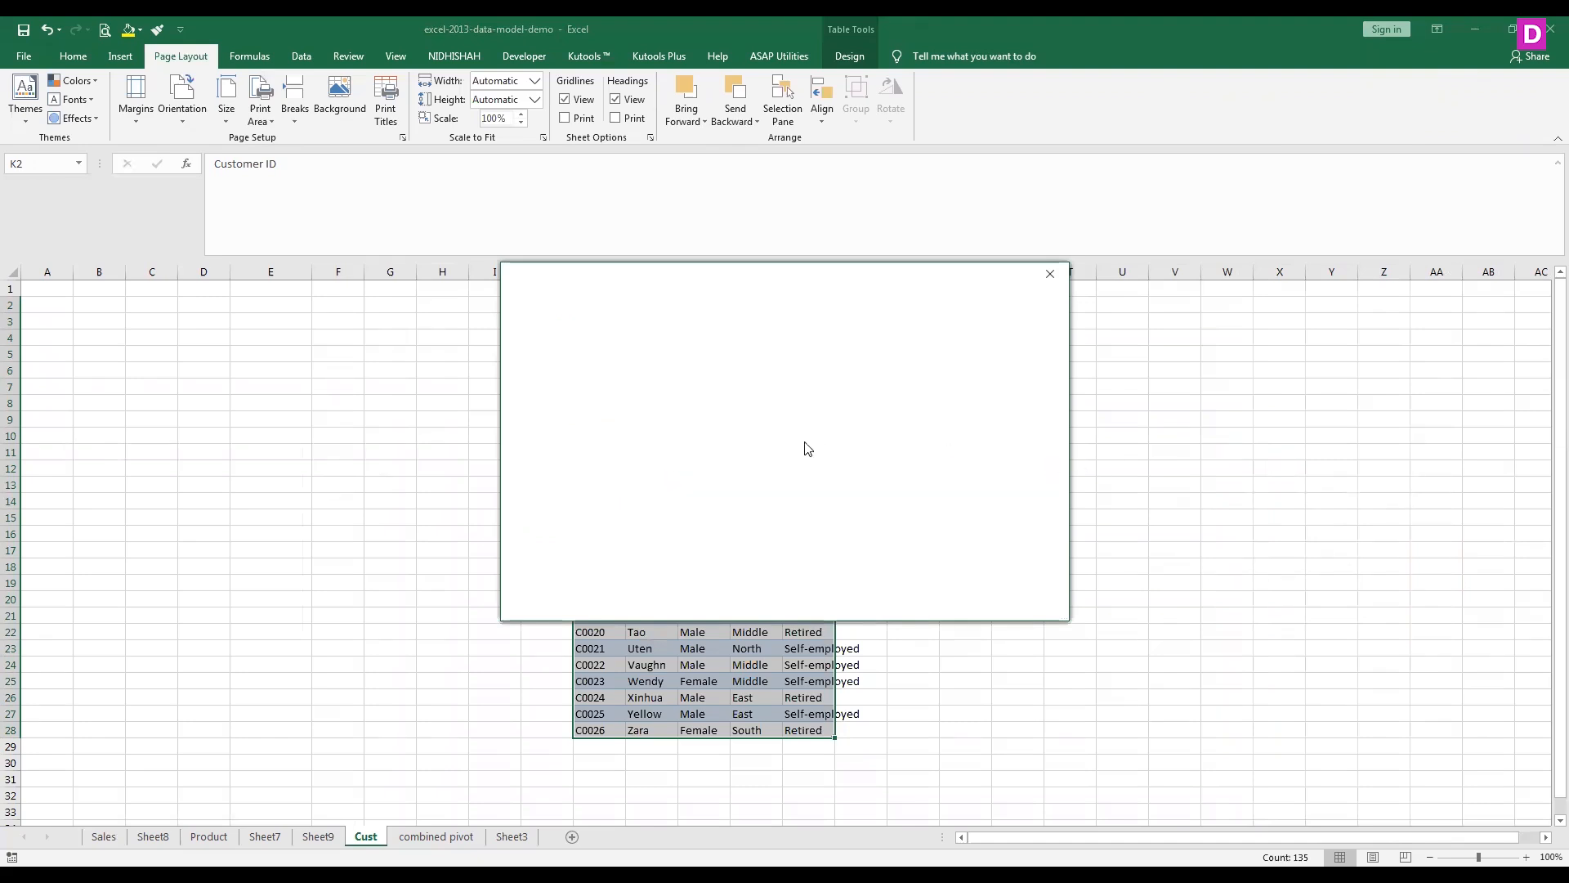
left_click(997, 597)
Step: Try an orange sunset picture from the Bing Beach category as the Cust sheet's background and remove that background
left_click(360, 112)
left_click(670, 422)
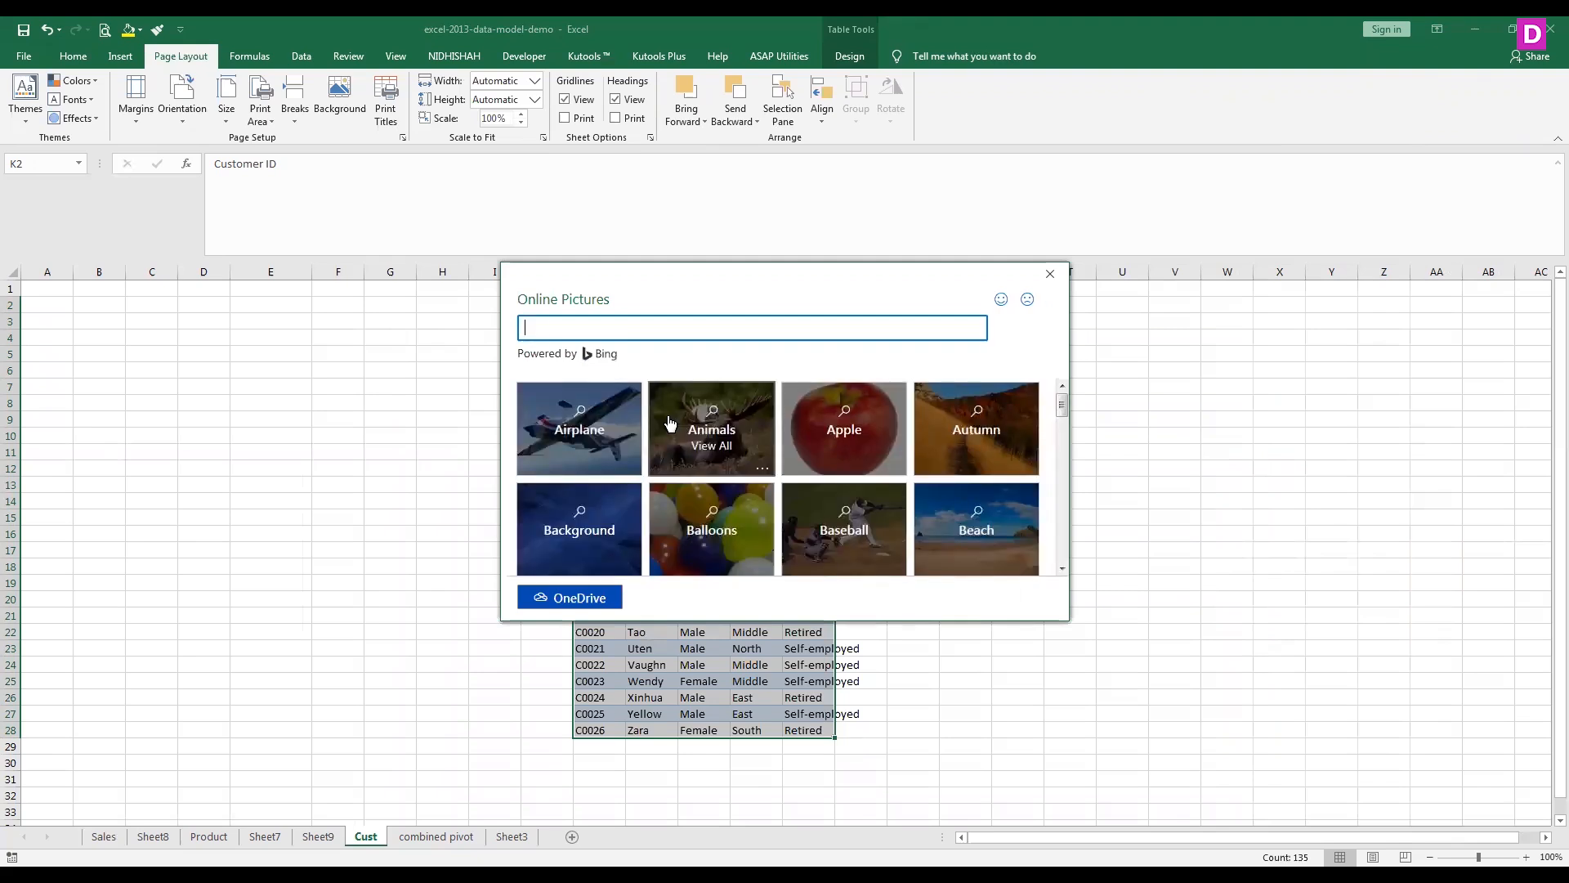
left_click(989, 550)
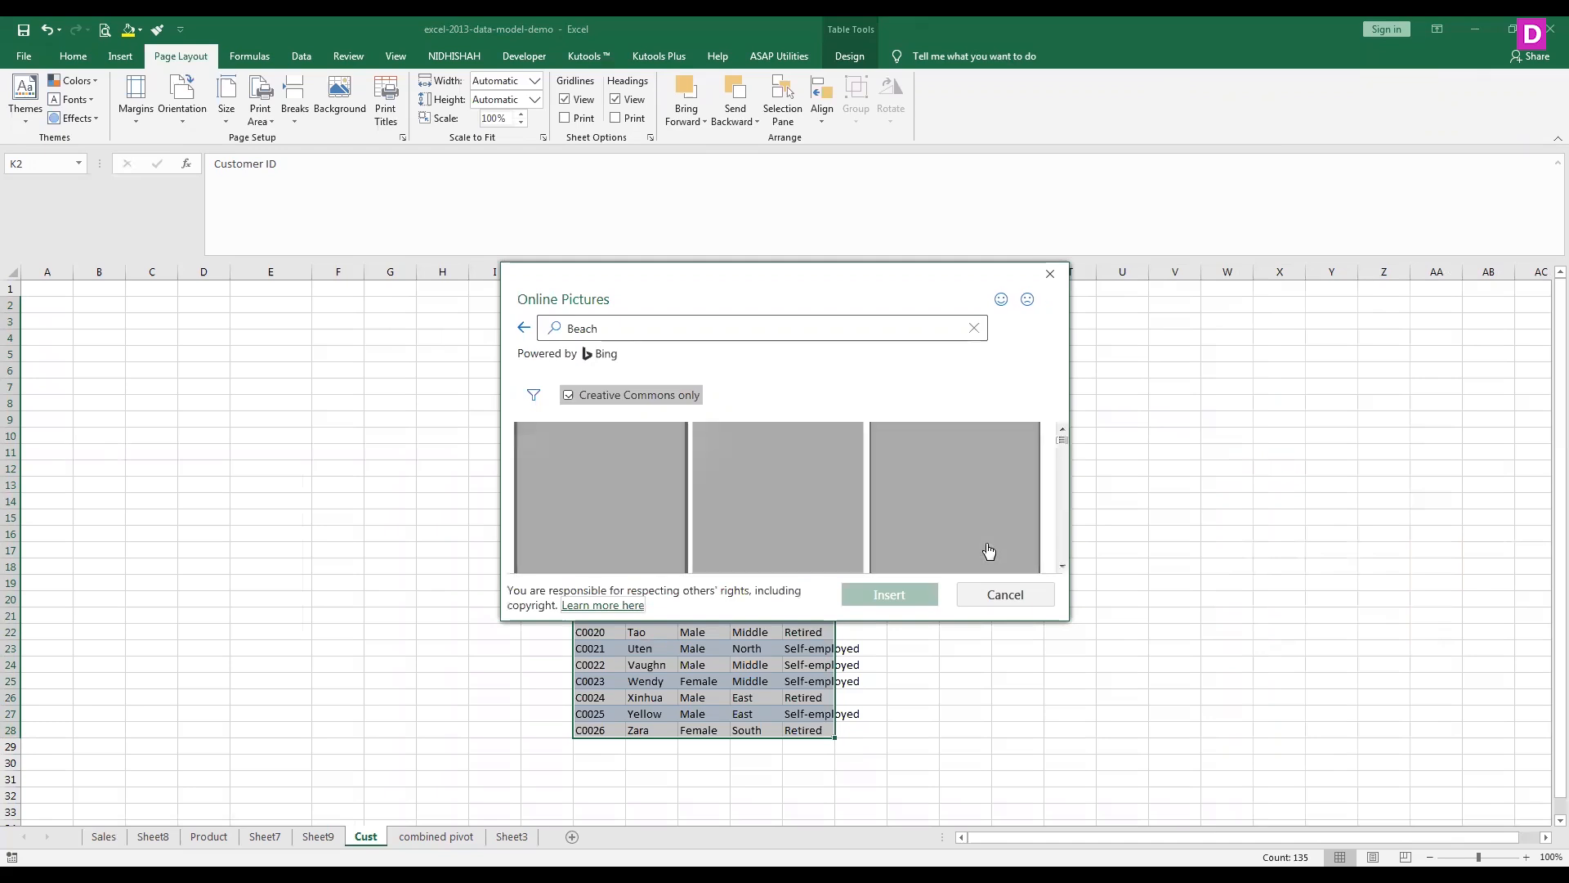
left_click(1063, 566)
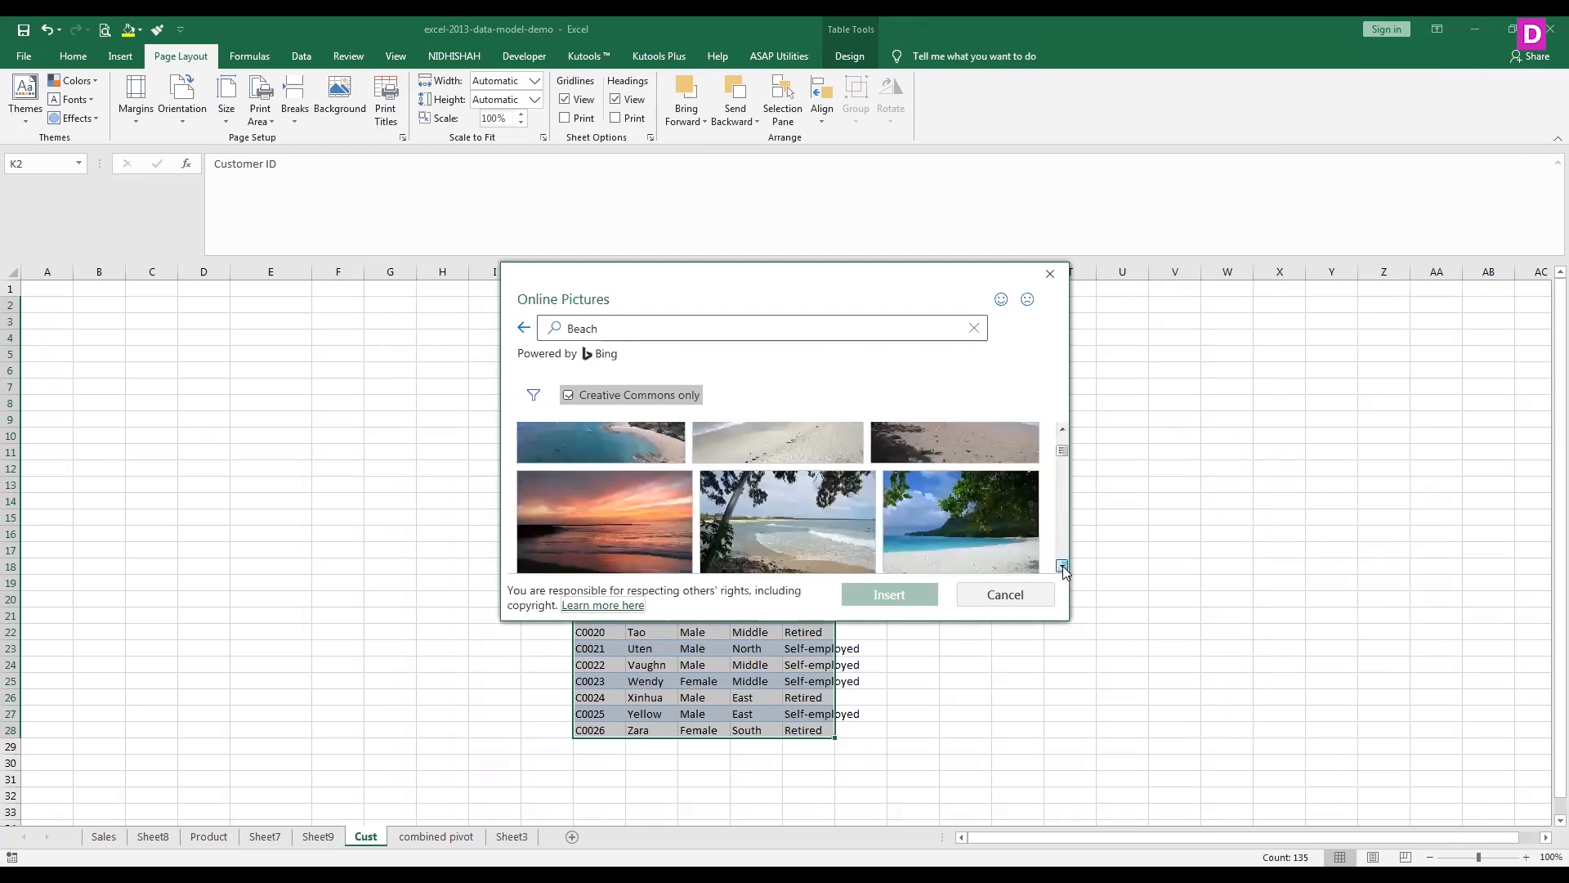
left_click(1063, 566)
left_click(592, 463)
left_click(909, 601)
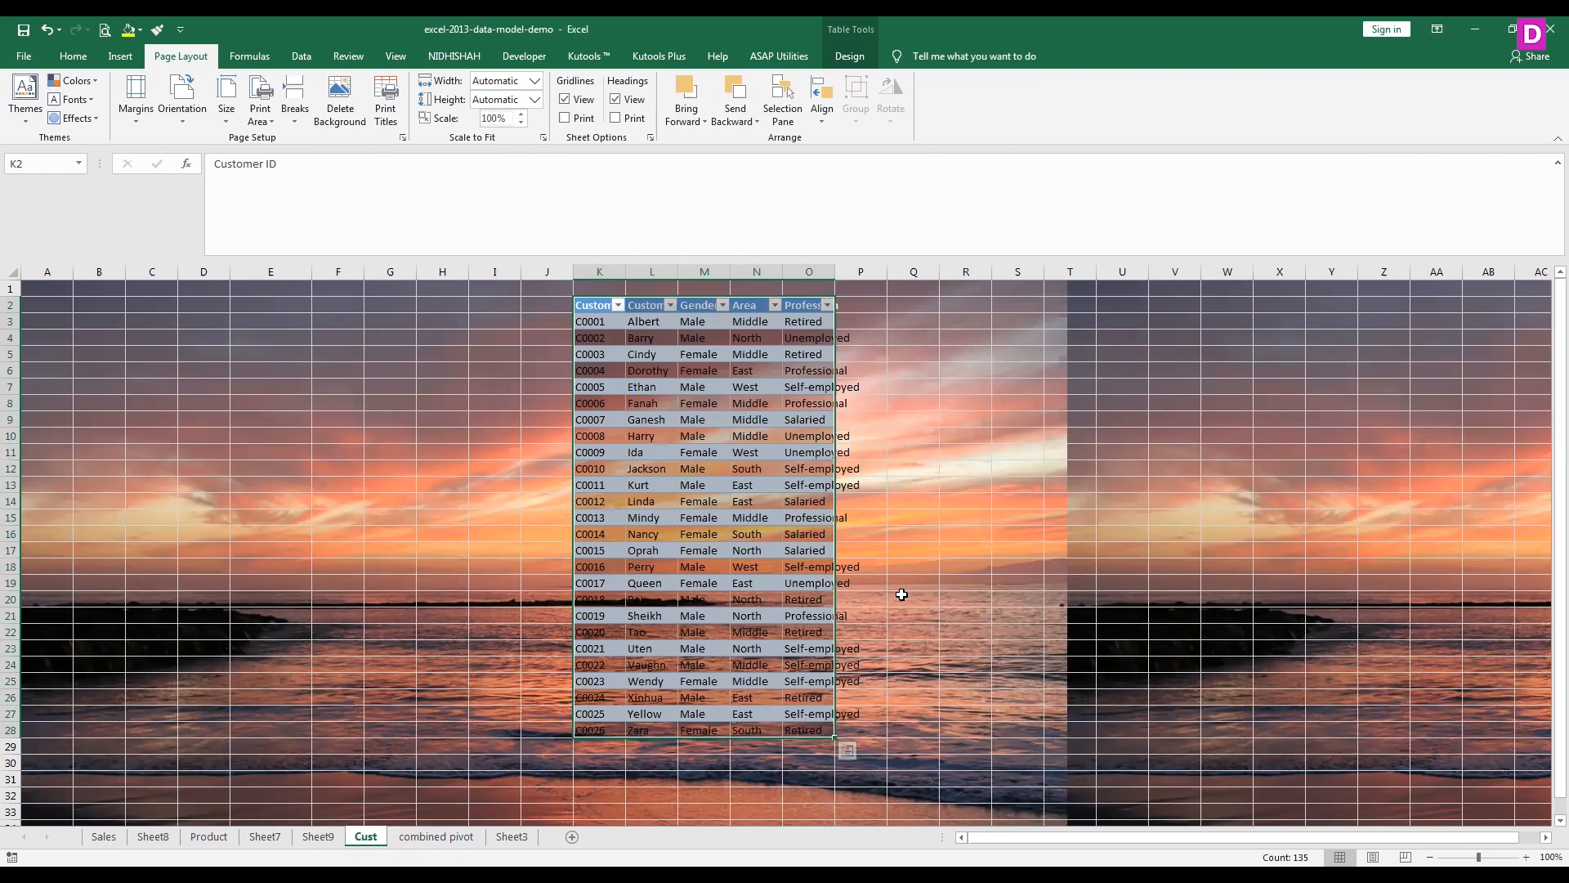
left_click(331, 112)
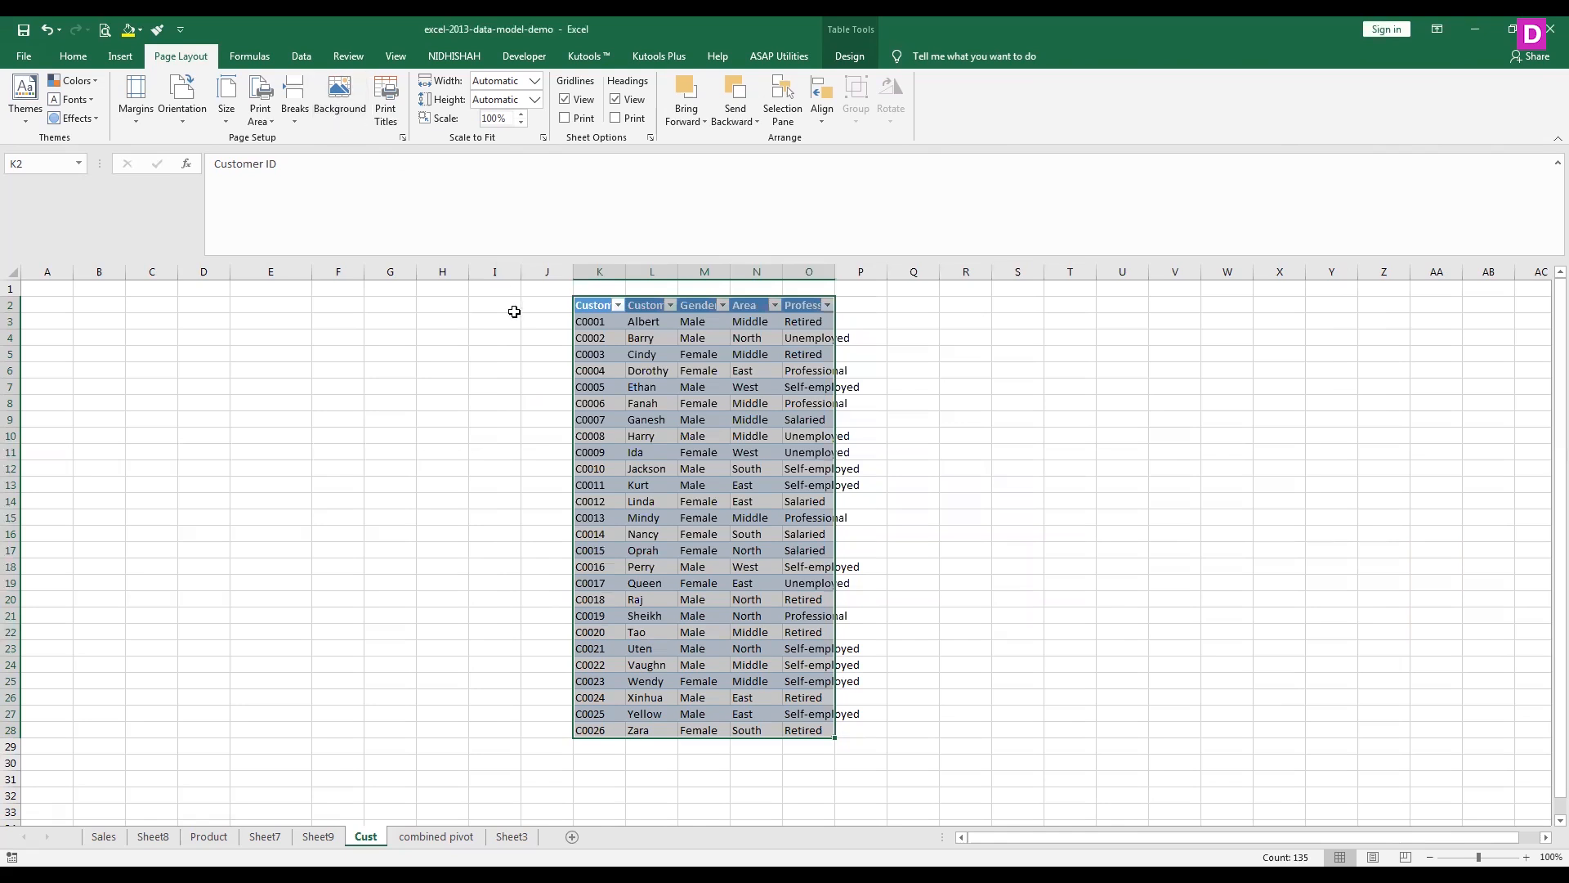
Step: Try the red apple on a branch from the Bing Apple category as the Cust sheet's background and remove that background
left_click(336, 102)
left_click(708, 416)
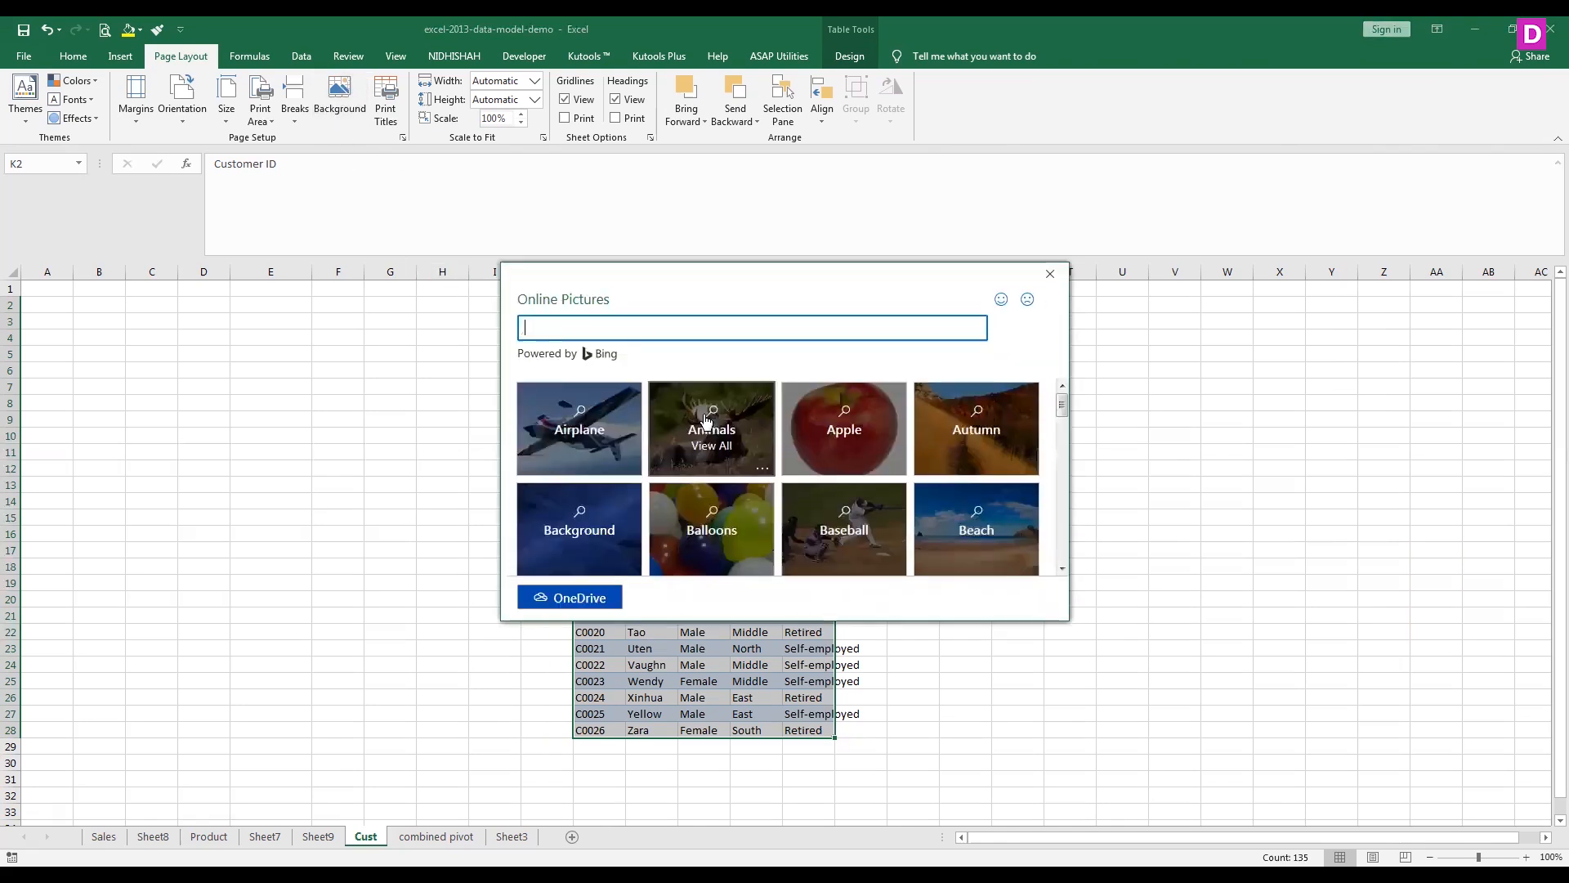
left_click(816, 428)
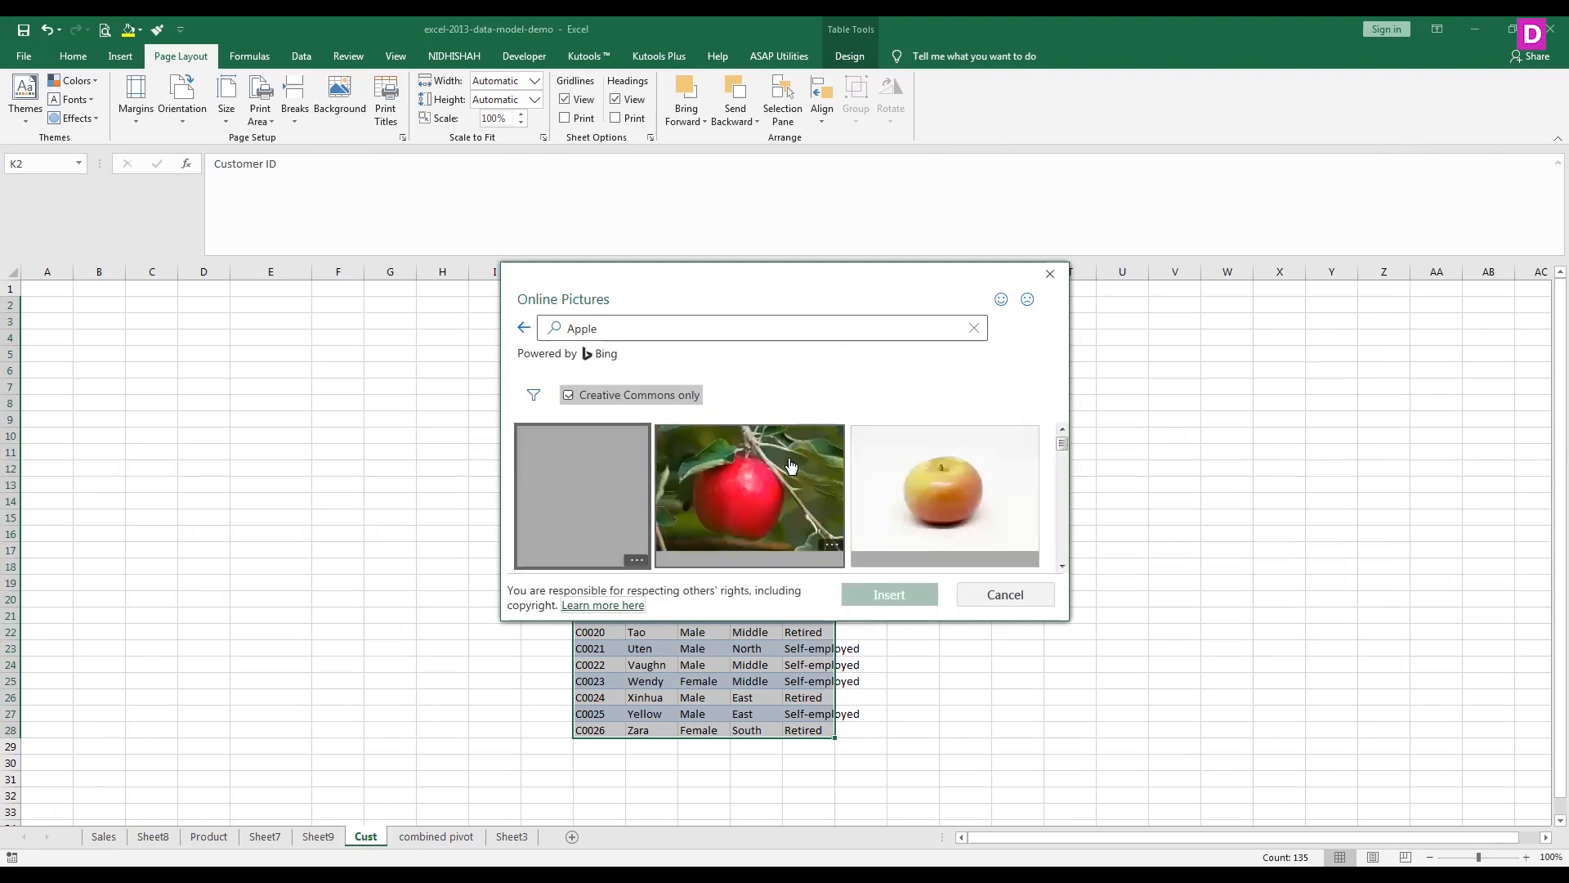
left_click(745, 486)
left_click(874, 597)
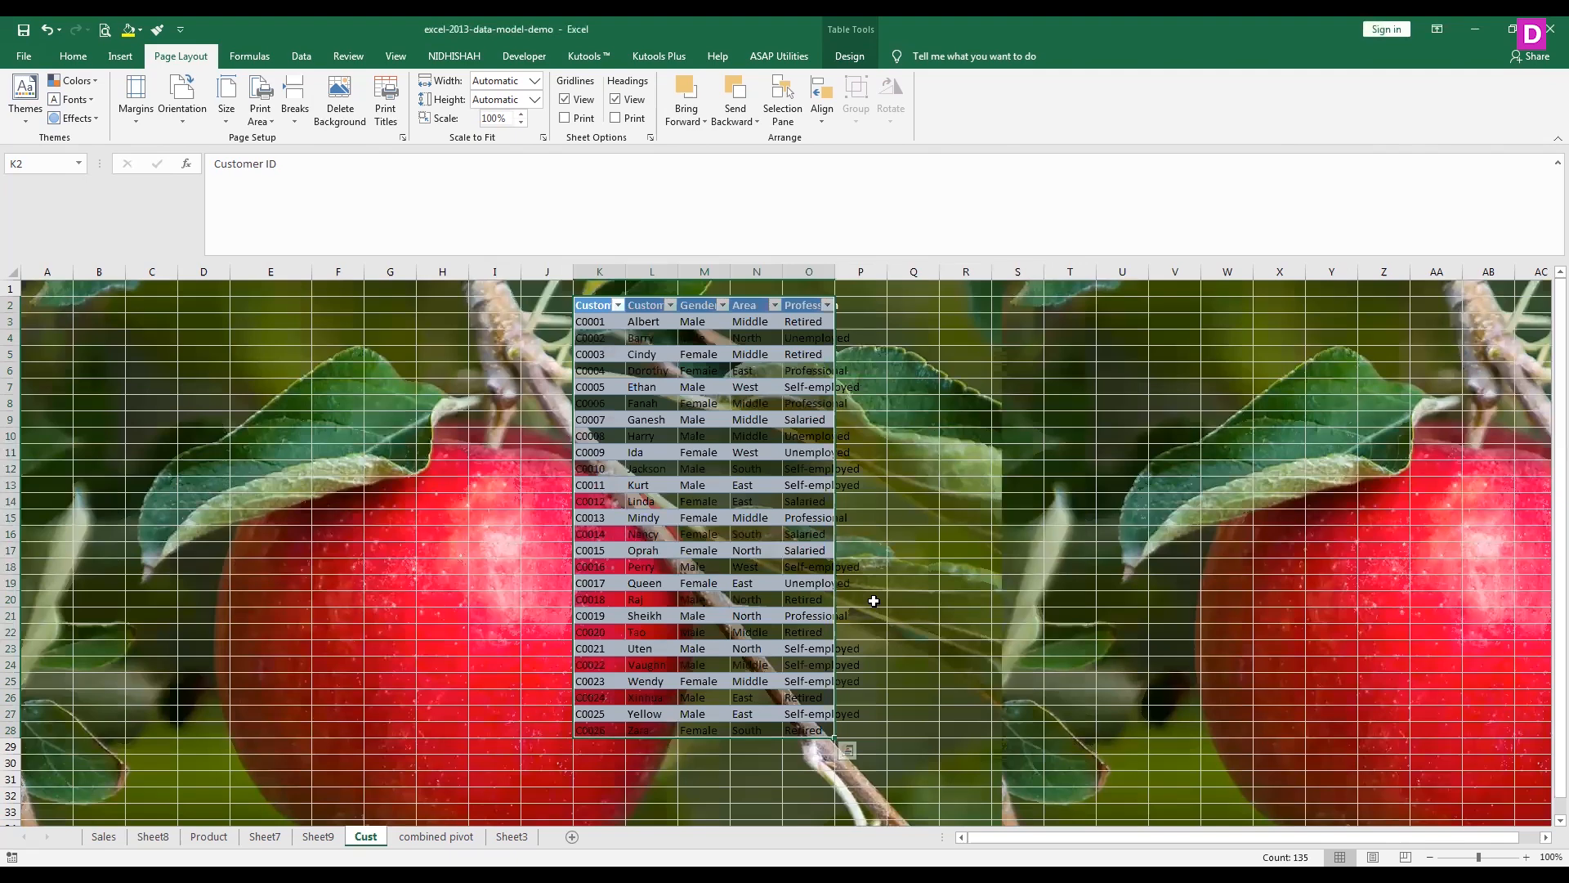
scroll(856, 633, "down", 20)
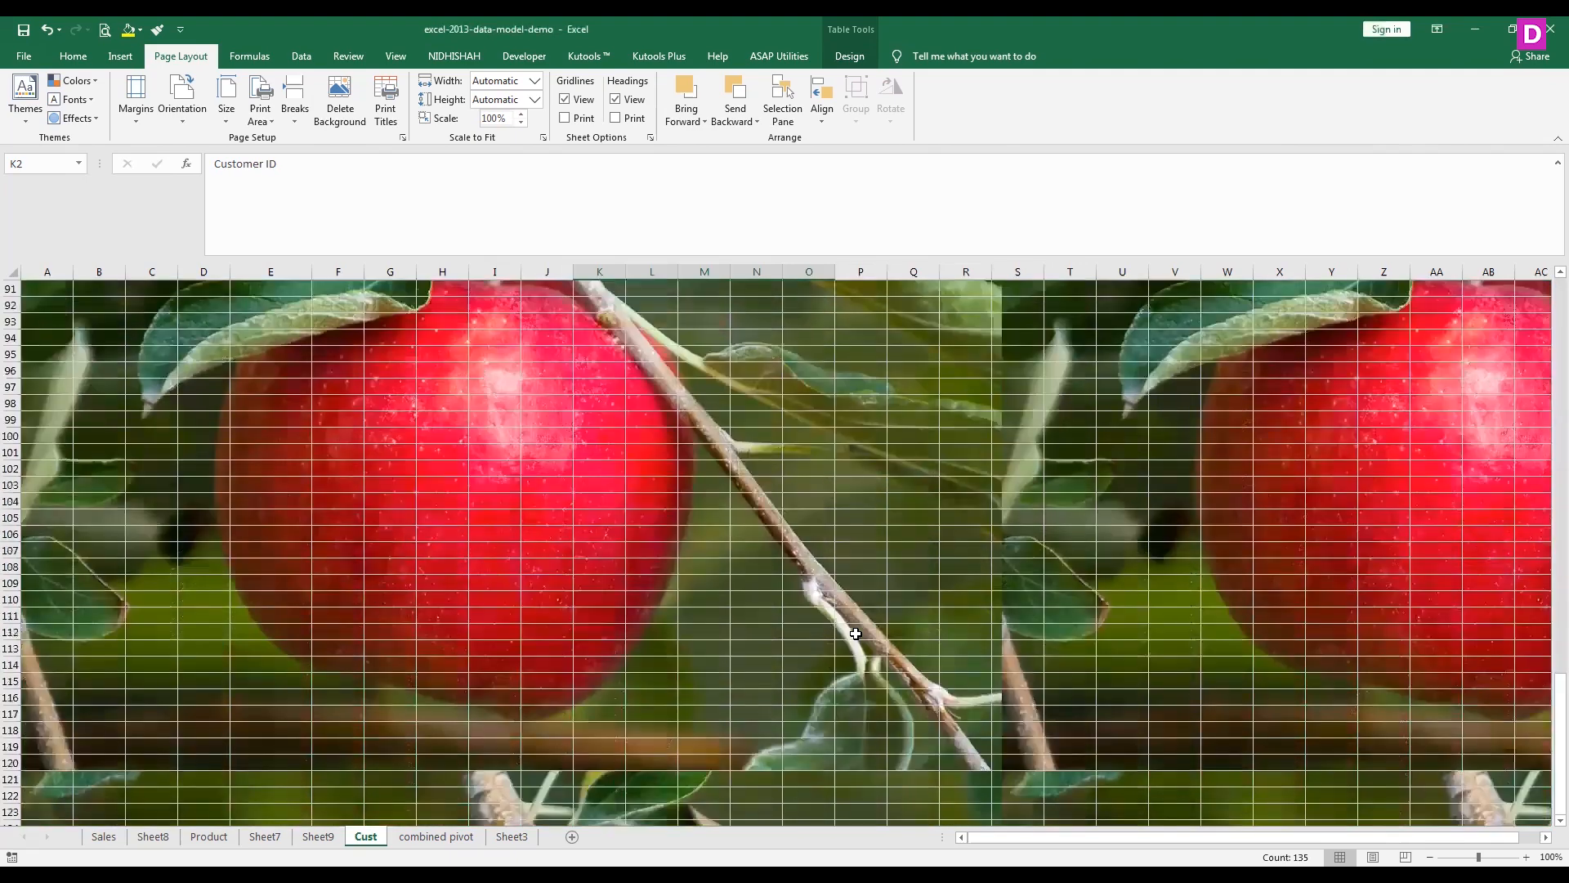
scroll(855, 634, "up", 17)
scroll(856, 633, "up", 13)
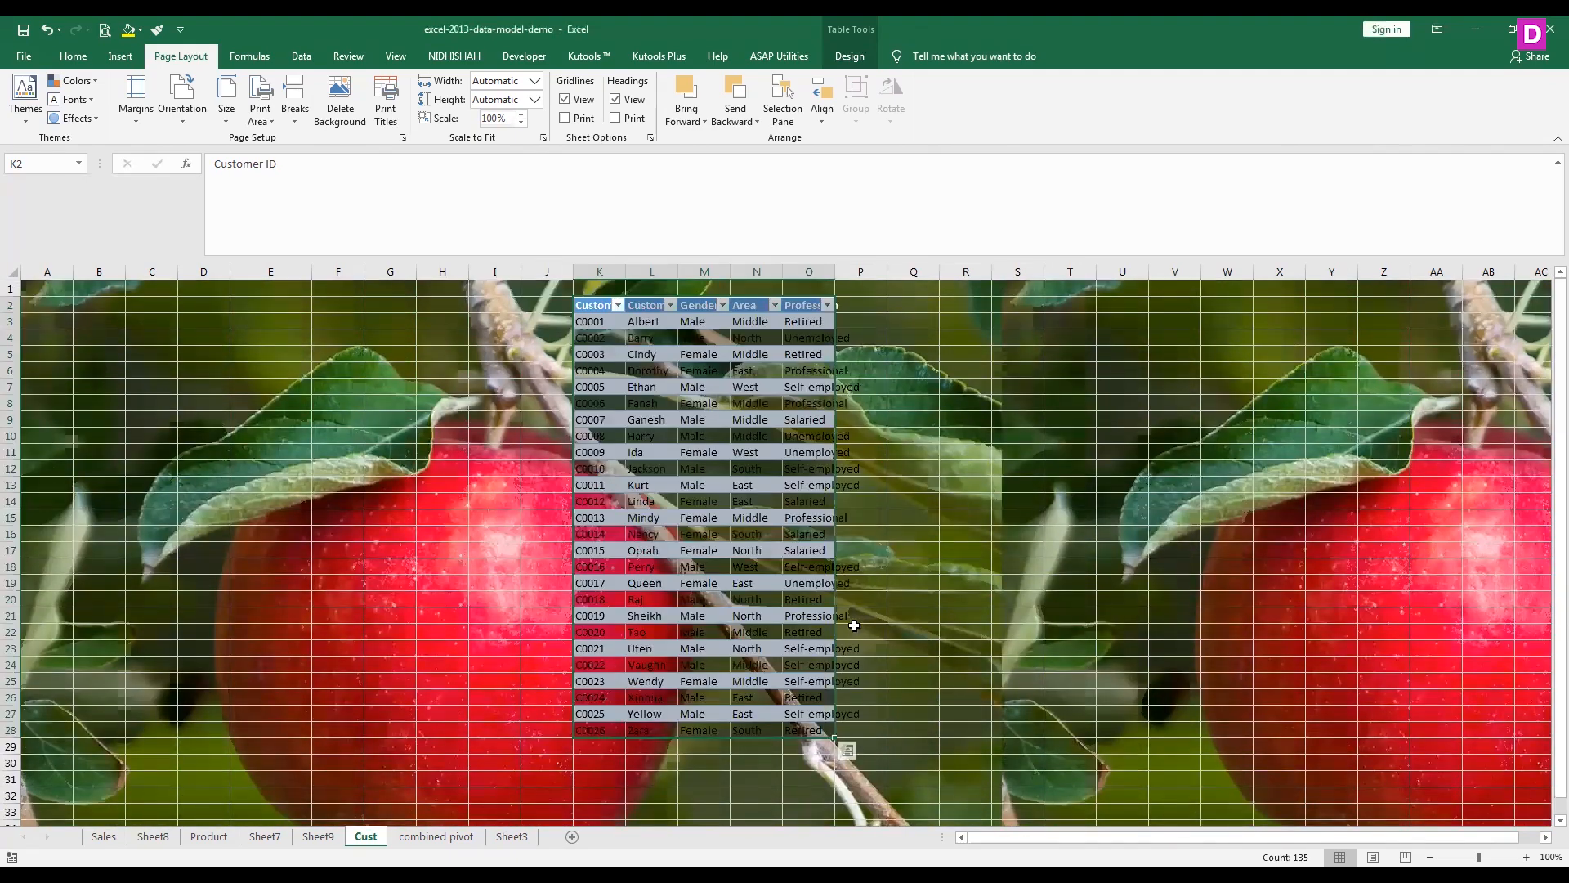
left_click(340, 104)
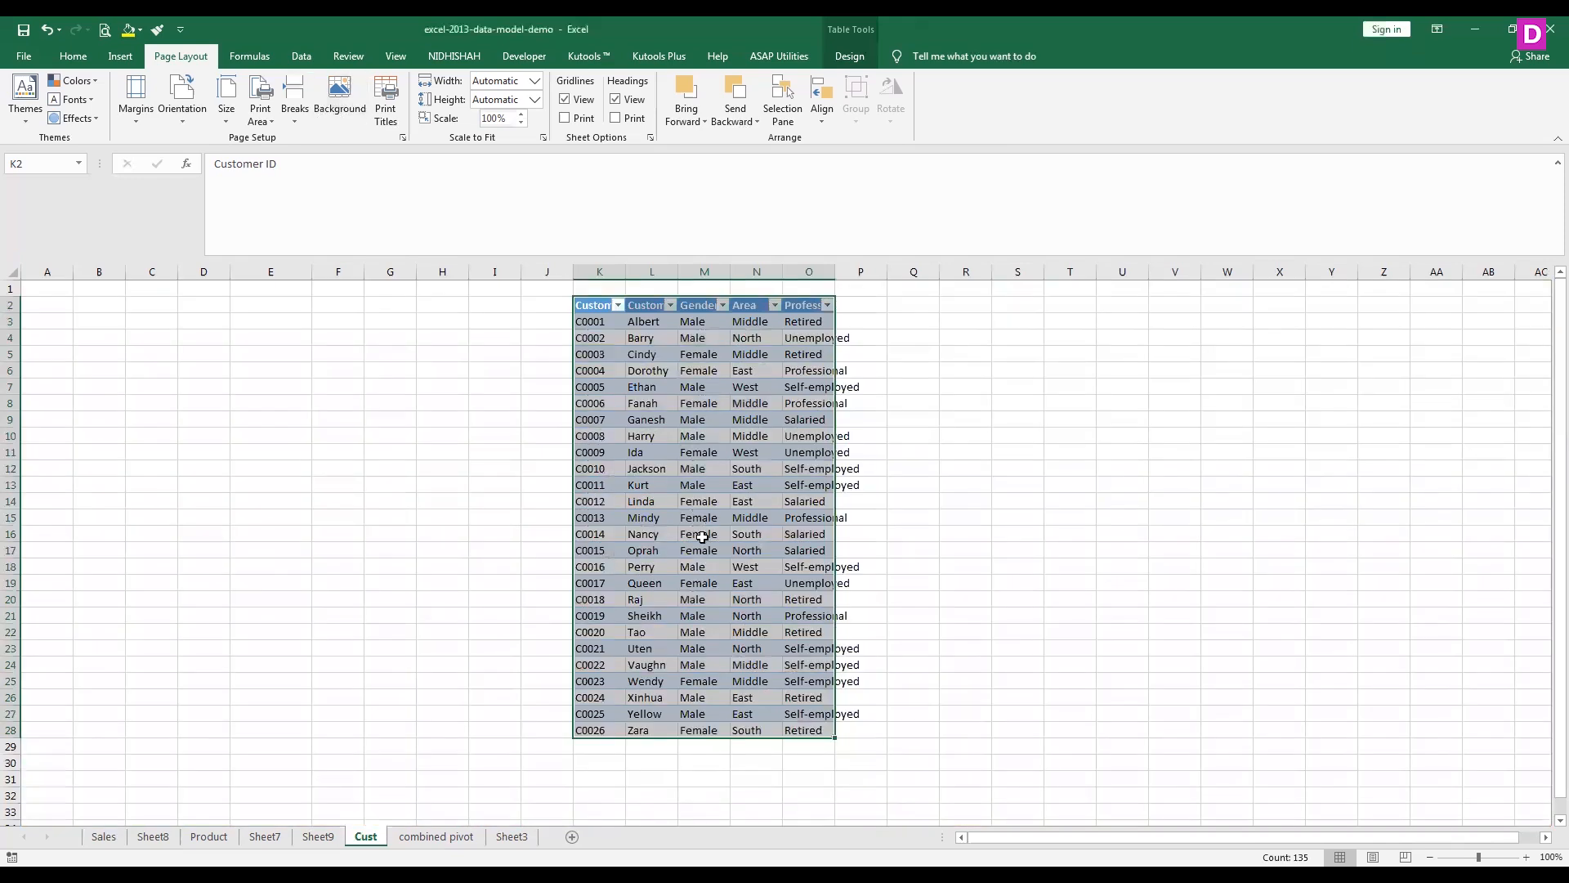
Step: Draw a rounded rectangle about 5.8" high and 4.28" wide over the customer table on the Cust sheet
left_click(121, 56)
left_click(264, 123)
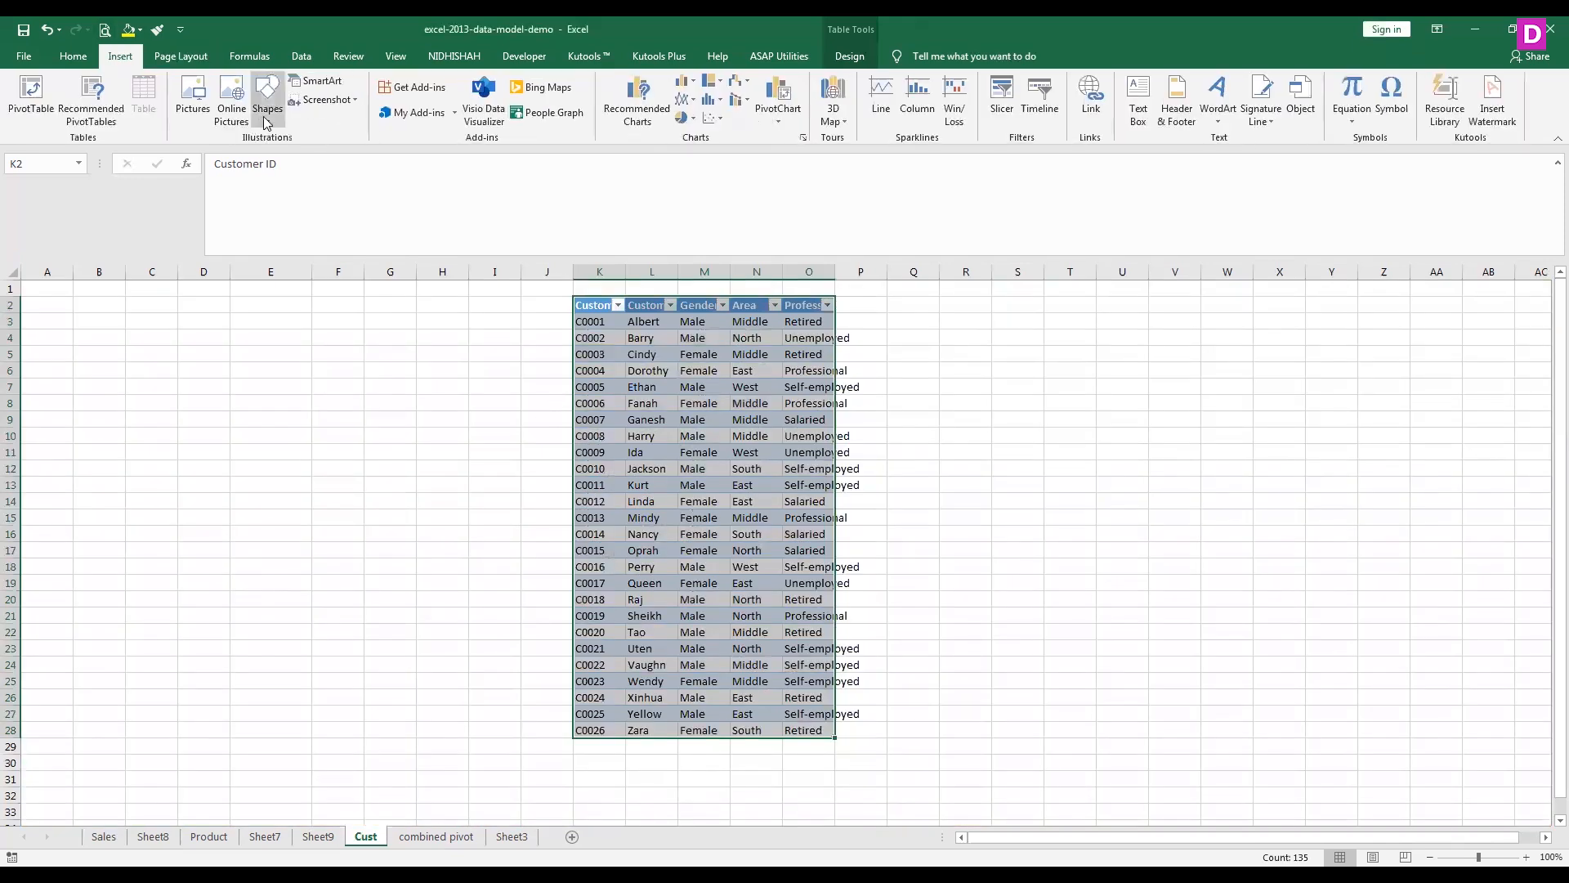
left_click(334, 158)
mouse_move(542, 292)
left_mouse_down()
mouse_move(617, 335)
mouse_move(897, 643)
mouse_move(878, 748)
left_mouse_up()
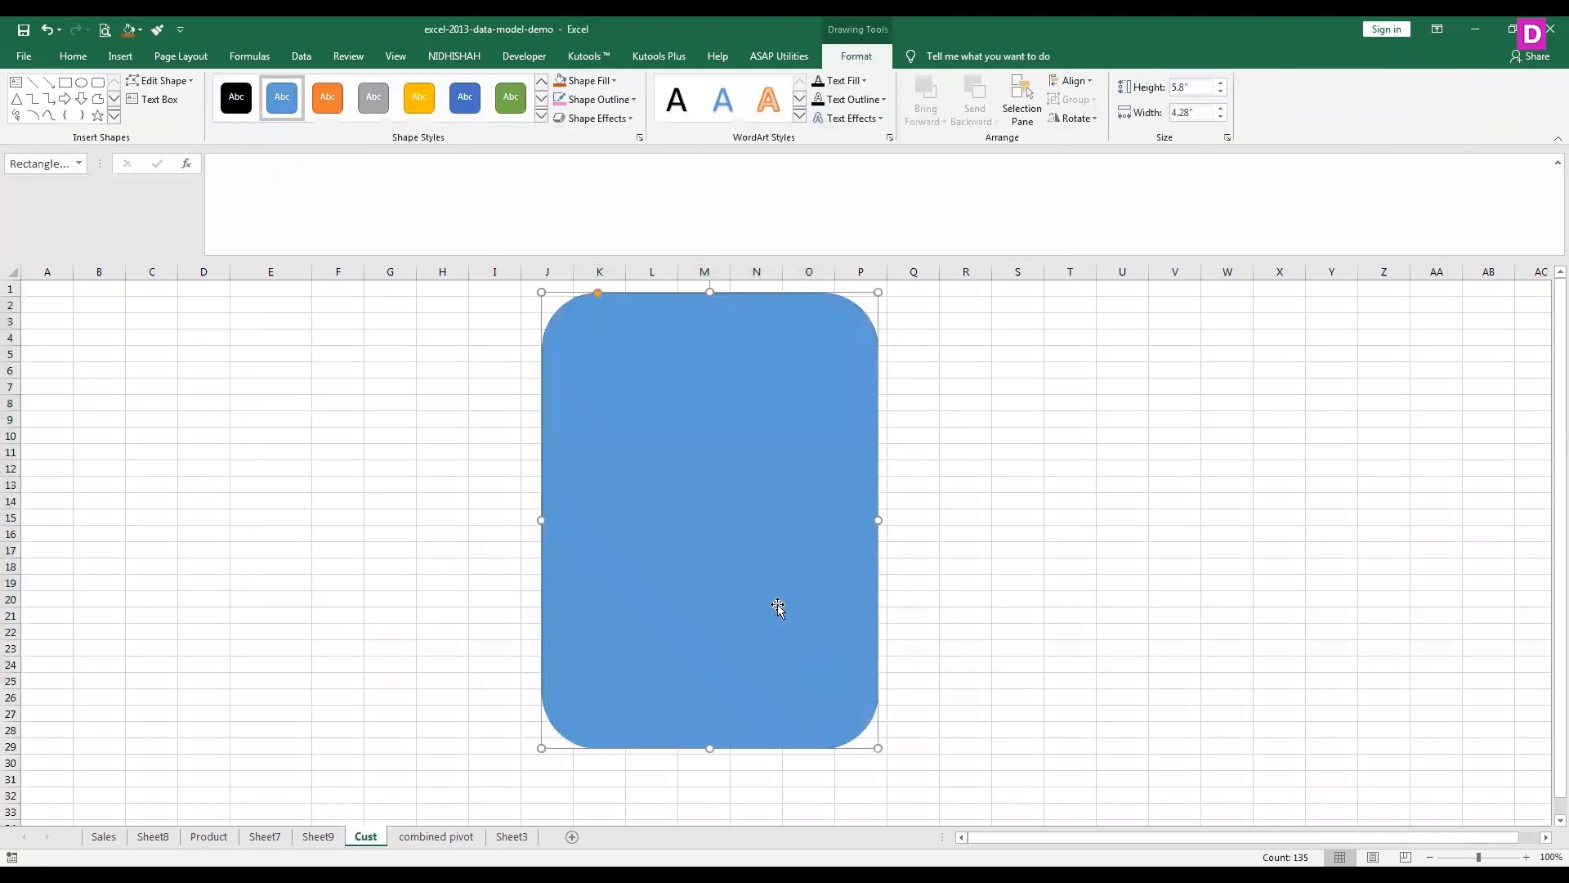
Step: Examine the rounded rectangle's size, properties, text box, alt text, effects, fill and line formatting options
right_click(768, 551)
left_click(814, 540)
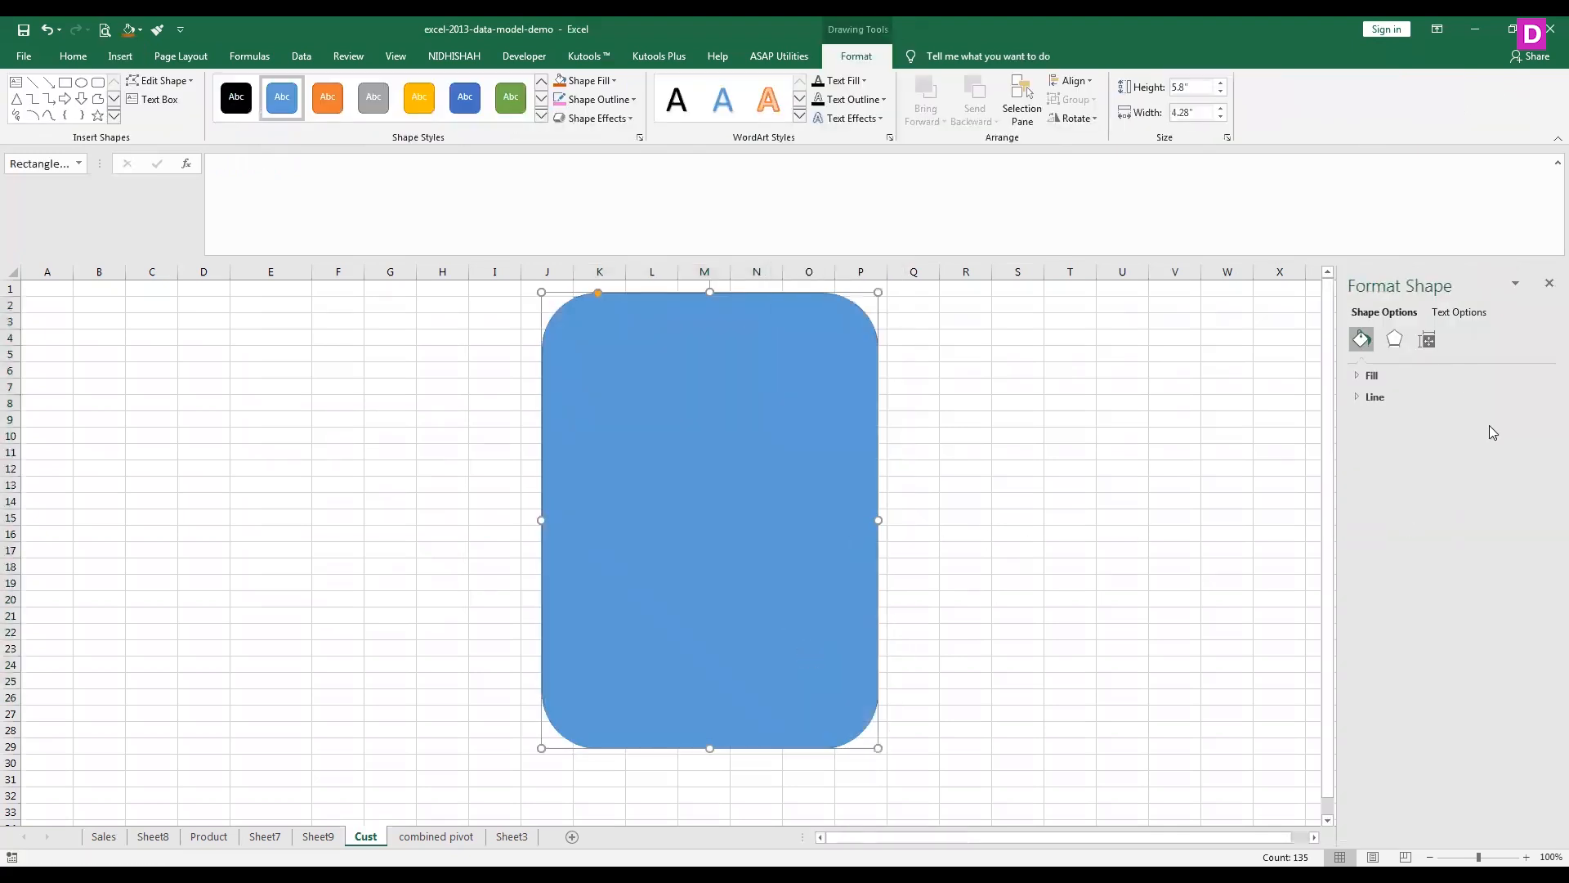
left_click(1548, 283)
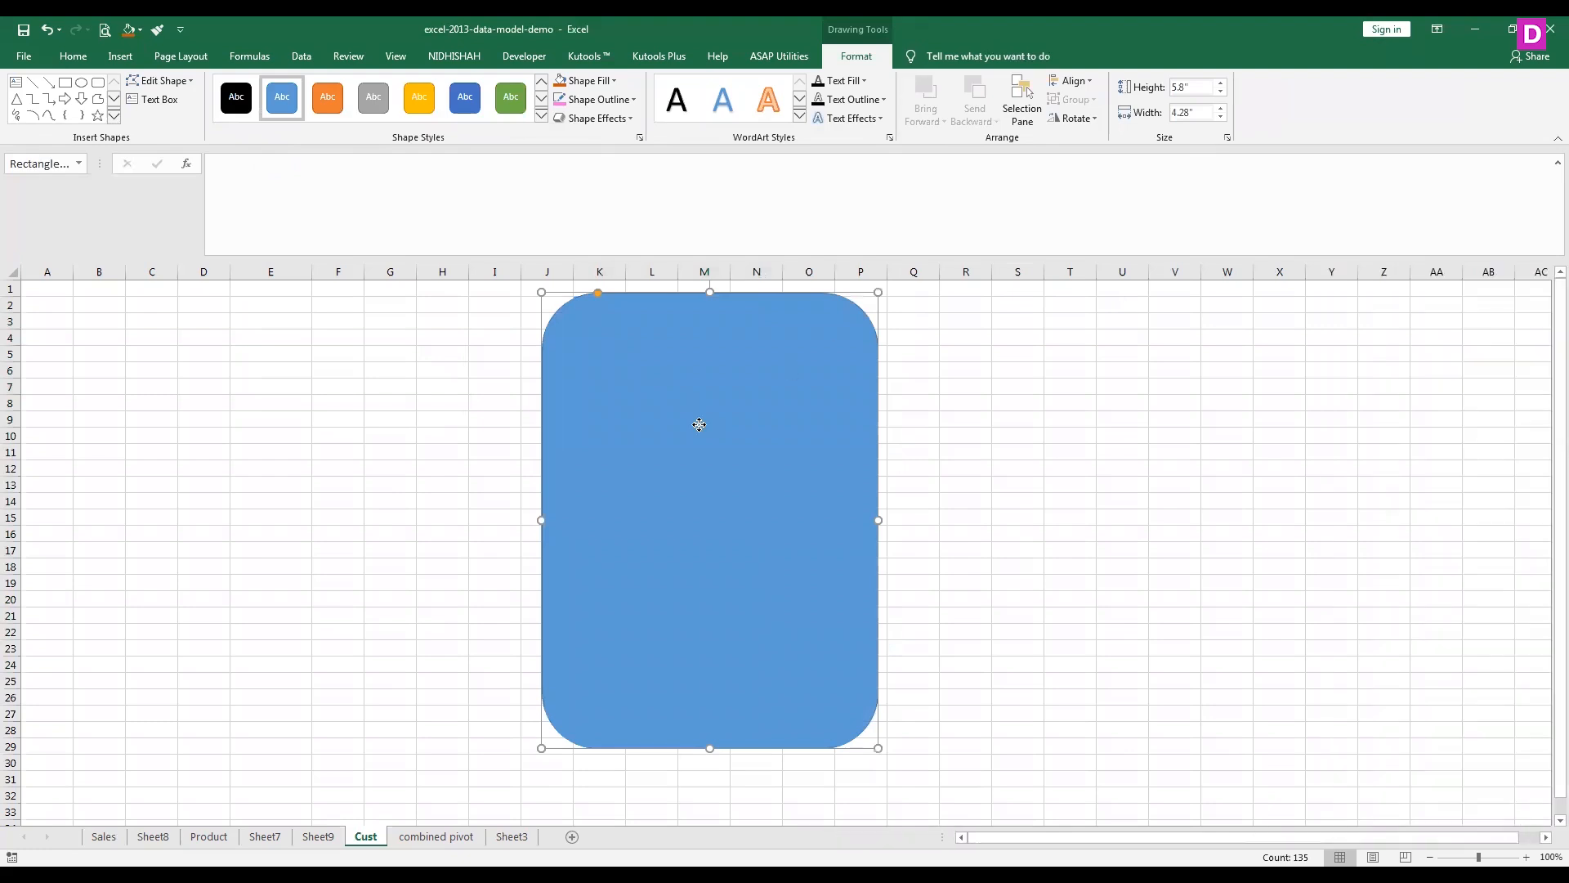
right_click(770, 743)
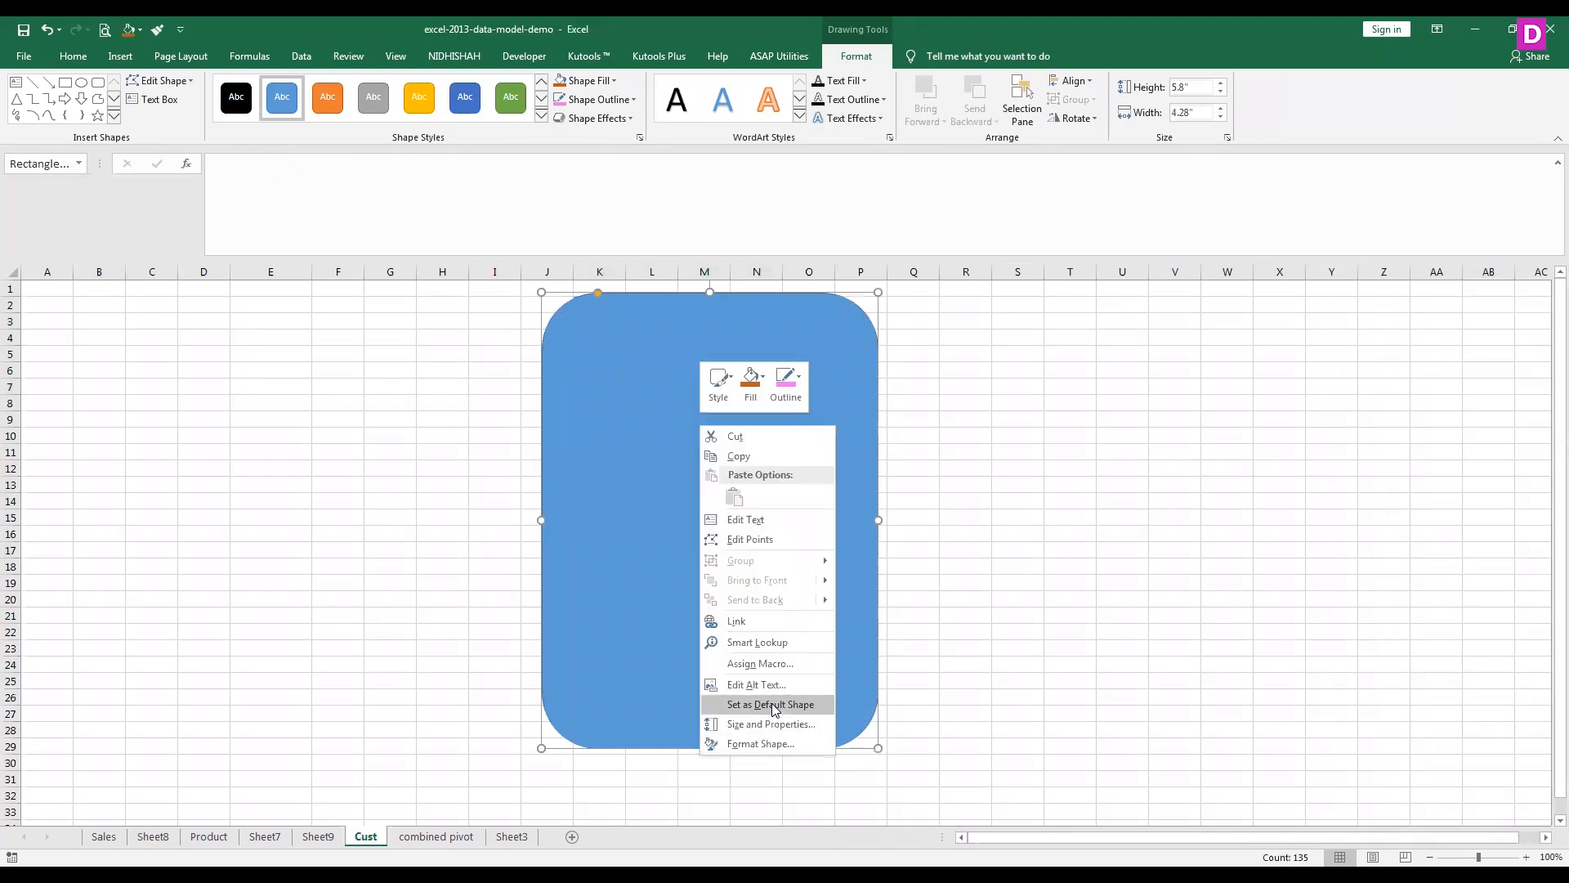
left_click(768, 724)
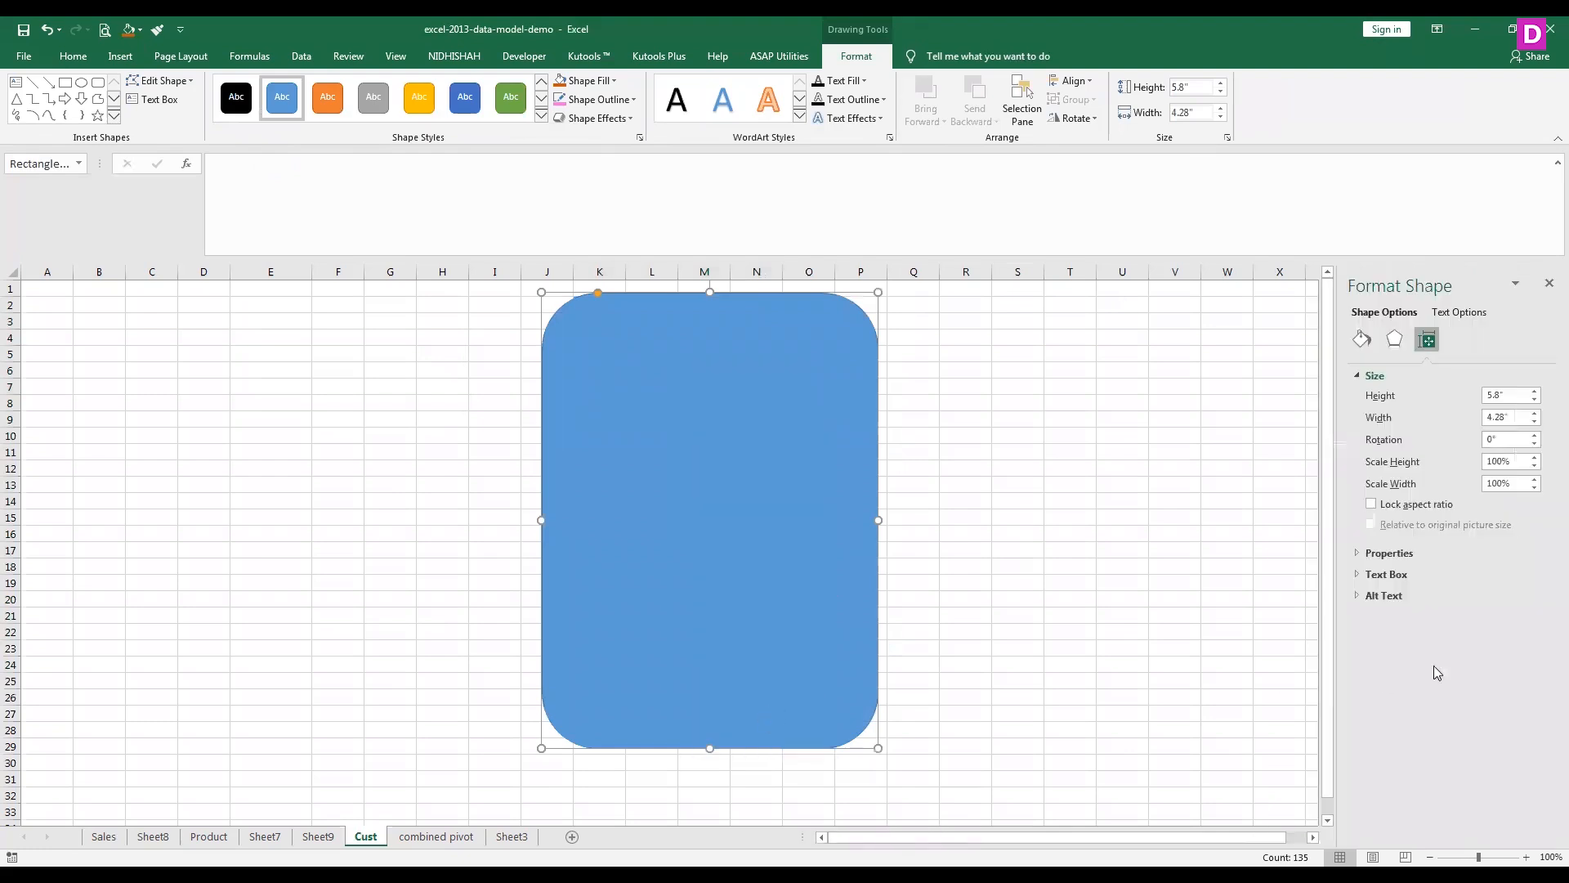
left_click(1384, 595)
left_click(1387, 576)
left_click(1393, 555)
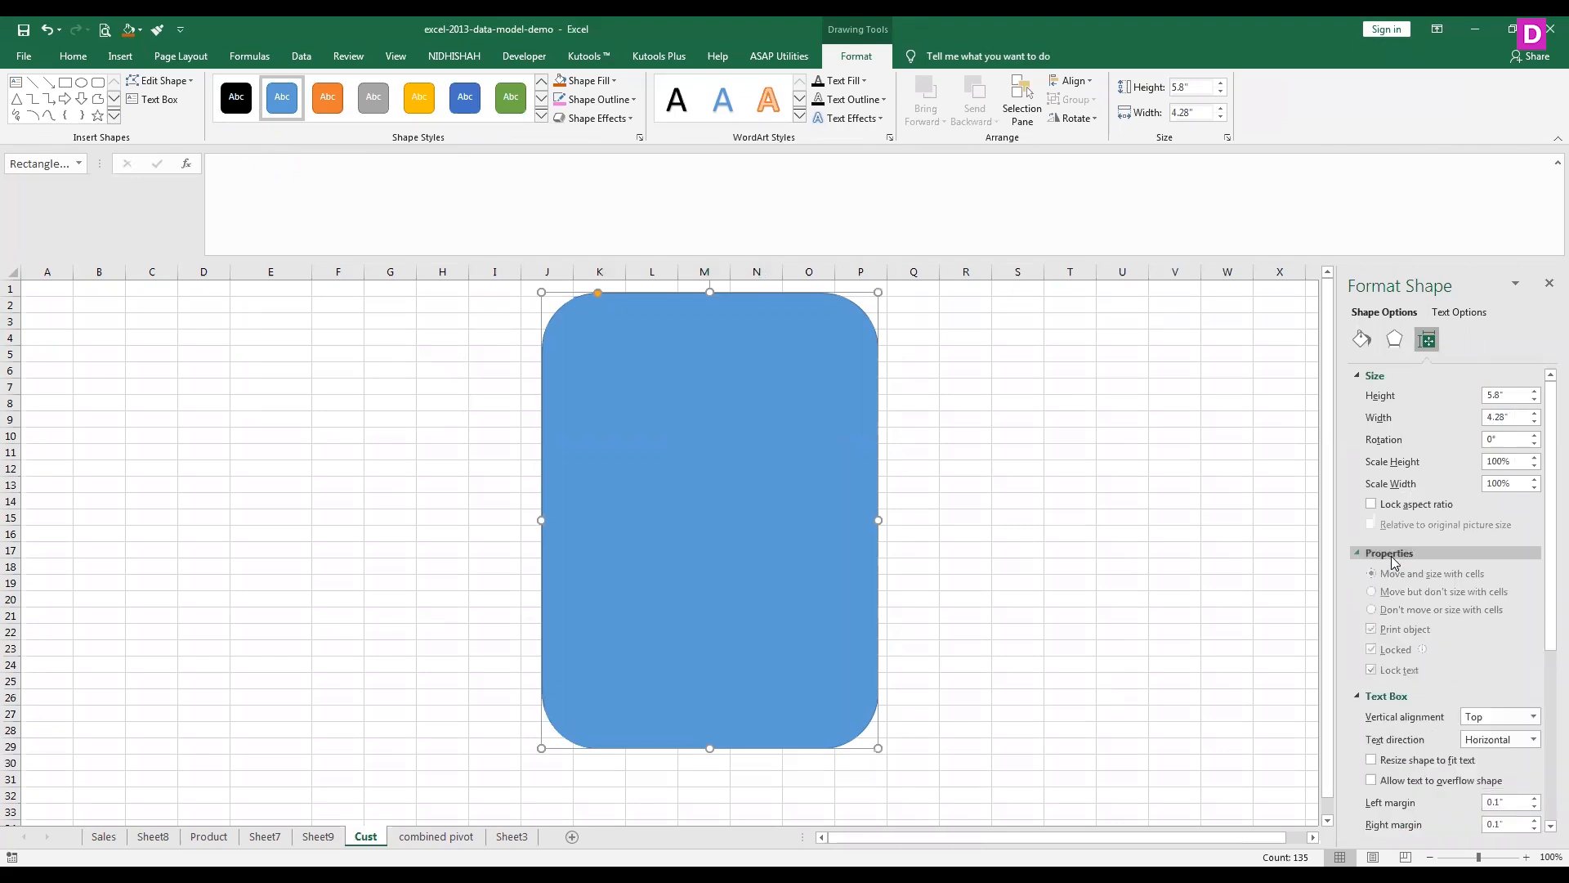
left_click(1396, 342)
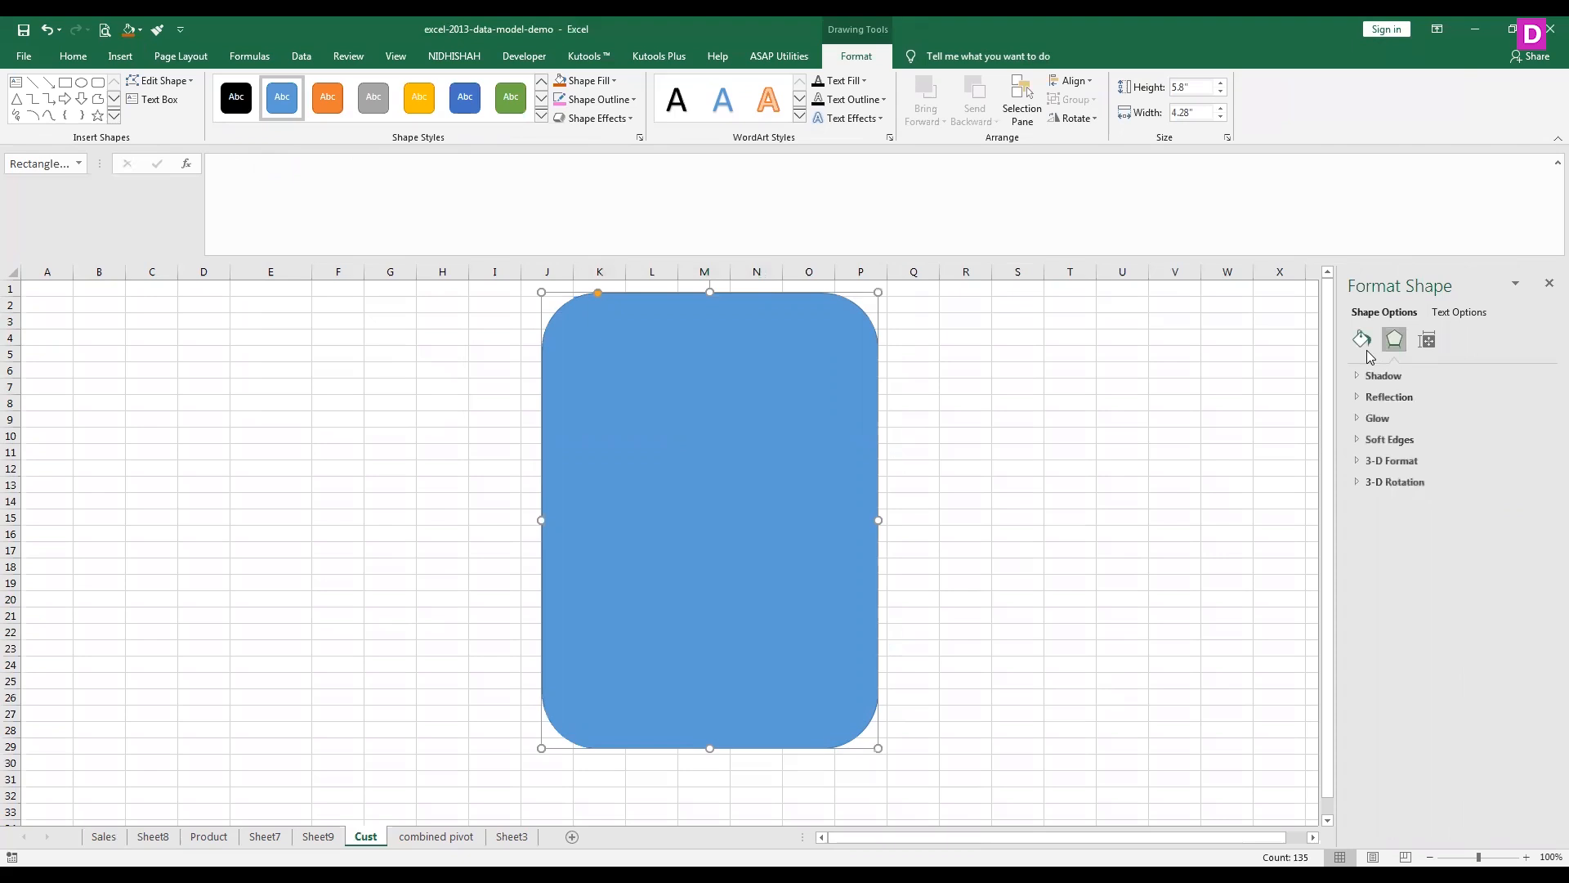
left_click(1362, 340)
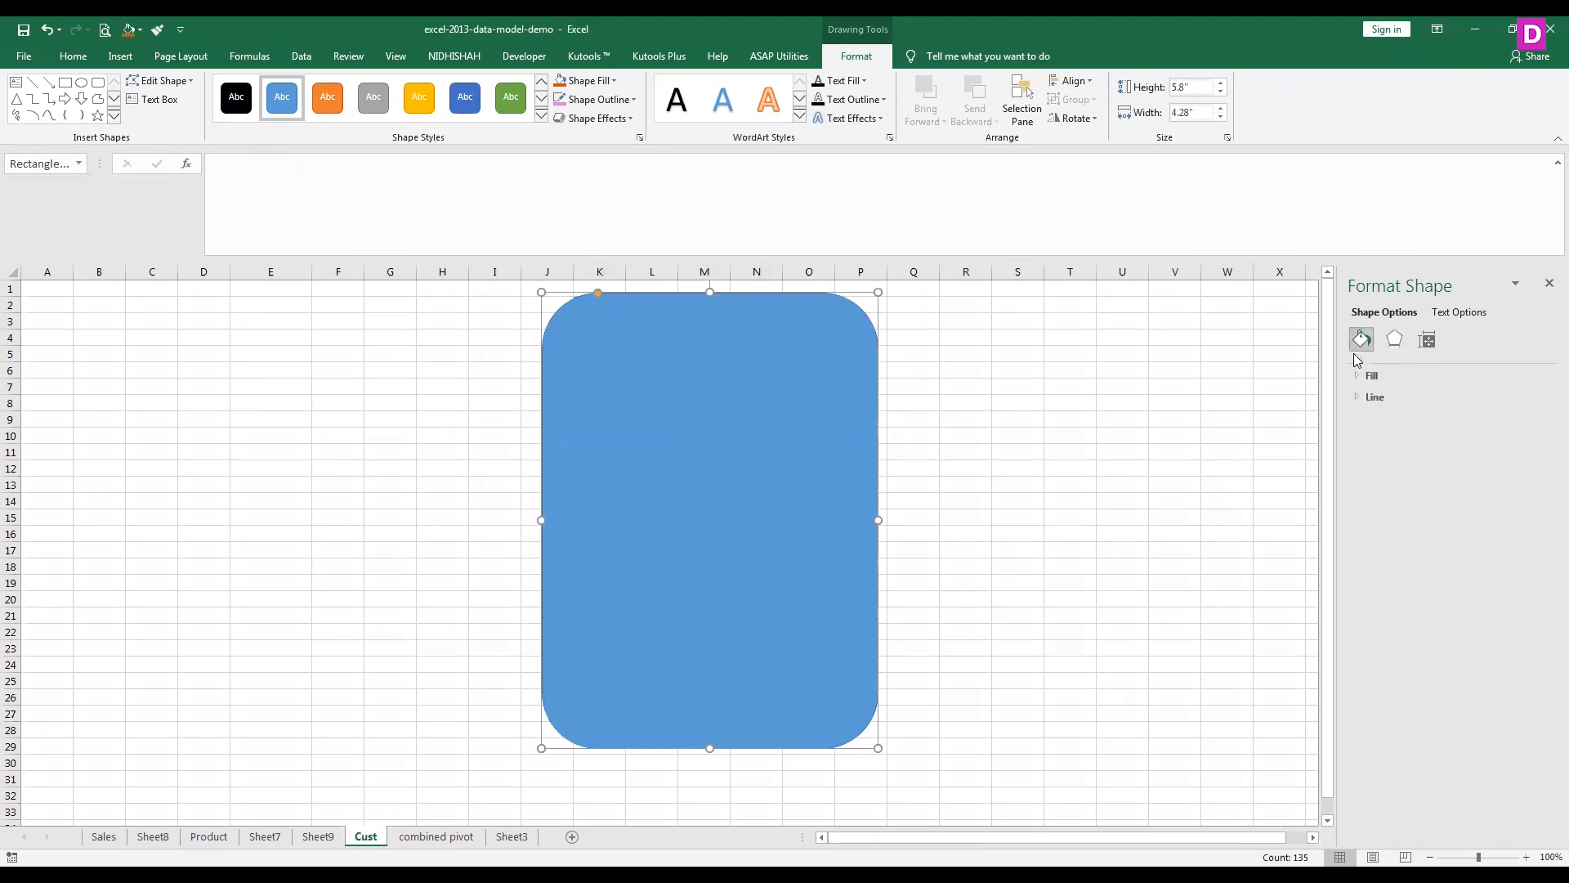
Step: Fill the rounded rectangle with a dark brown wood texture and set the fill's transparency to 66%
right_click(772, 450)
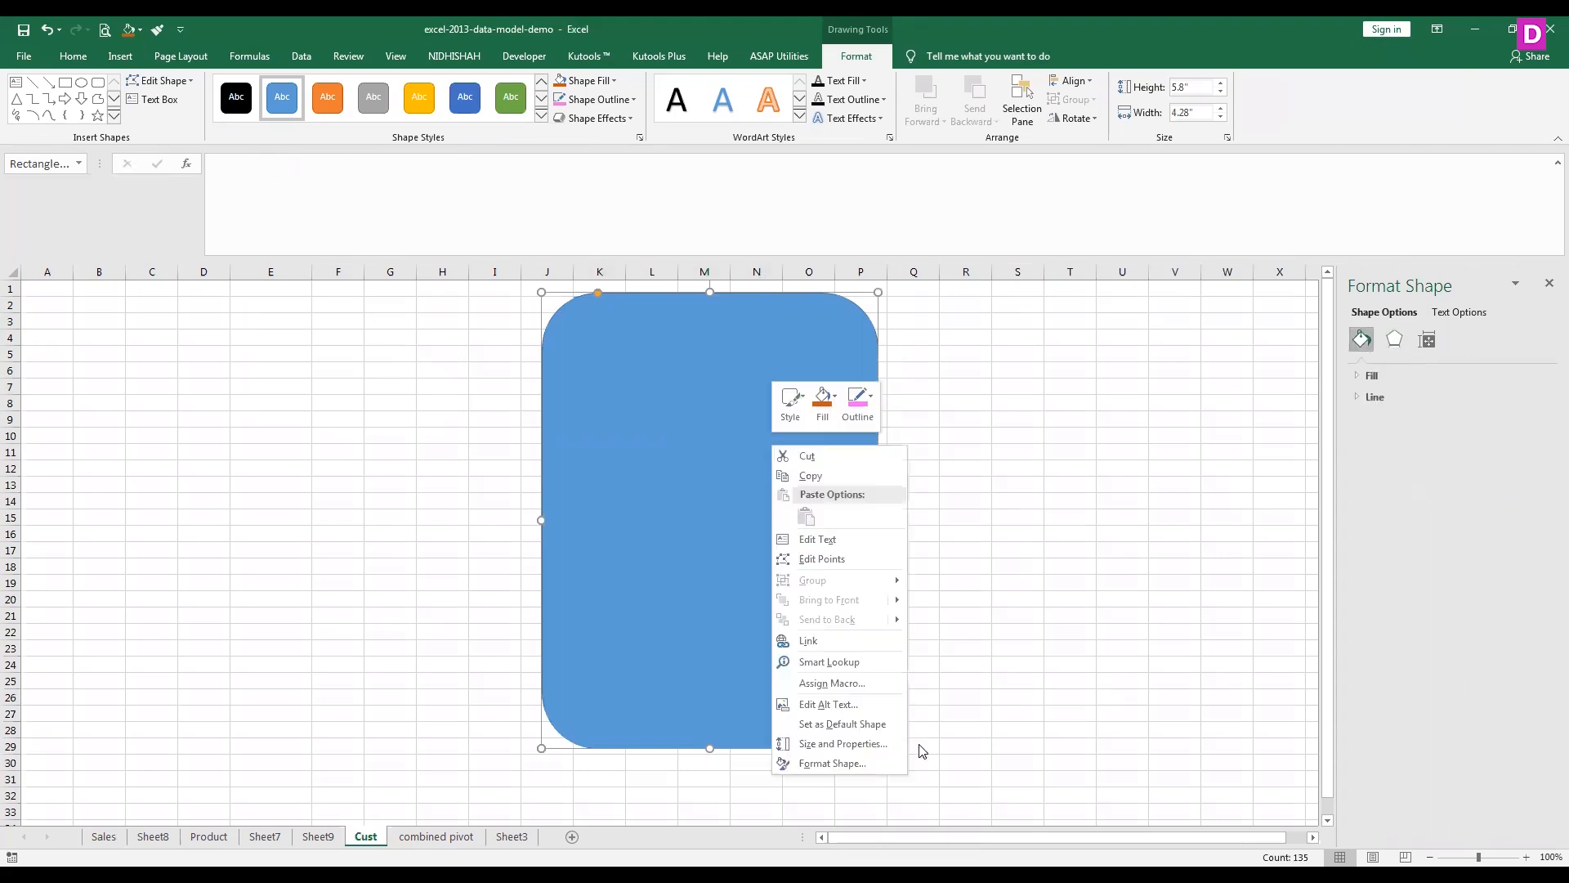
left_click(855, 762)
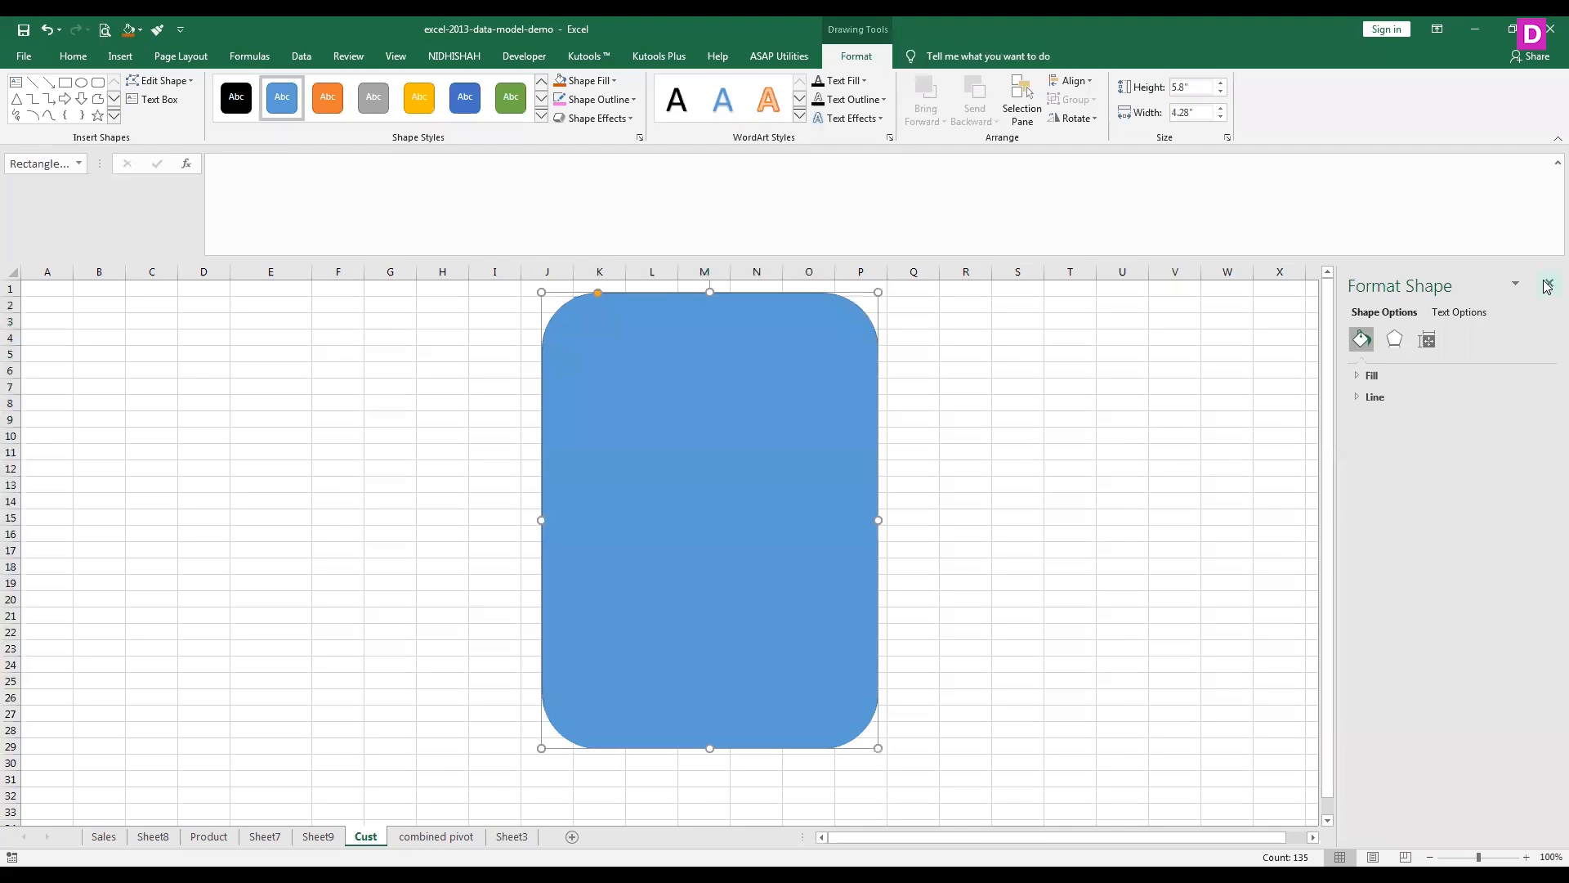
left_click(1373, 376)
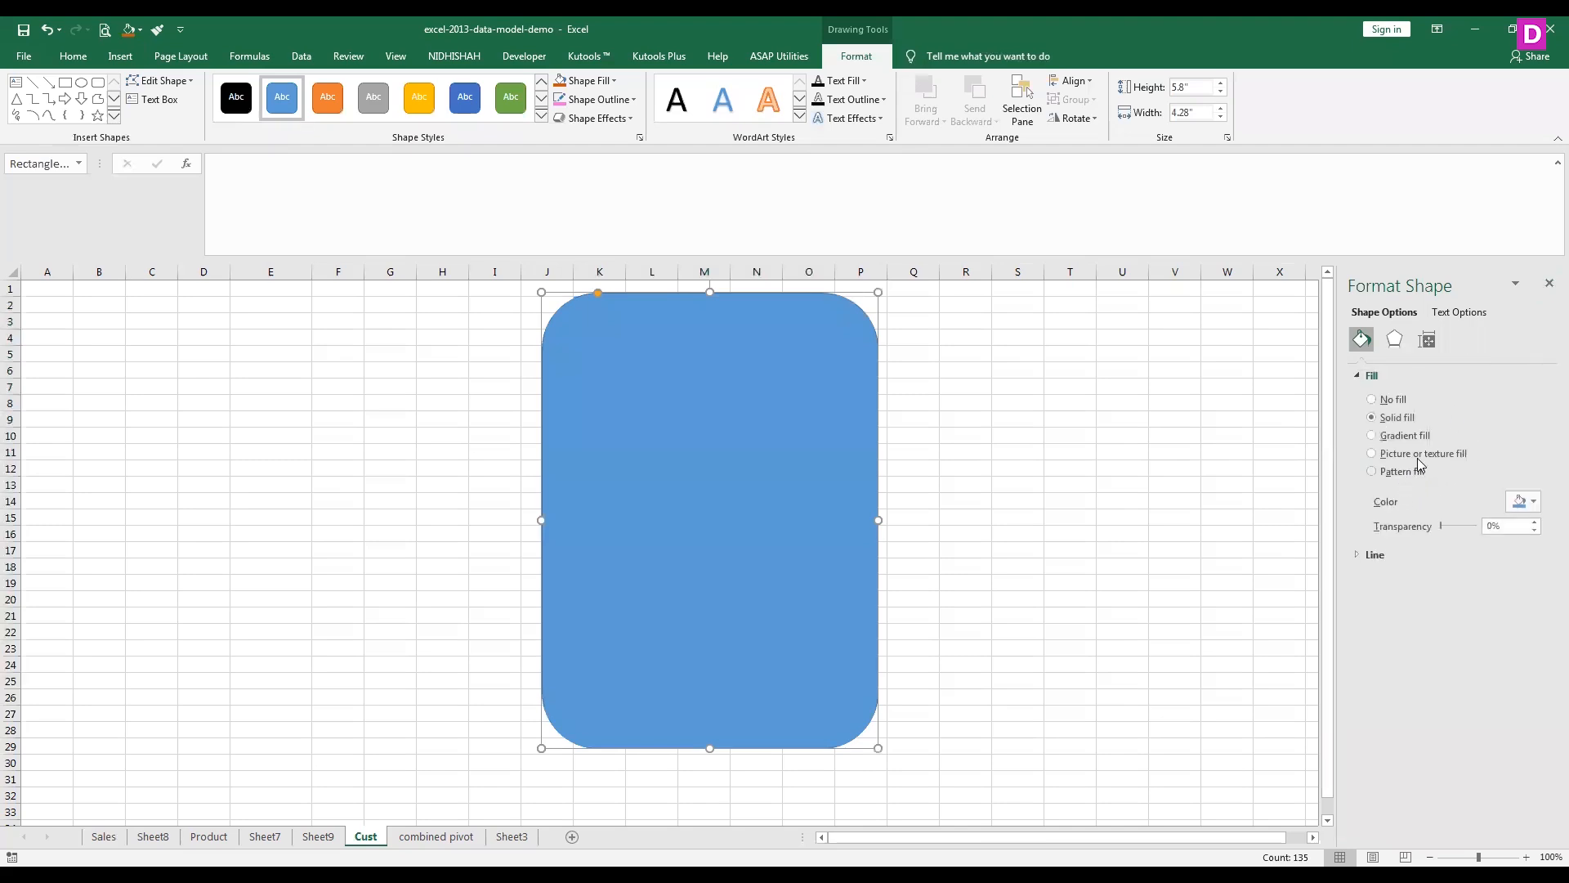
left_click(1418, 459)
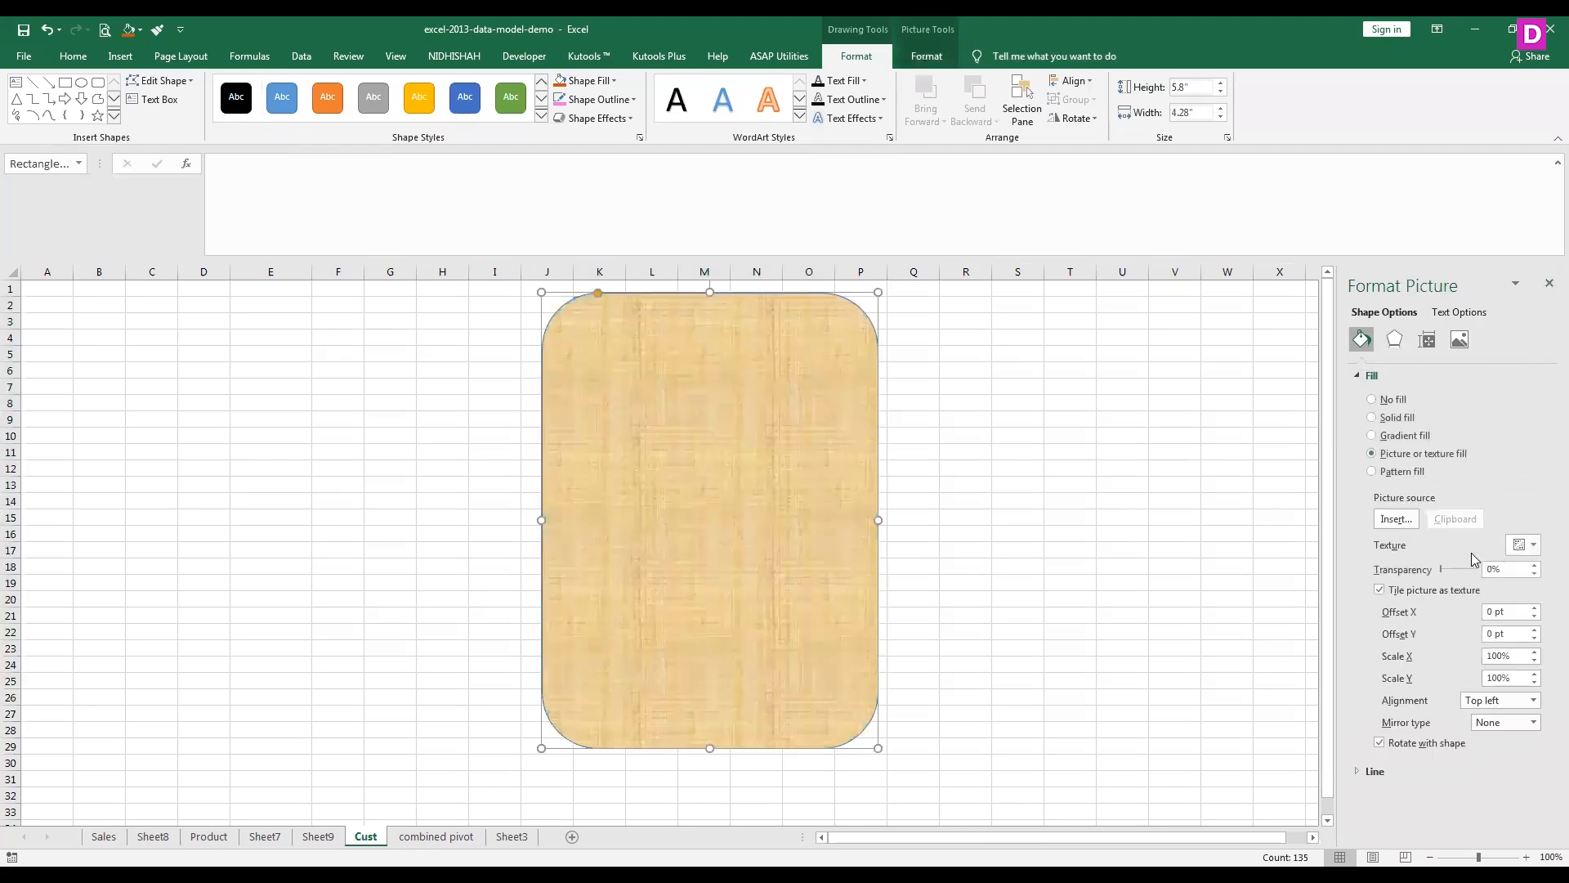
left_click(1438, 505)
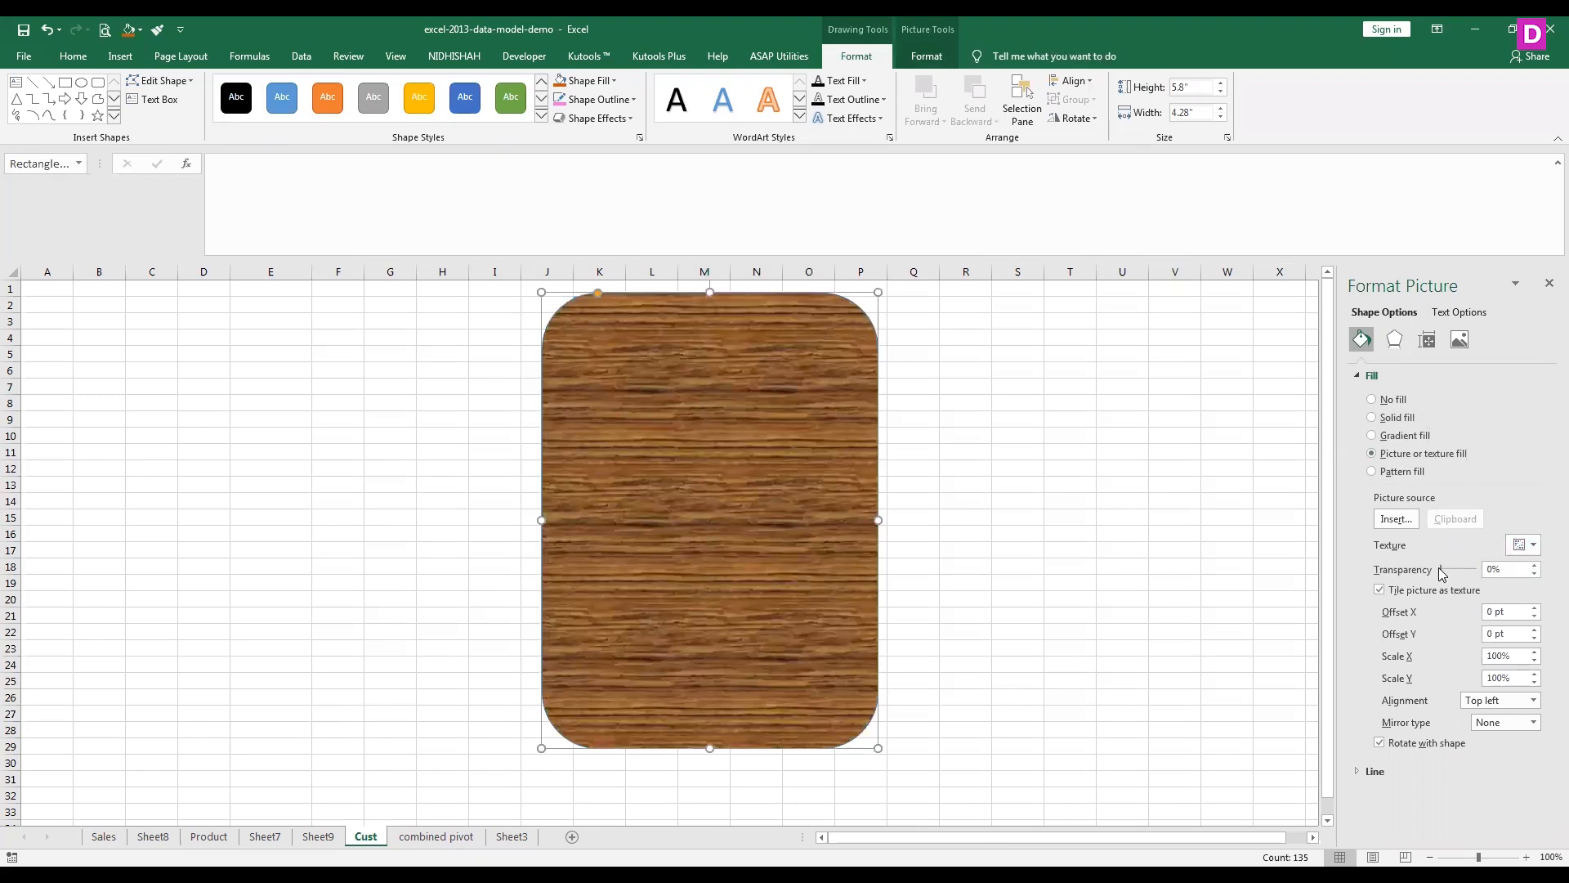
left_click_drag(1455, 575, 1465, 575)
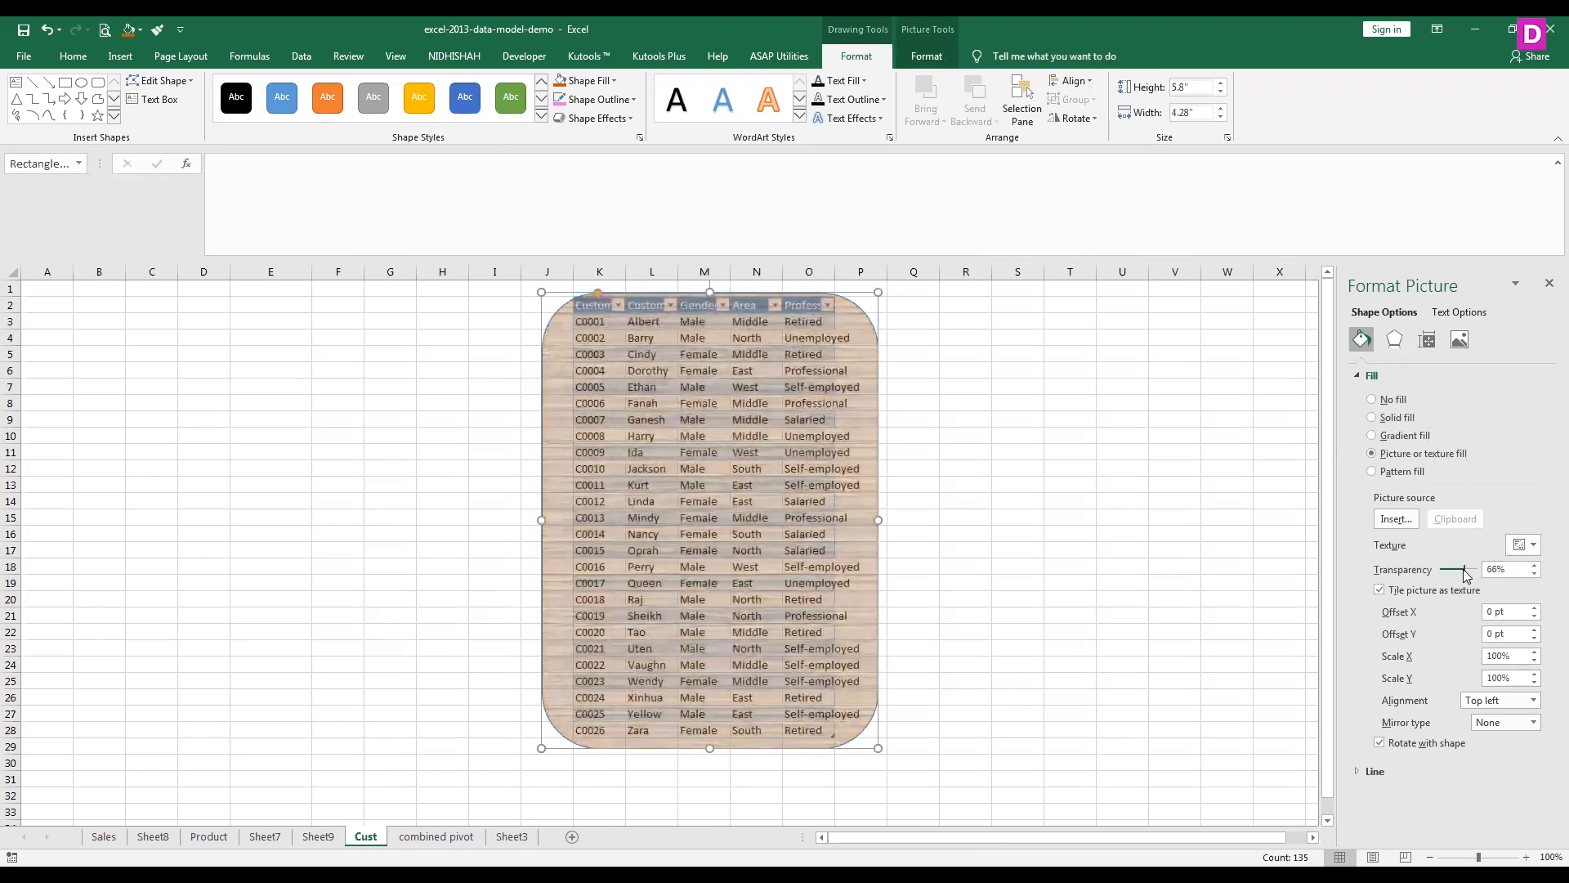
left_click(1207, 568)
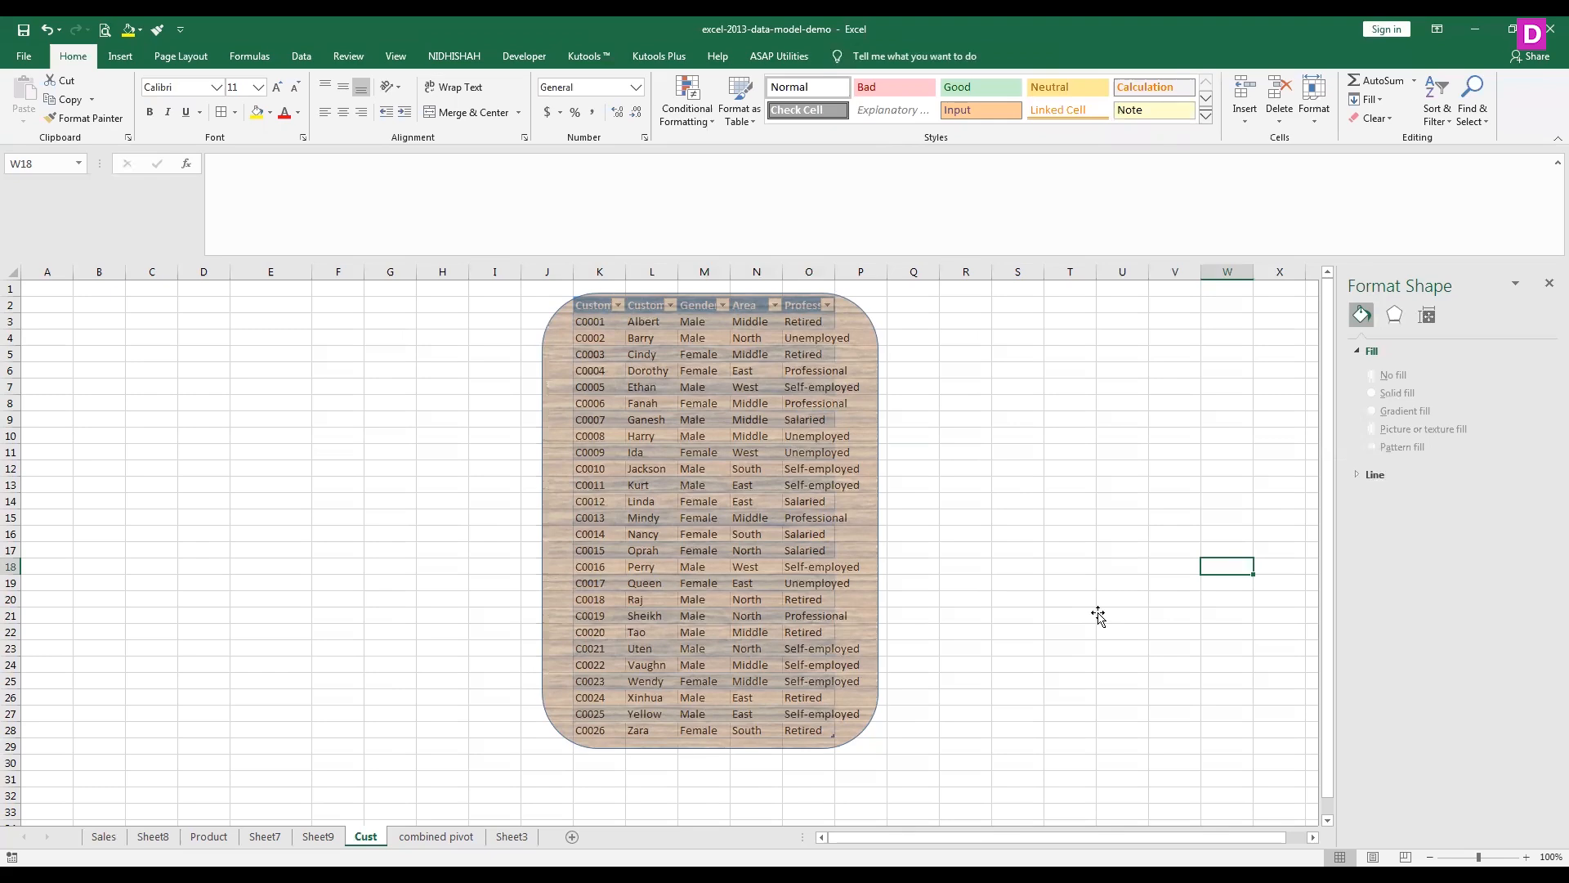
Step: Delete the wood-textured rounded rectangle covering the customer table
left_click(869, 598)
key("Escape")
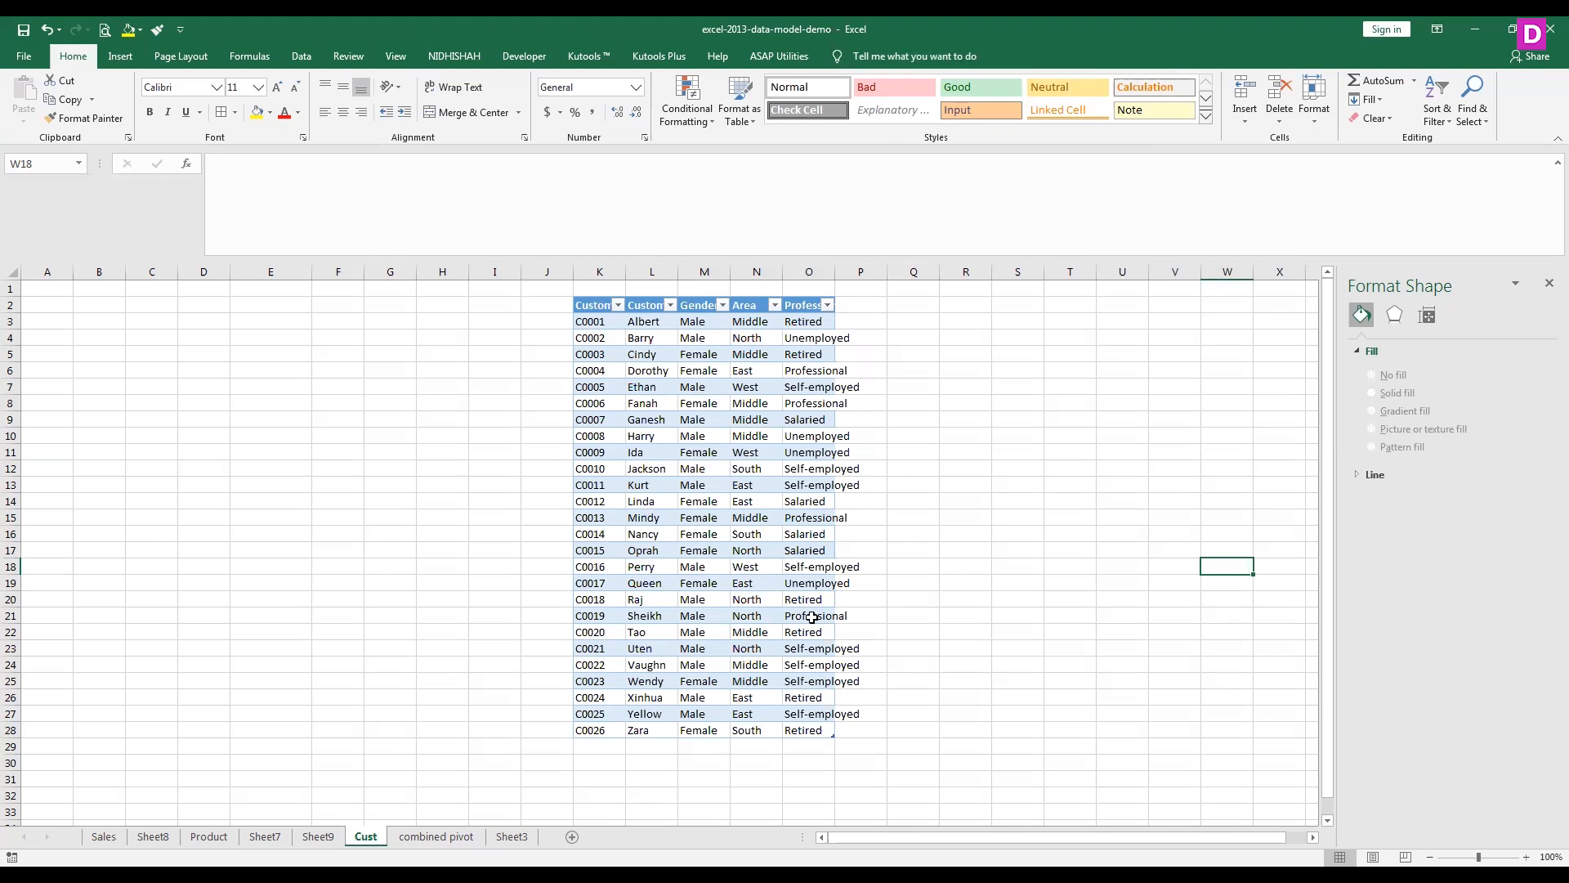
left_click(125, 58)
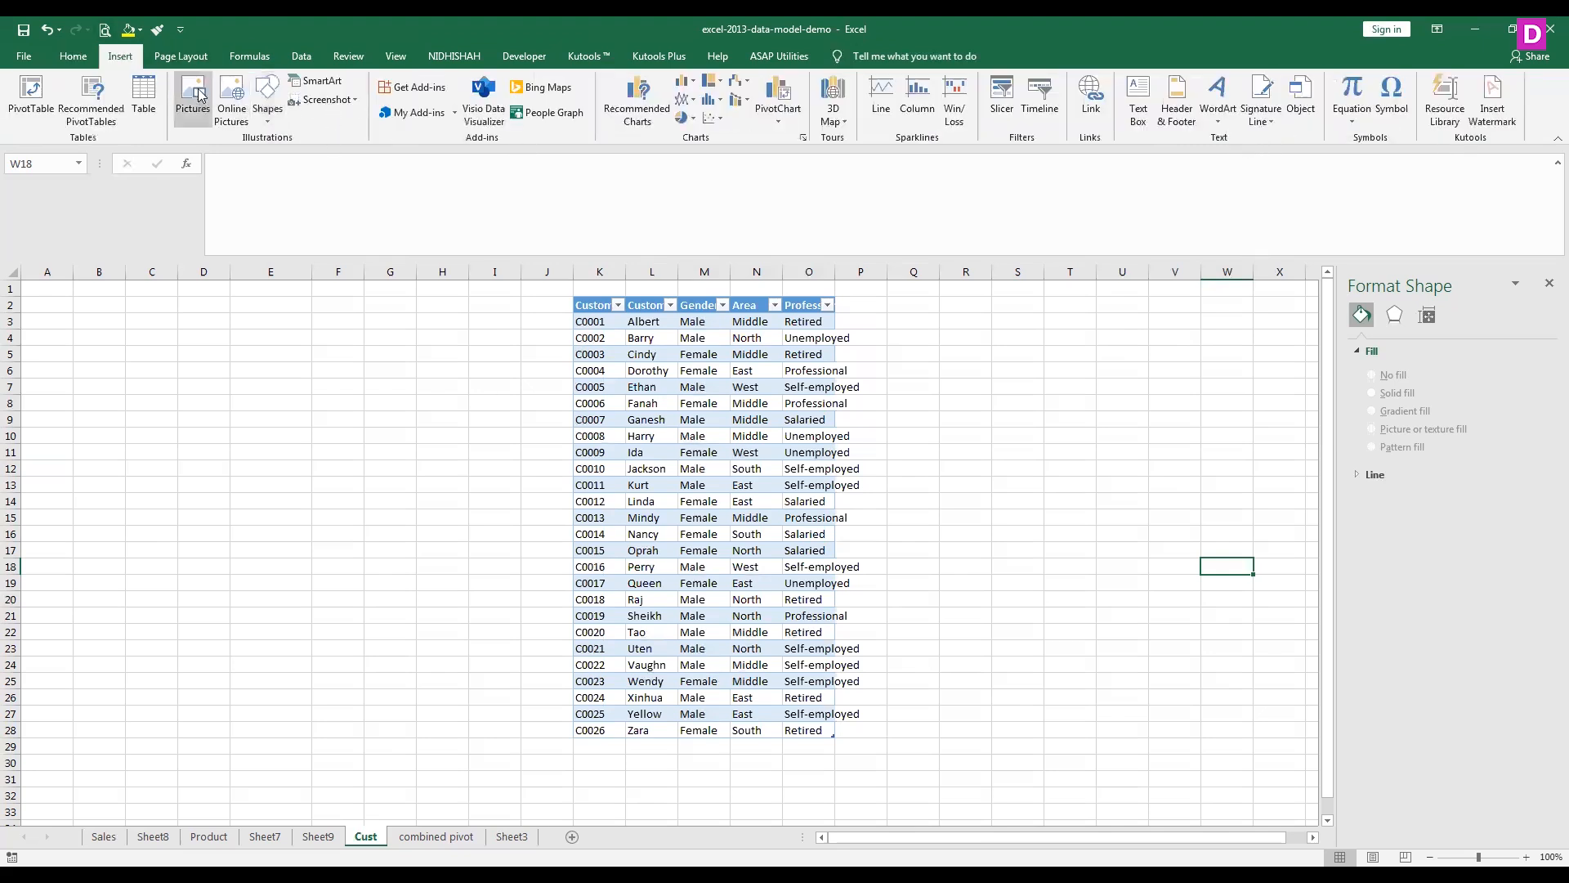
left_click(200, 64)
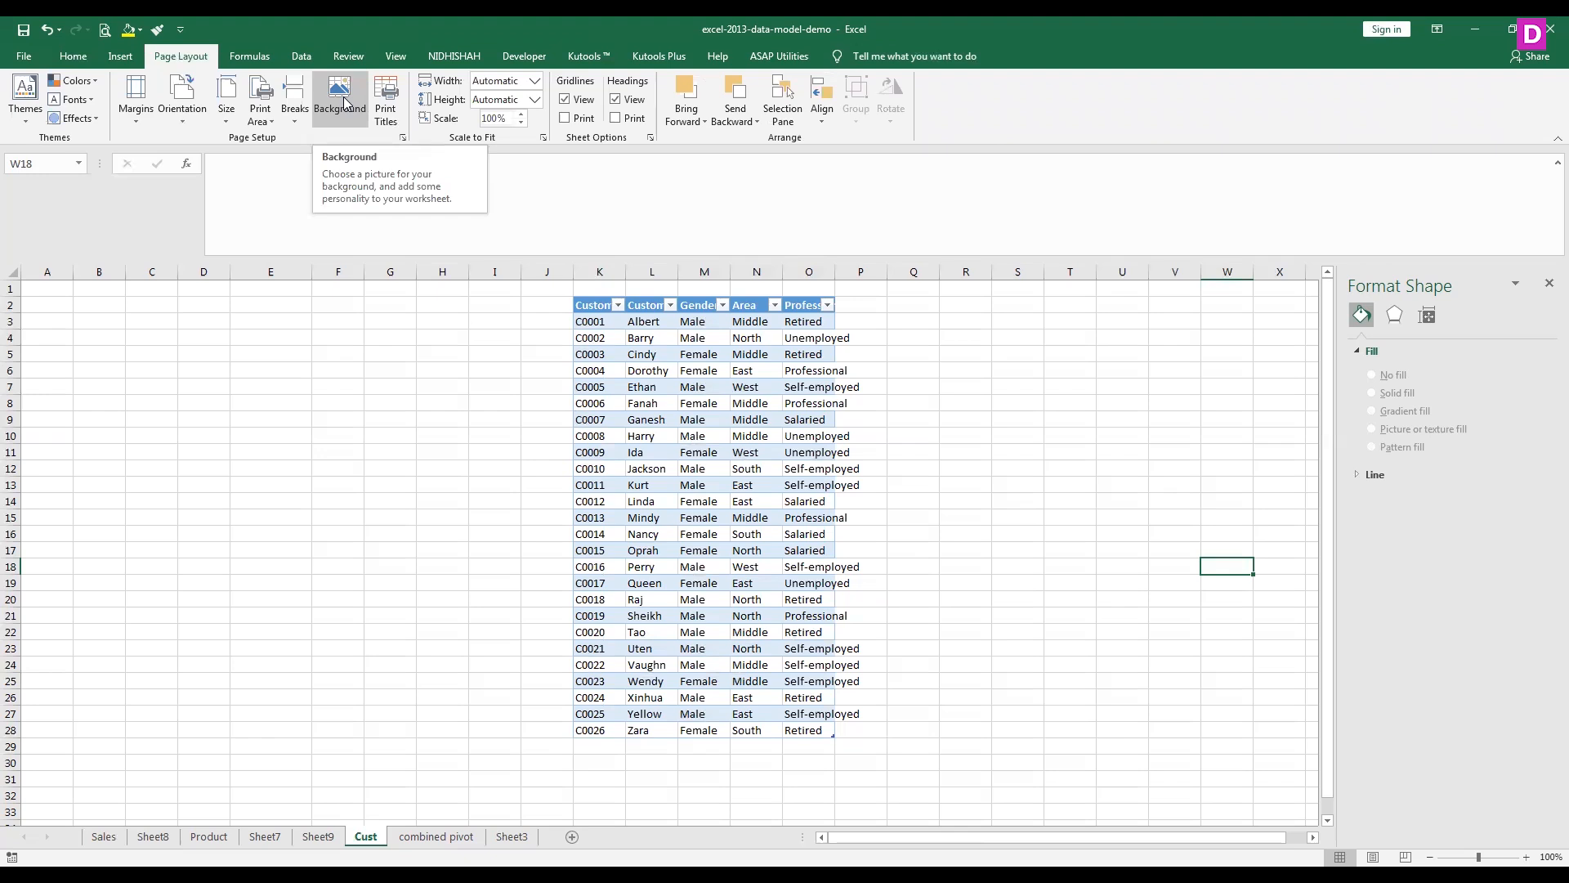
Step: Copy the customer table K2:O28 and review the paste options available for cell E12
left_click(73, 56)
left_click_drag(593, 306, 814, 731)
key("ctrl+c")
left_click(298, 467)
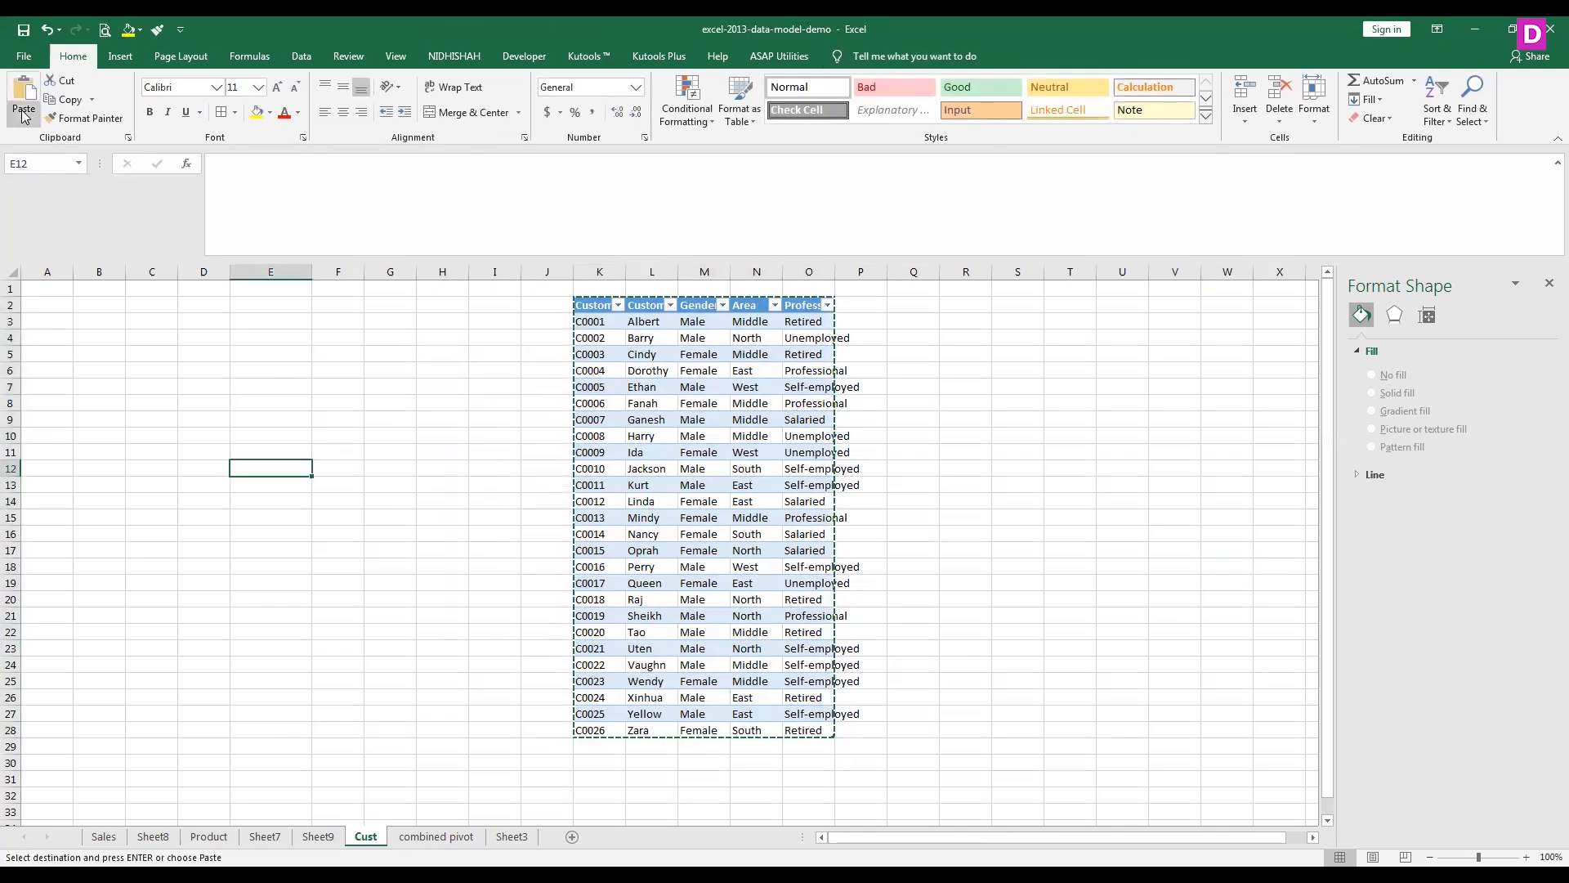
left_click(23, 117)
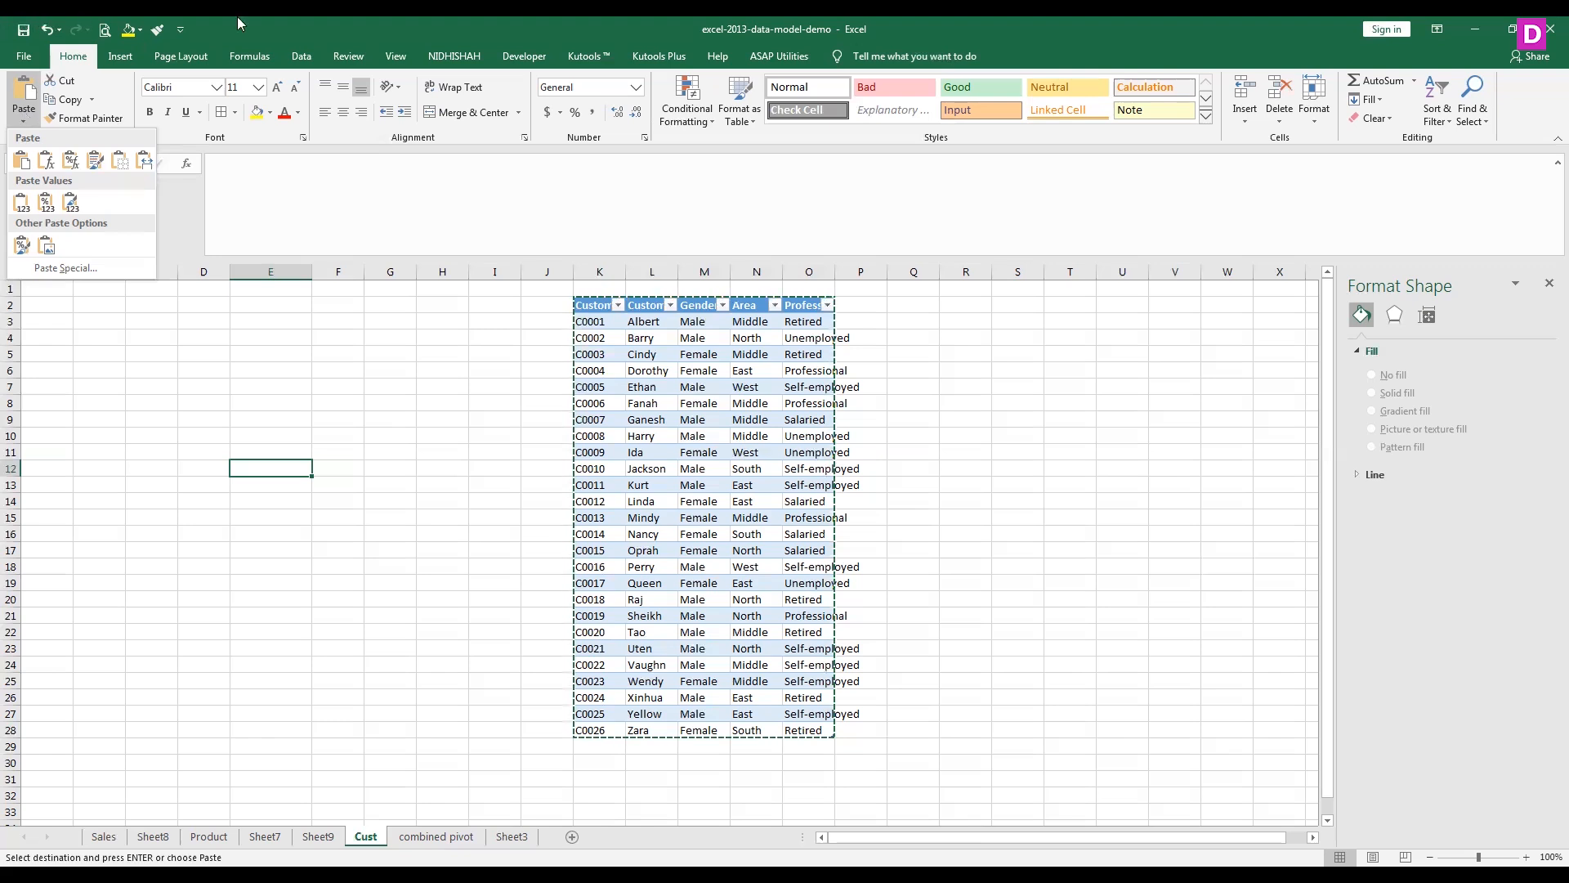
key("Escape")
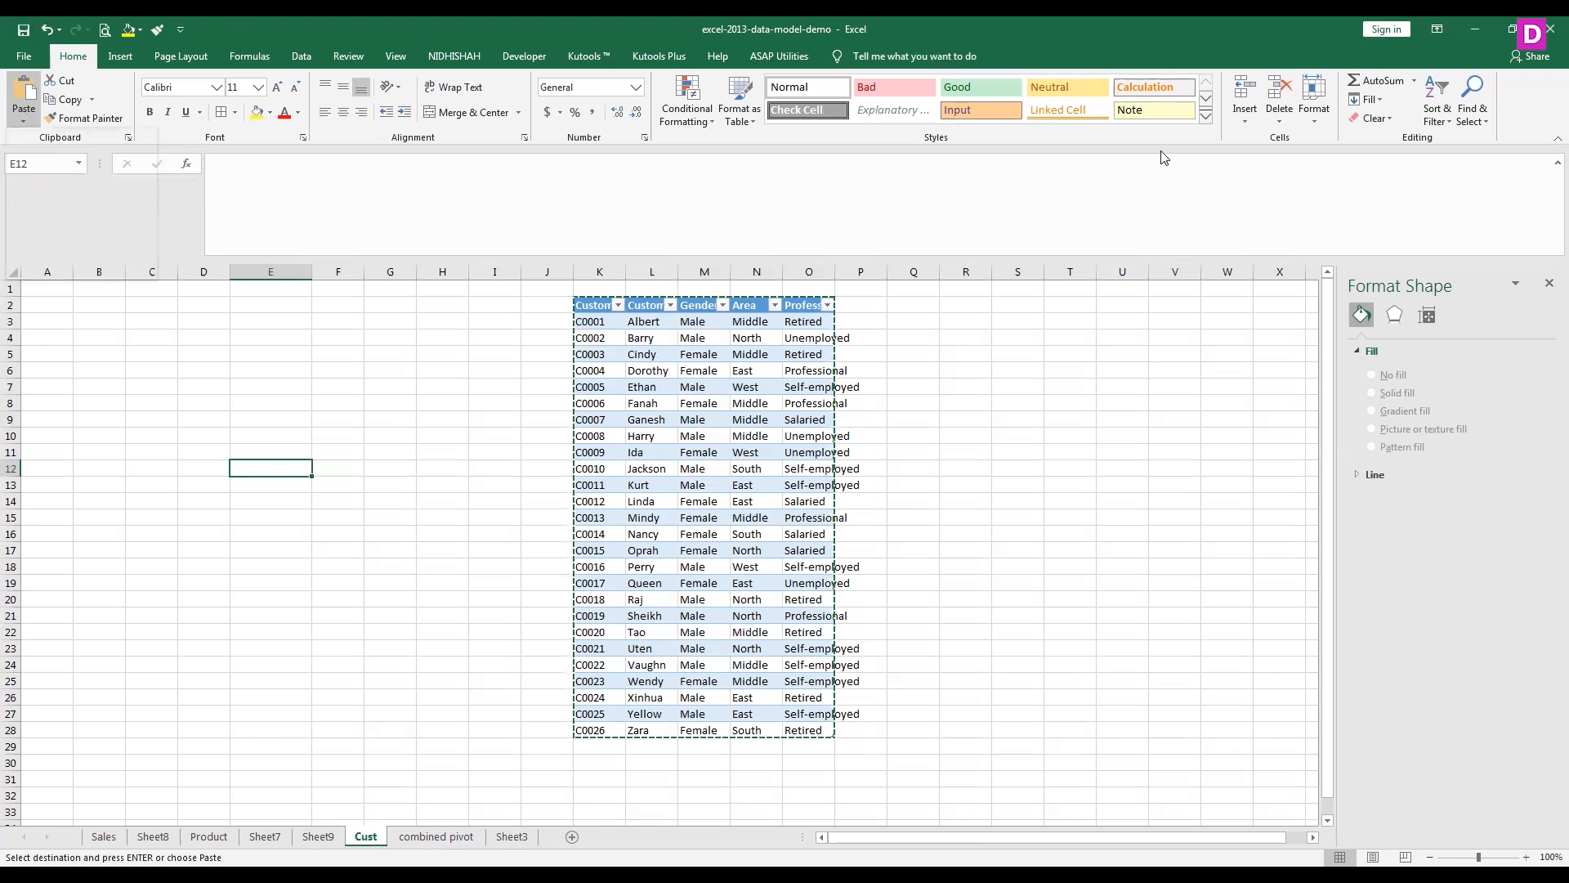